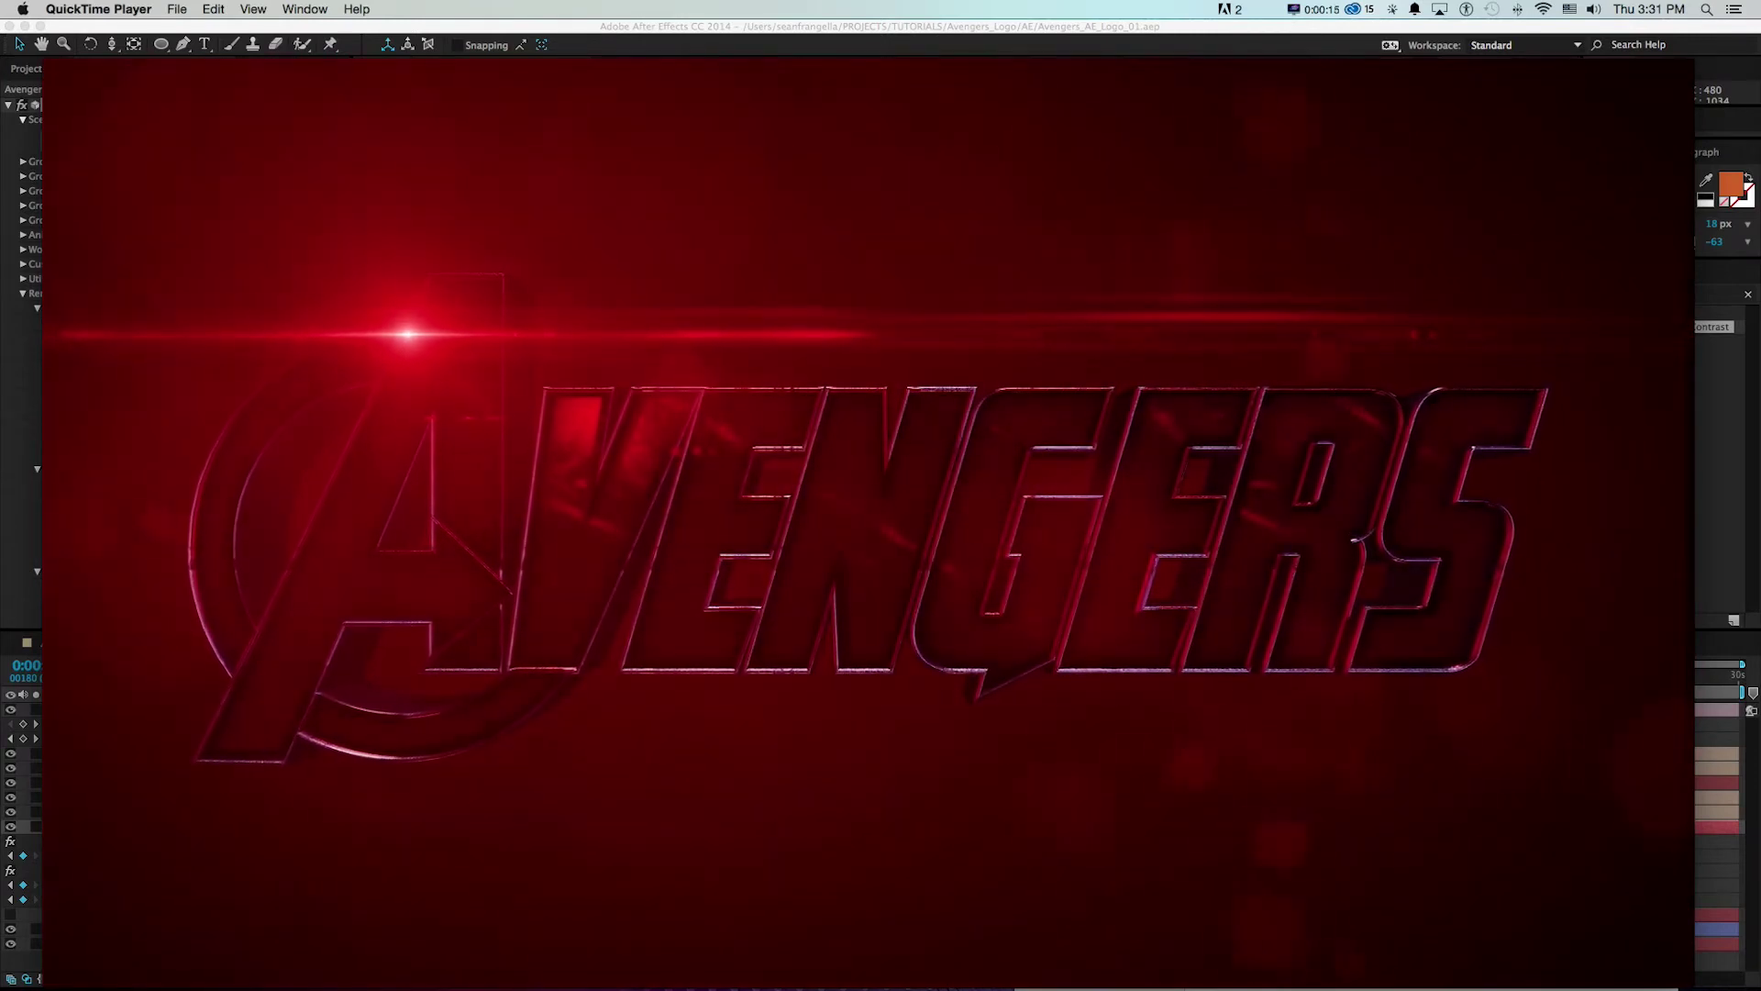
- Pause Avengers_Logo_03.mov in QuickTime Player and scrub back toward its opening frames
key(space)
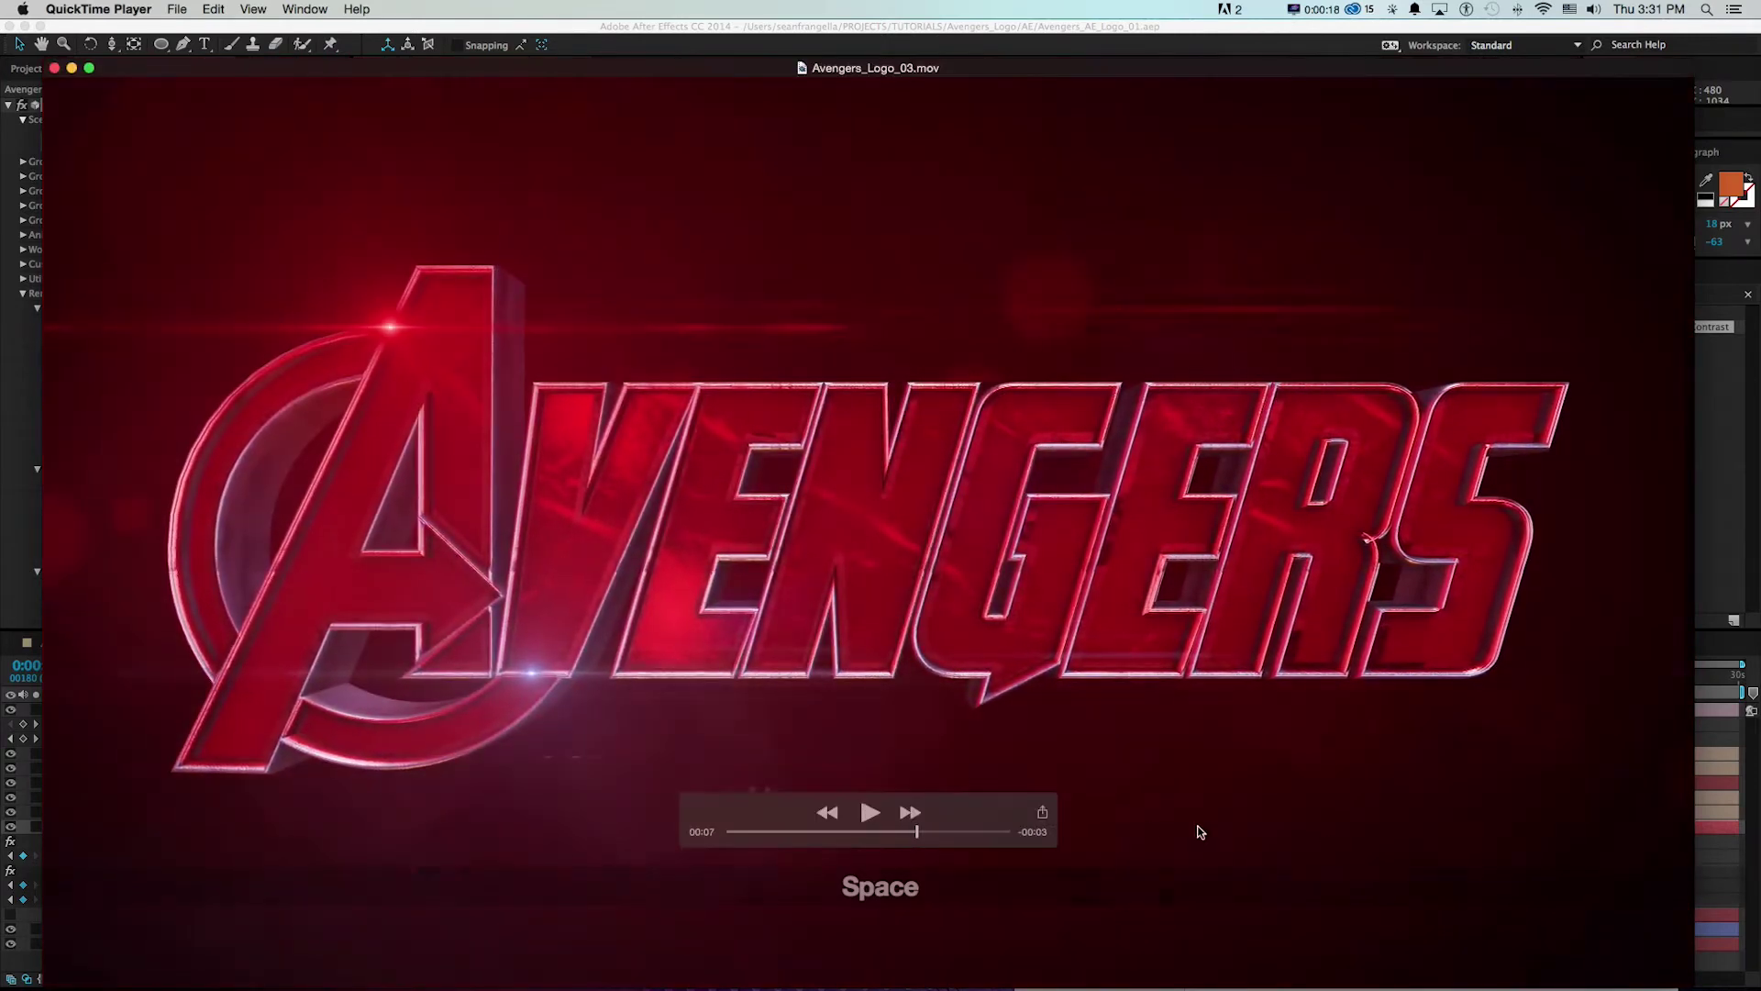
mouse_move(913, 833)
mouse_down()
mouse_move(734, 835)
mouse_move(897, 832)
mouse_up()
- In After Effects, open the Element 3D scene setup and show the Flares layer's Optical Flares settings
key(super+Tab)
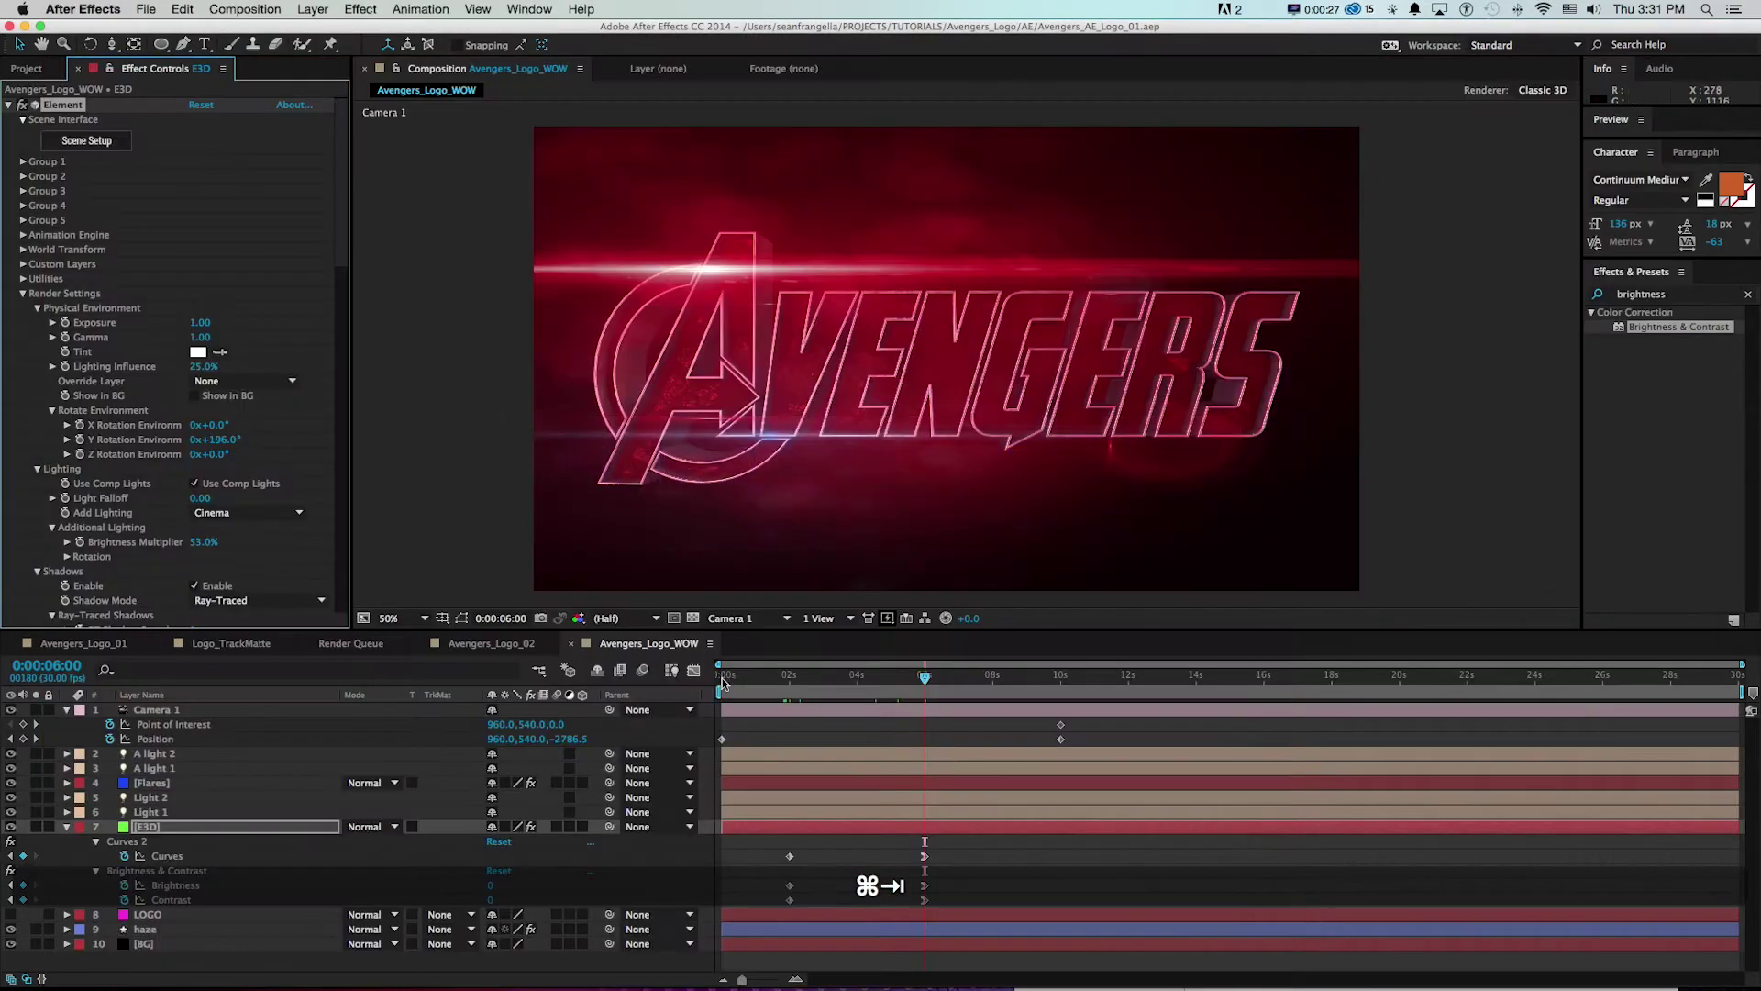
click(754, 680)
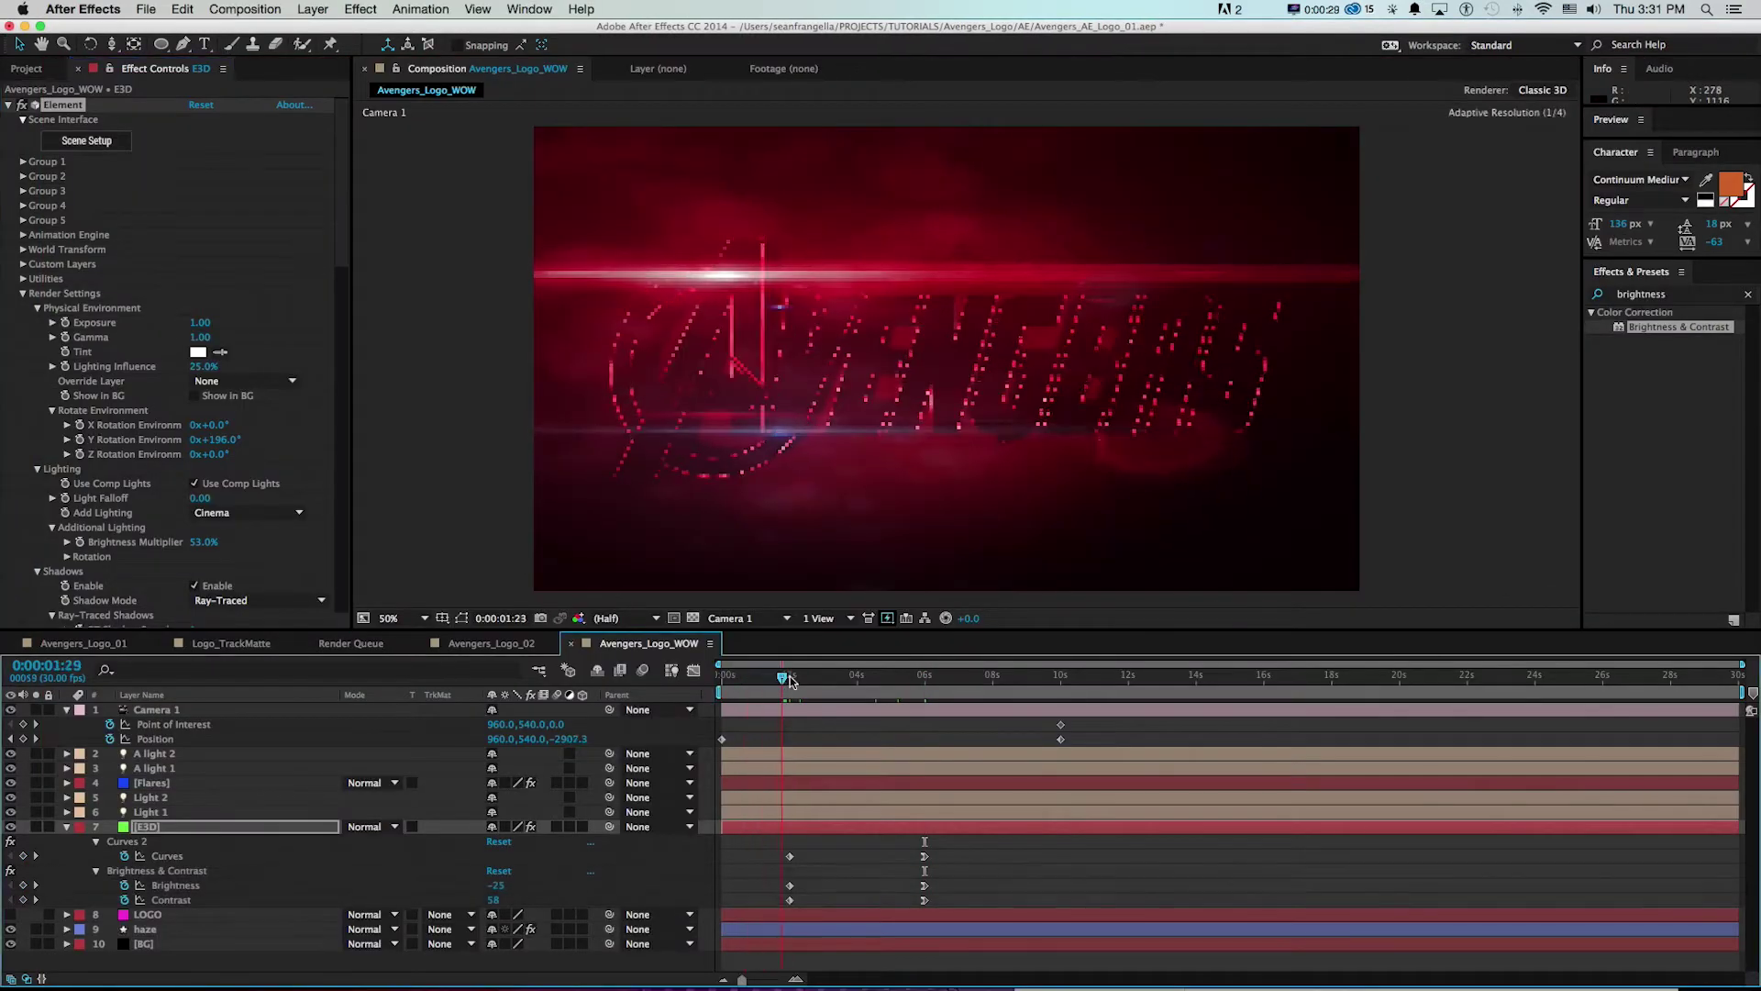
click(86, 140)
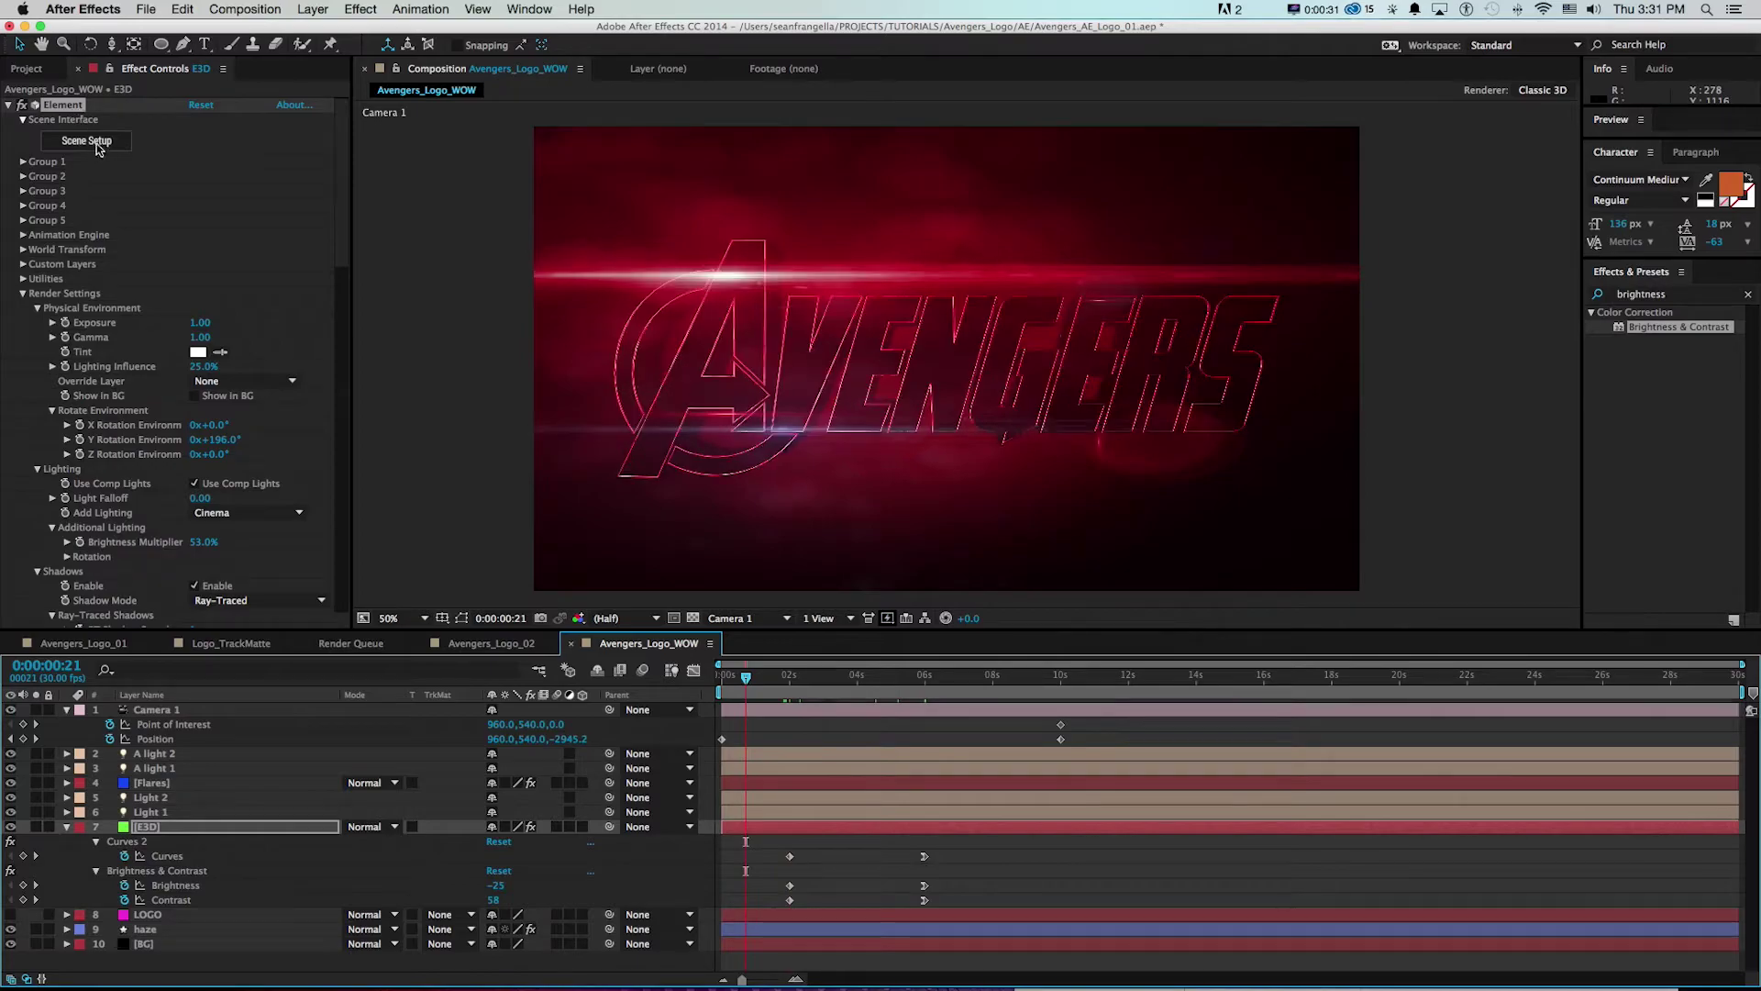
drag(609, 370, 648, 358)
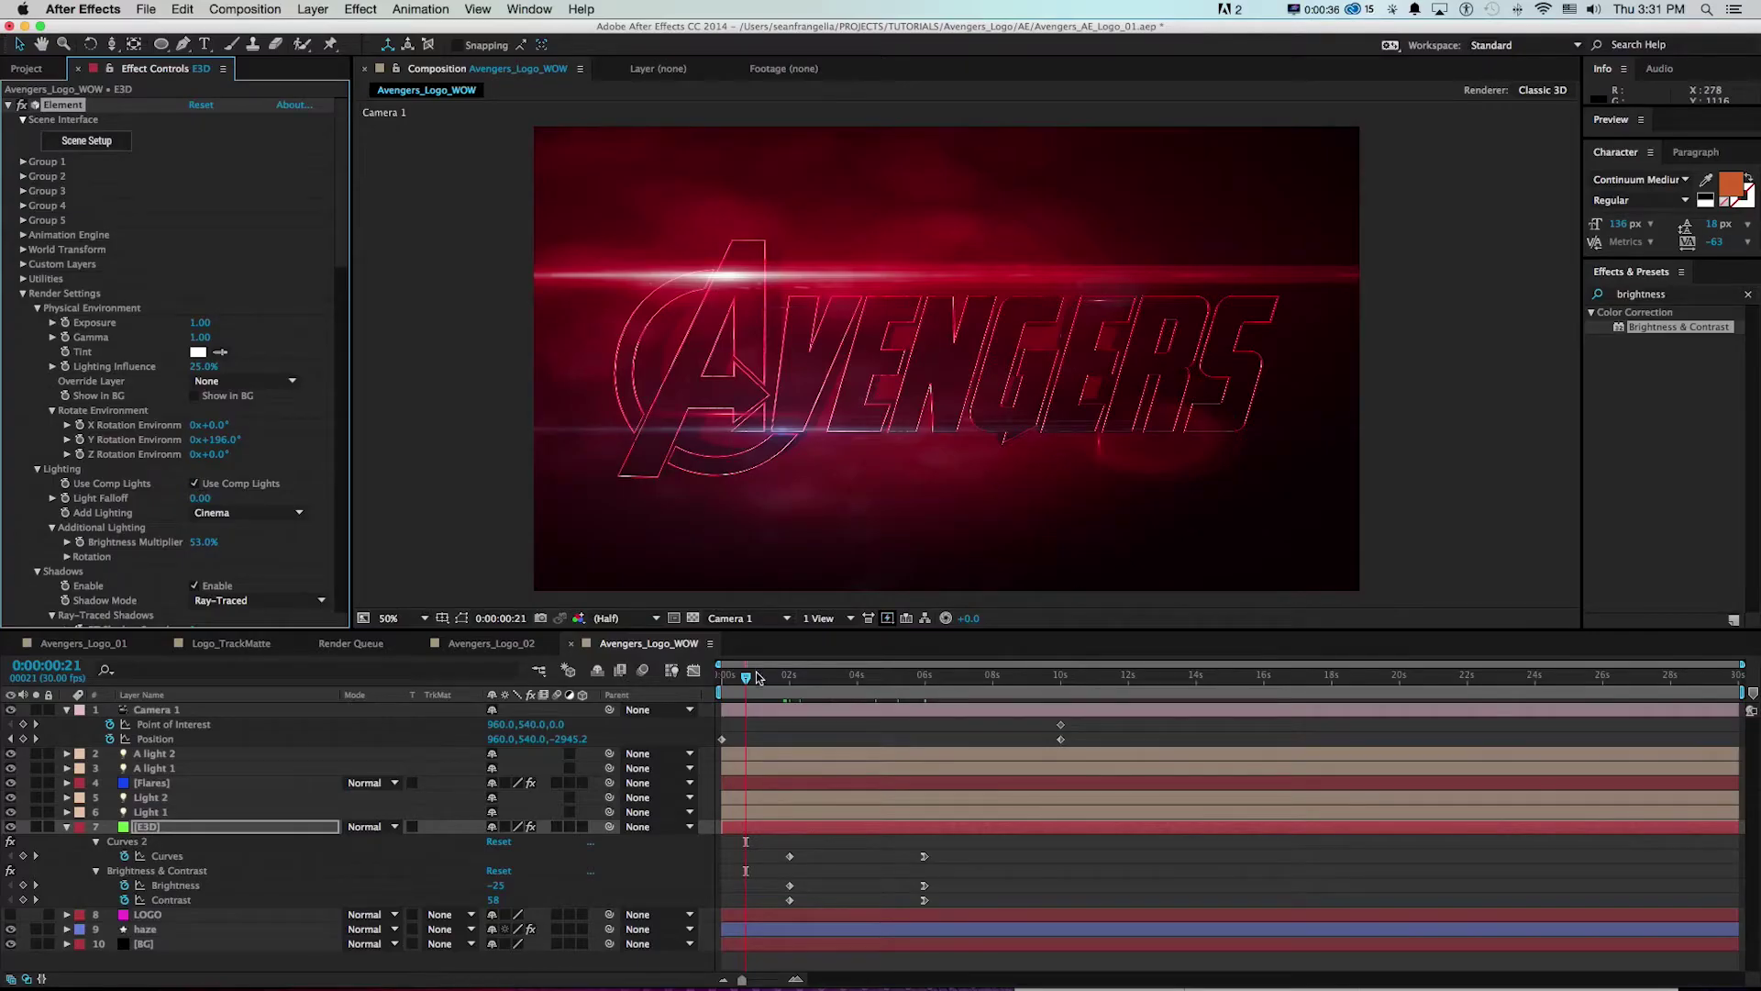
drag(758, 677, 921, 679)
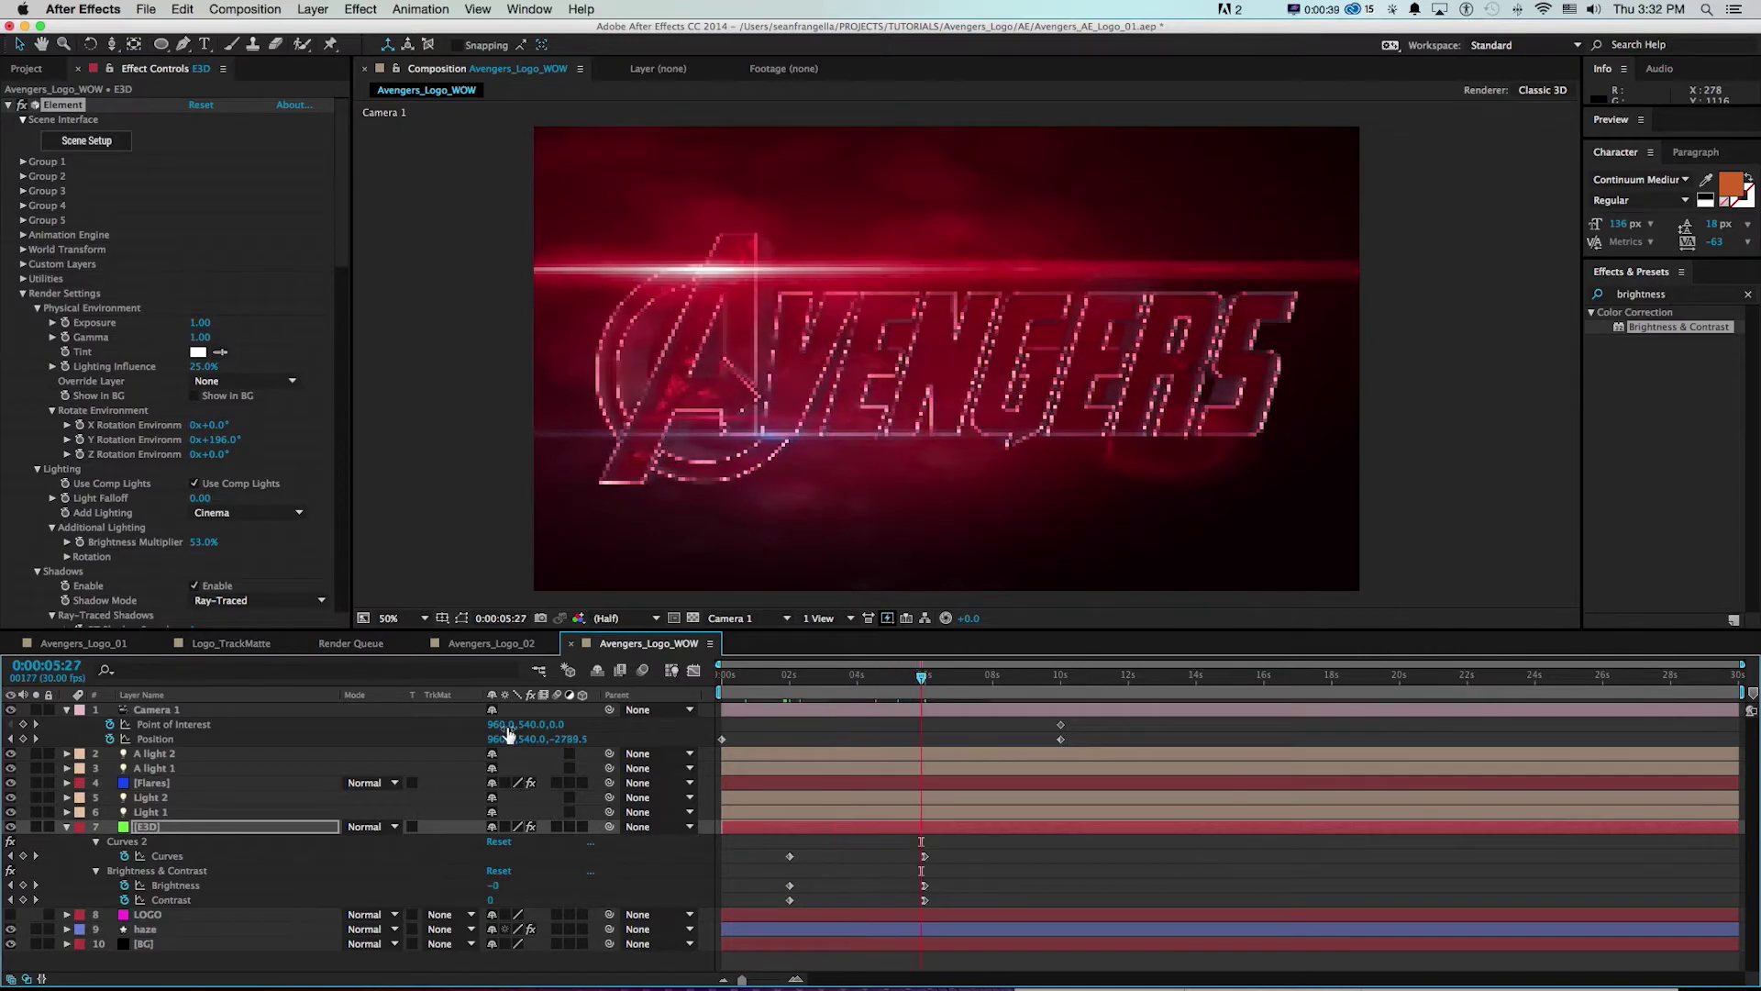
click(153, 786)
click(231, 106)
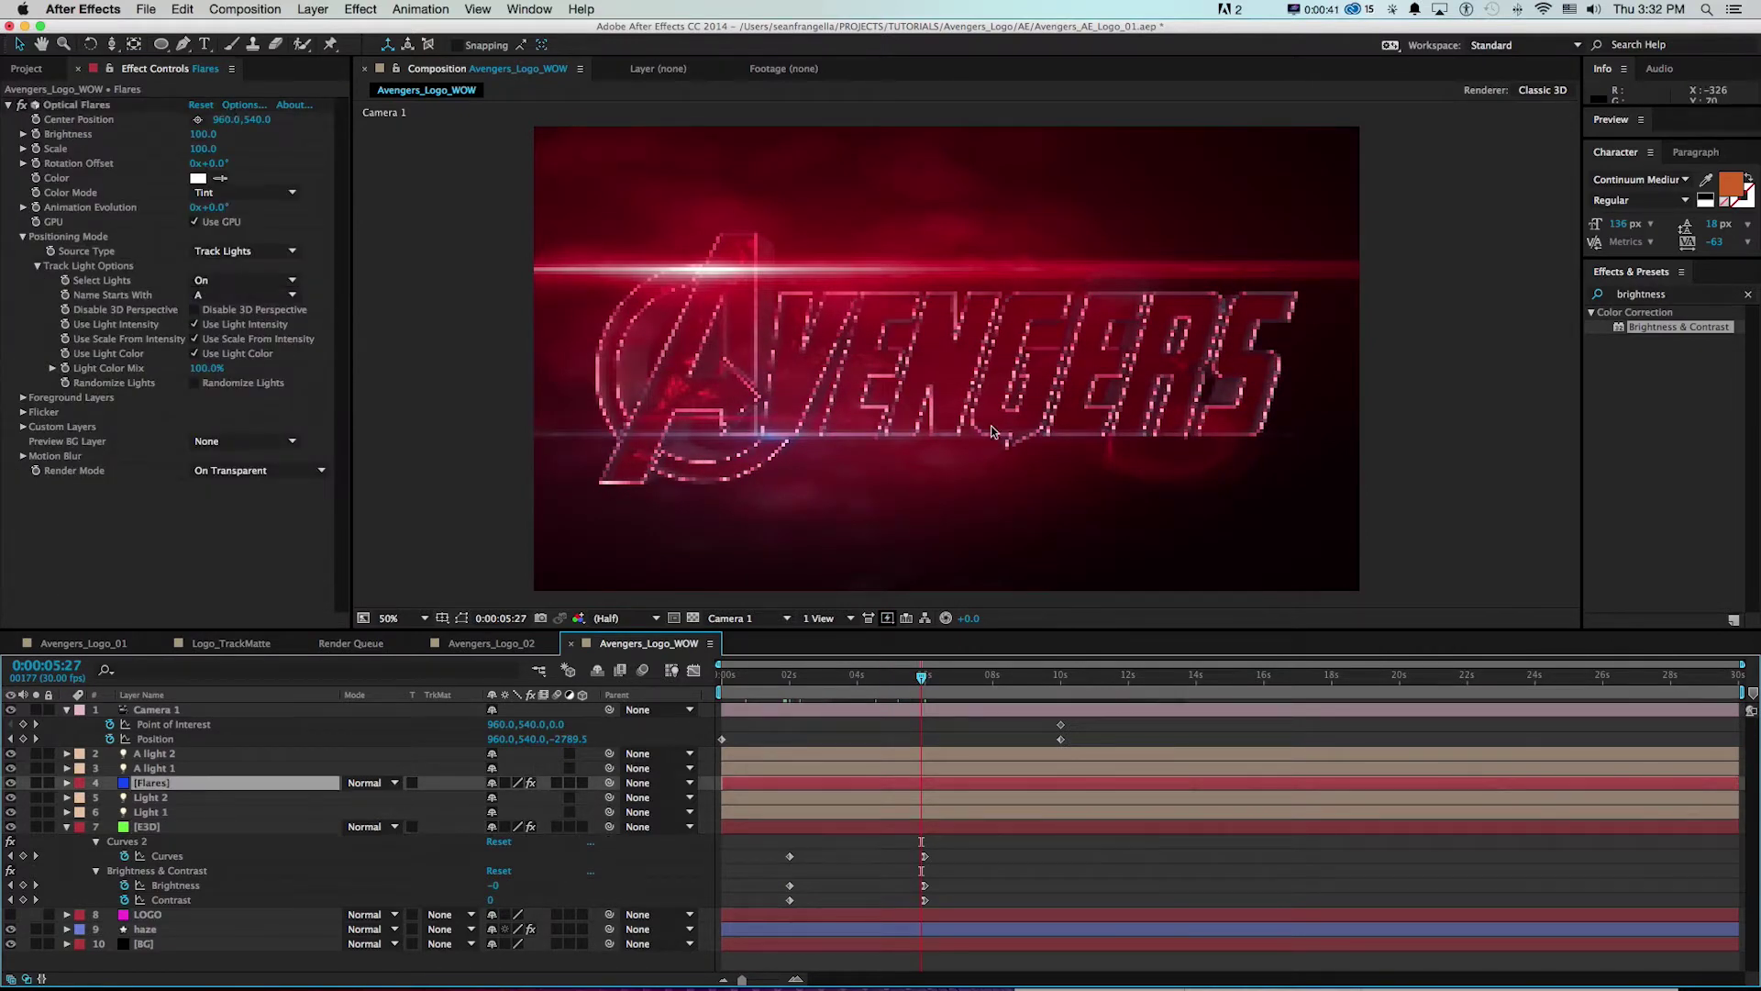
- Try a two-view top and camera layout, then return to a single Camera 1 view
click(823, 619)
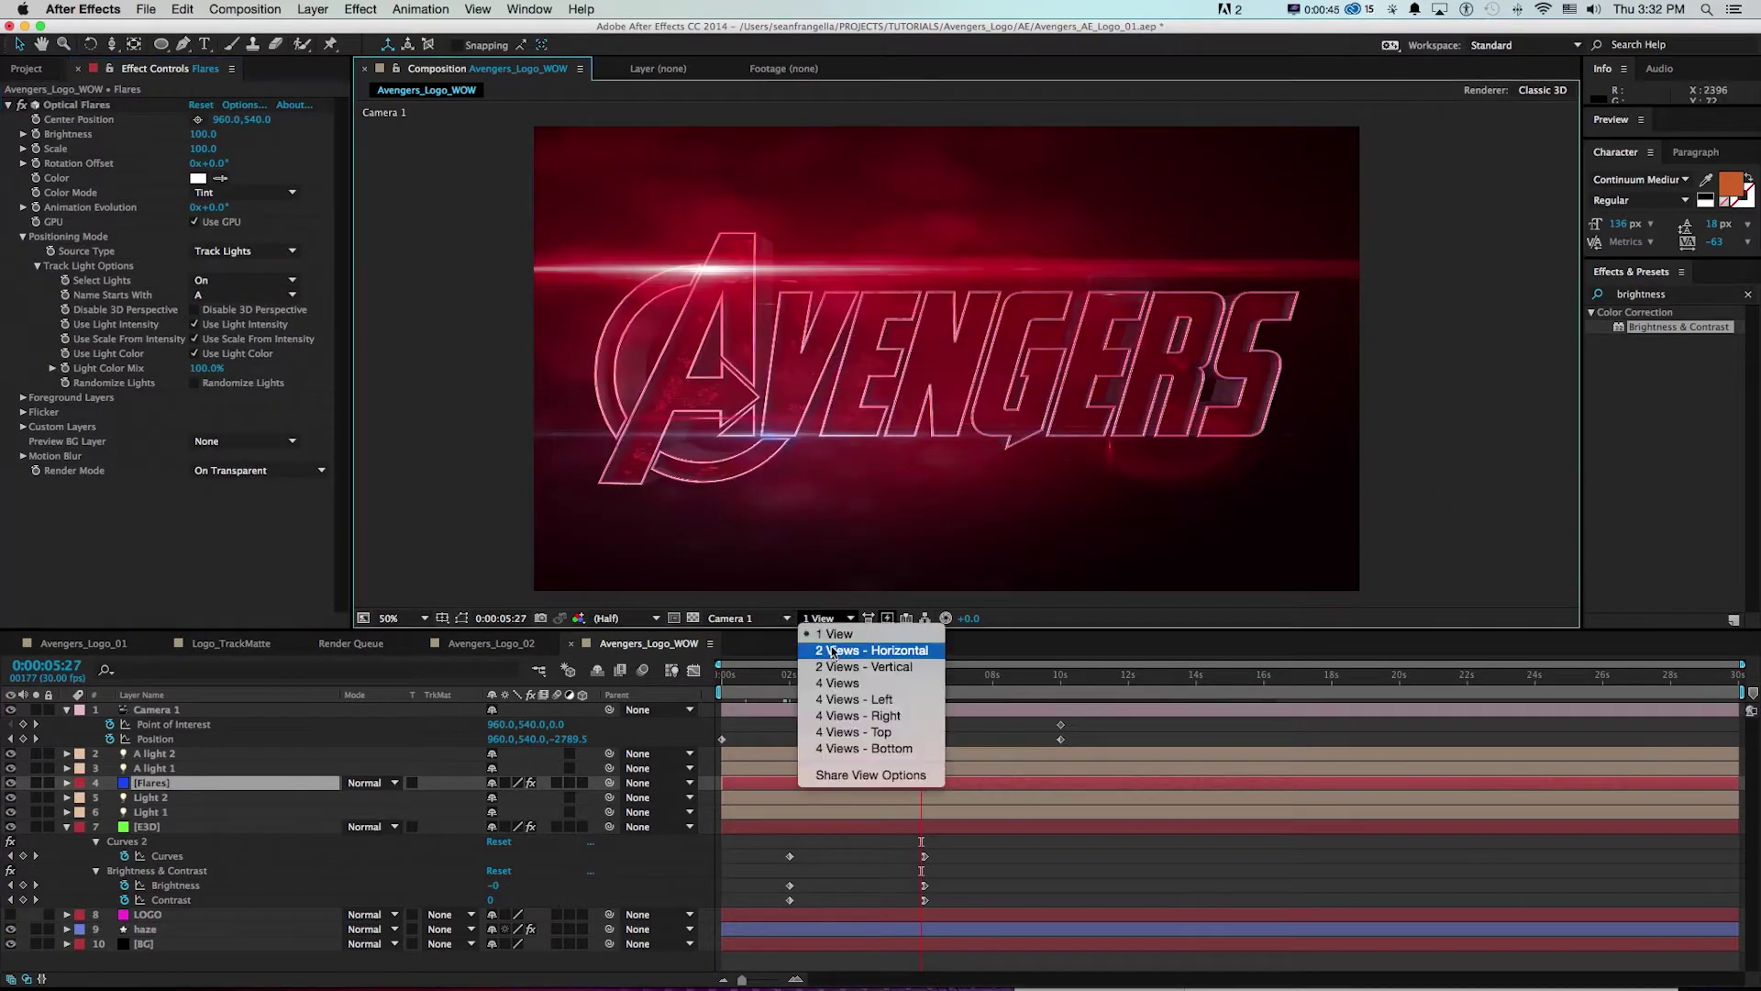
click(834, 652)
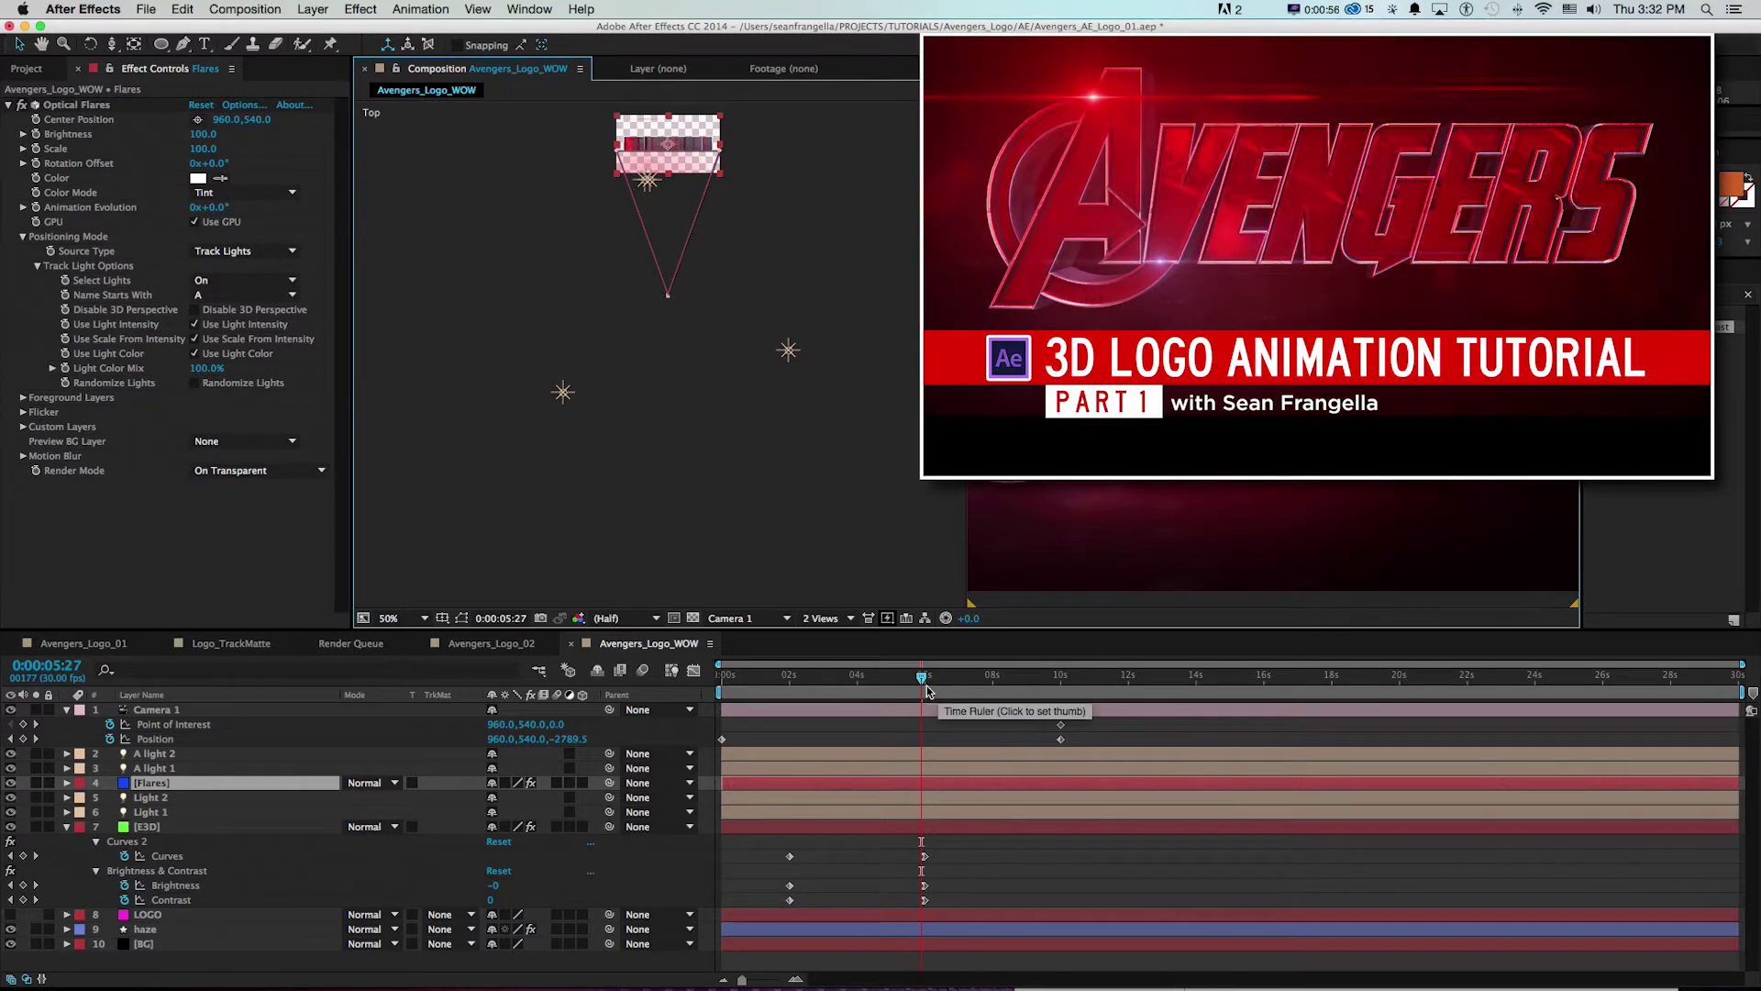
click(825, 618)
click(828, 627)
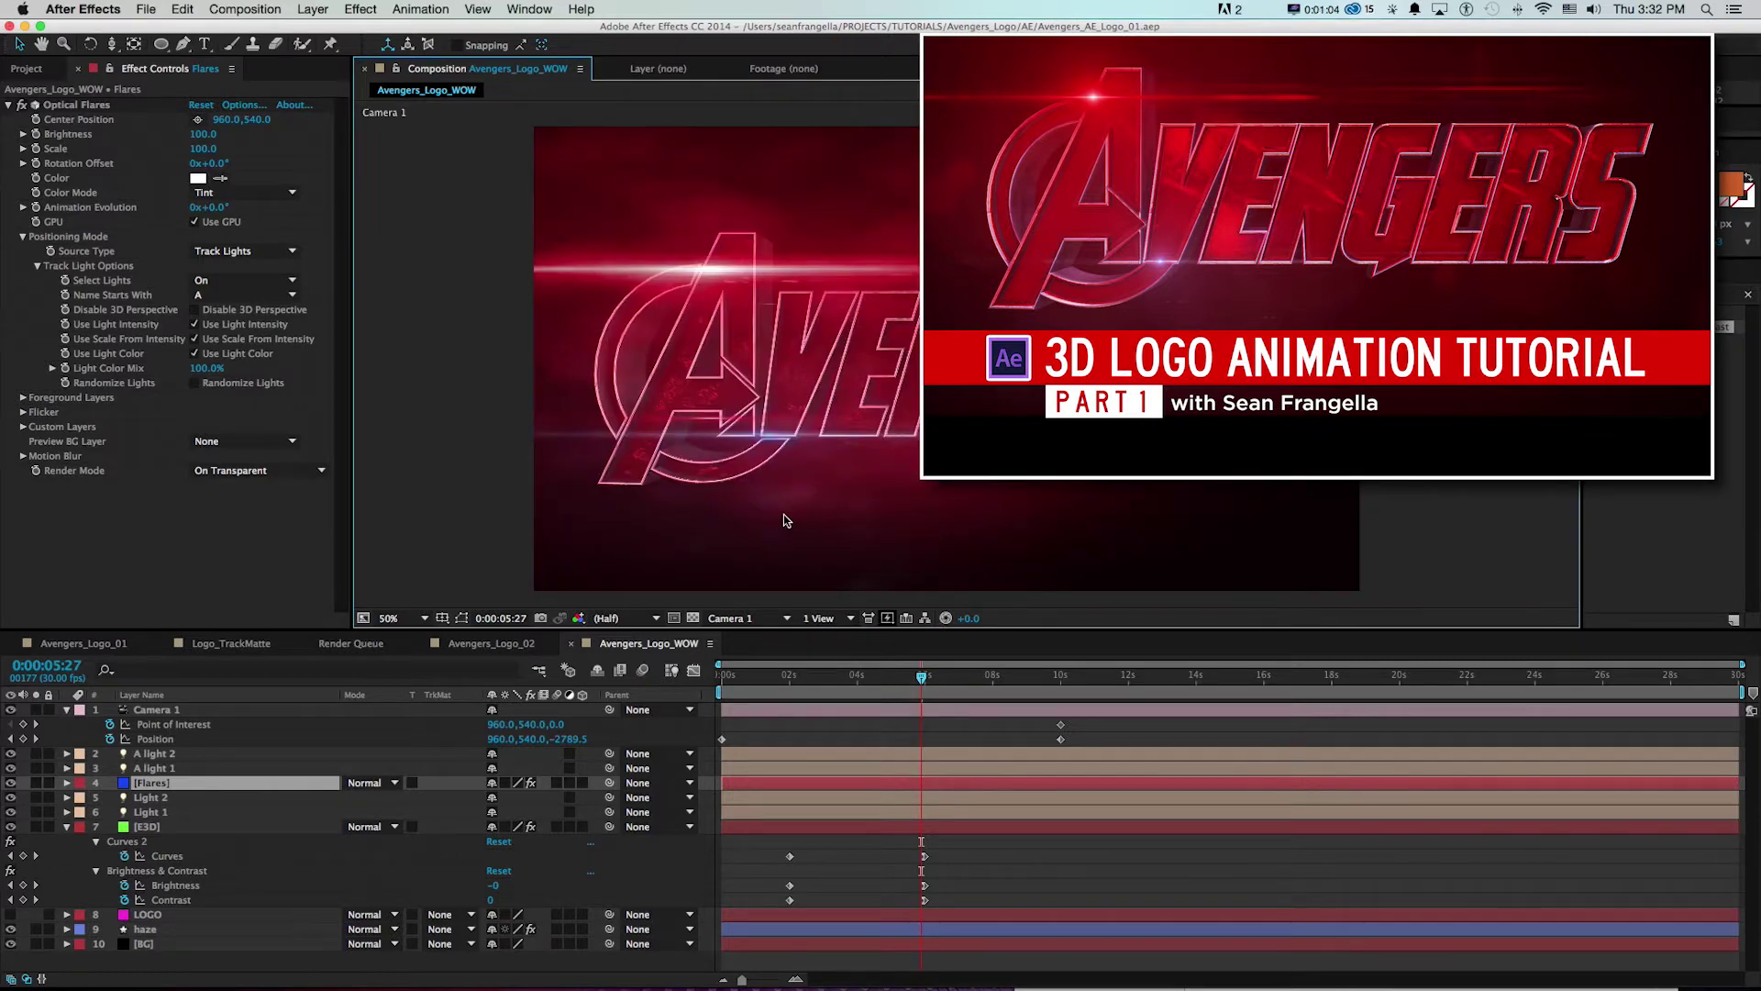
click(119, 648)
click(746, 676)
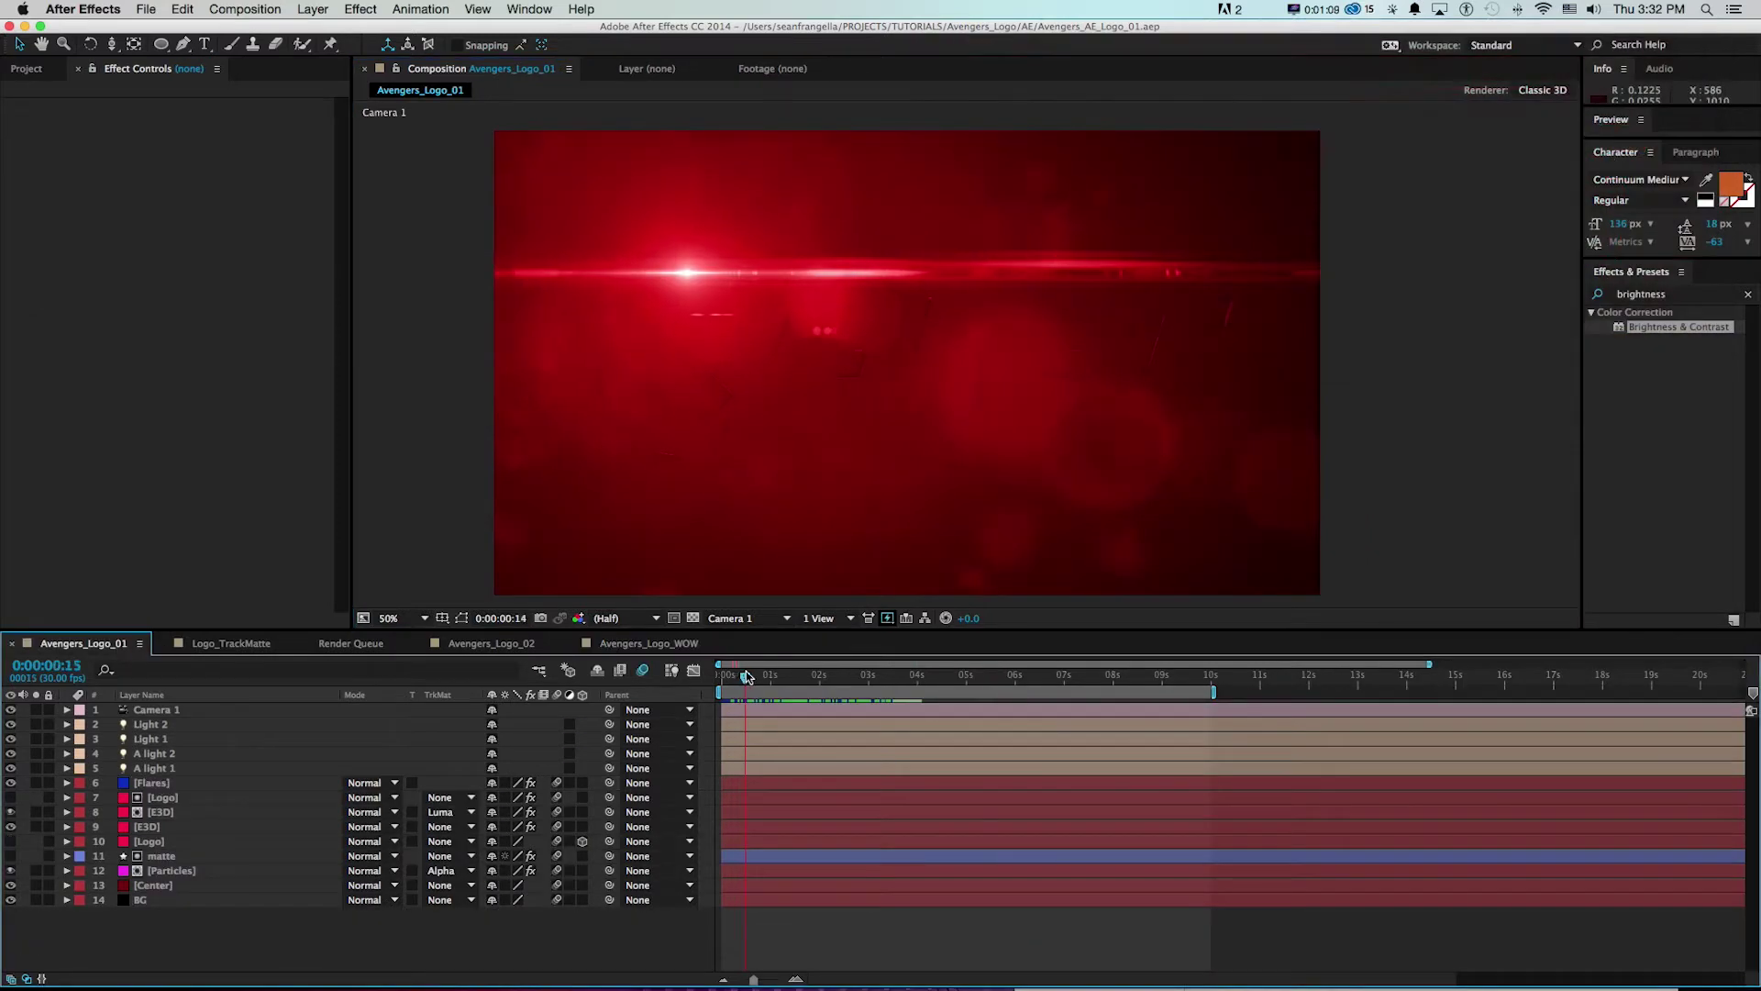
drag(748, 676, 902, 679)
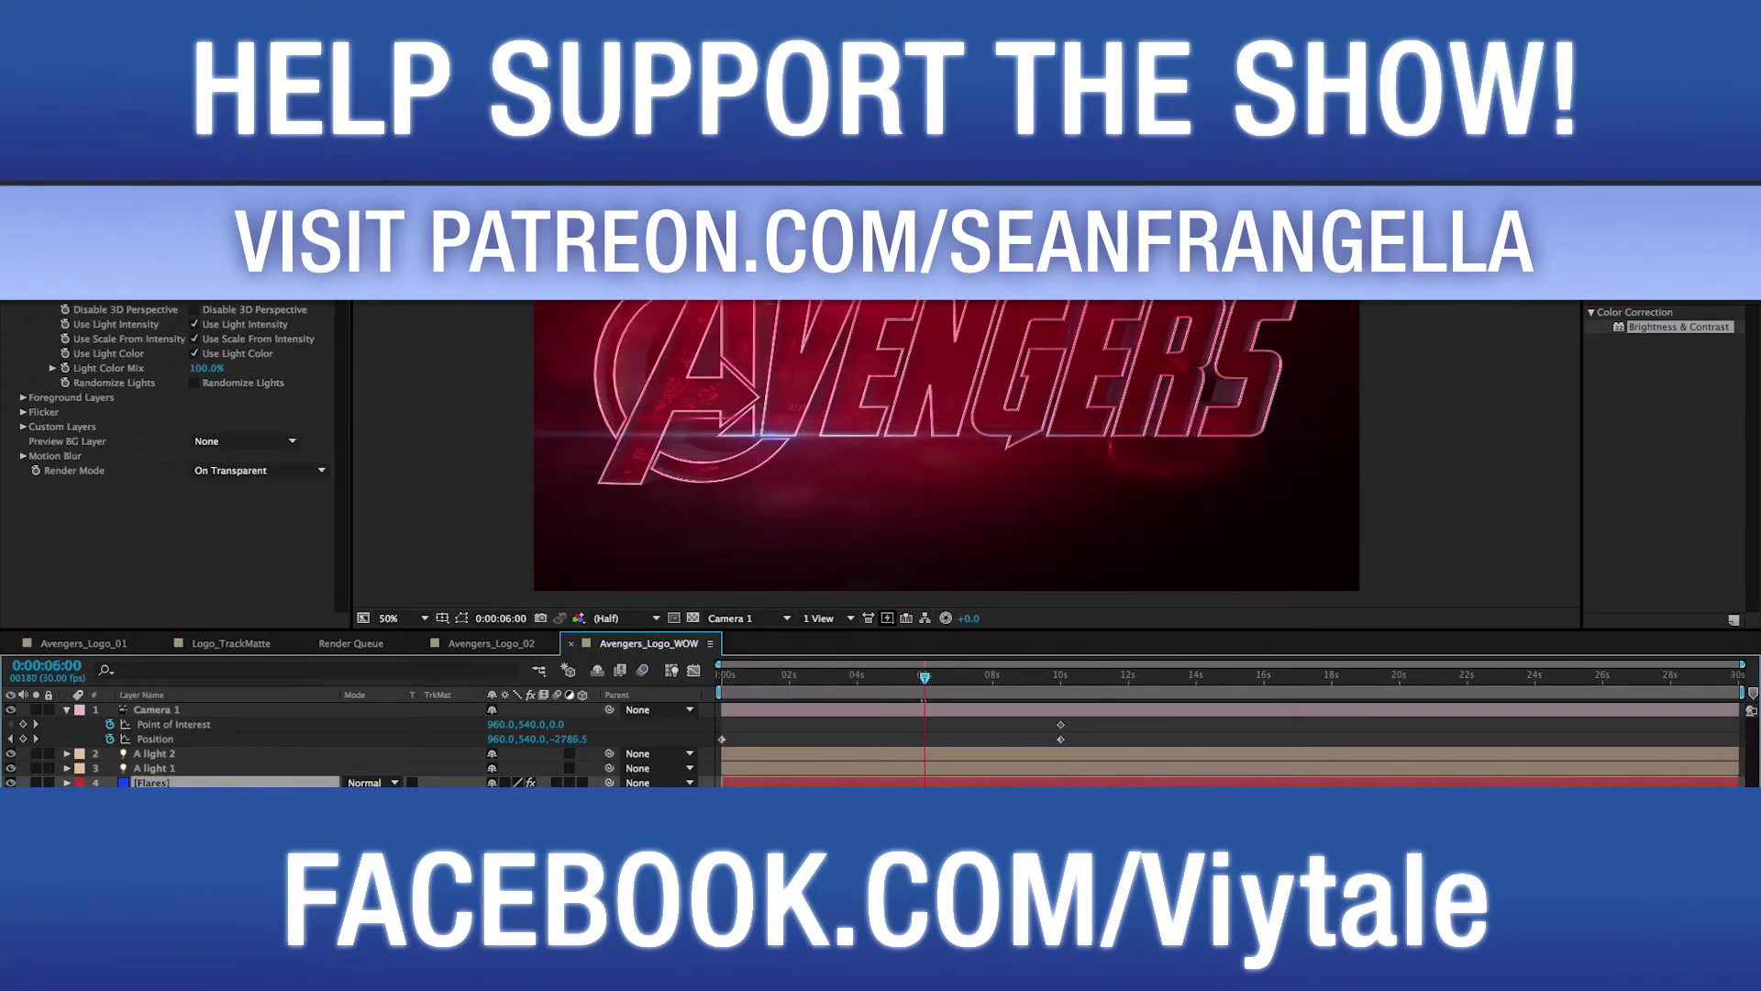
key(u)
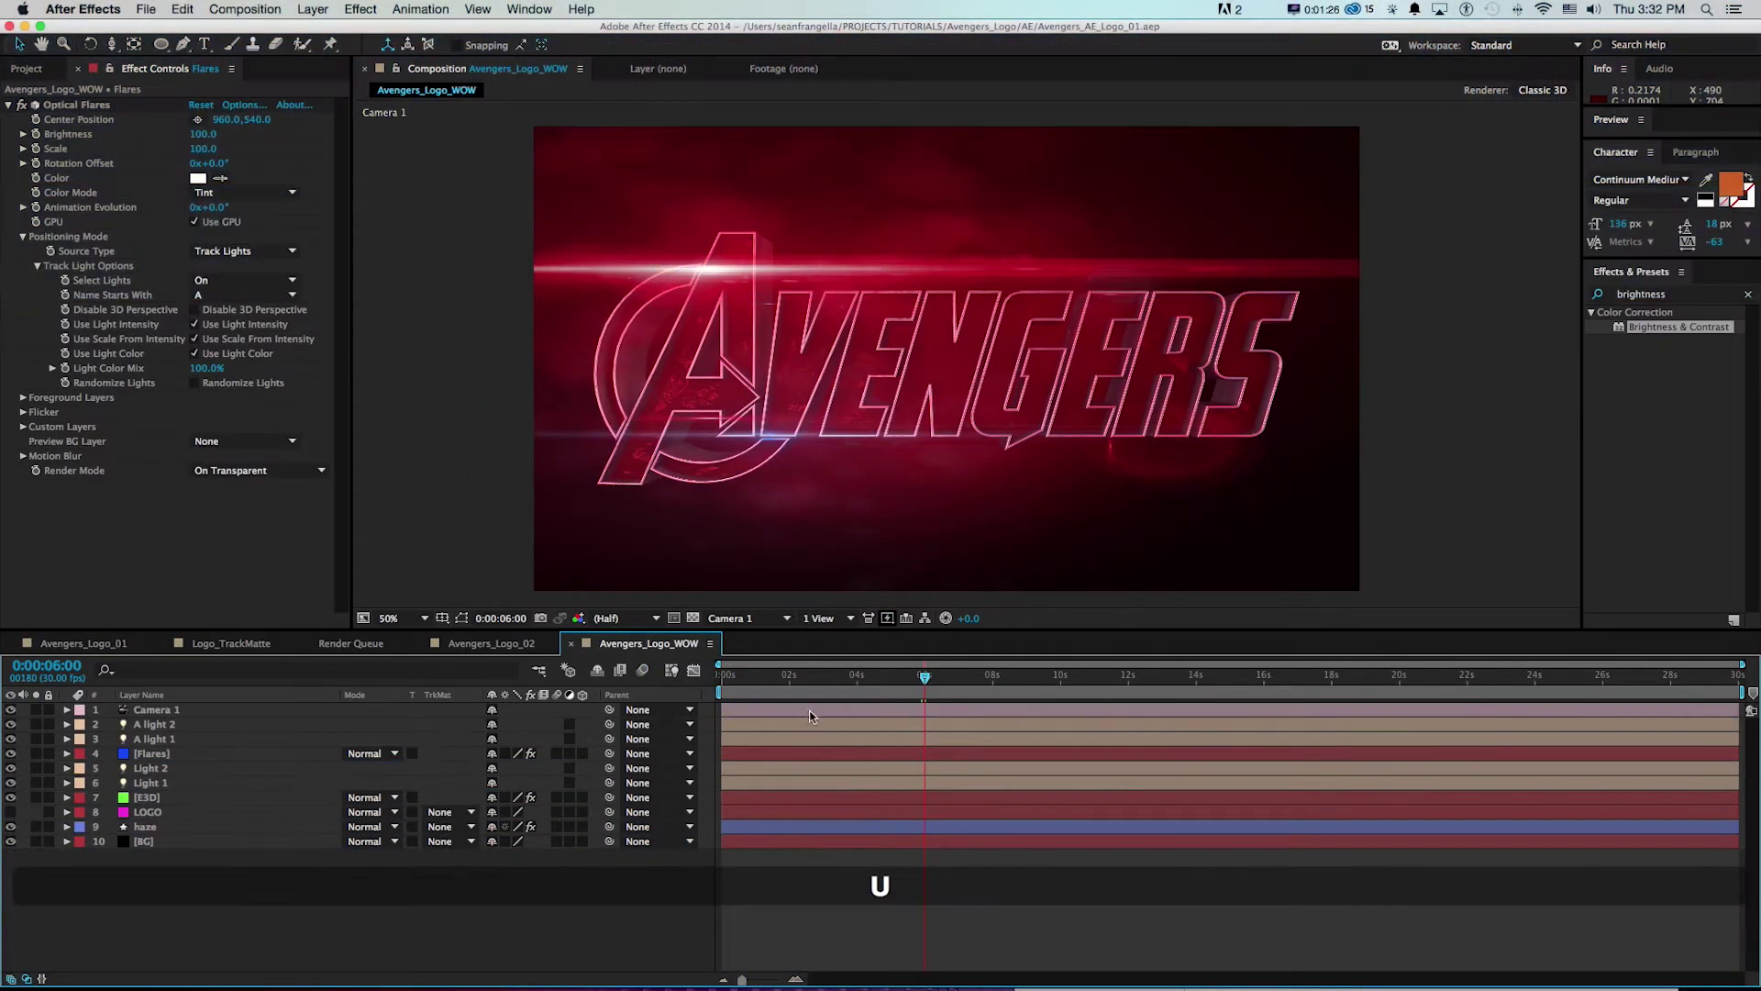
- Duplicate the E3D layer and collapse its Element effect to reach Curves
click(147, 797)
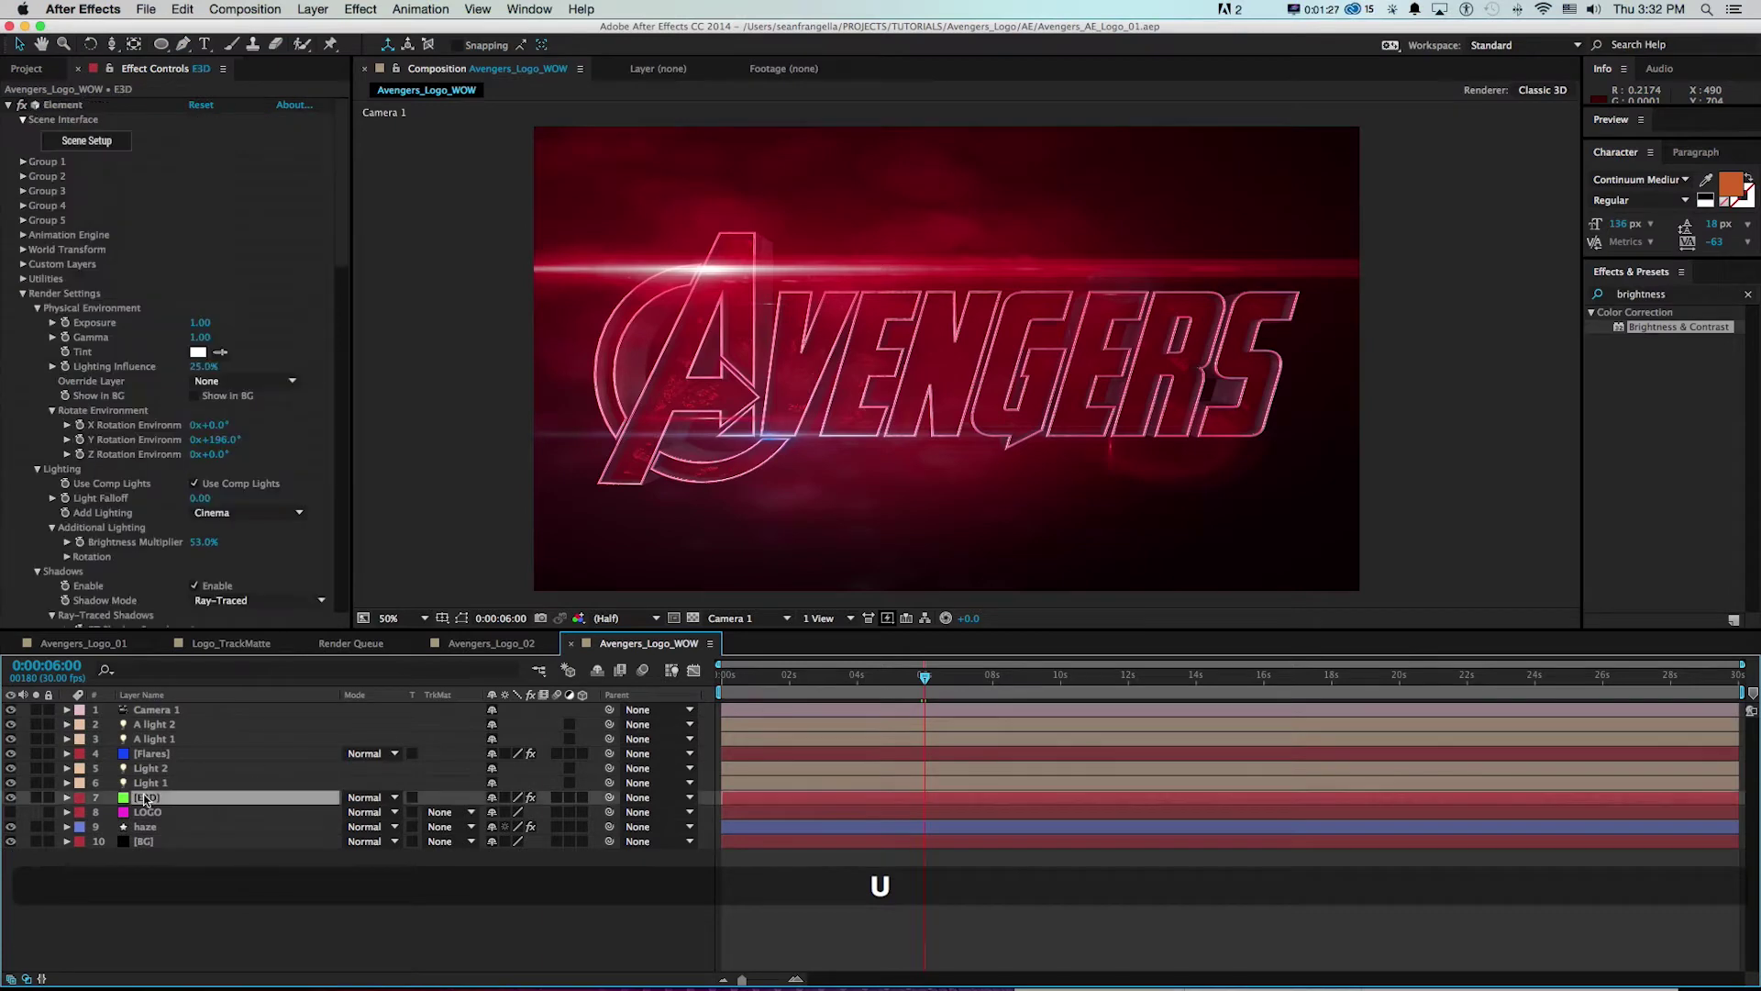
click(8, 105)
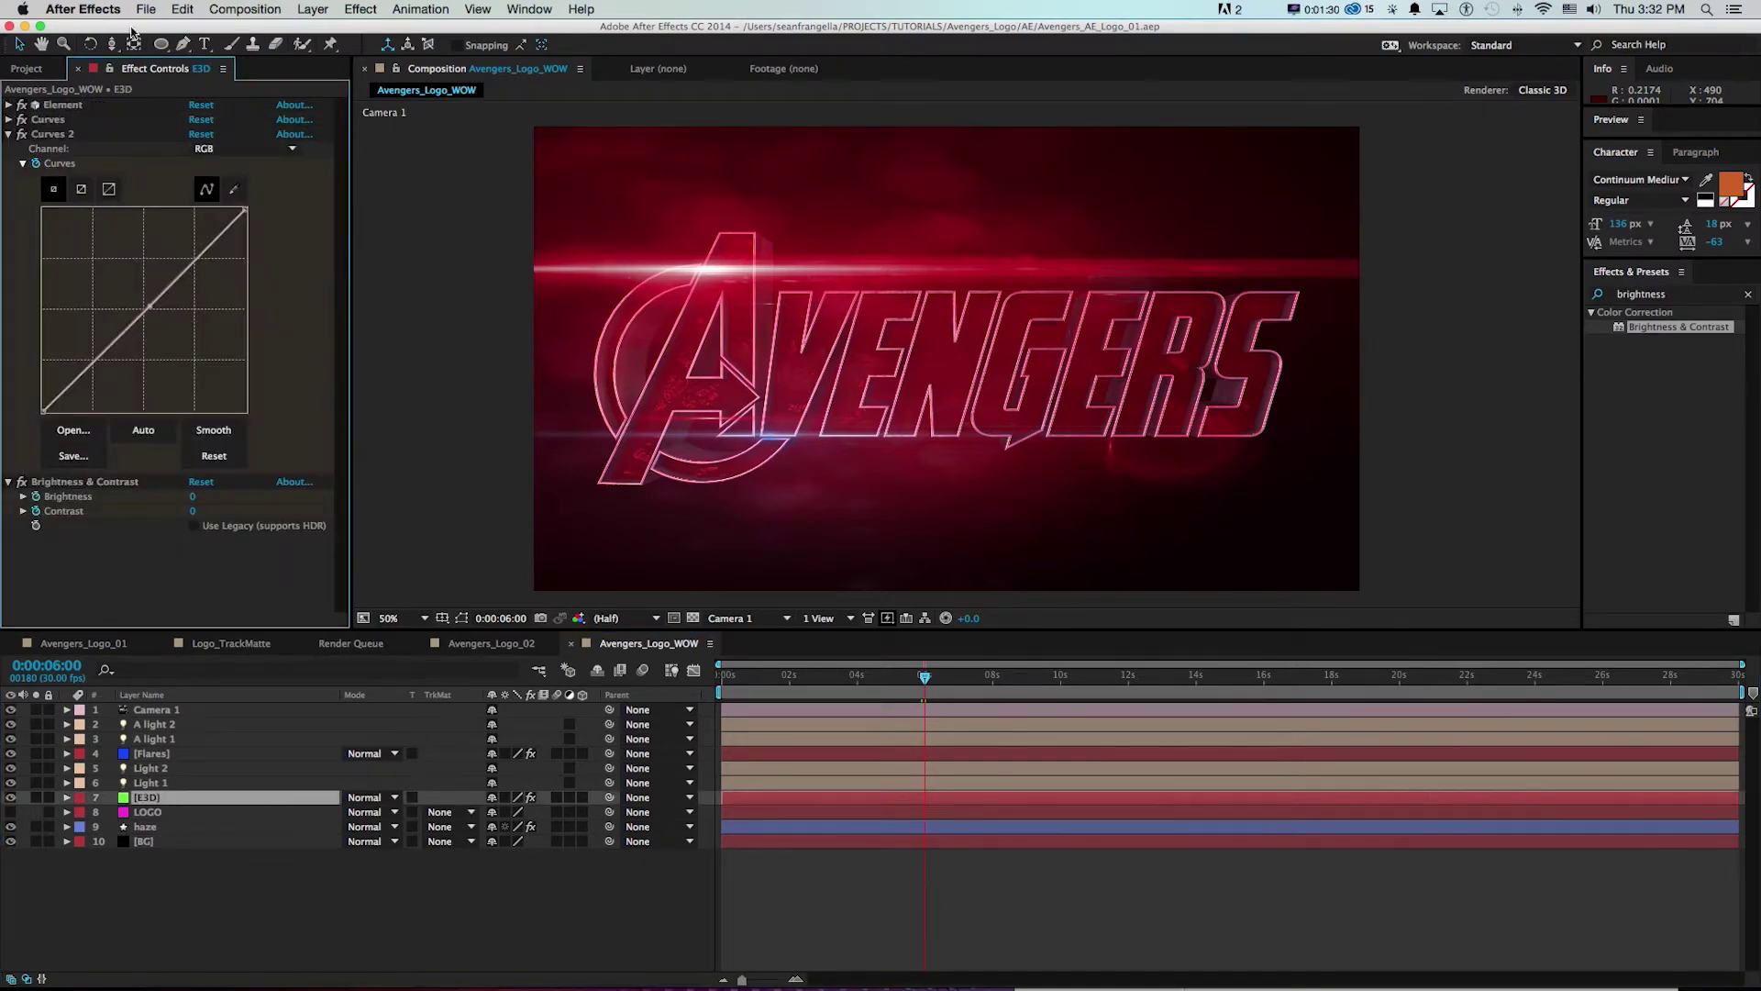
click(182, 9)
click(209, 214)
click(22, 106)
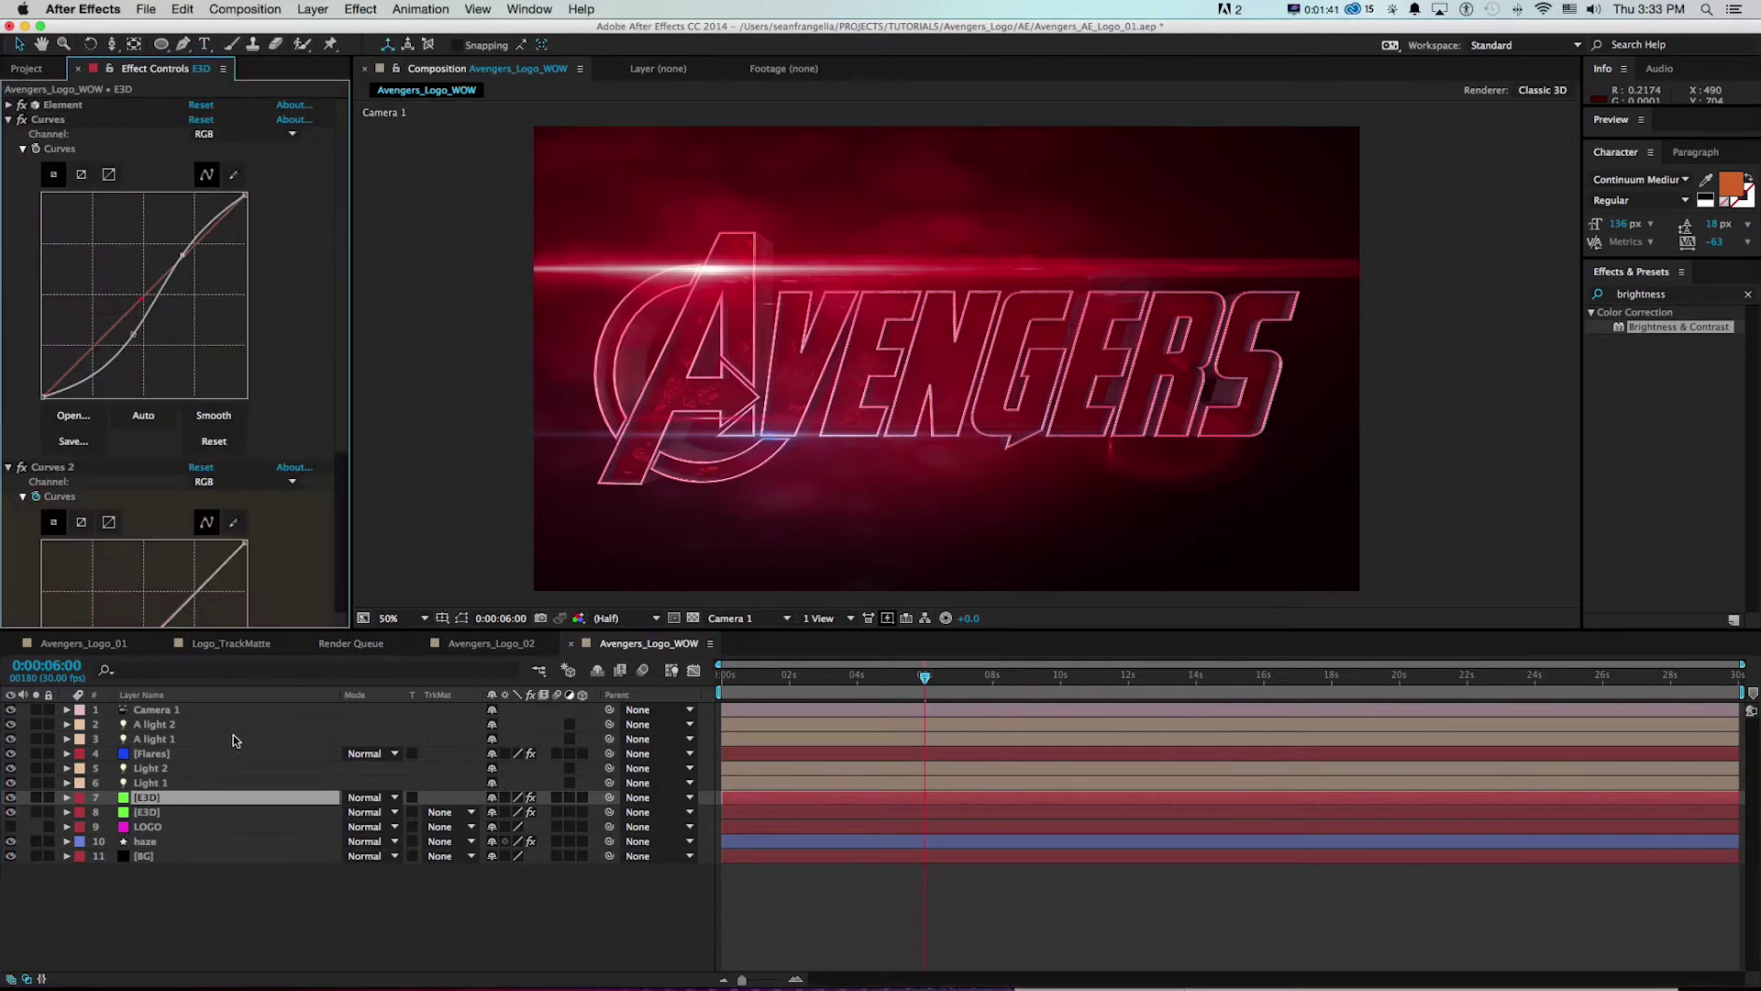
- Rename the duplicate to 'E3D outlines' and save the project
key(Return)
key(Right)
text(outlines)
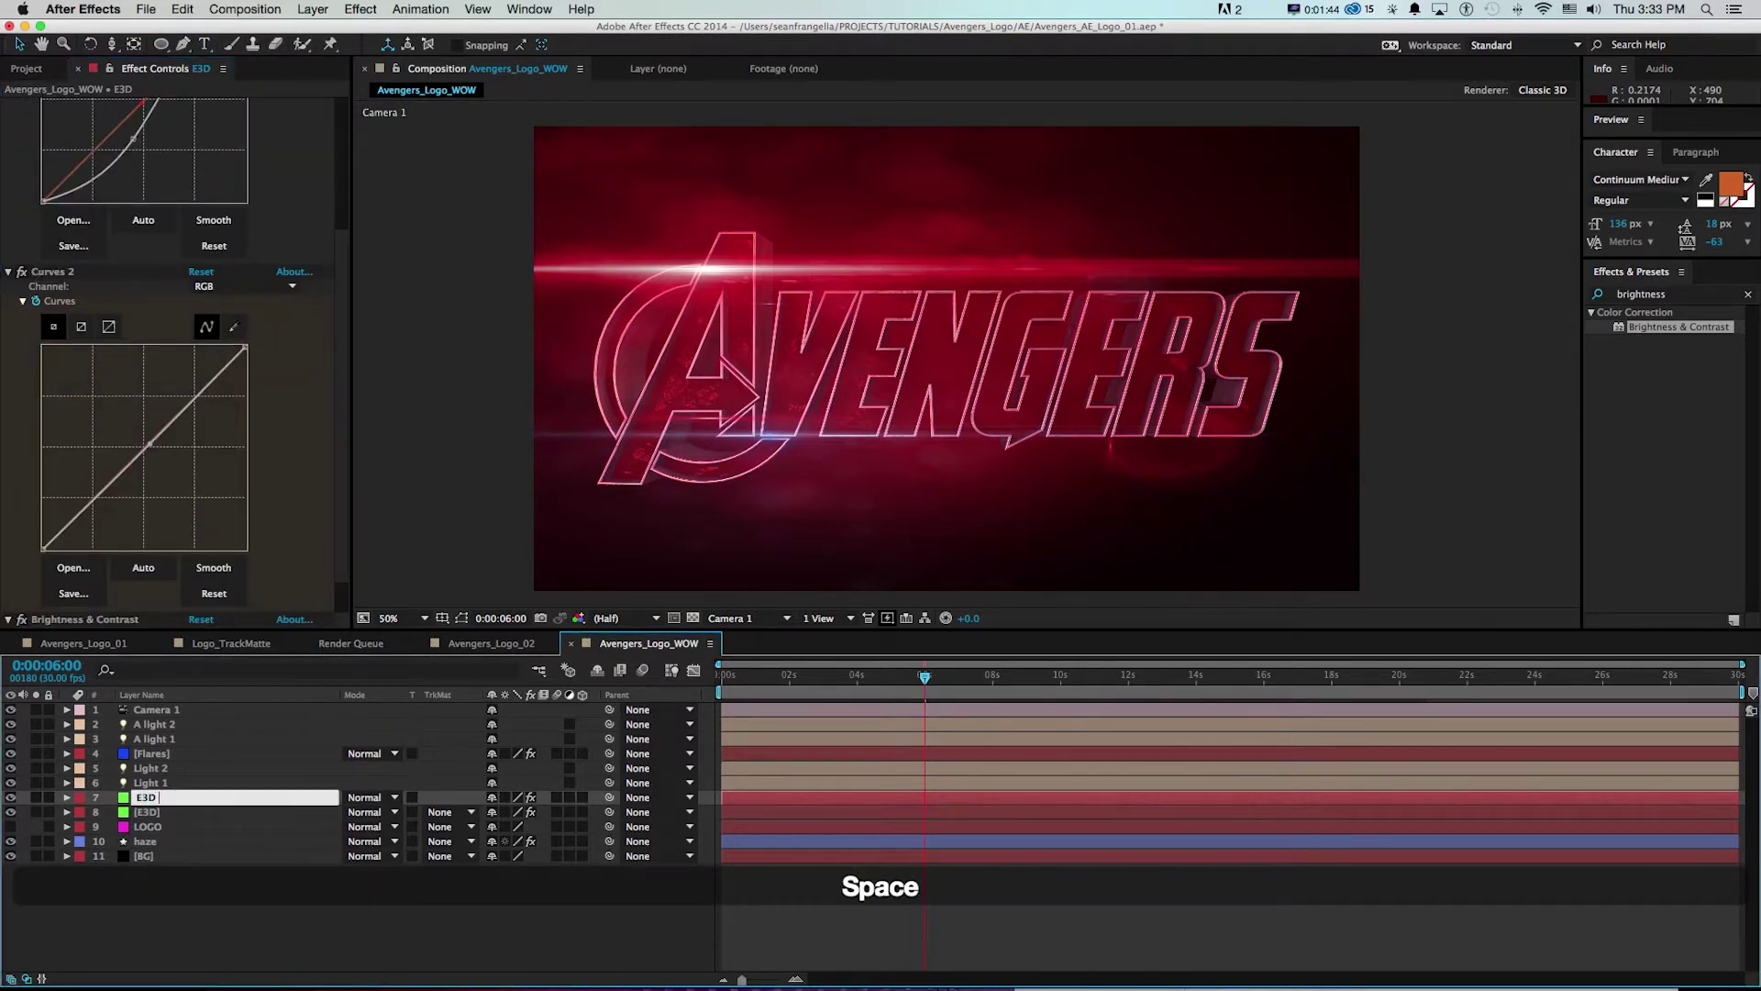
key(Return)
key(super+s)
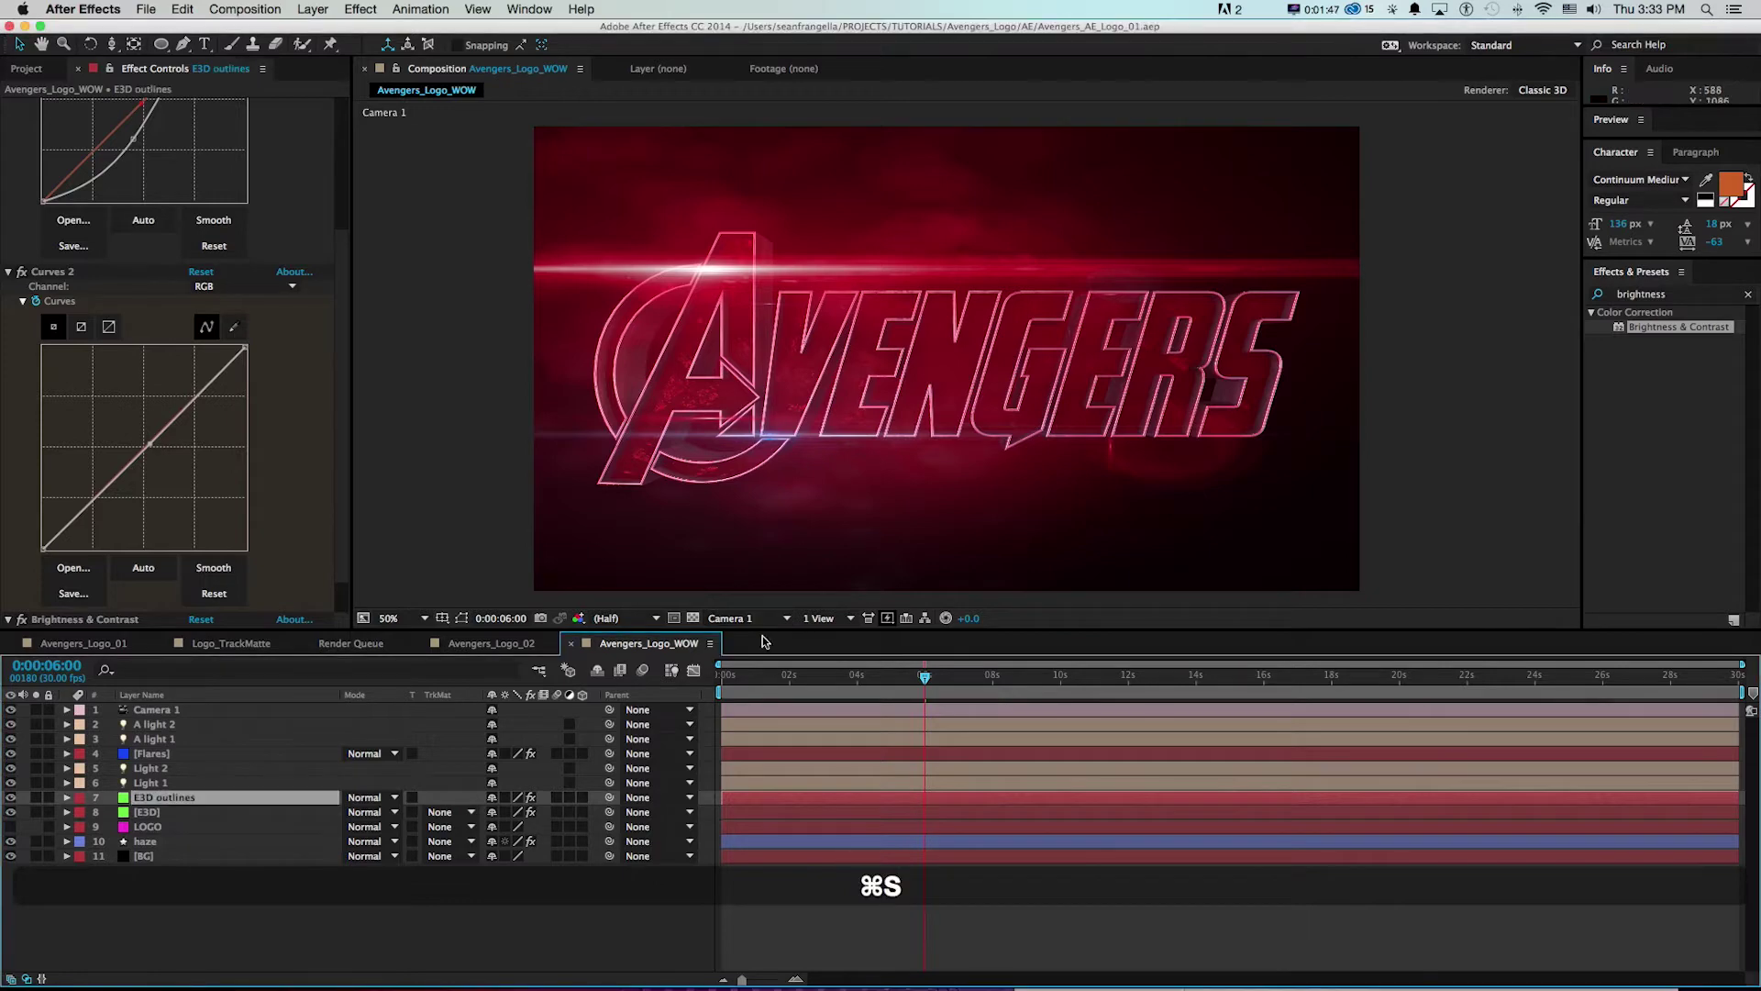
- Check the outlines at 2:28, then clear the effects search and list the Trapcode effects
click(821, 679)
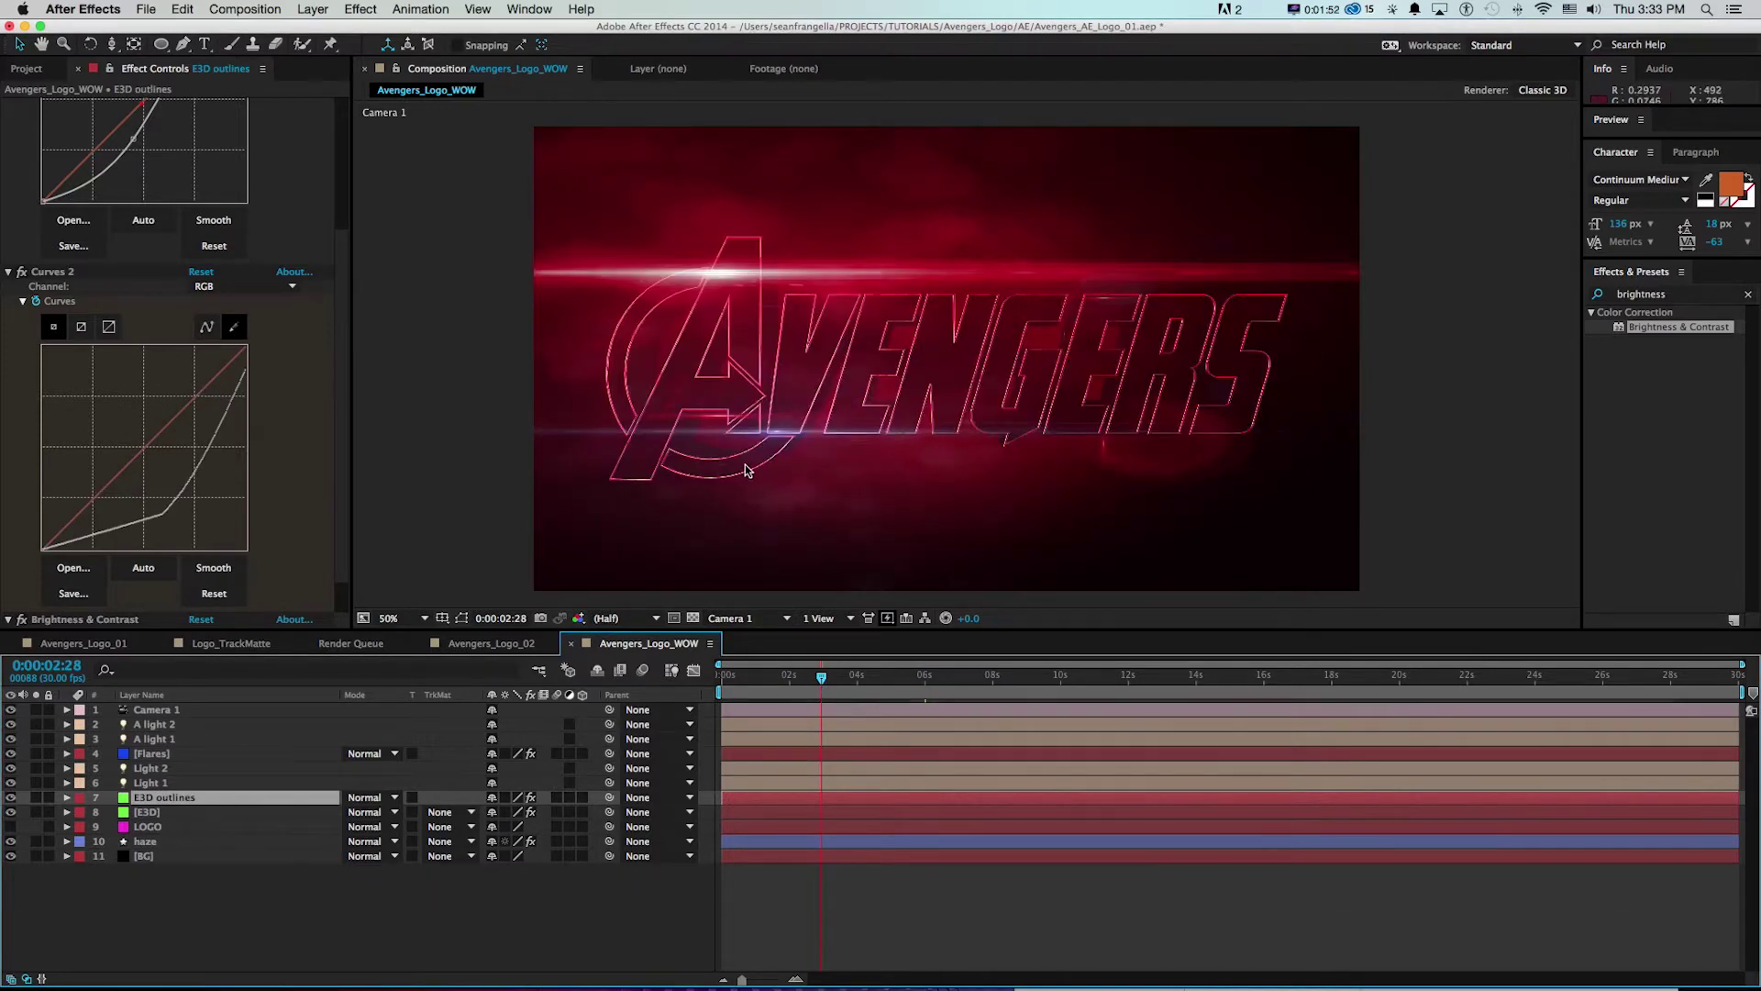
click(308, 915)
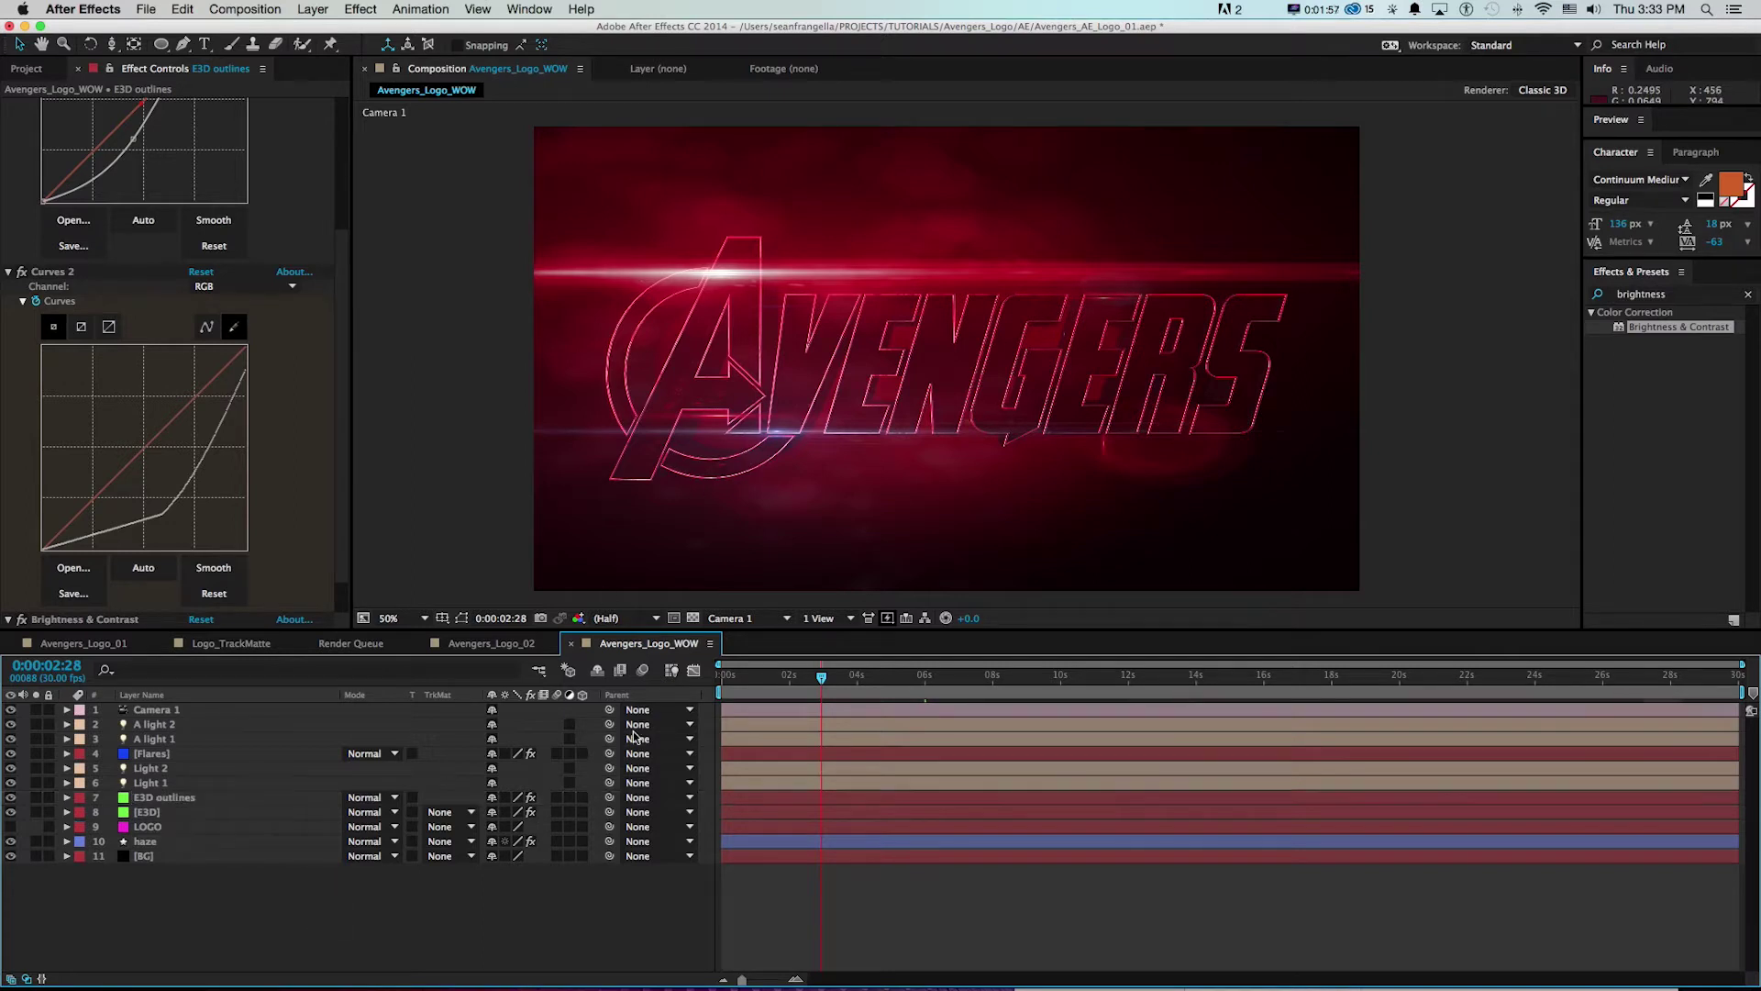
click(1748, 295)
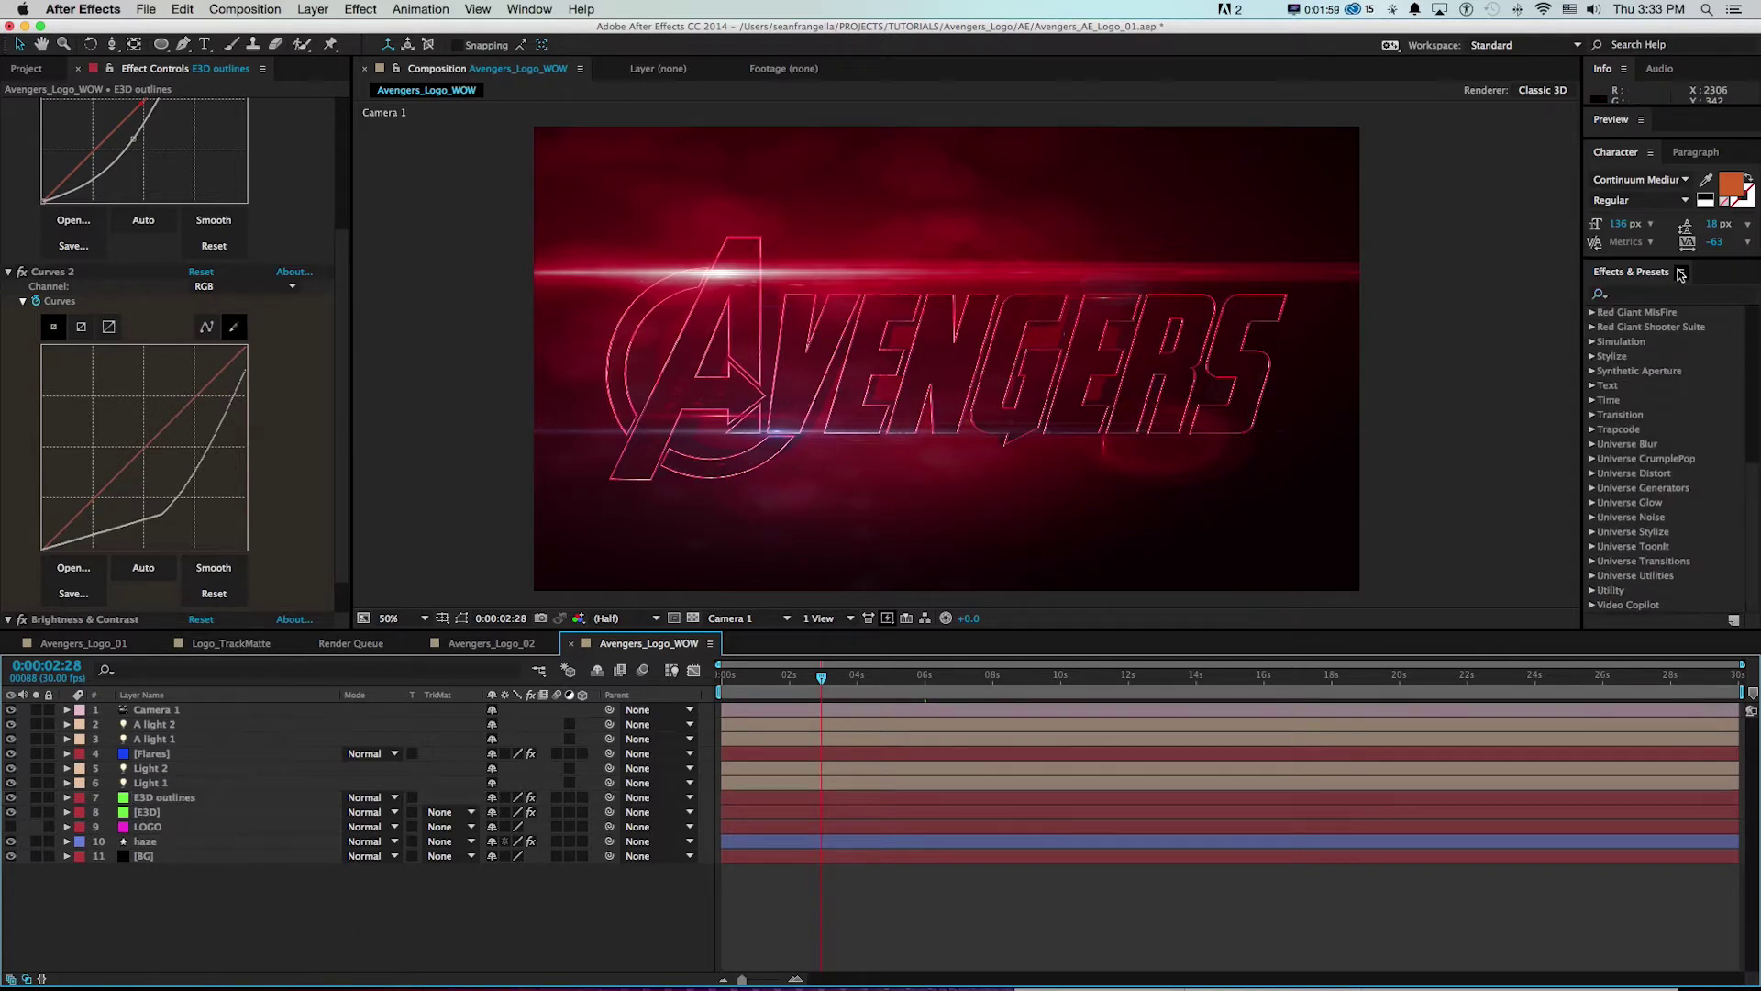
click(1591, 430)
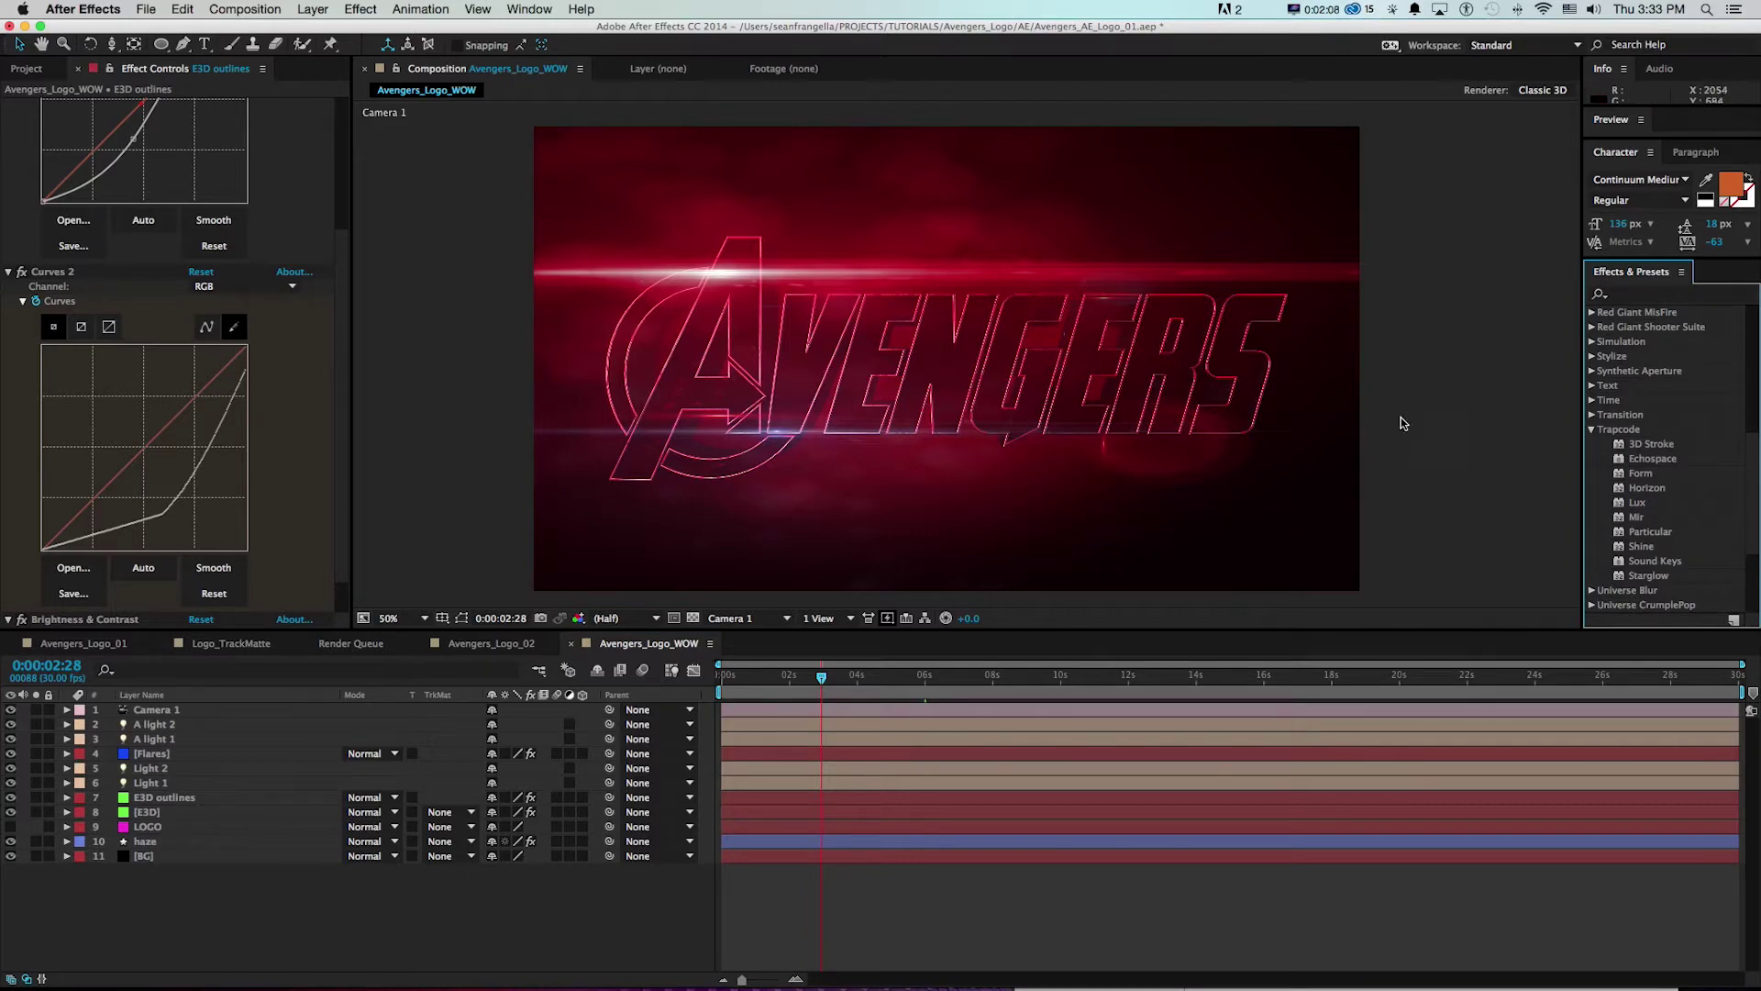
- Glance at avengers.ai in Illustrator, then Quick Look it from Finder's _Assets folder
key(super+Tab)
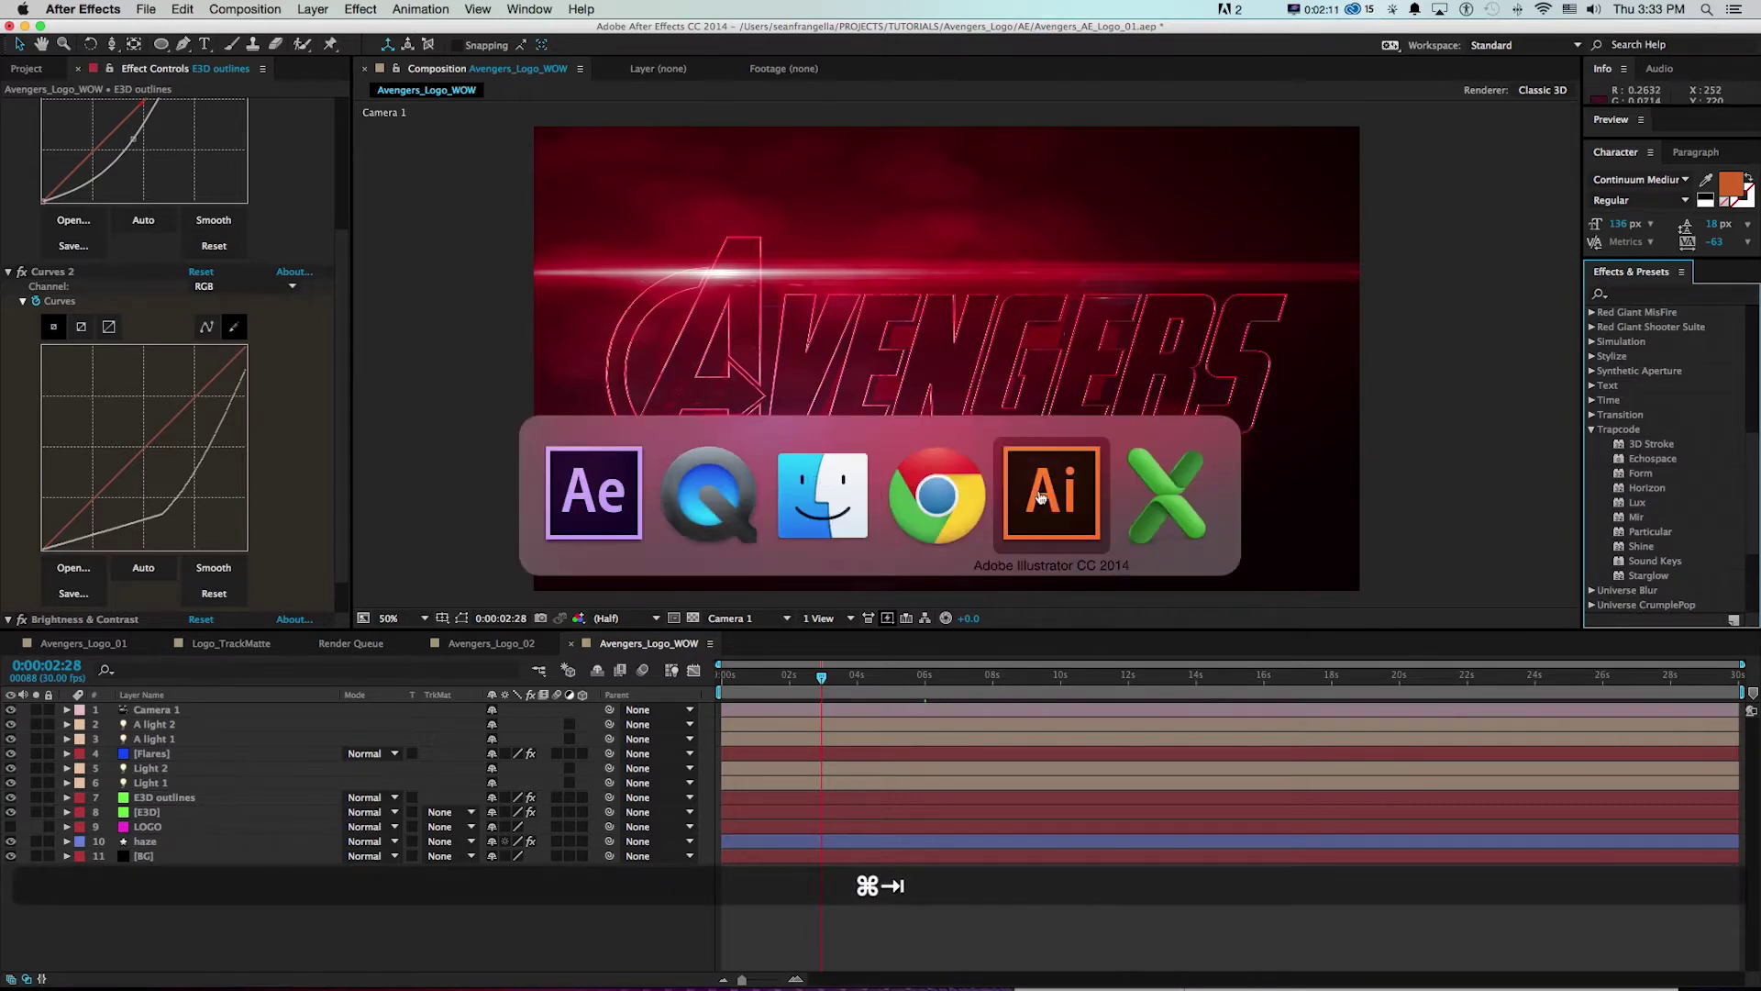
click(1041, 498)
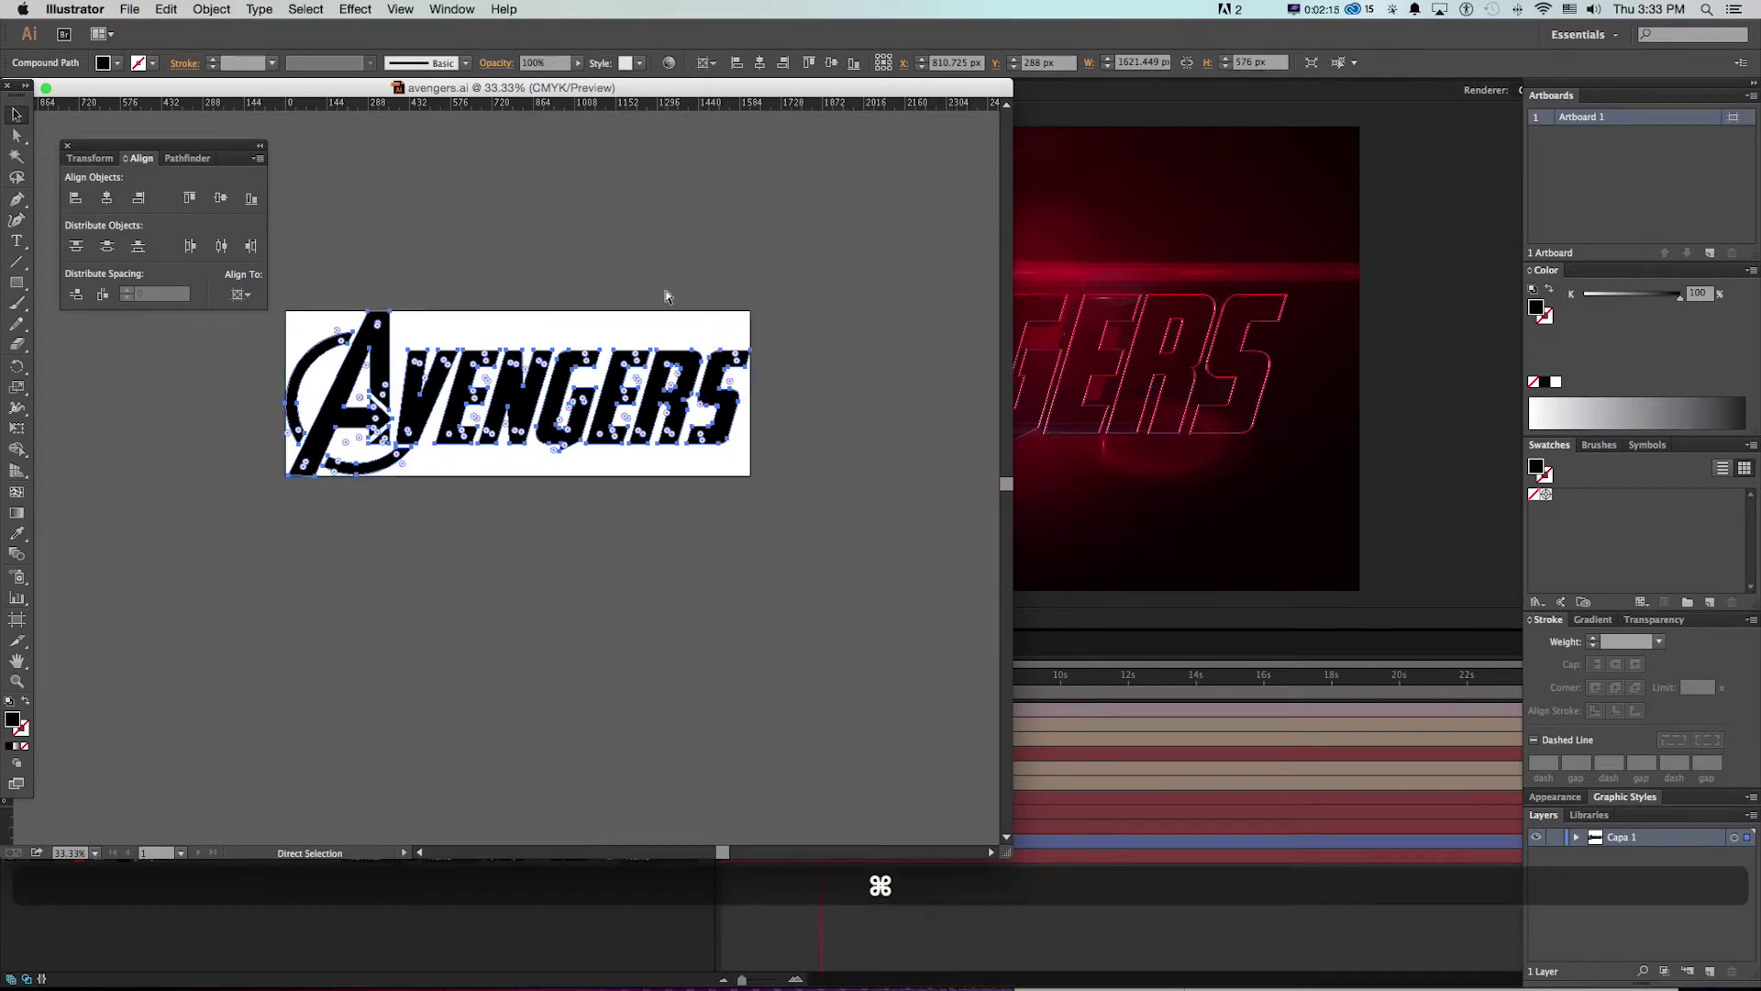
key(super+Tab)
click(904, 485)
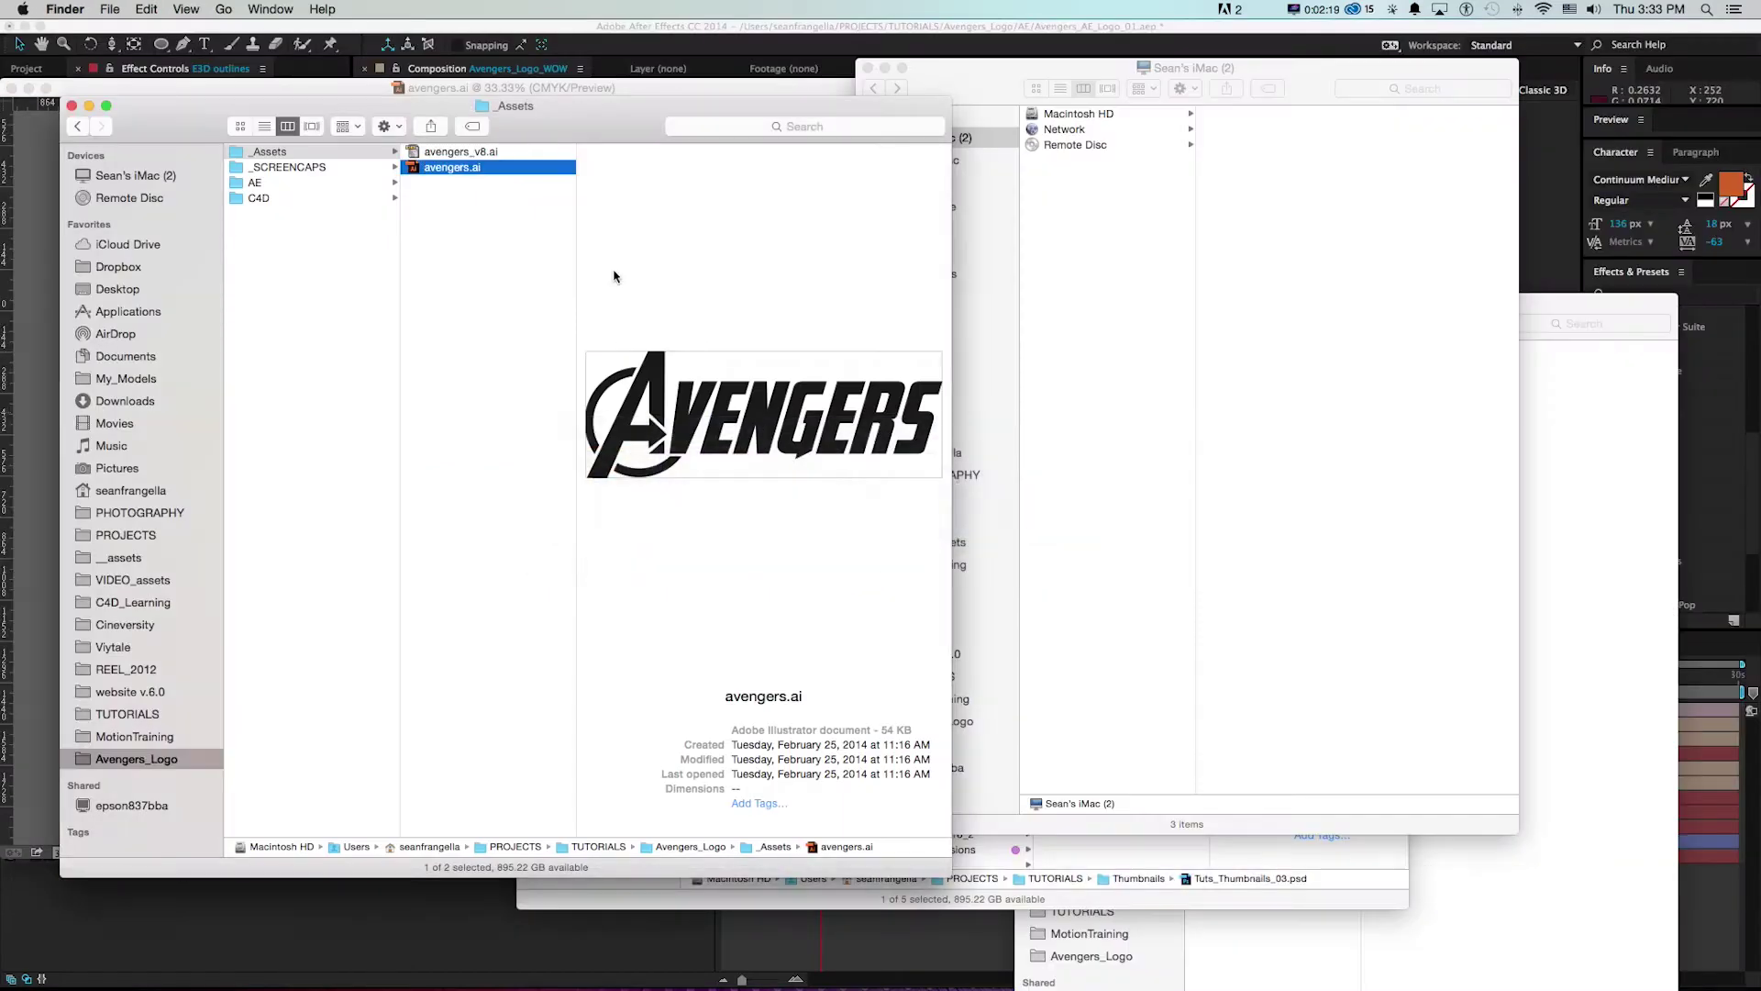
drag(563, 116, 518, 119)
key(space)
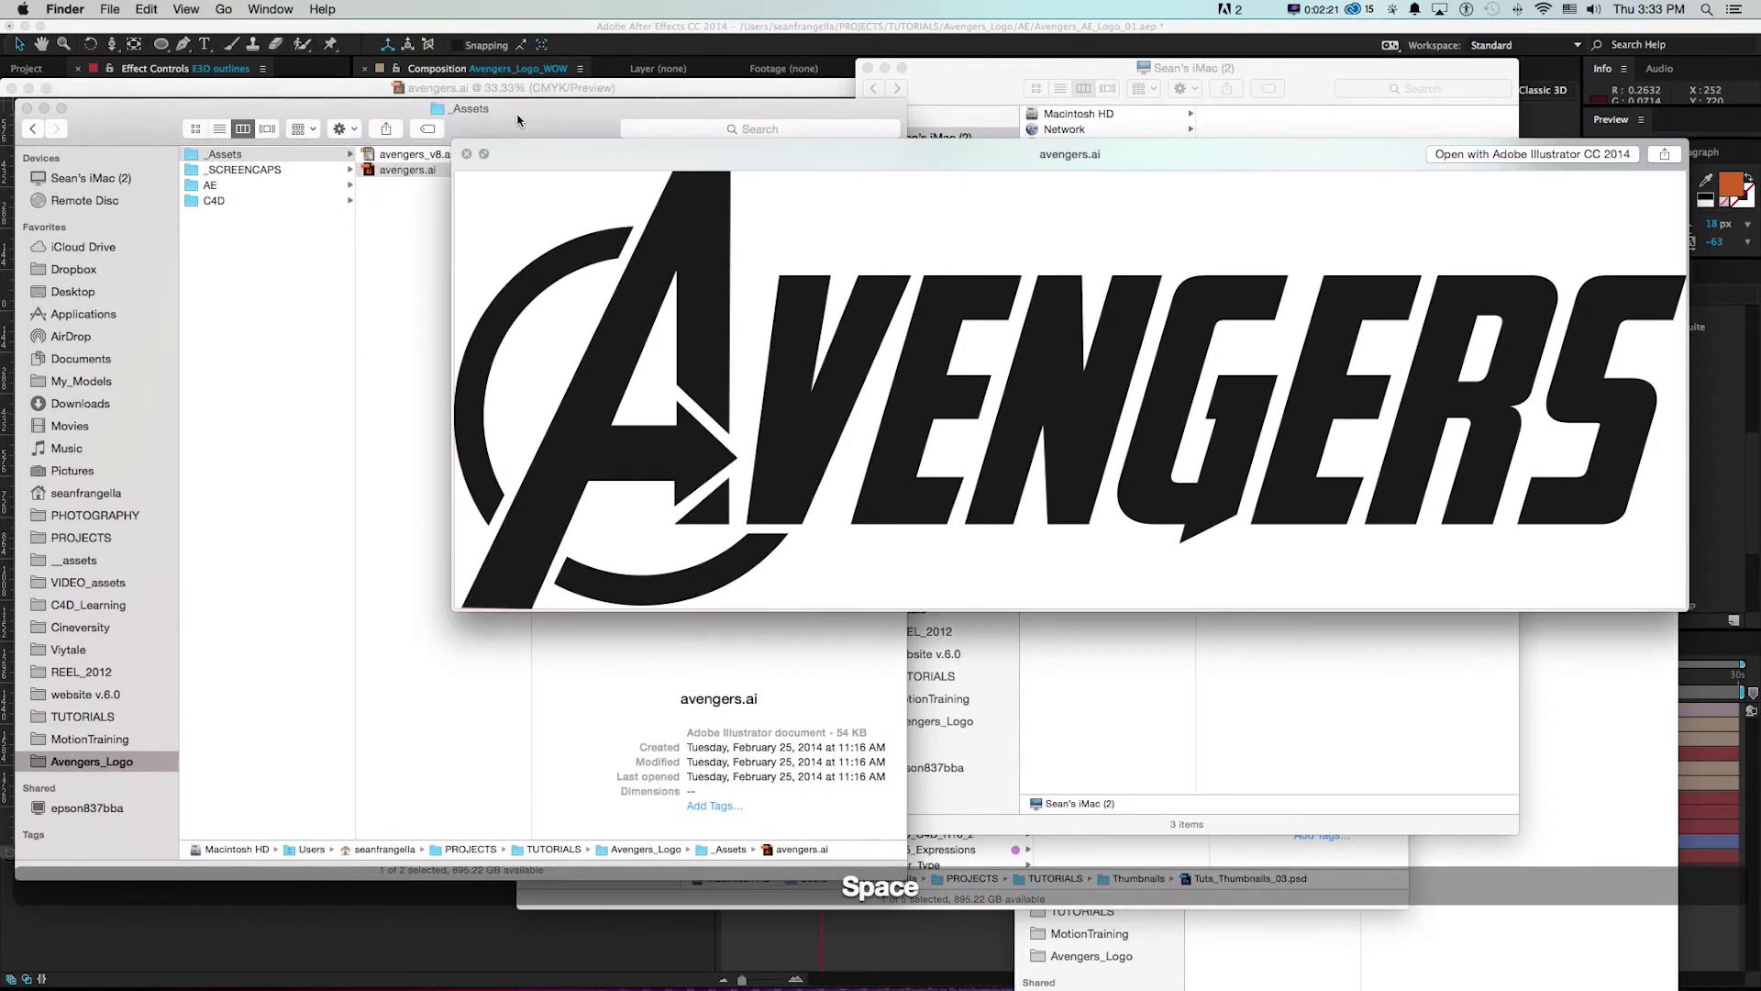
key(space)
key(super+Tab)
key(super+Tab)
key(super+Tab)
key(super+Tab)
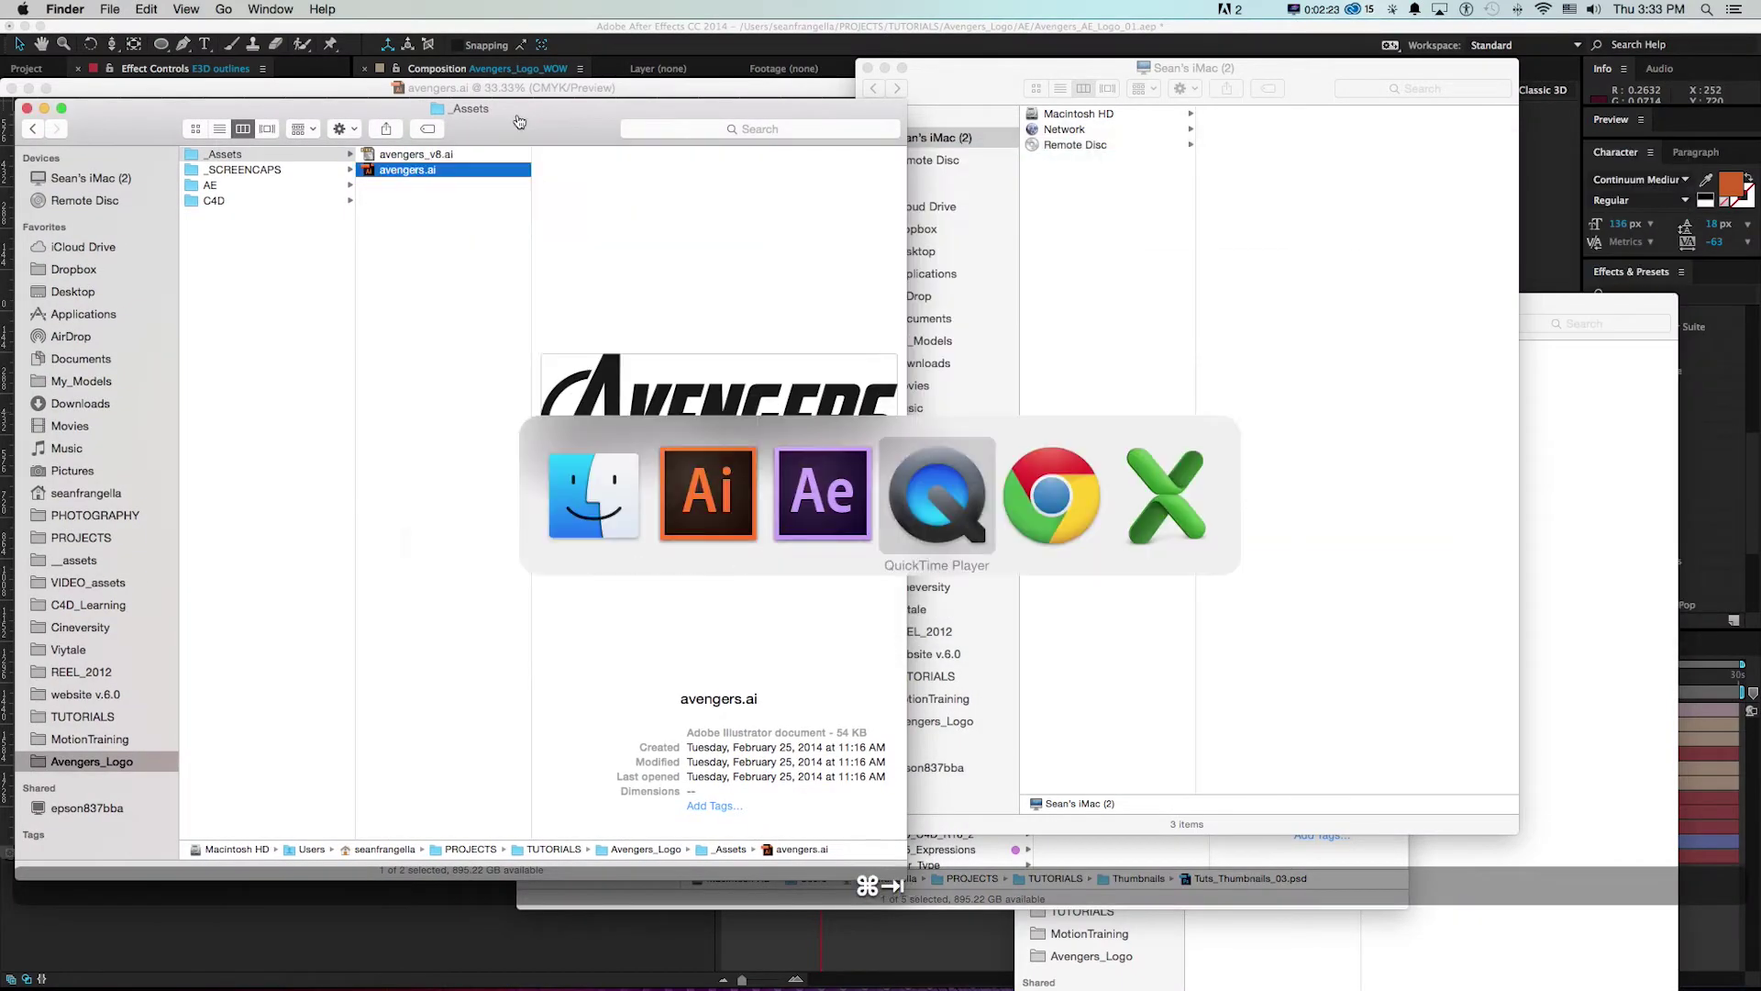
- Show the seeklogo Avengers vector logo page in Chrome
key(super+1)
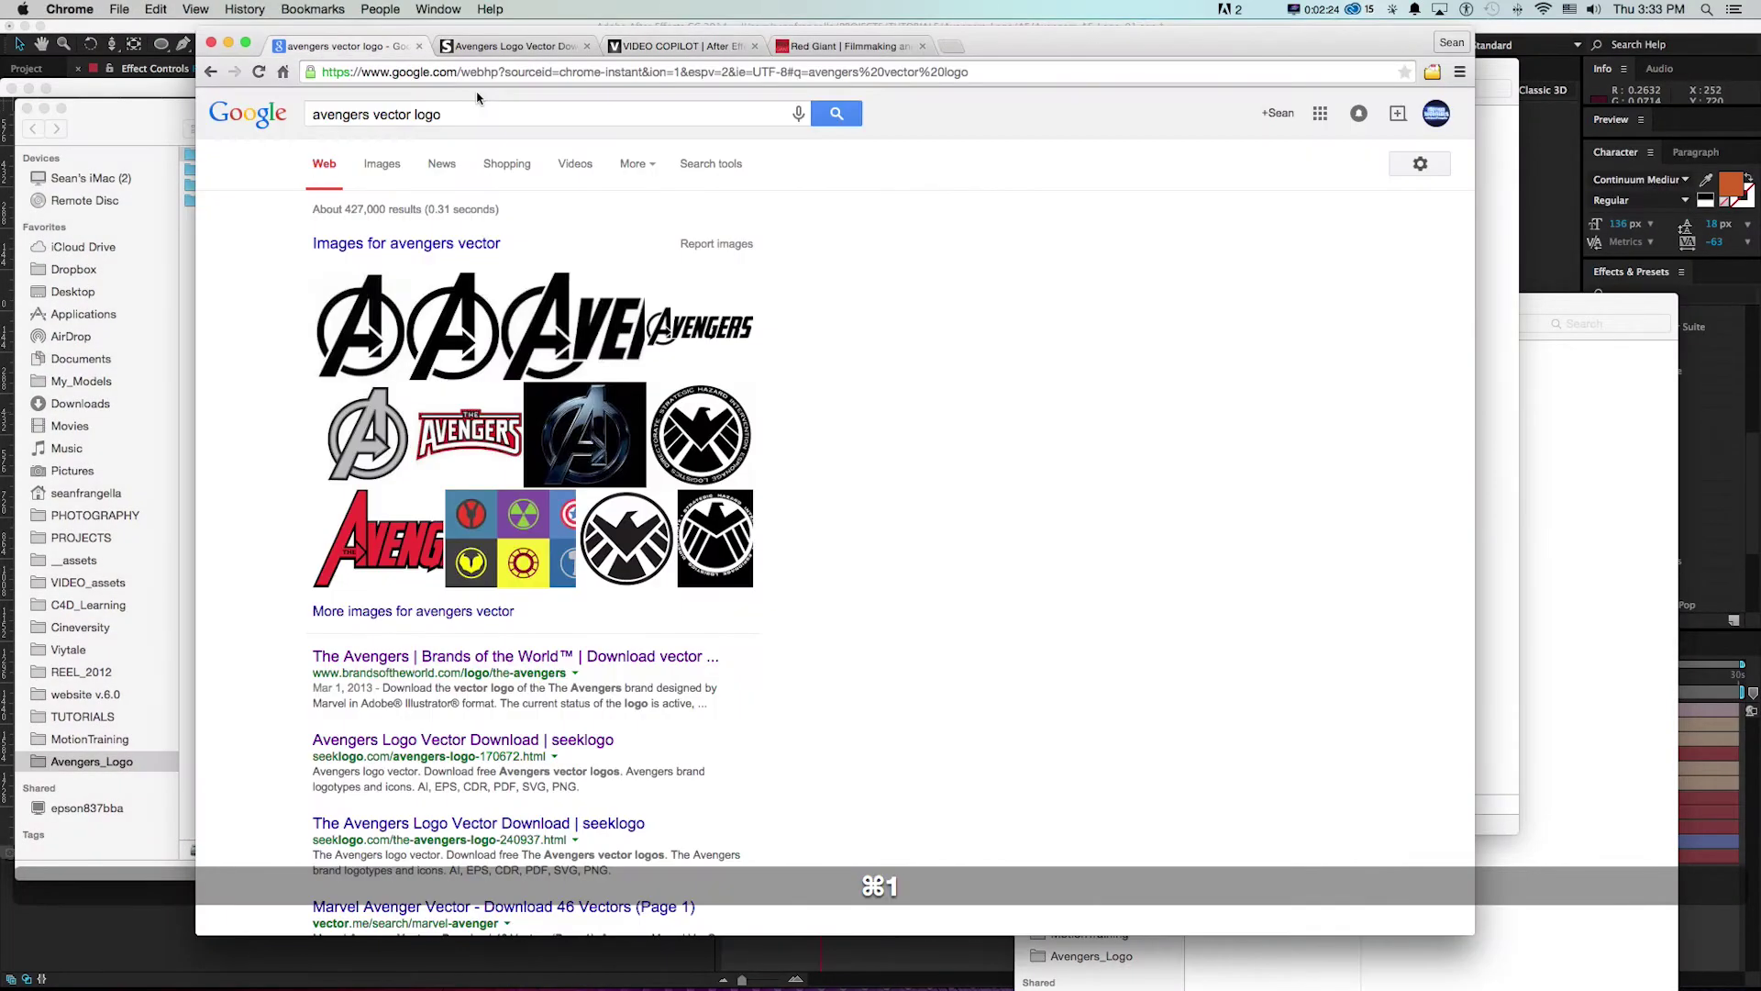
click(496, 47)
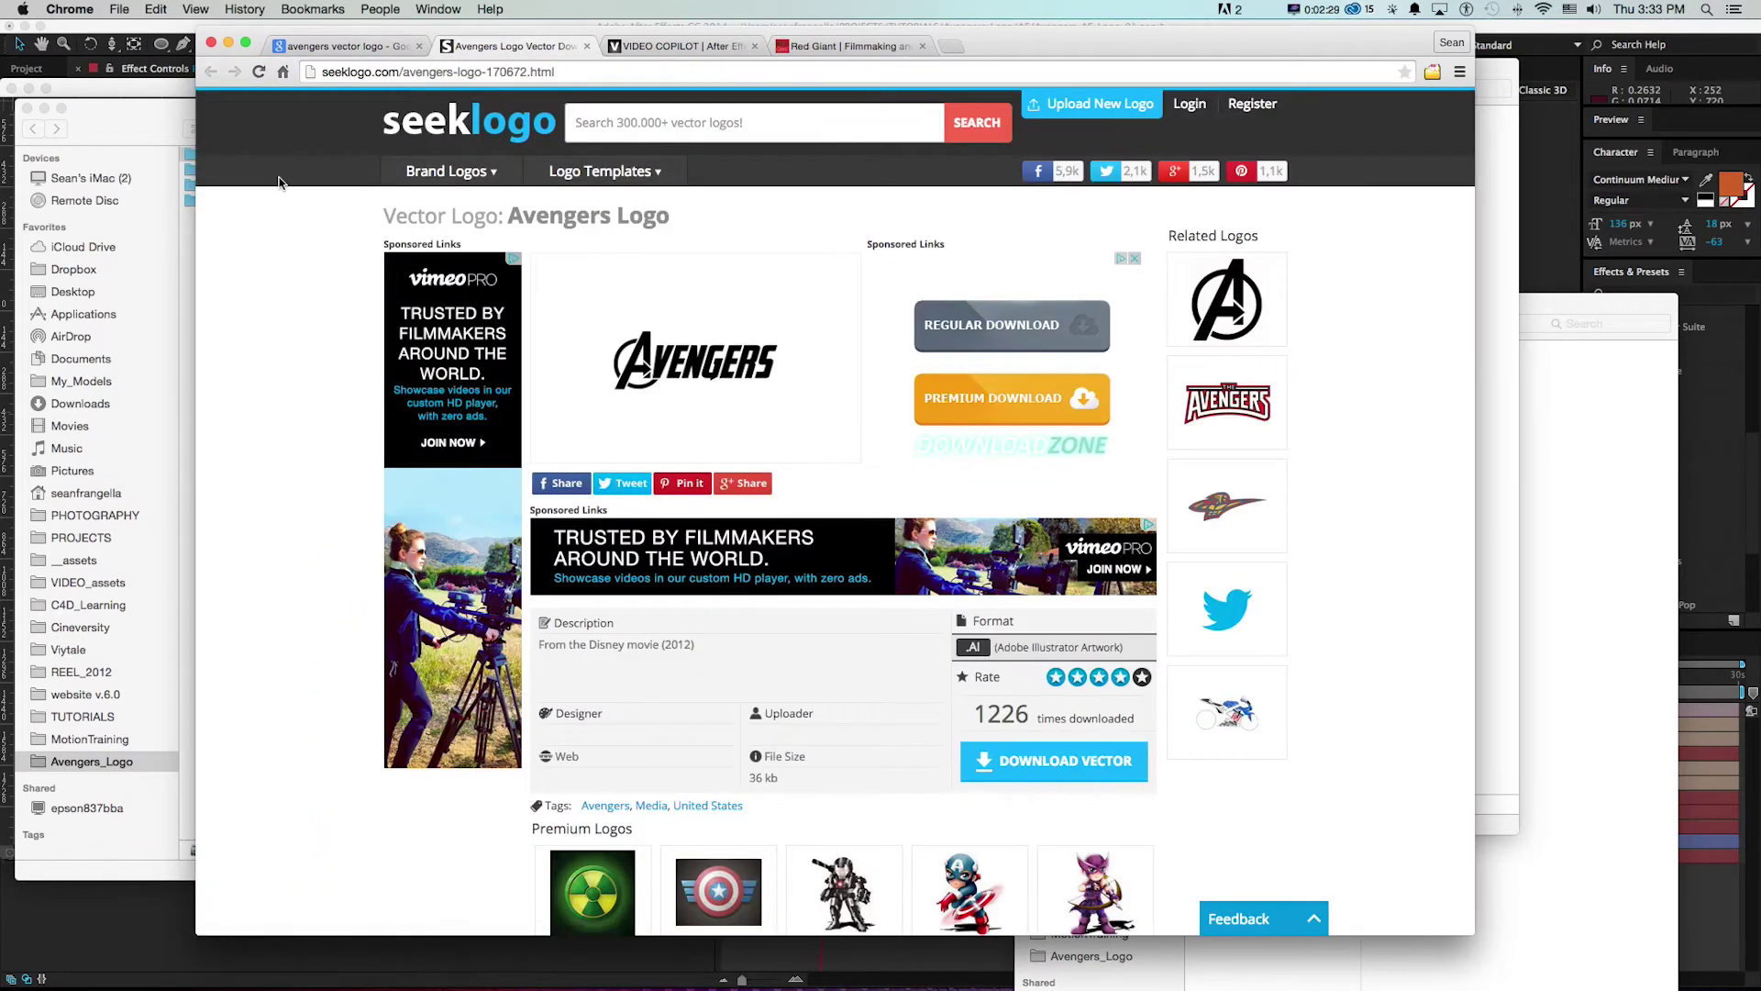
key(super+Tab)
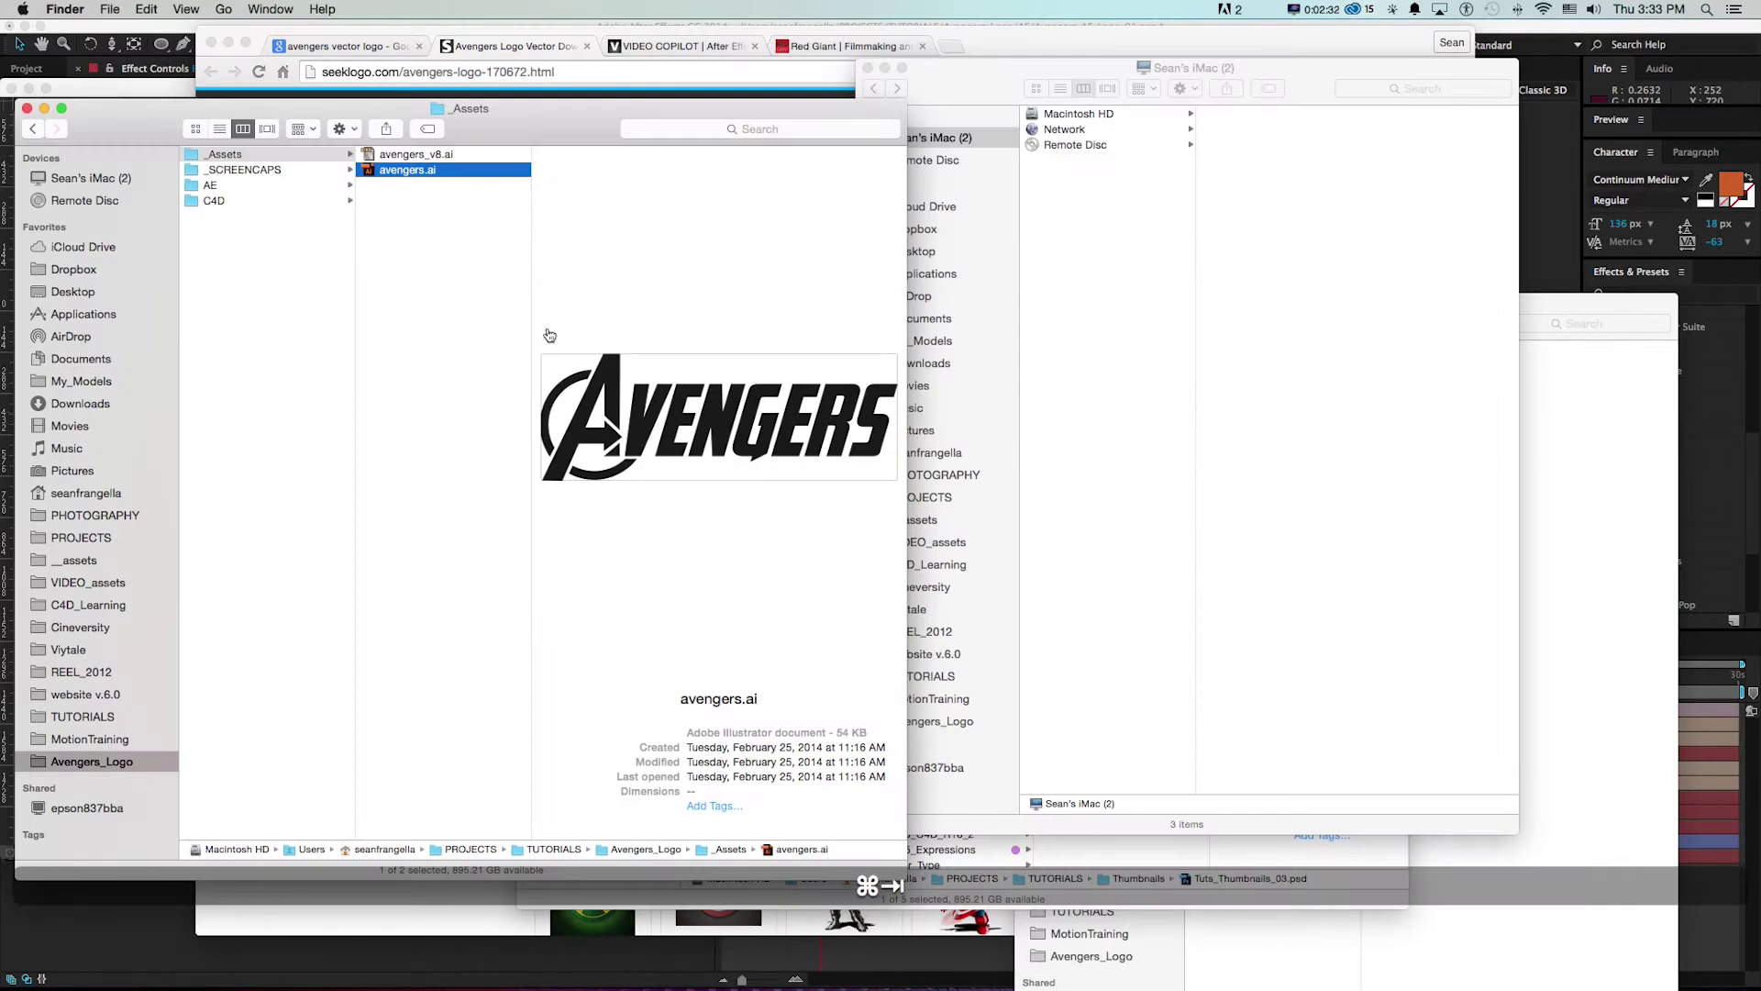
- In Illustrator, marquee-select the whole avengers.ai logo and switch to Direct Selection
key(super+Tab)
key(super+Tab)
drag(803, 234, 234, 545)
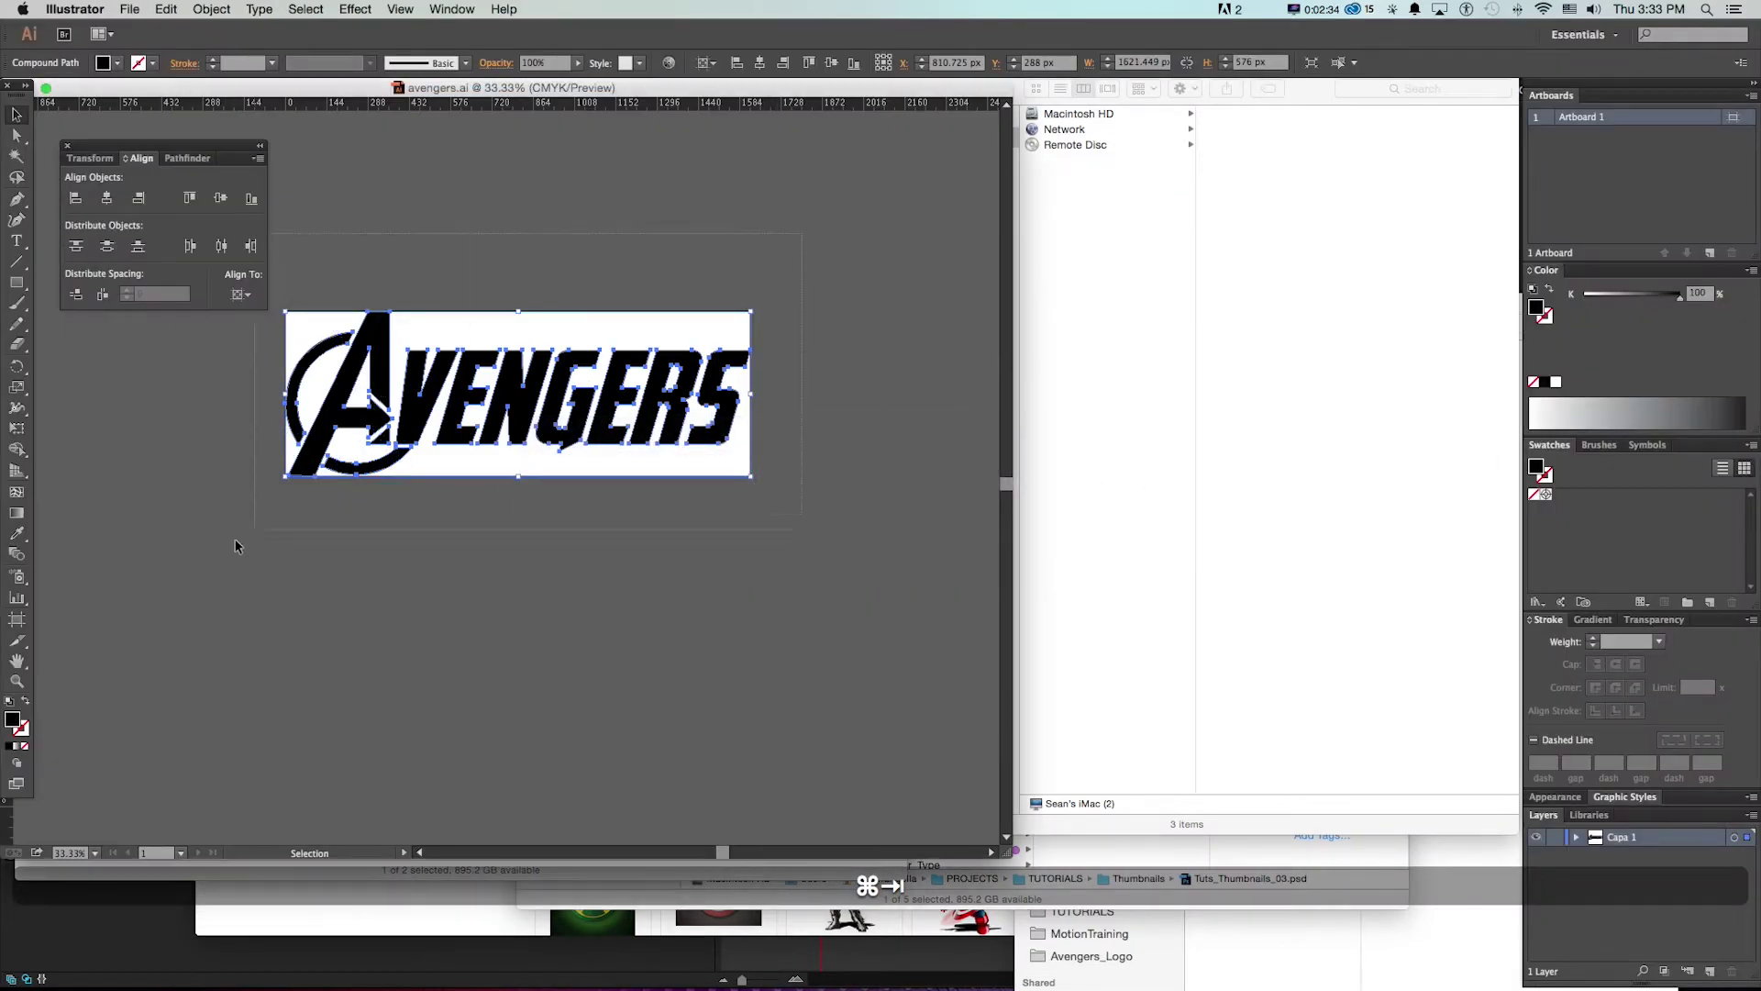
key(a)
key(super+Tab)
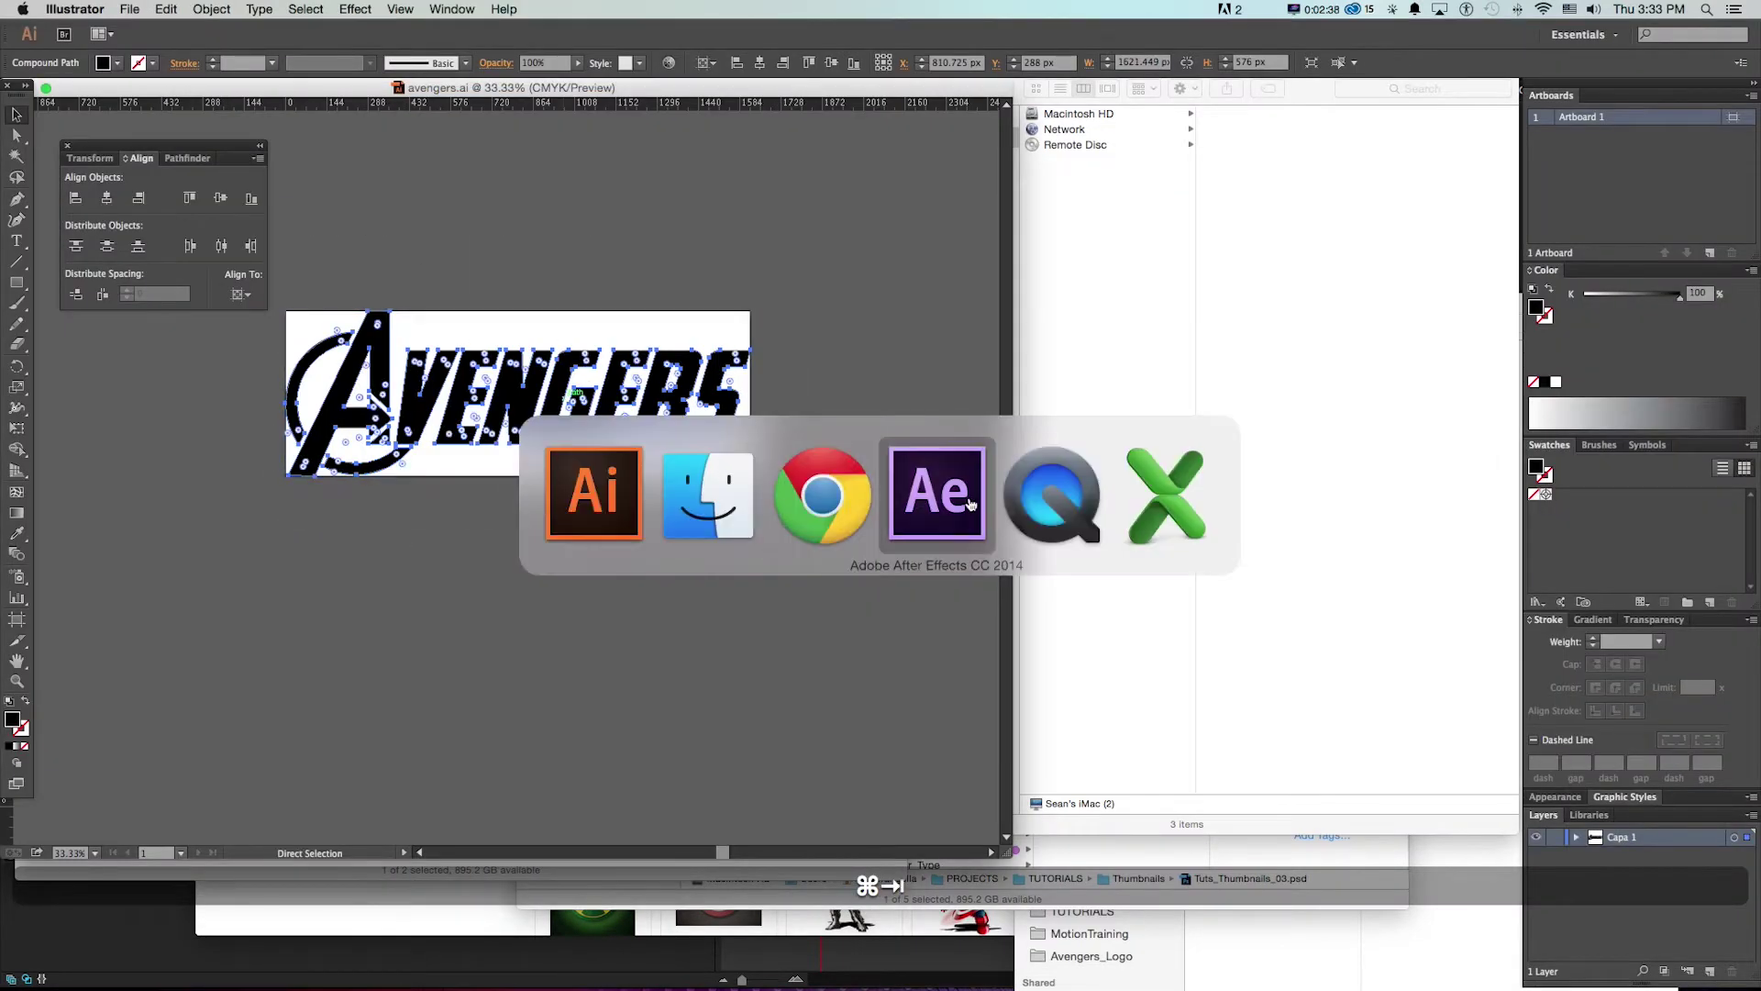
- Create a pure red solid layer named '3D Stroke'
click(961, 499)
click(311, 9)
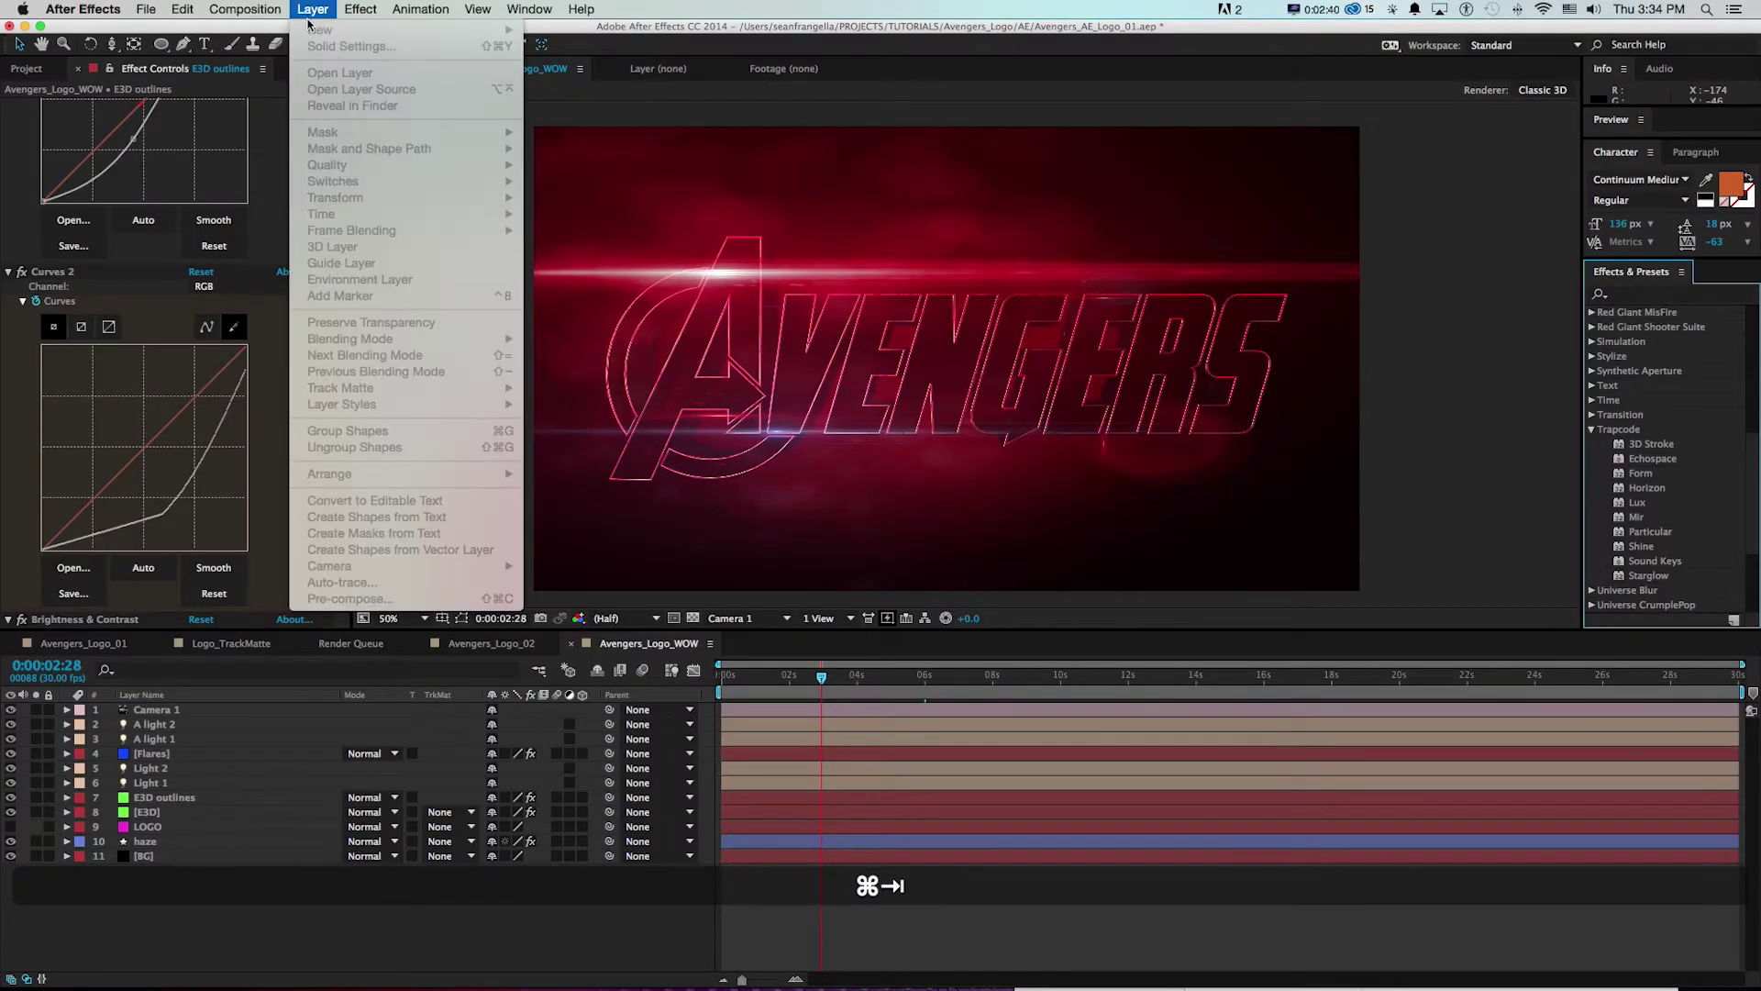
click(312, 9)
mouse_move(321, 29)
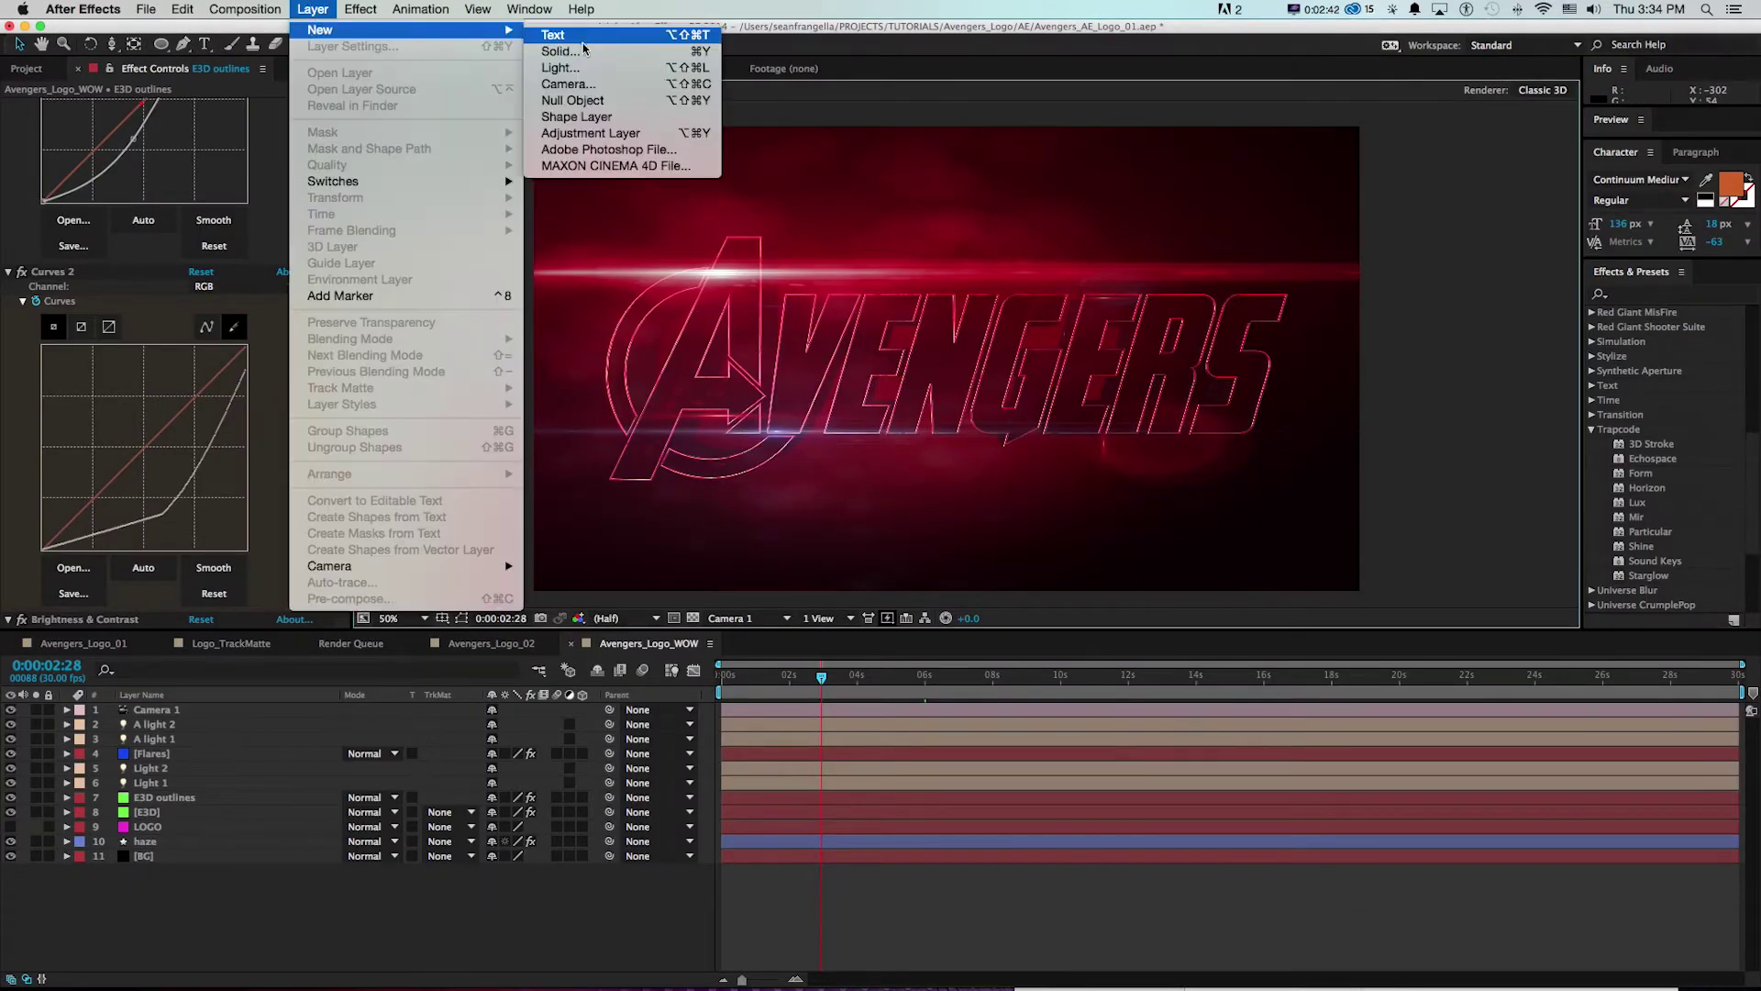
click(582, 53)
text(3D Stroke)
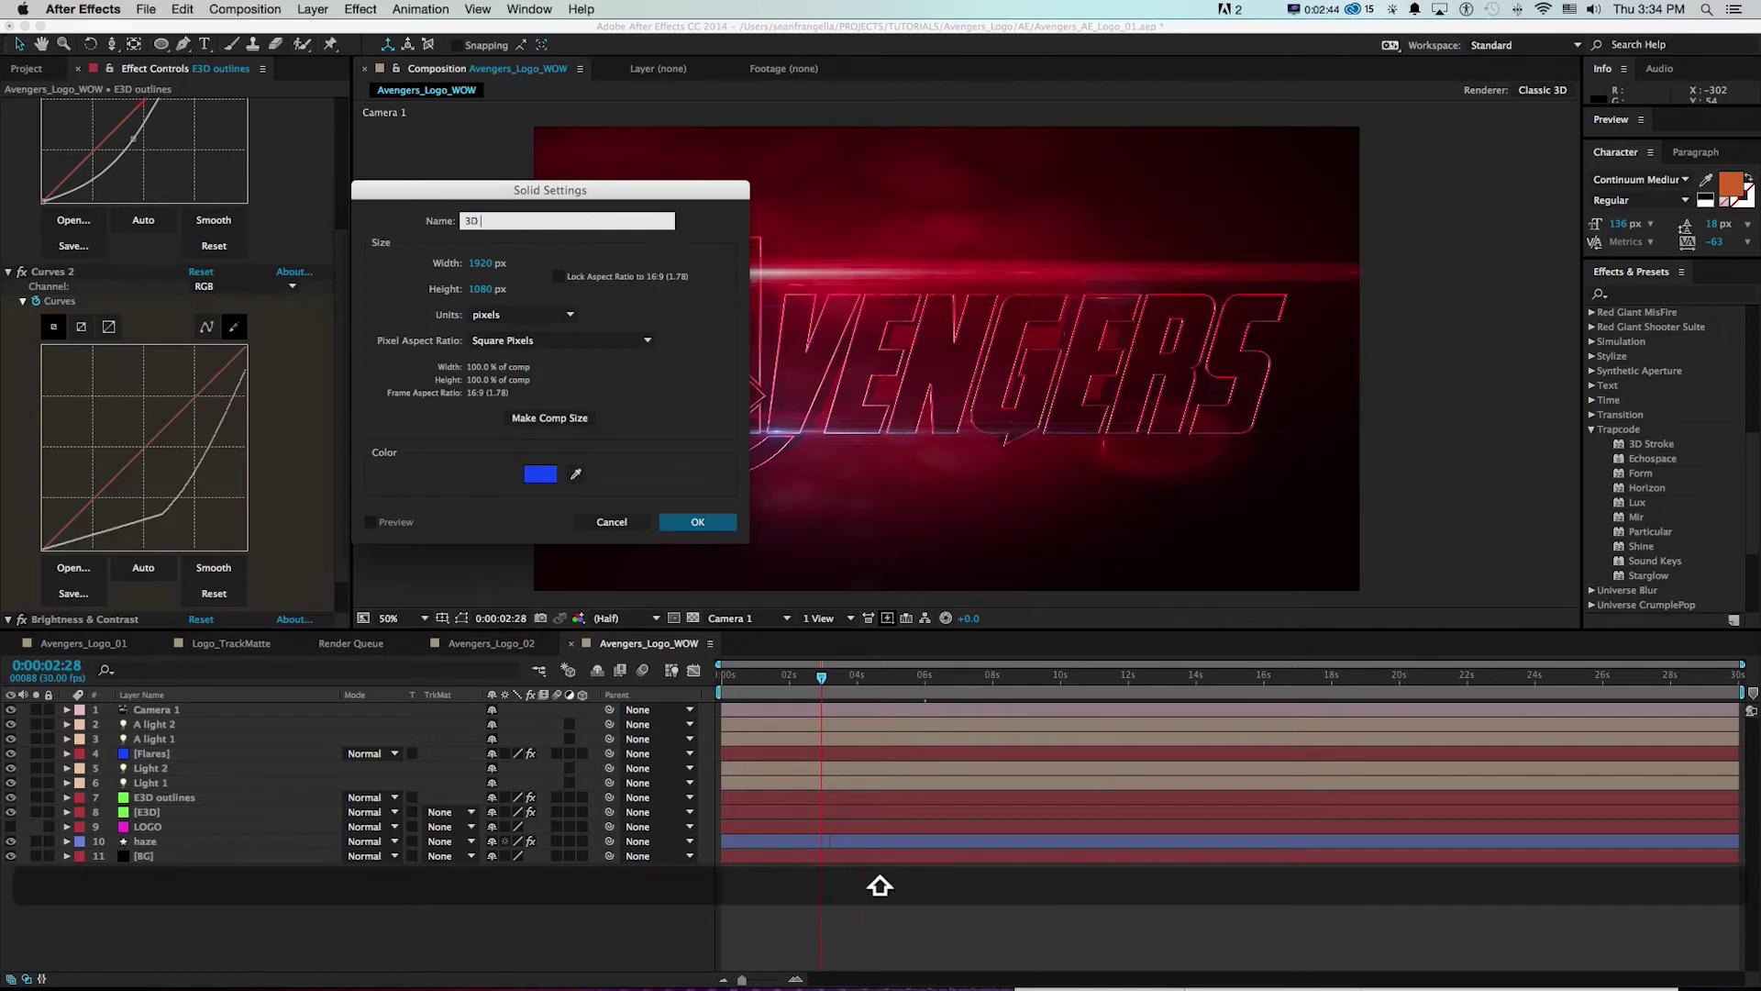
click(540, 474)
click(515, 257)
click(634, 260)
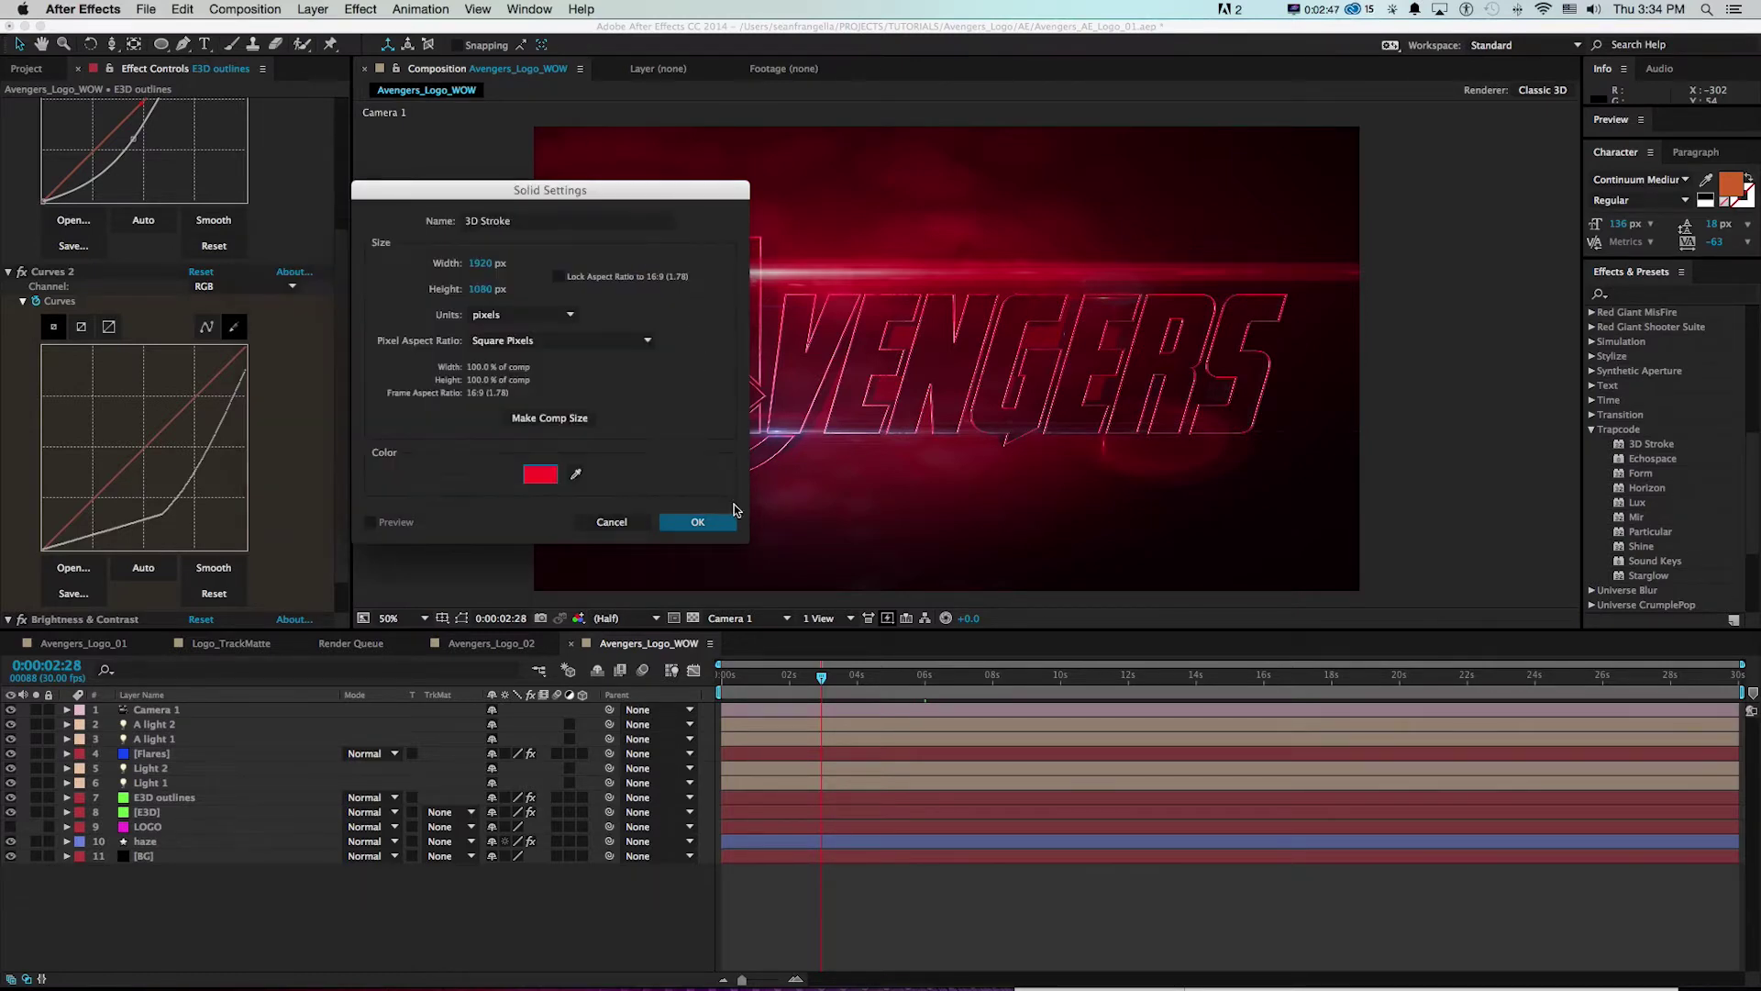
click(698, 521)
- Place the 3D Stroke solid above E3D outlines and apply Trapcode 3D Stroke to it
click(178, 712)
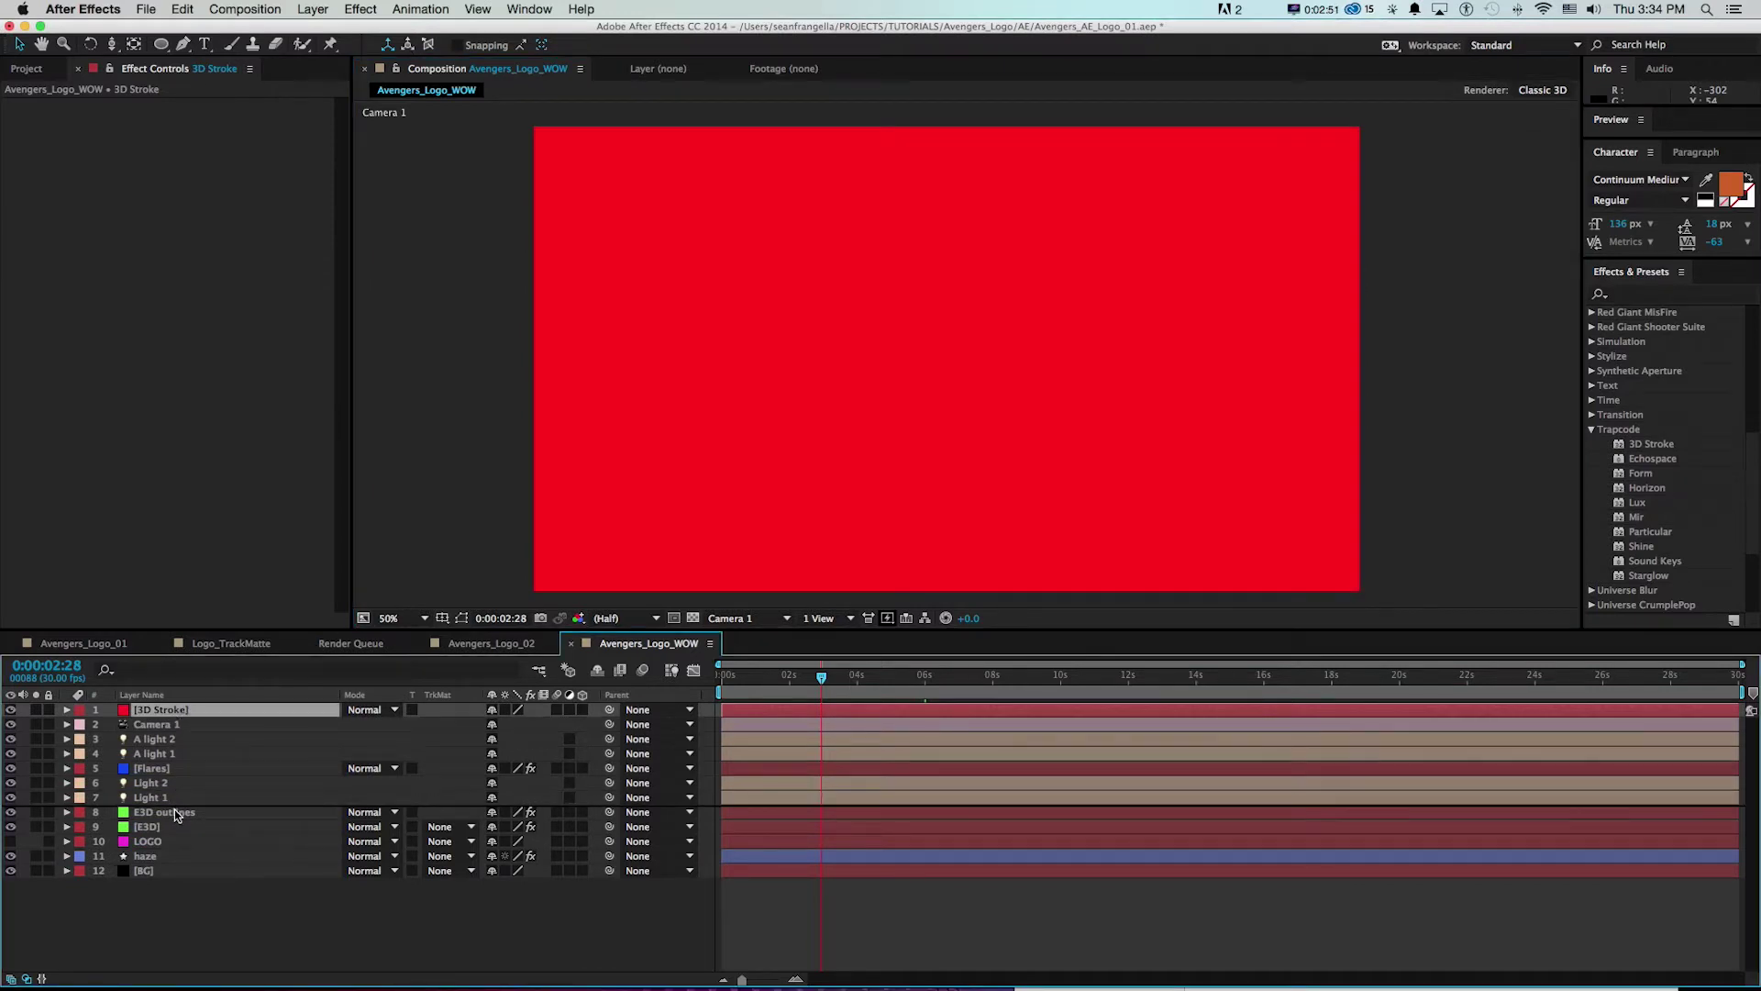
drag(175, 809, 174, 809)
key(super+z)
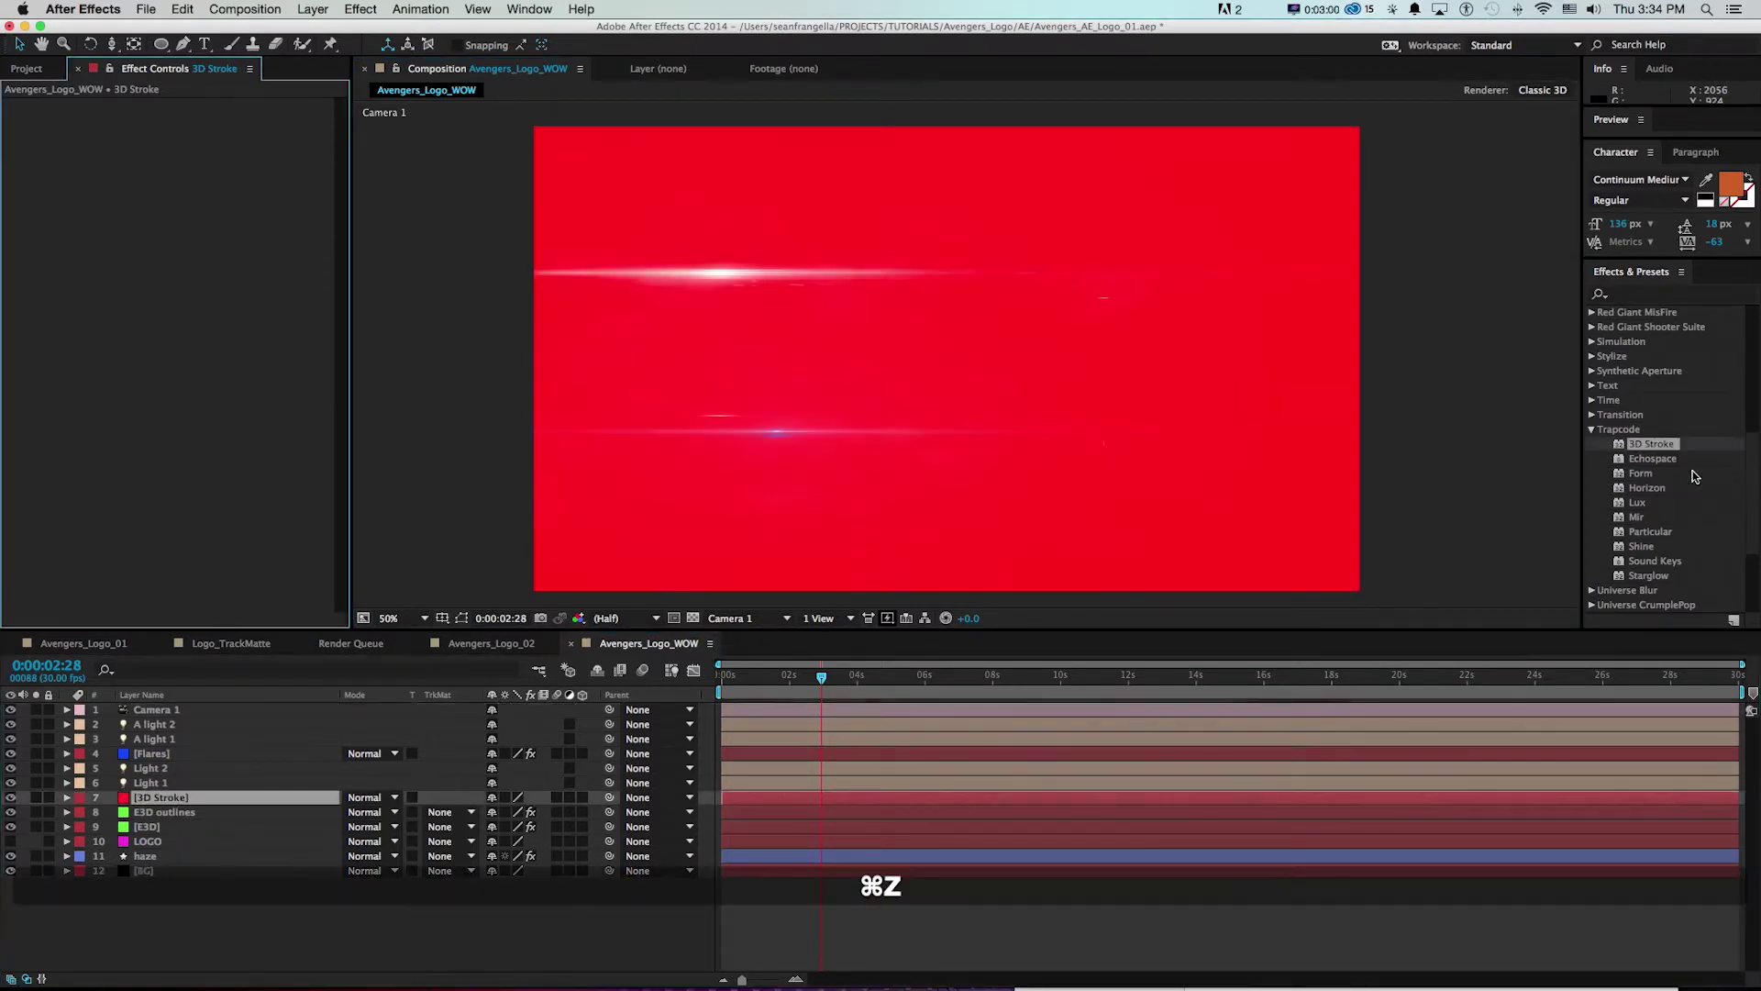
mouse_move(1624, 444)
mouse_down()
mouse_move(238, 778)
mouse_move(264, 797)
mouse_move(228, 800)
mouse_up()
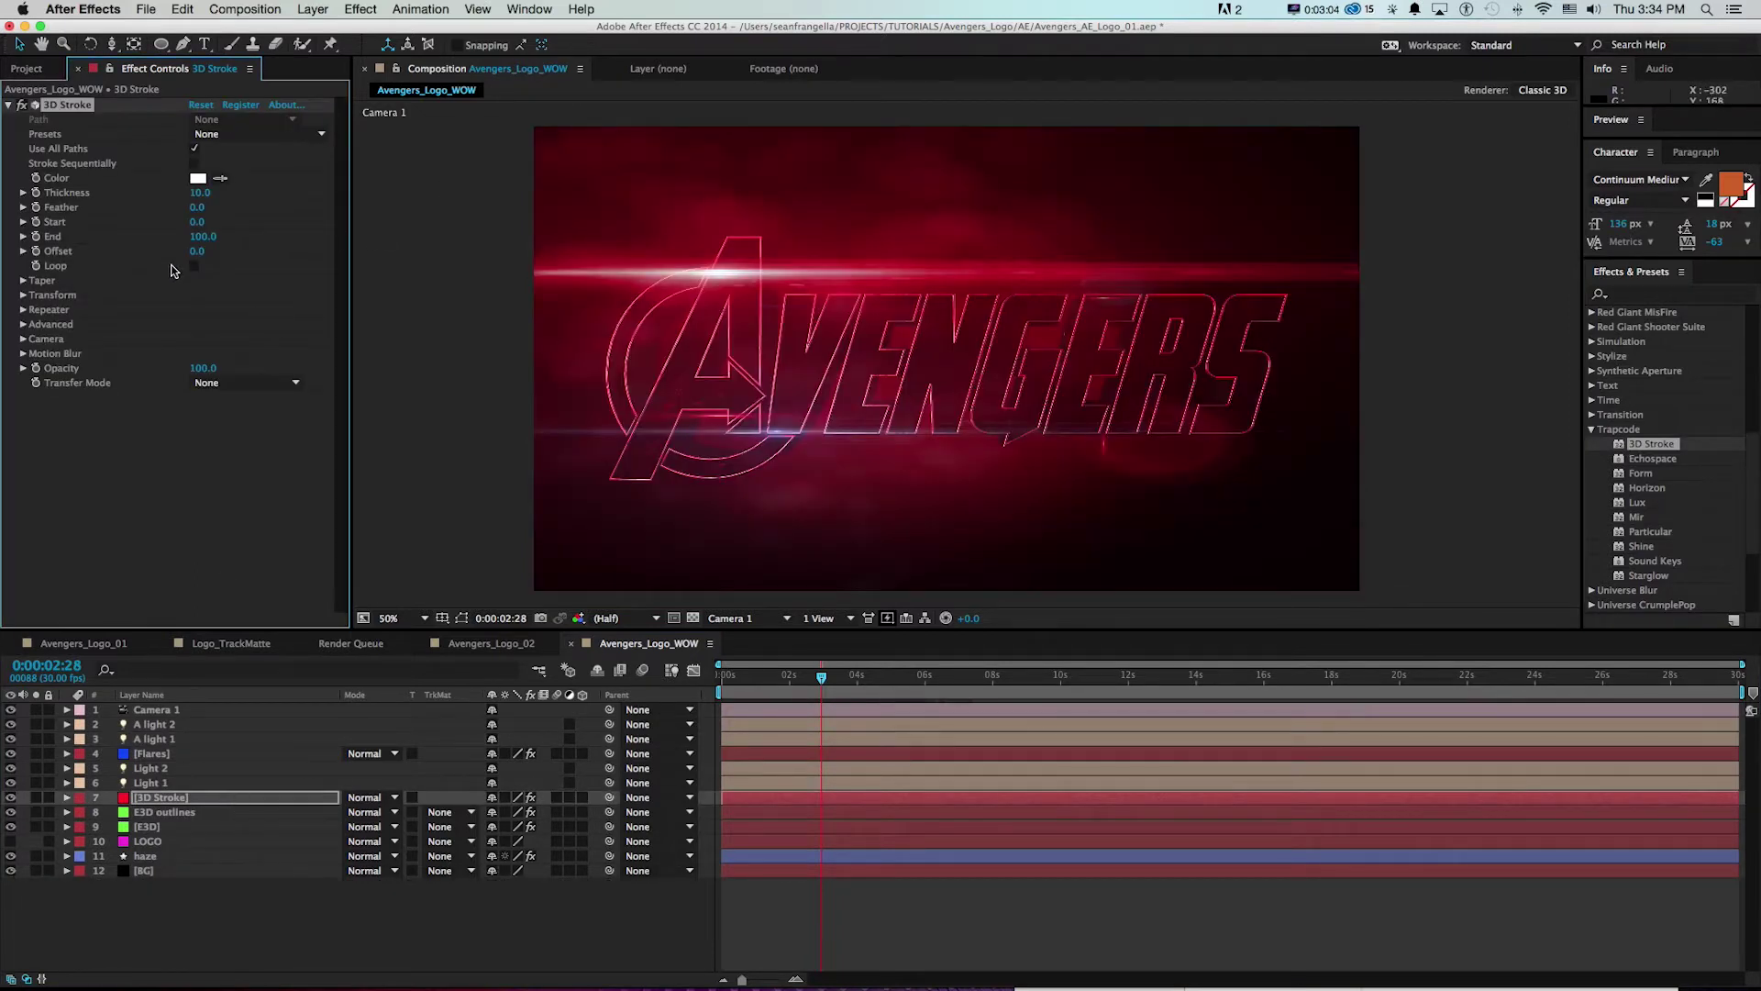
key(super)
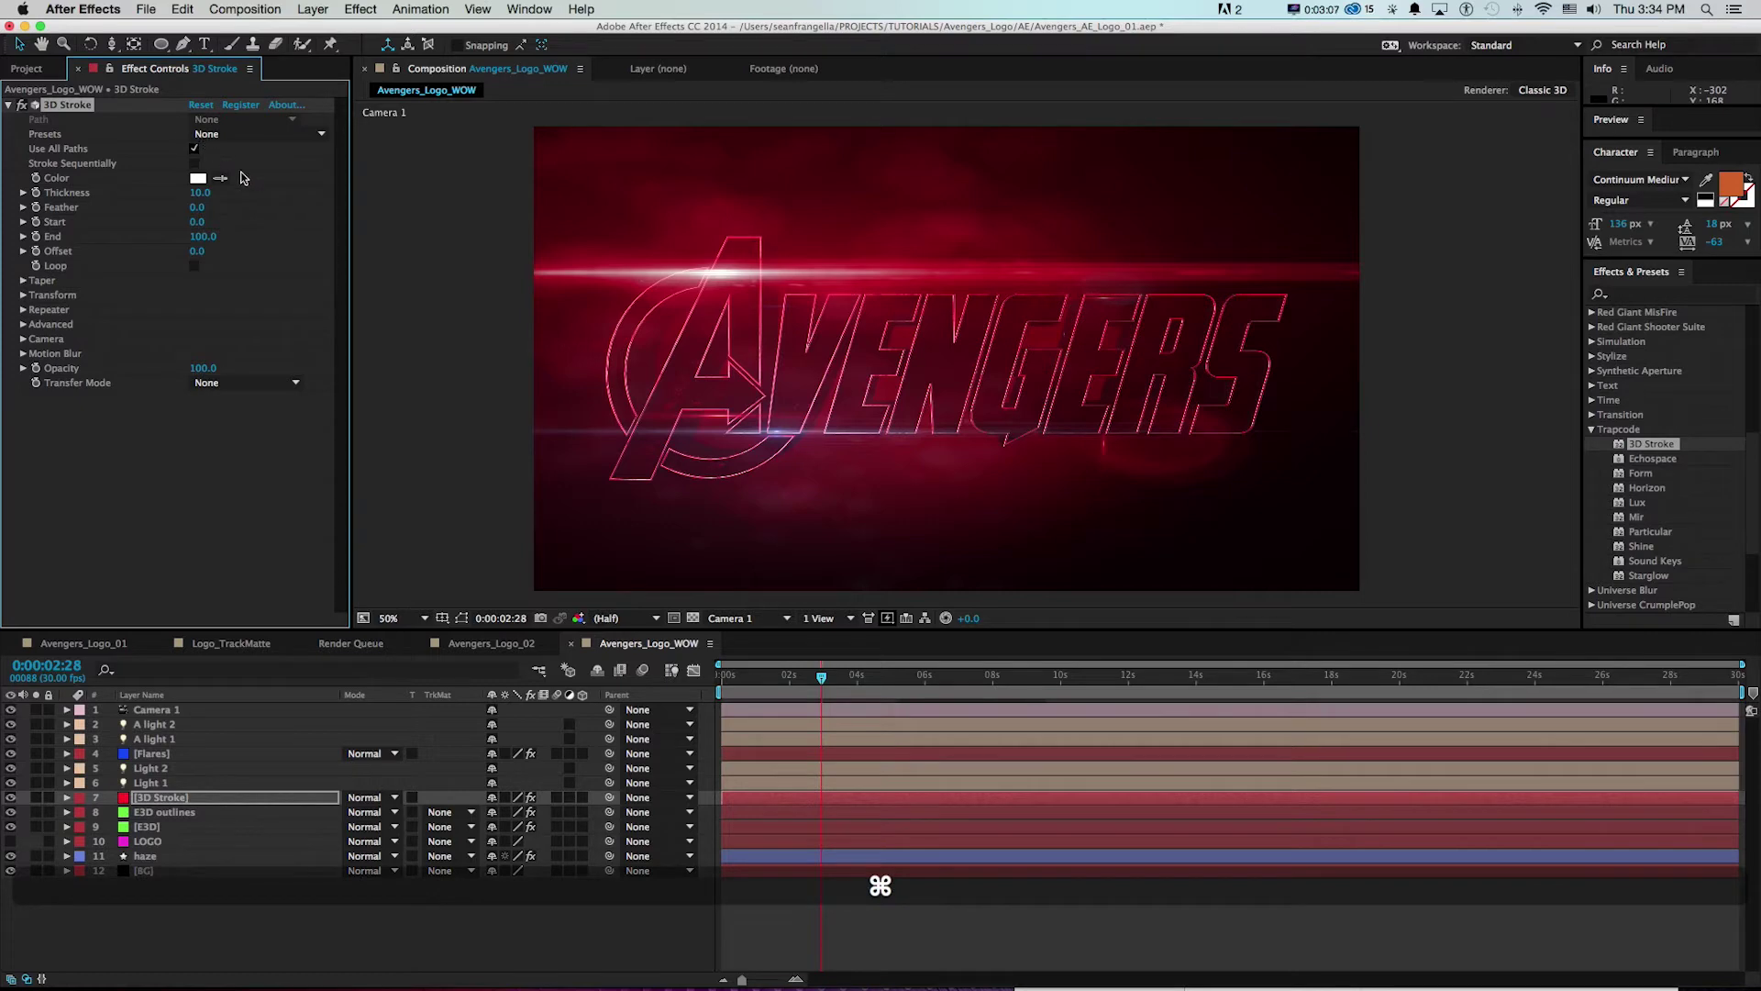
key(super+Tab)
key(super+Tab)
key(super+Tab)
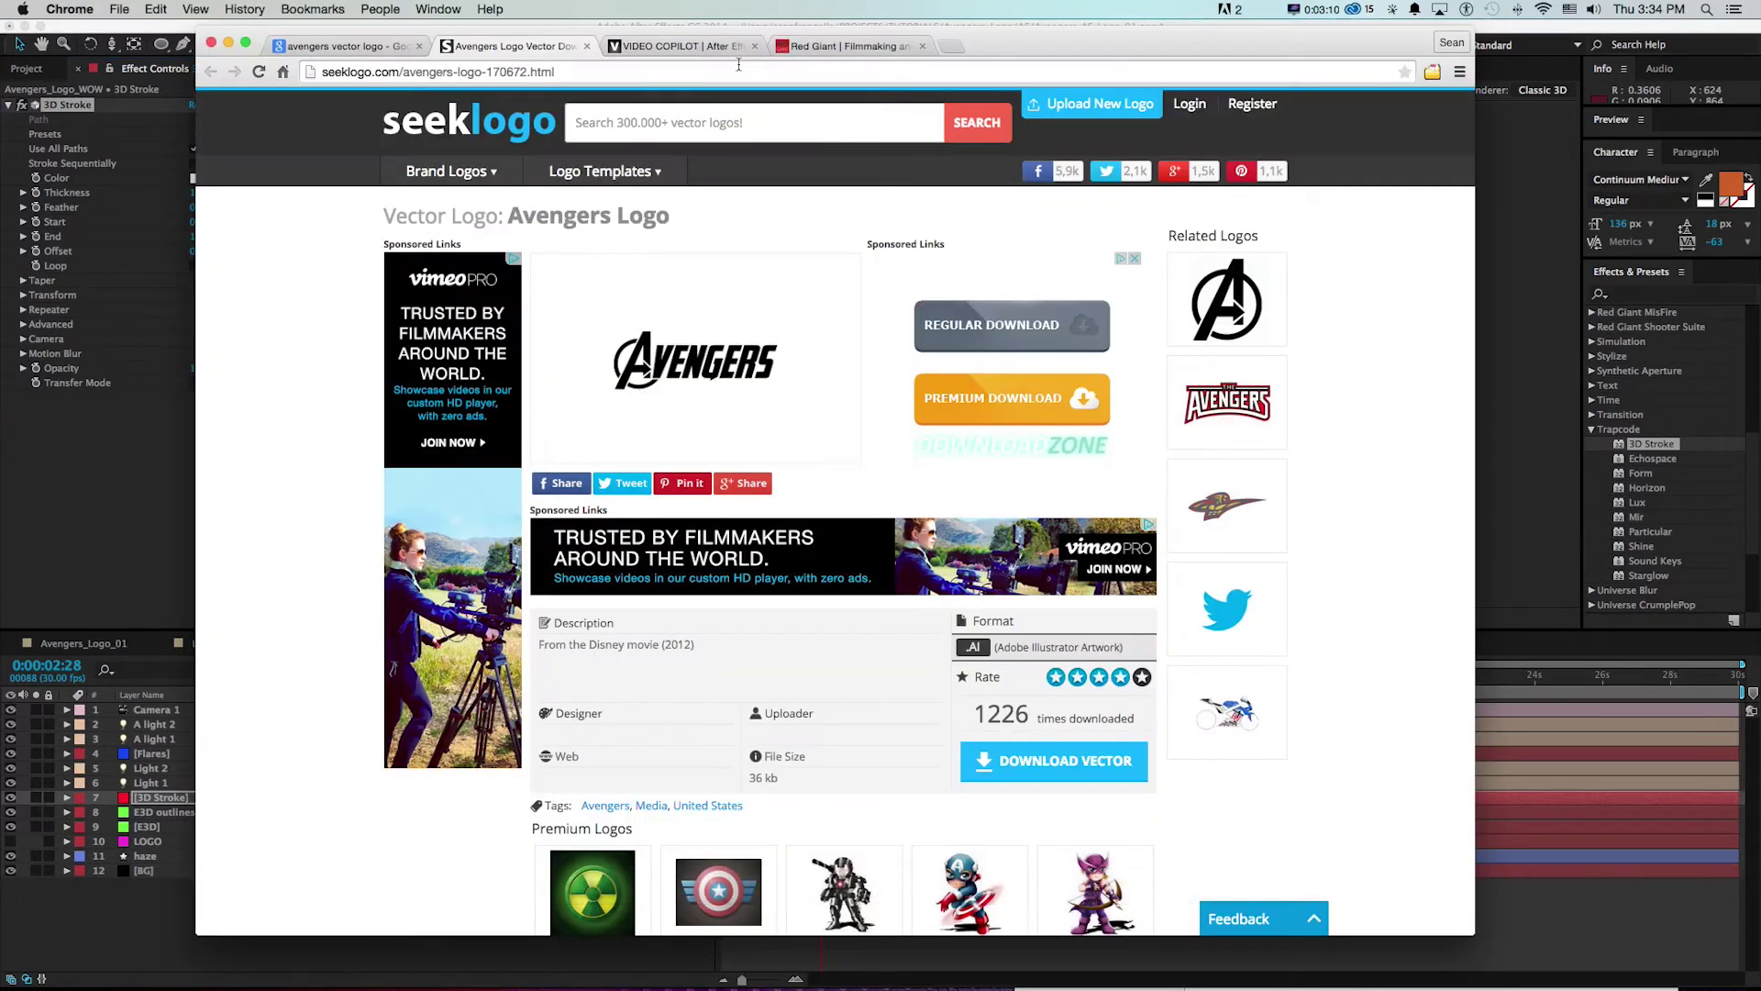
- Browse the Red Giant homepage in Chrome, then return to After Effects
click(829, 48)
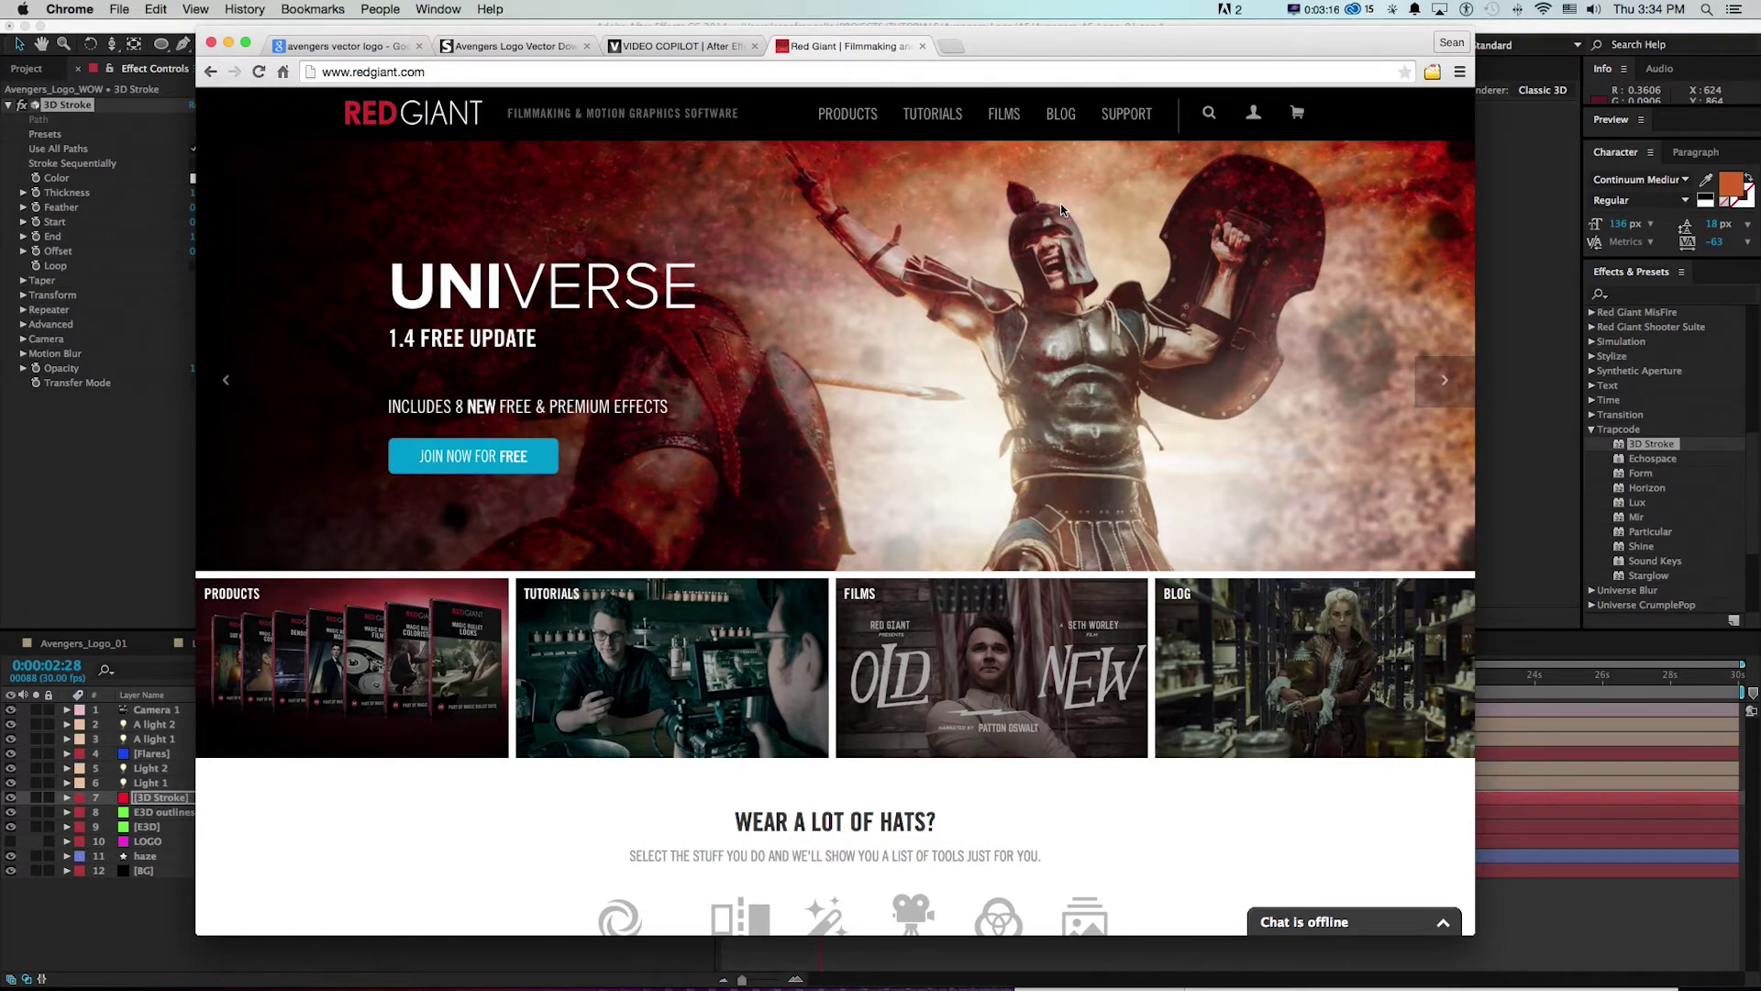
scroll(1021, 223, down, 5)
scroll(1021, 223, up, 5)
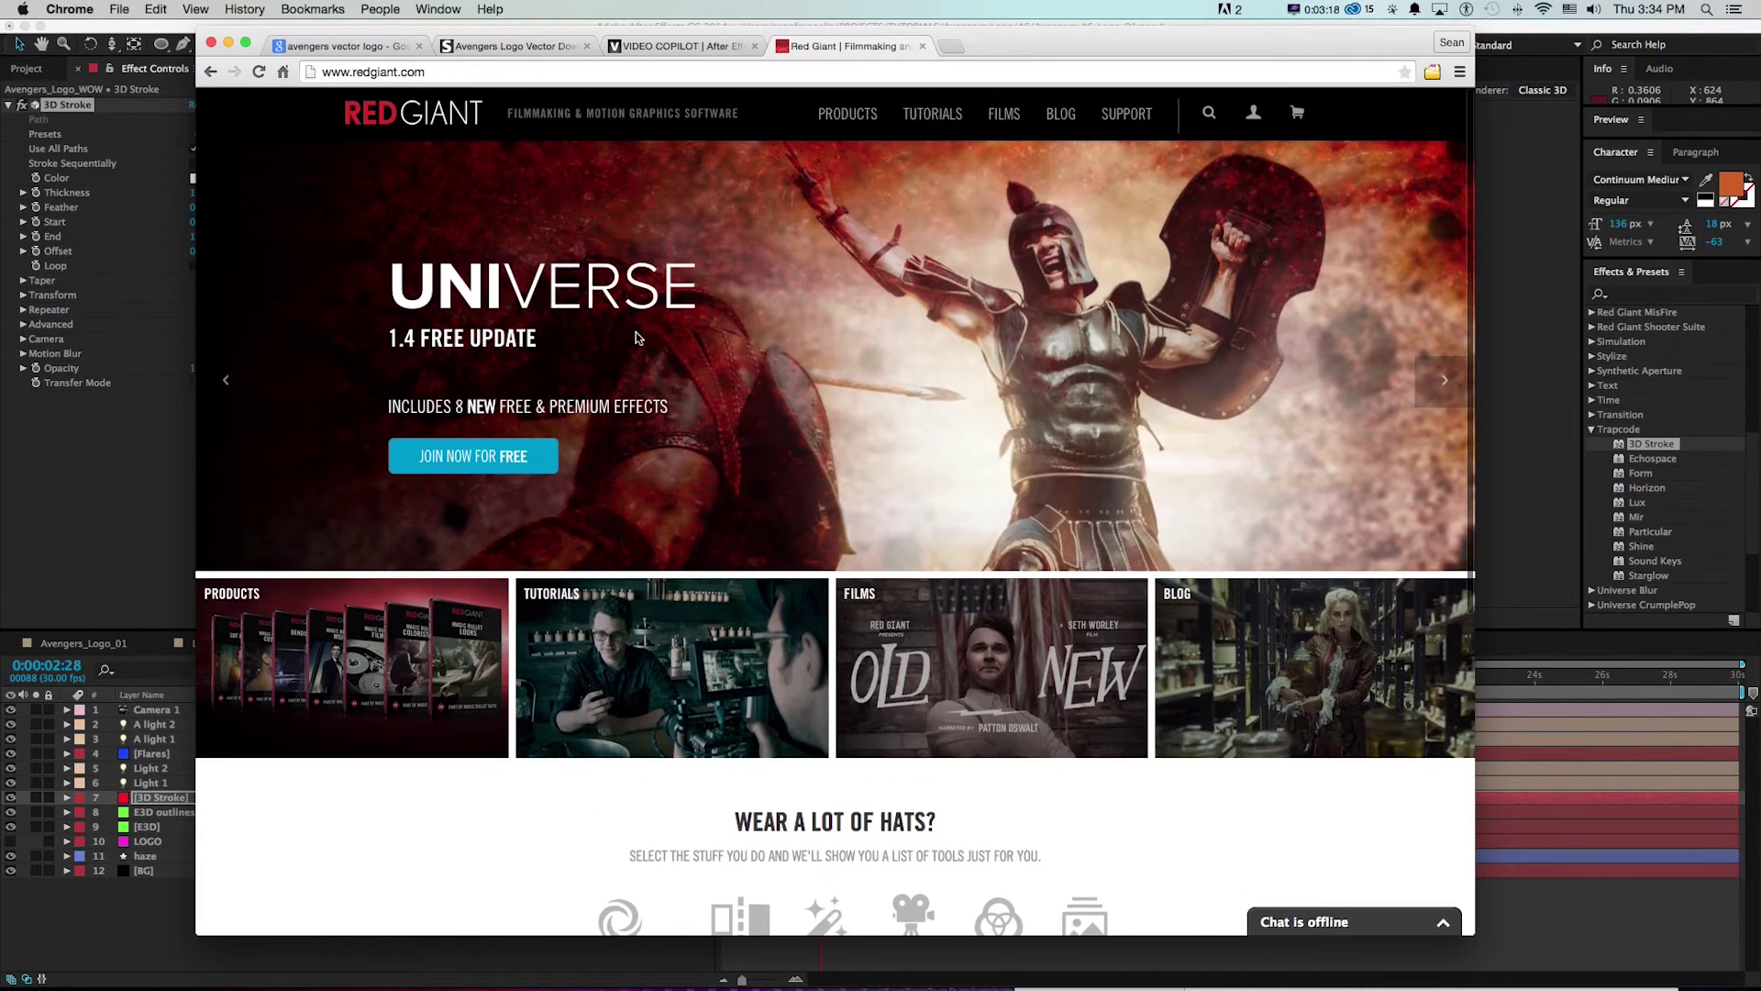
click(39, 435)
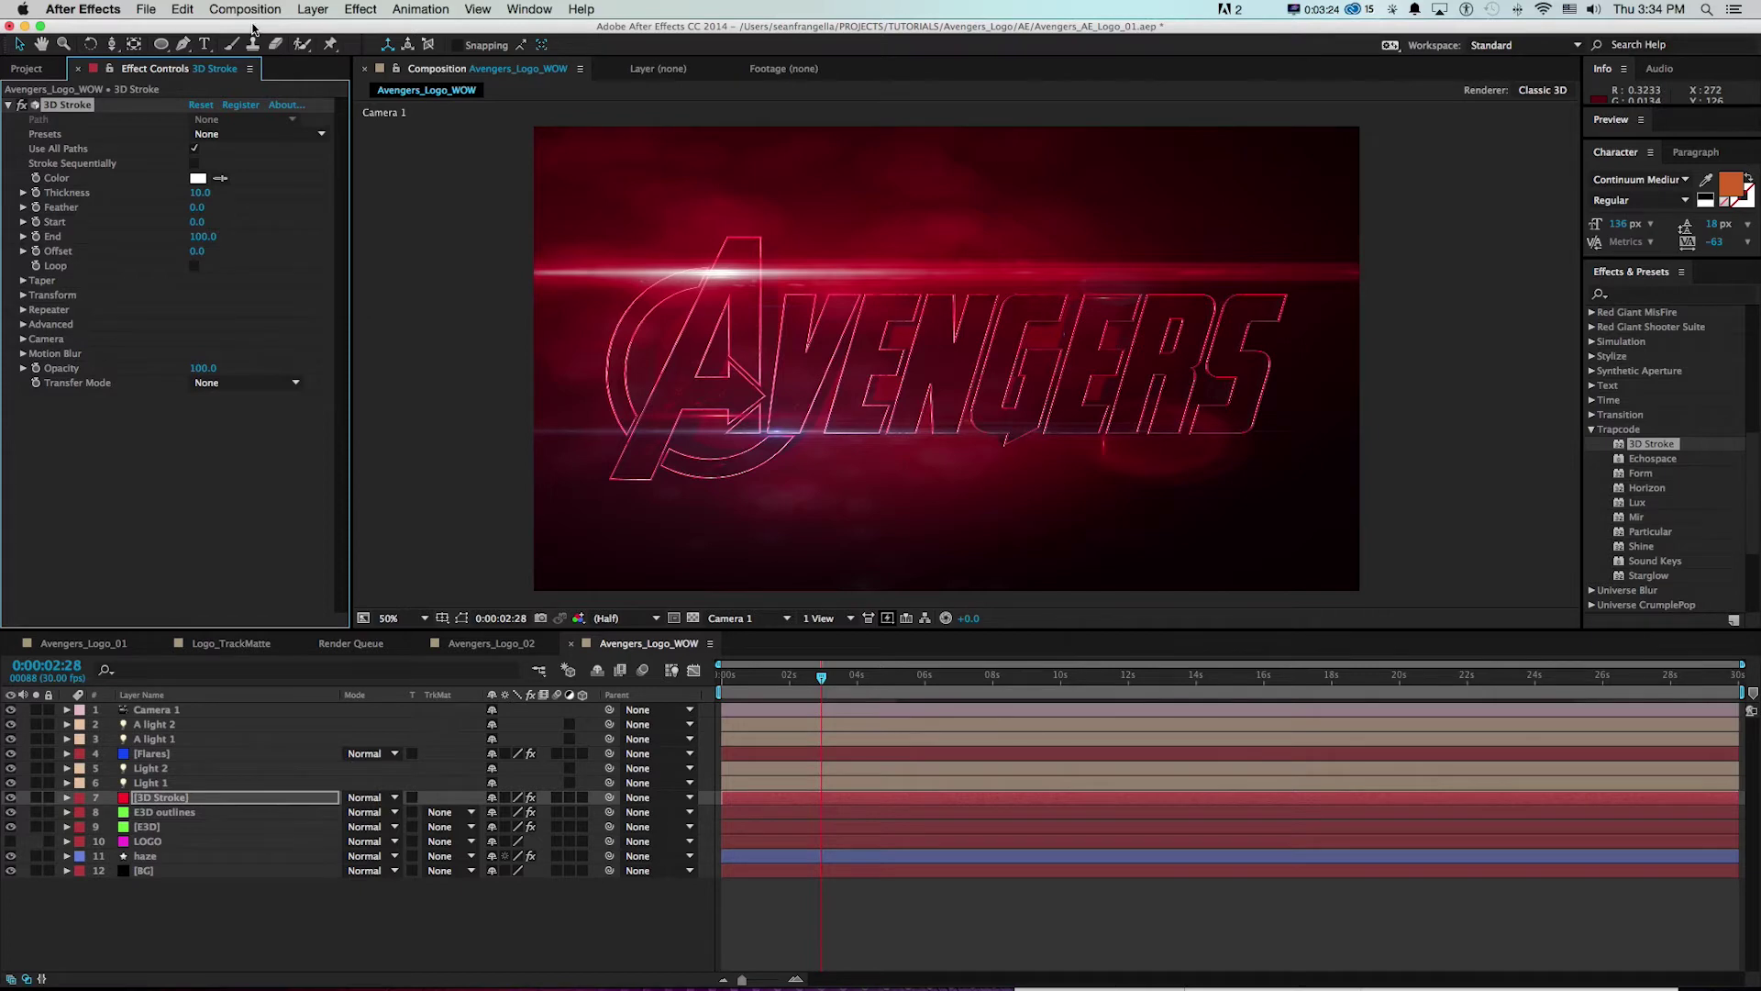
- Paste the logo outline paths onto the 3D Stroke solid, solo it, and thin the stroke
click(192, 9)
click(188, 165)
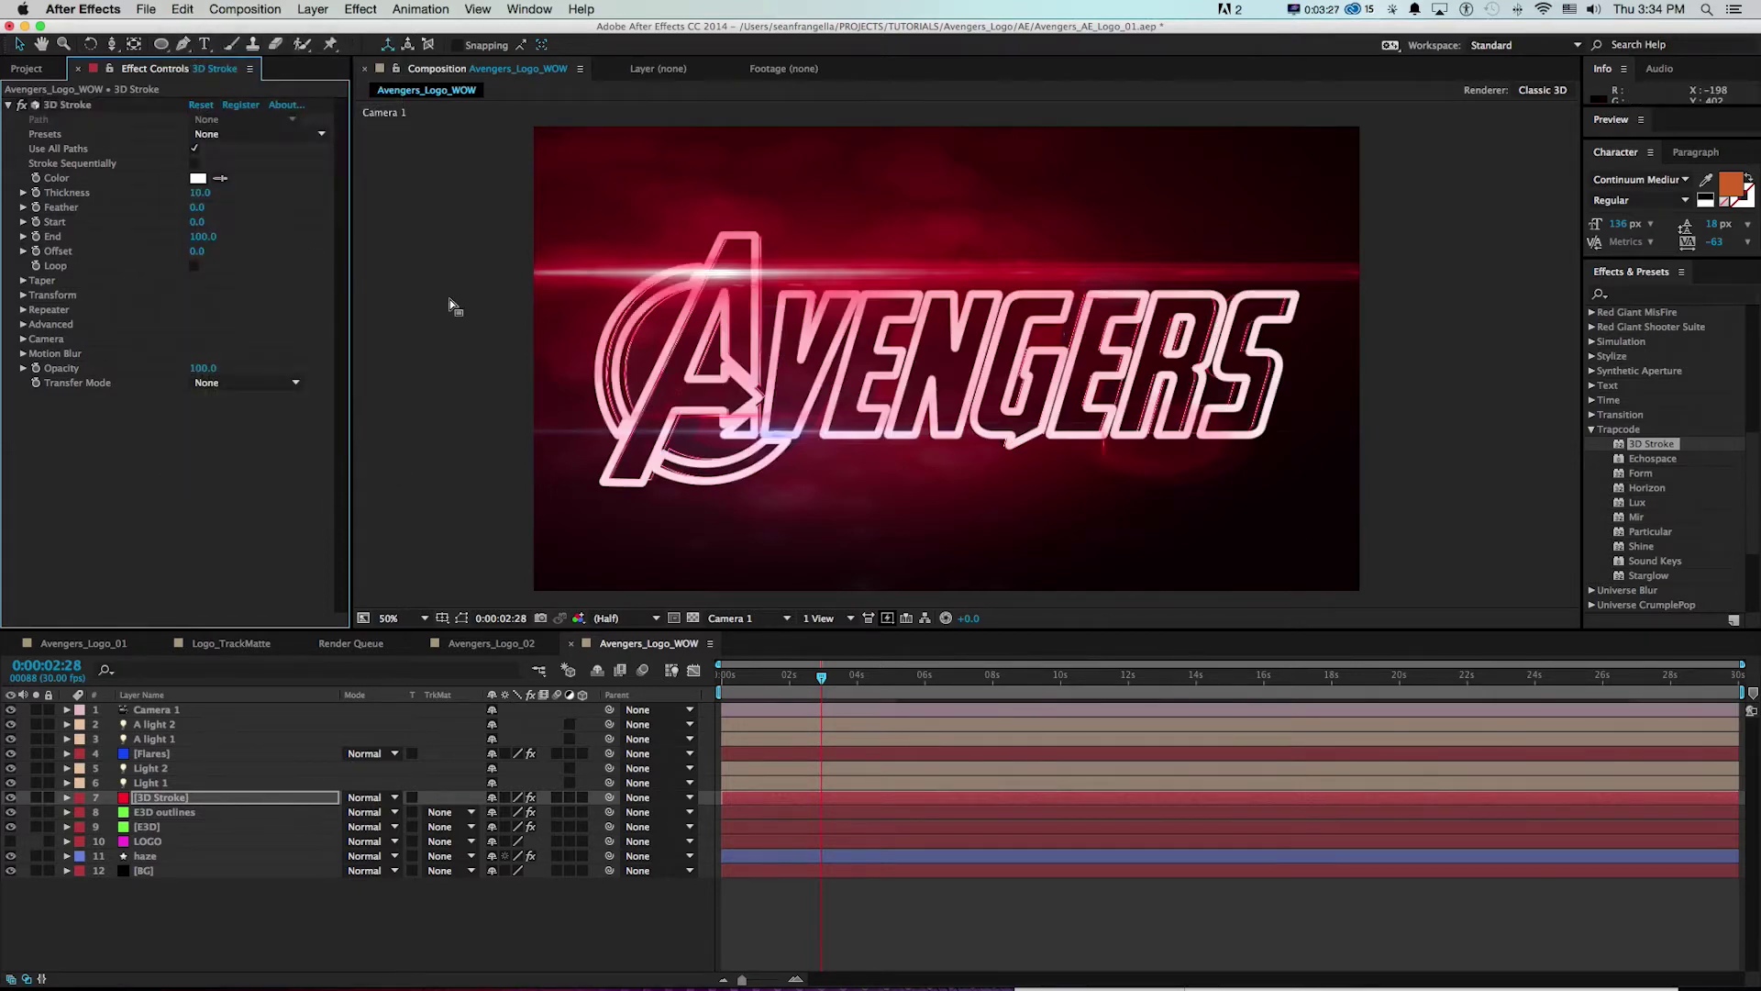
click(36, 797)
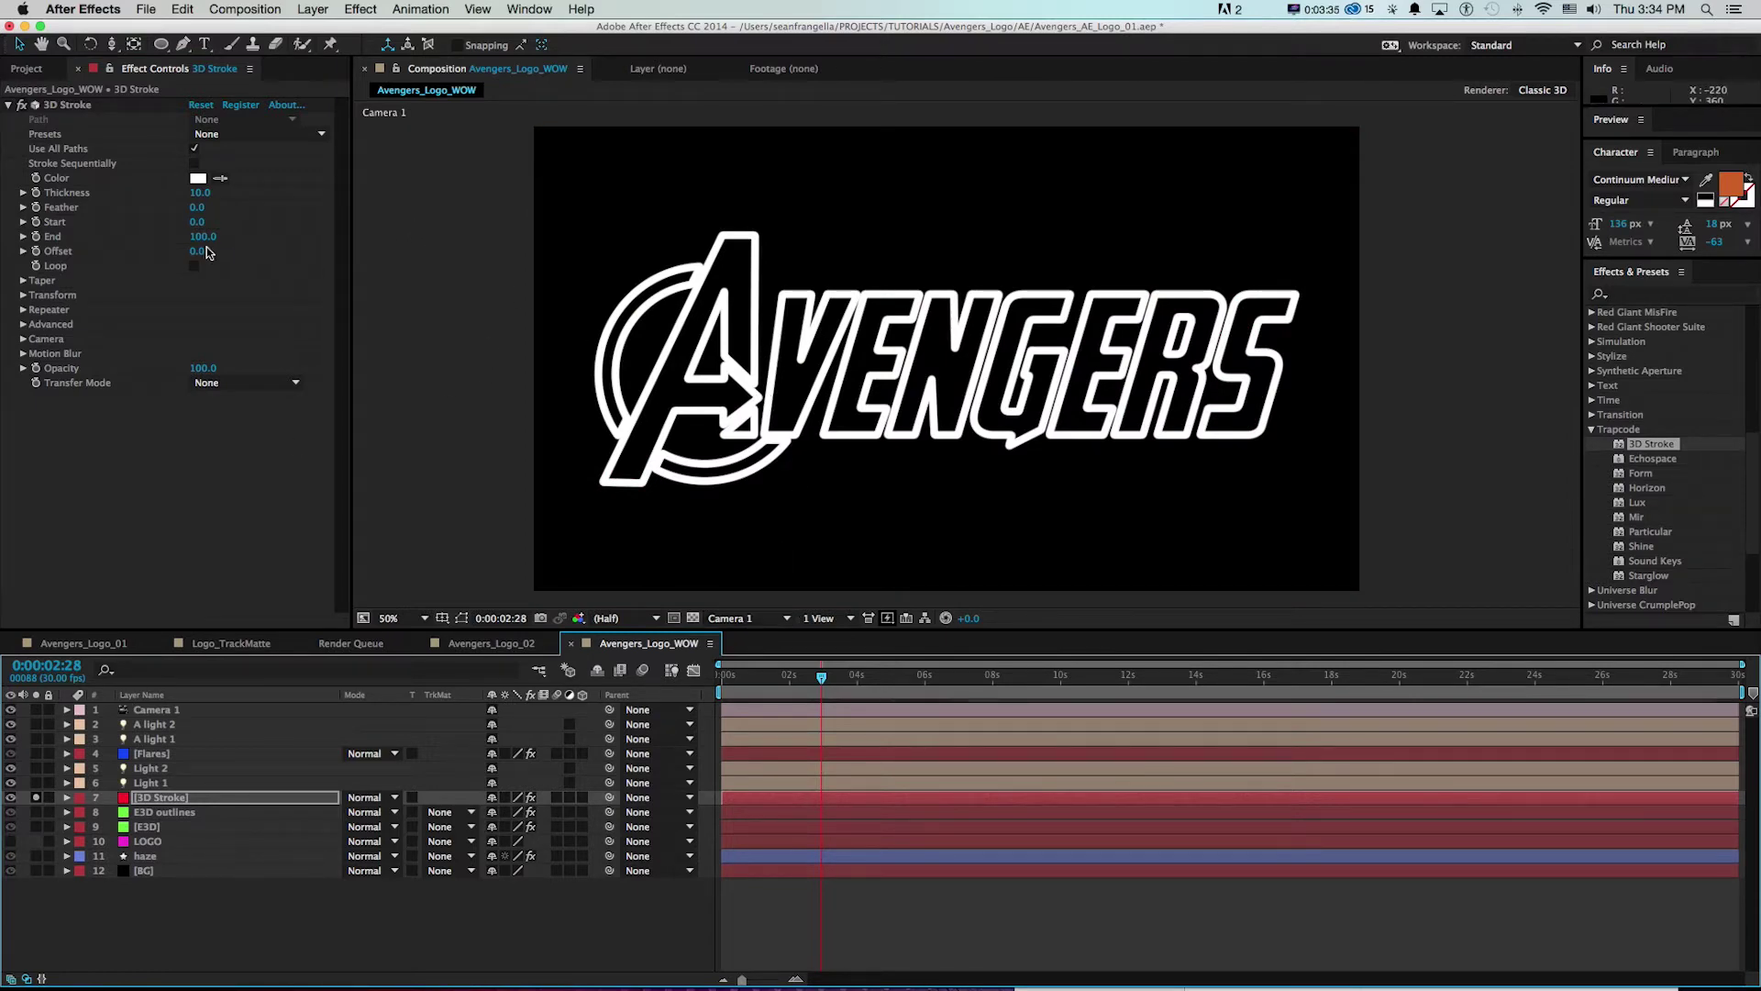
drag(199, 197, 154, 194)
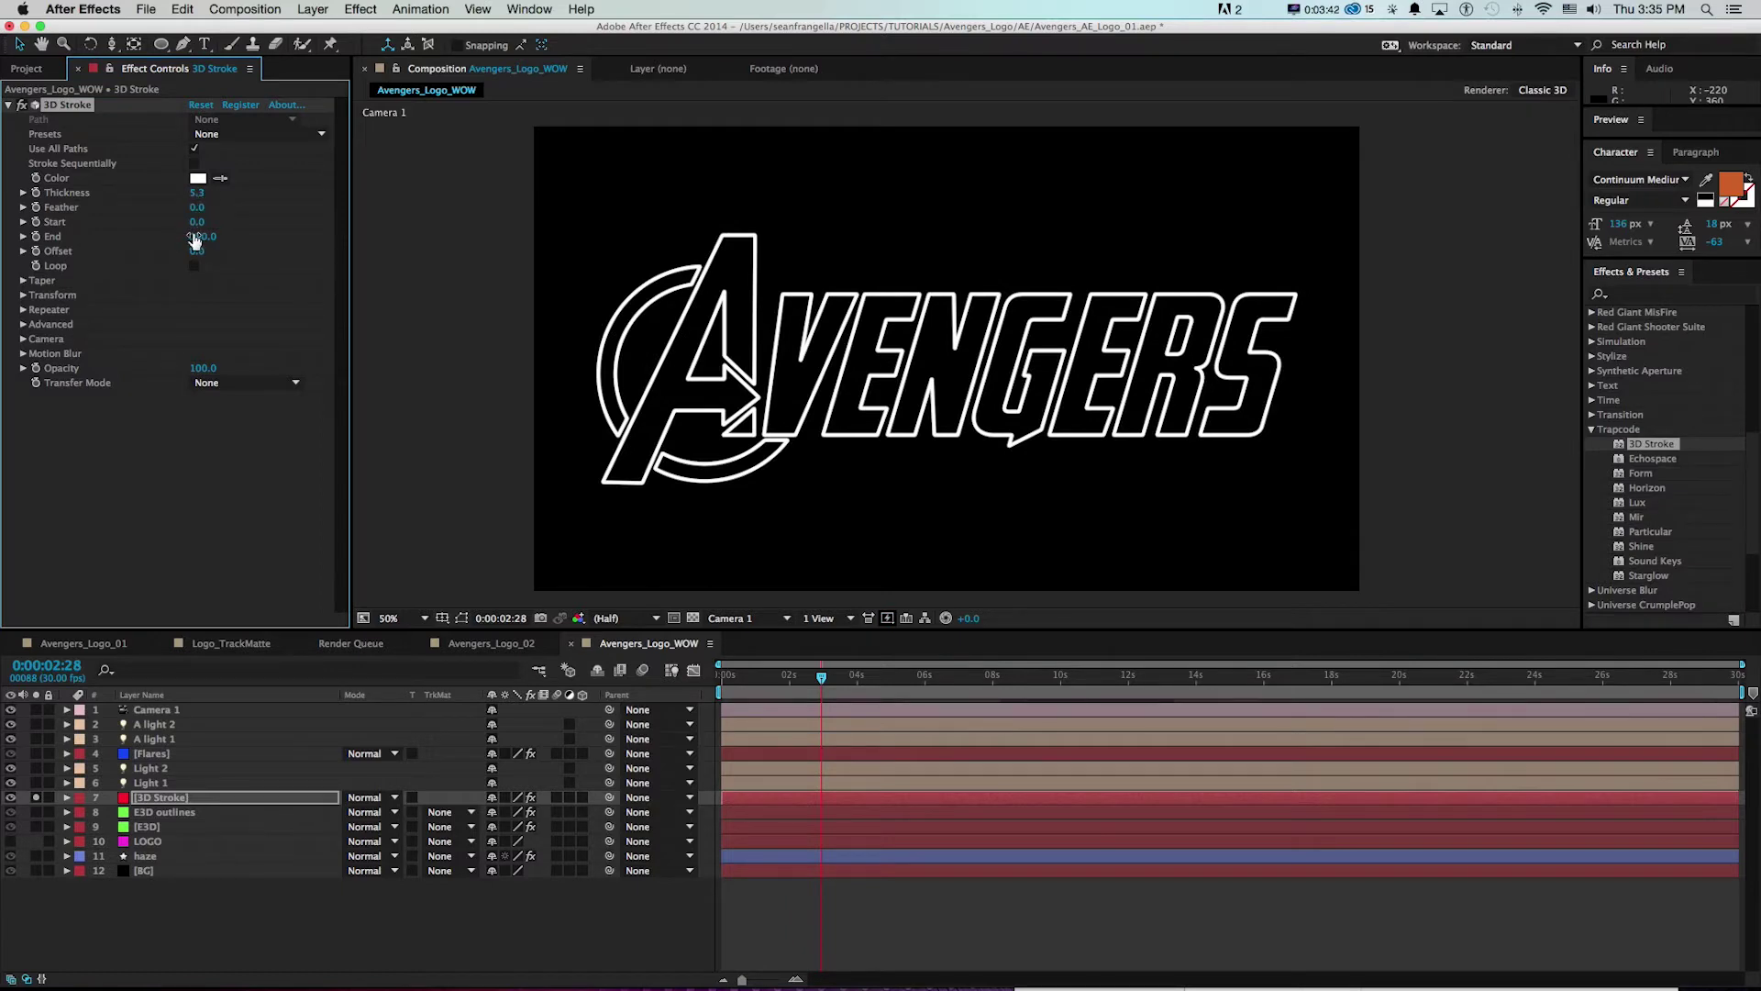
- Keyframe the stroke's End at 0 at time zero and 100 at four seconds
drag(196, 236, 158, 241)
click(196, 236)
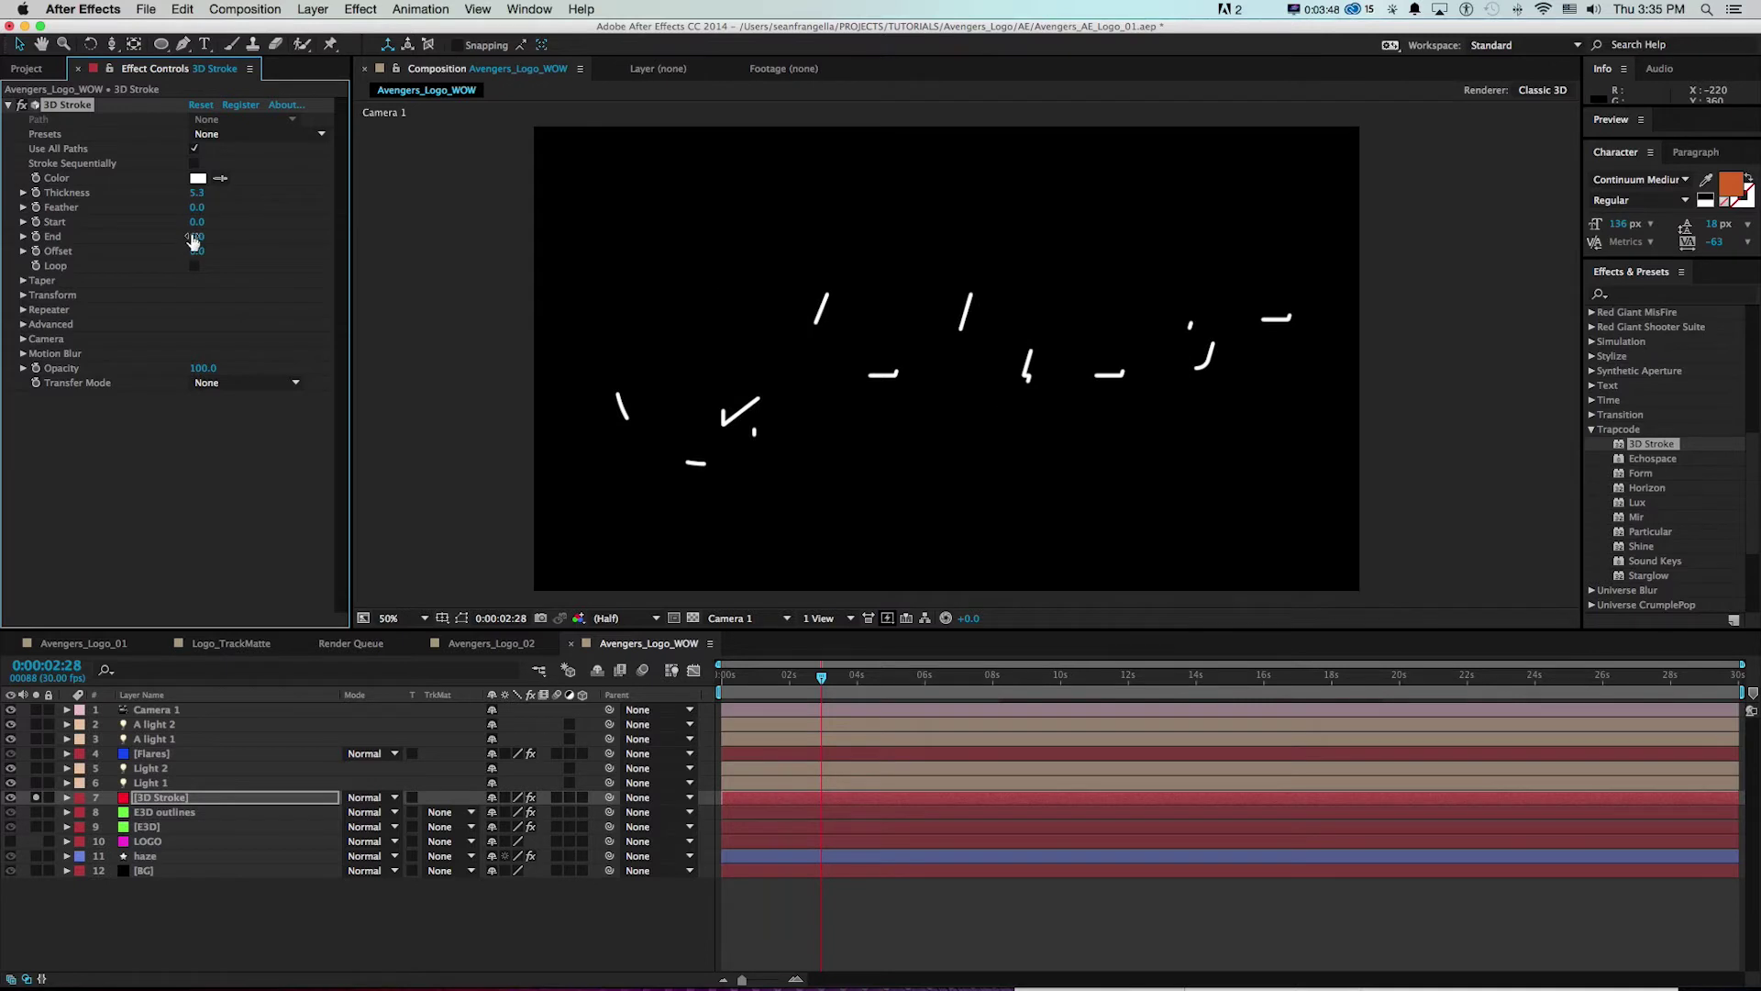
text(100)
key(Return)
click(724, 677)
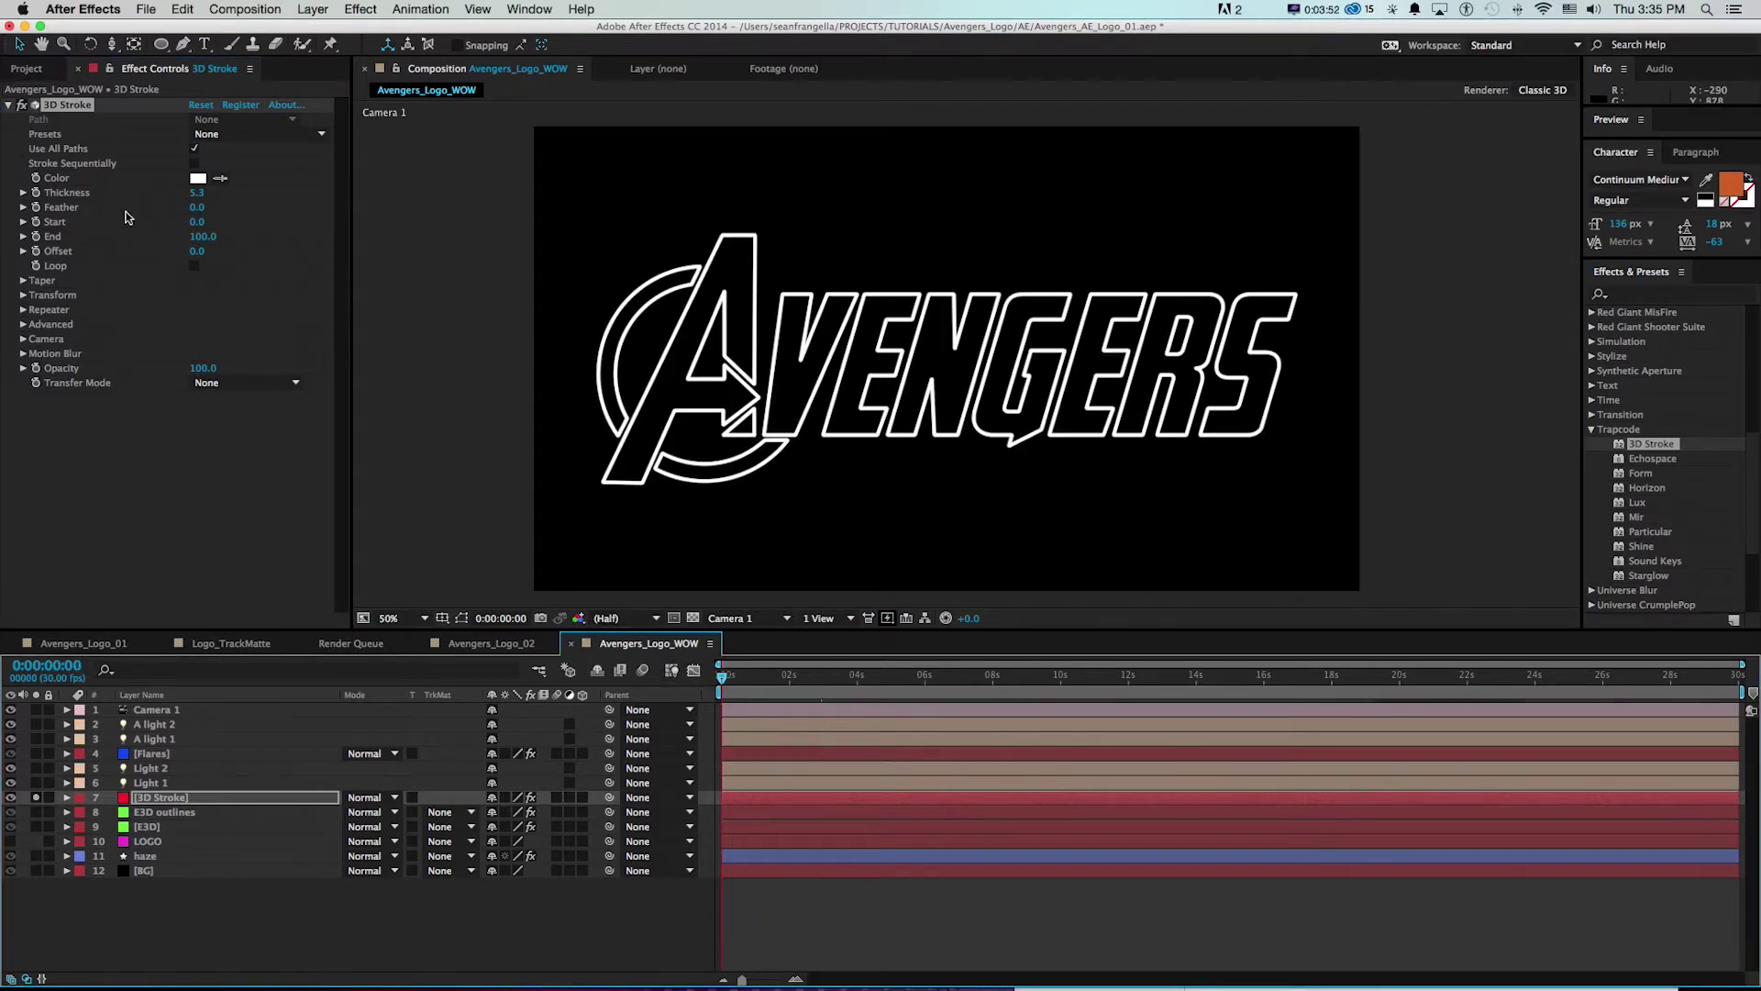
click(196, 237)
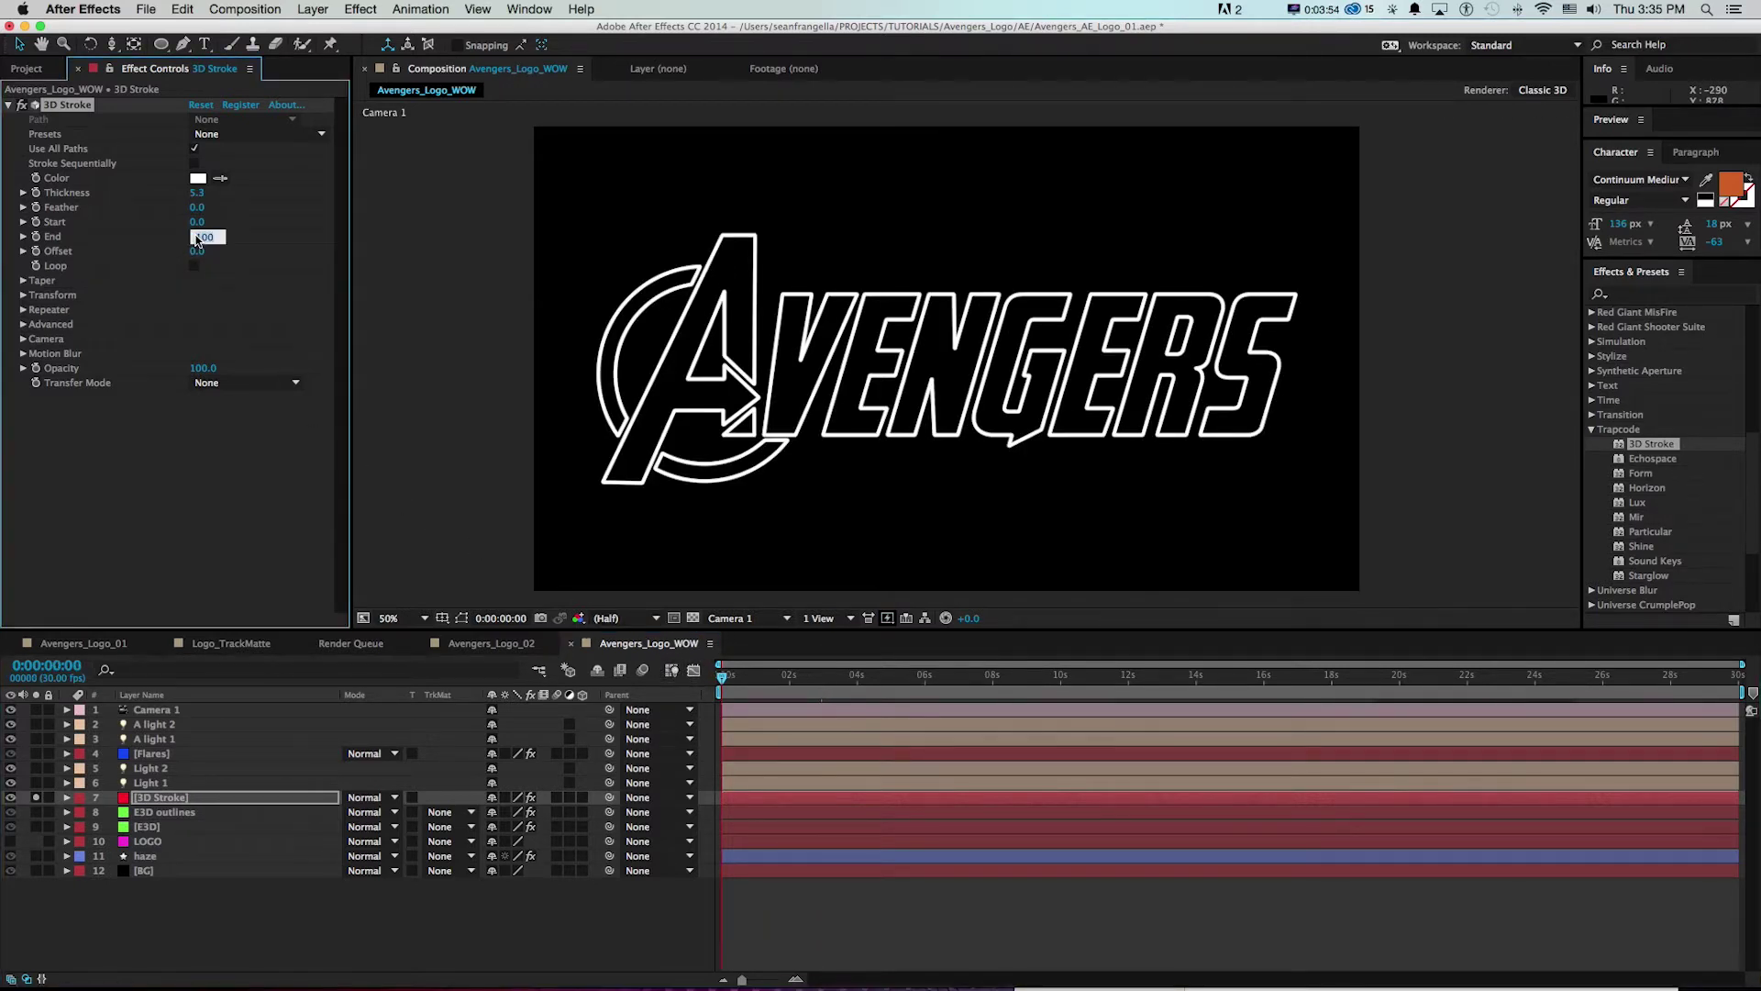
text(0)
key(Return)
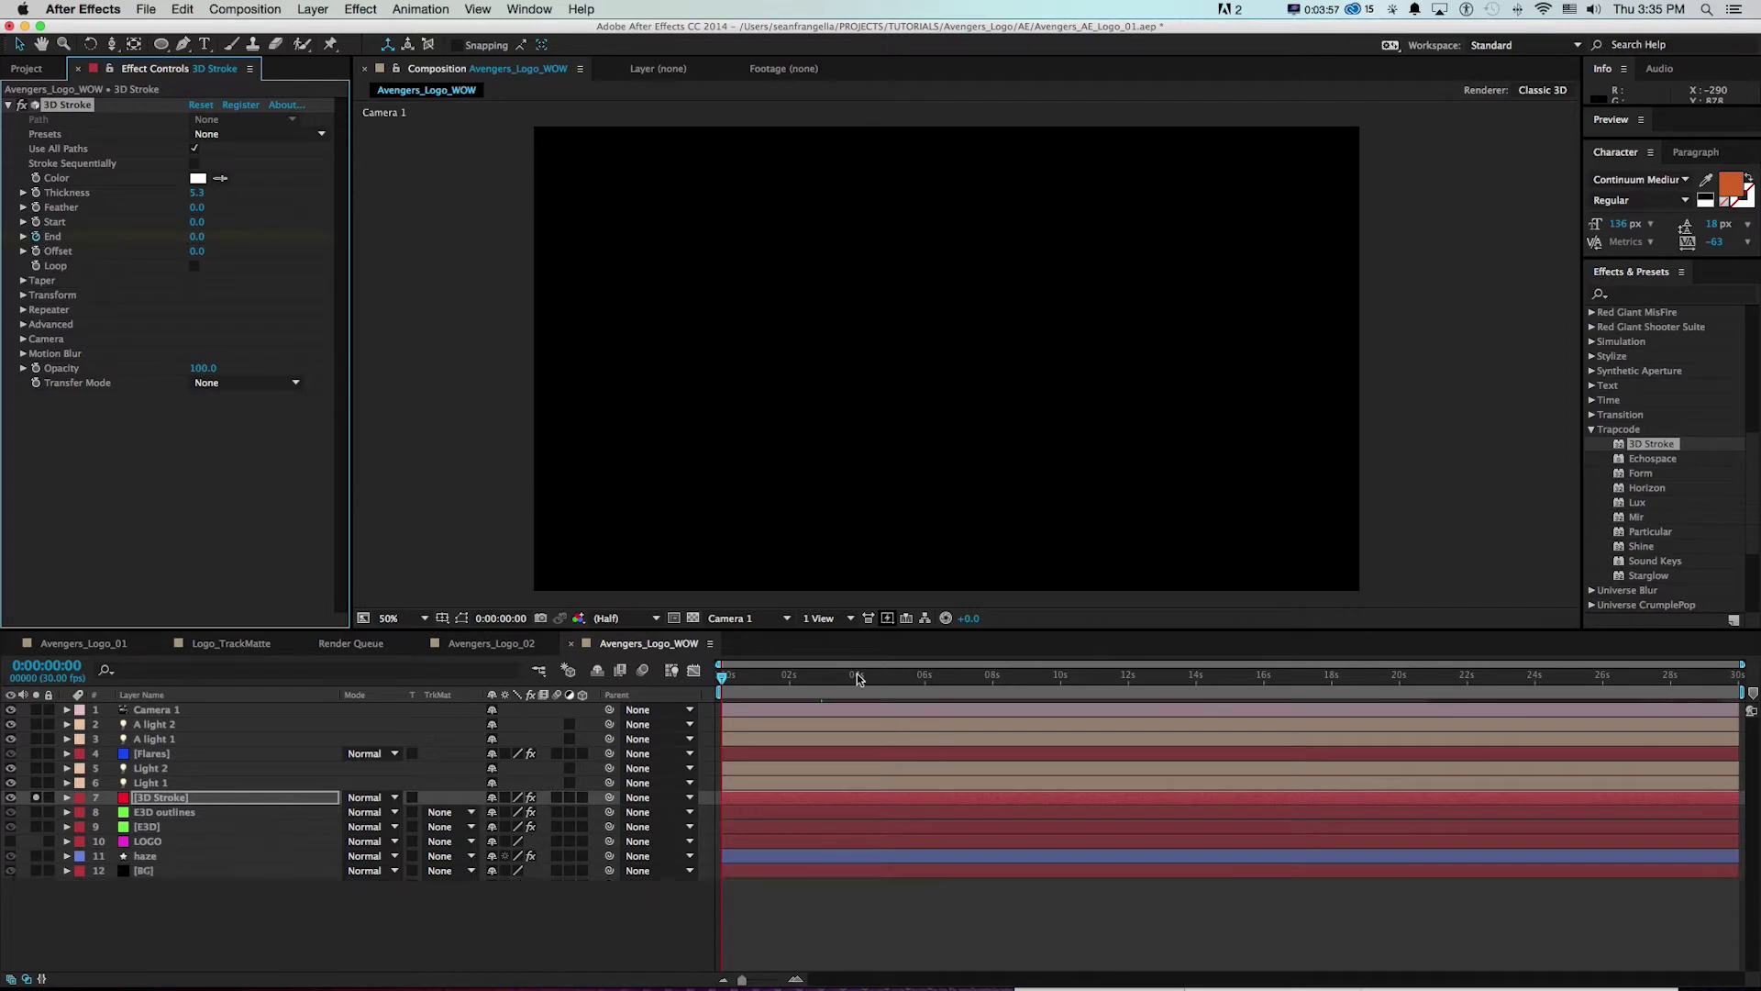
click(198, 237)
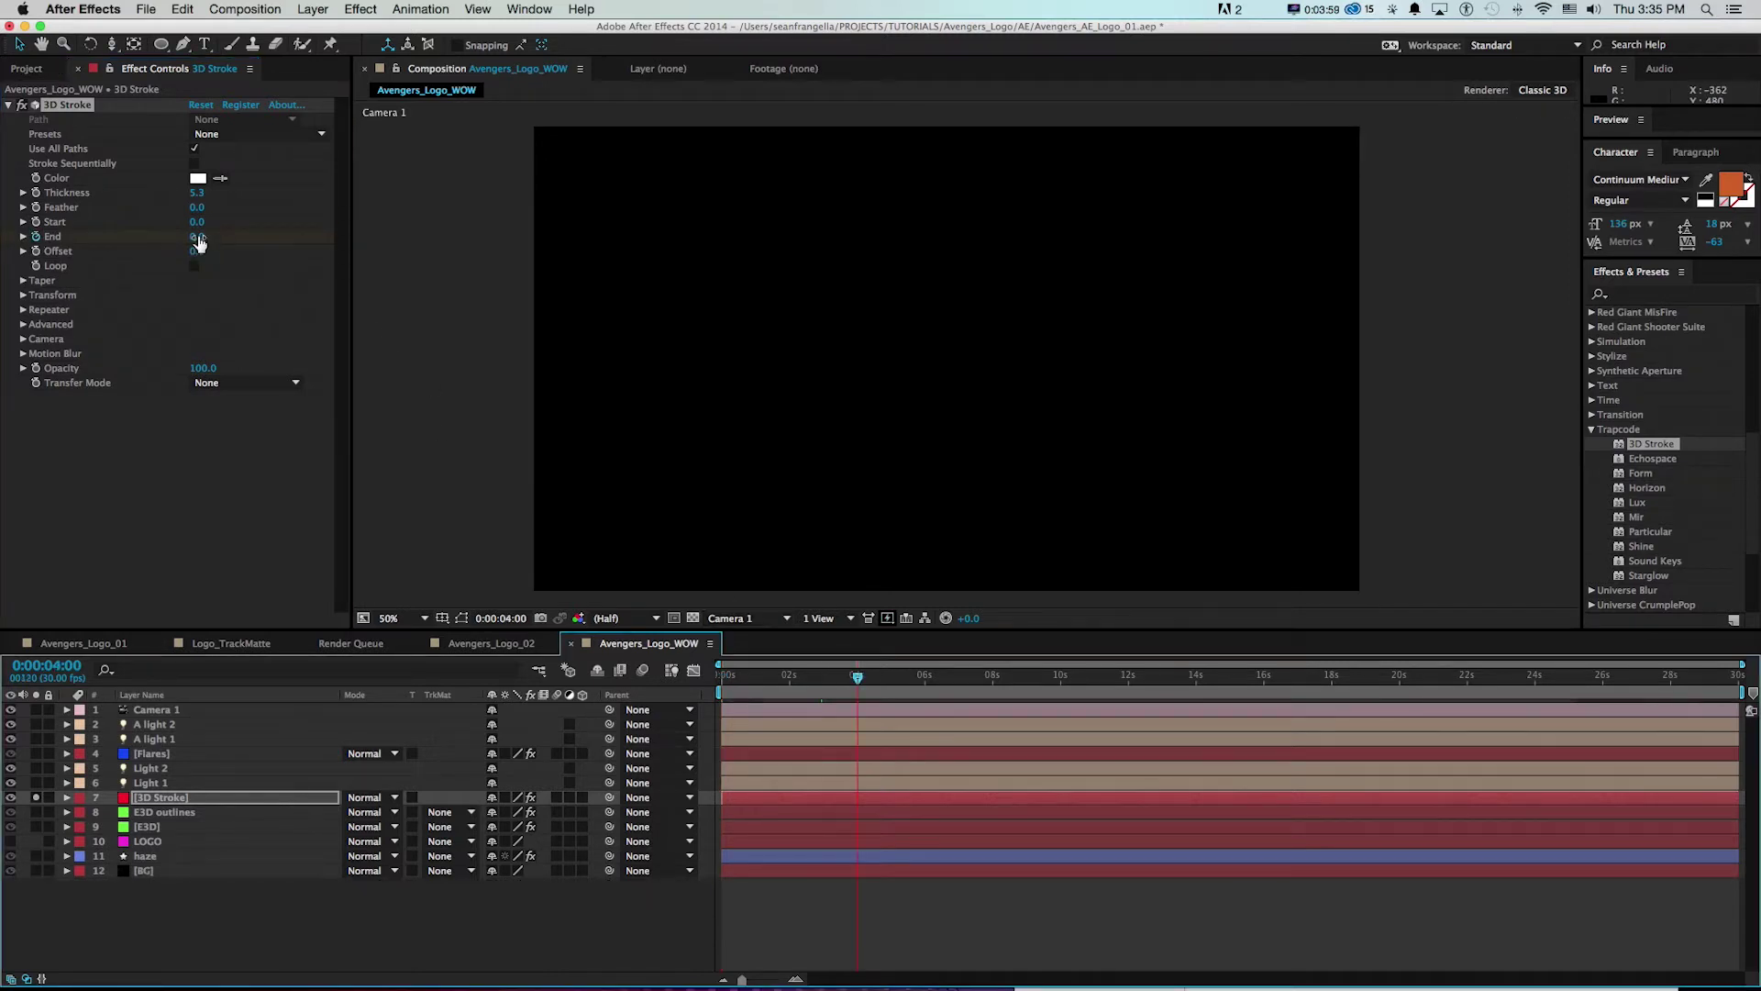
text(100)
key(Return)
- Apply Easy Ease to the End keyframe and RAM-preview the write-on
key(u)
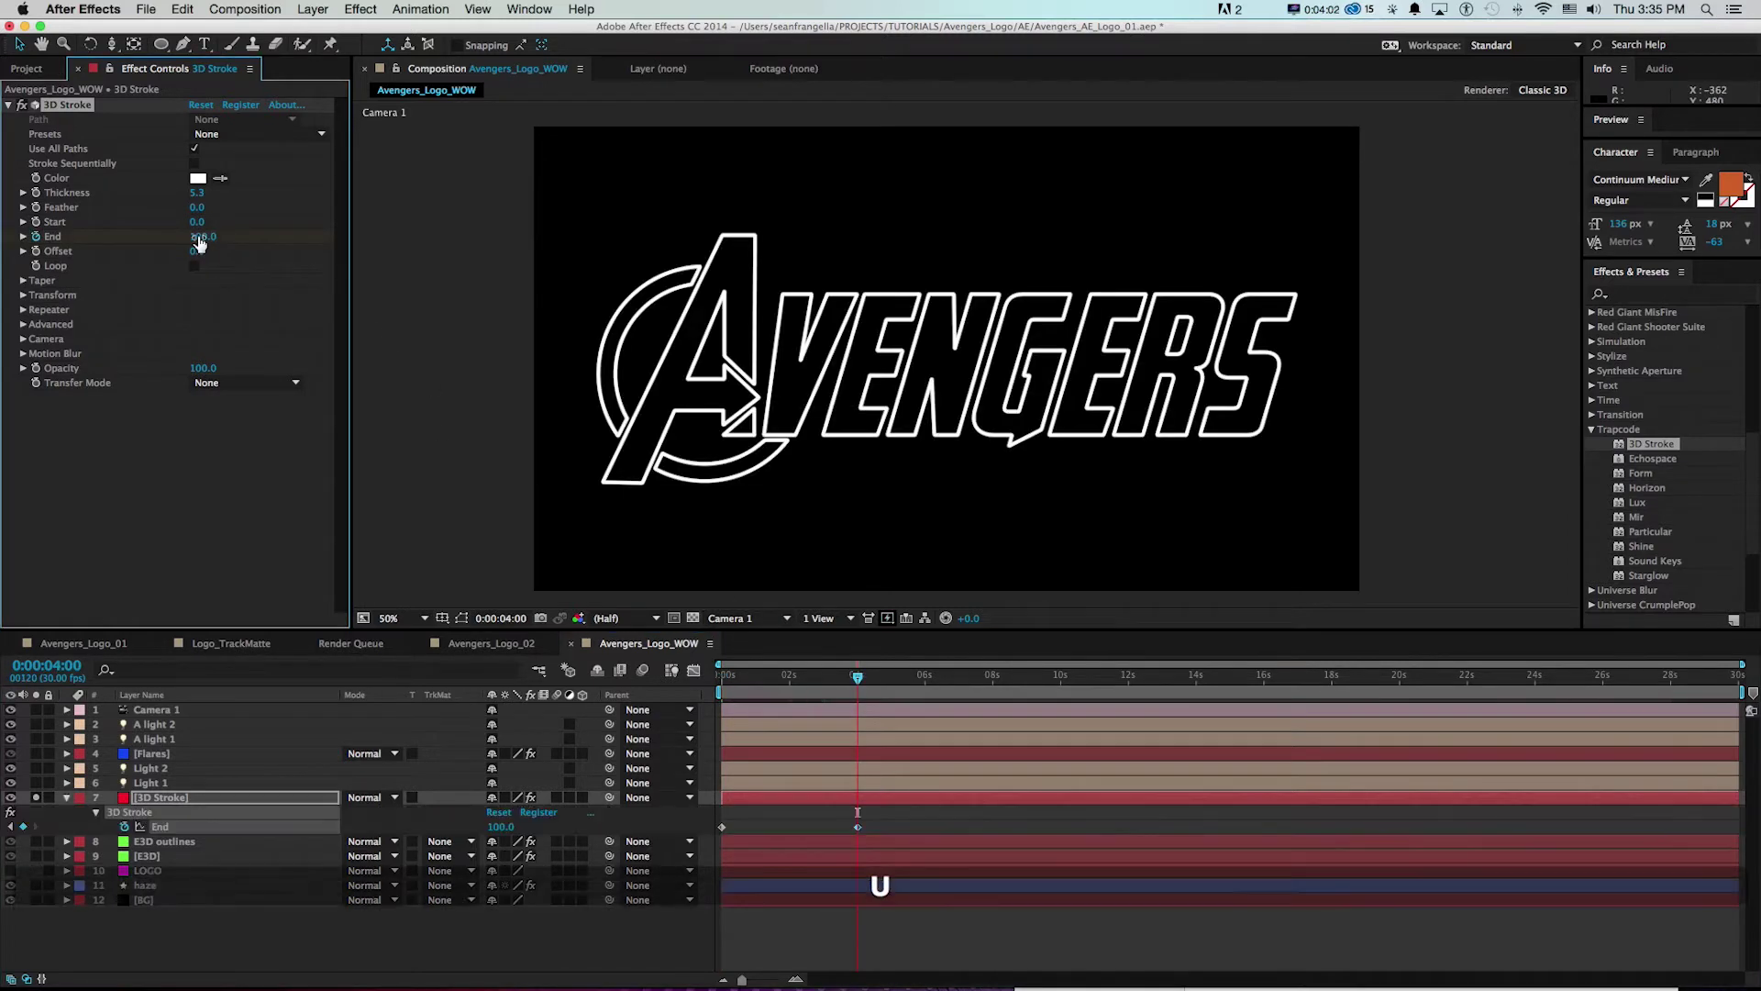
right_click(858, 831)
mouse_move(918, 968)
click(1054, 879)
key(KP_0)
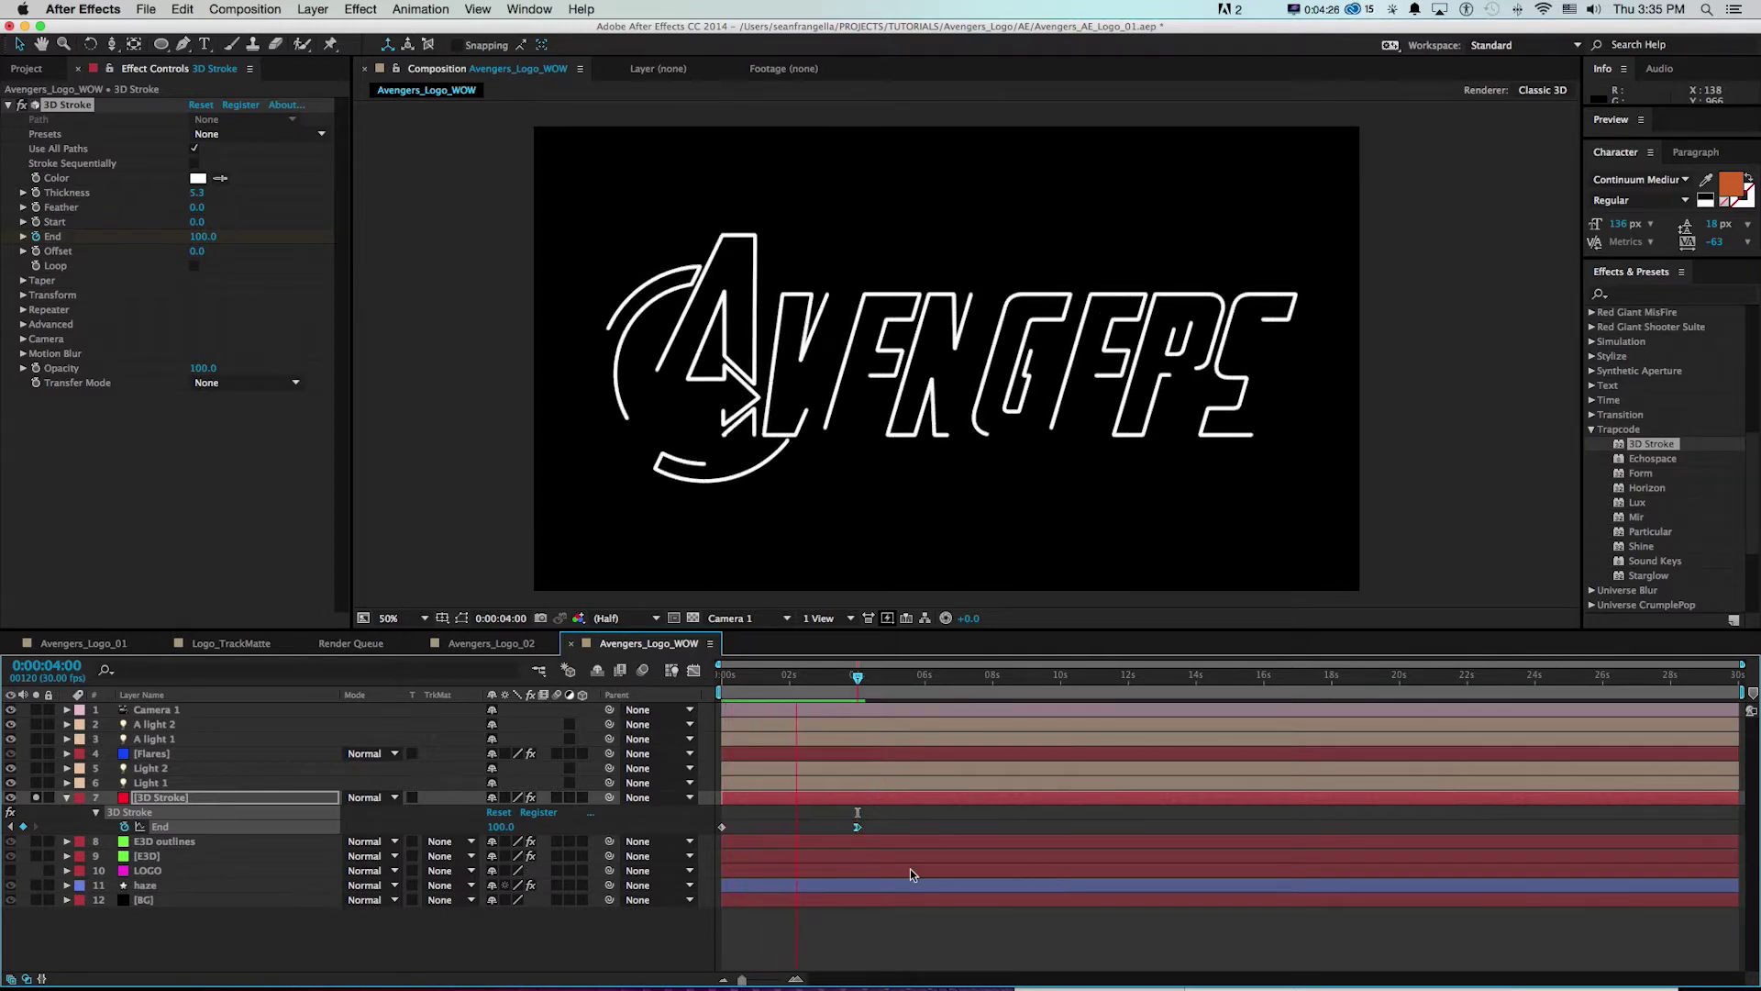
key(space)
mouse_move(765, 684)
mouse_down()
mouse_move(722, 682)
mouse_move(825, 684)
mouse_up()
- Unsolo the stroke layer and enable Comp Camera in 3D Stroke's Camera settings
click(36, 798)
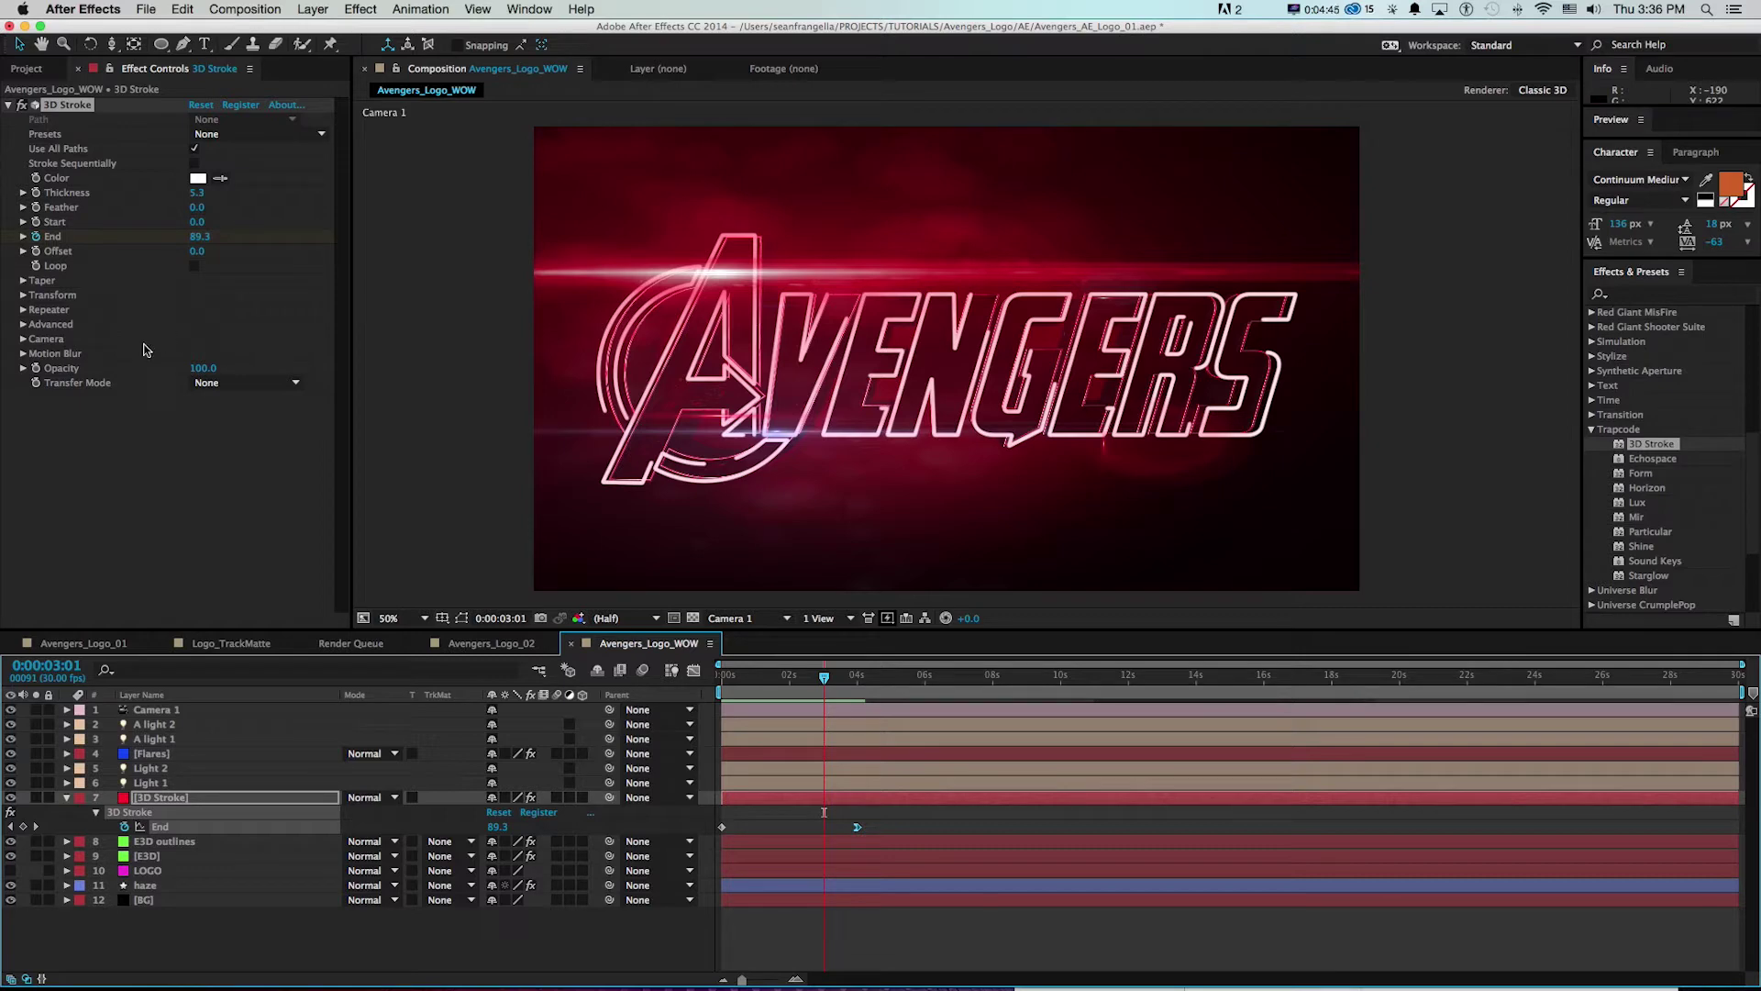
click(23, 338)
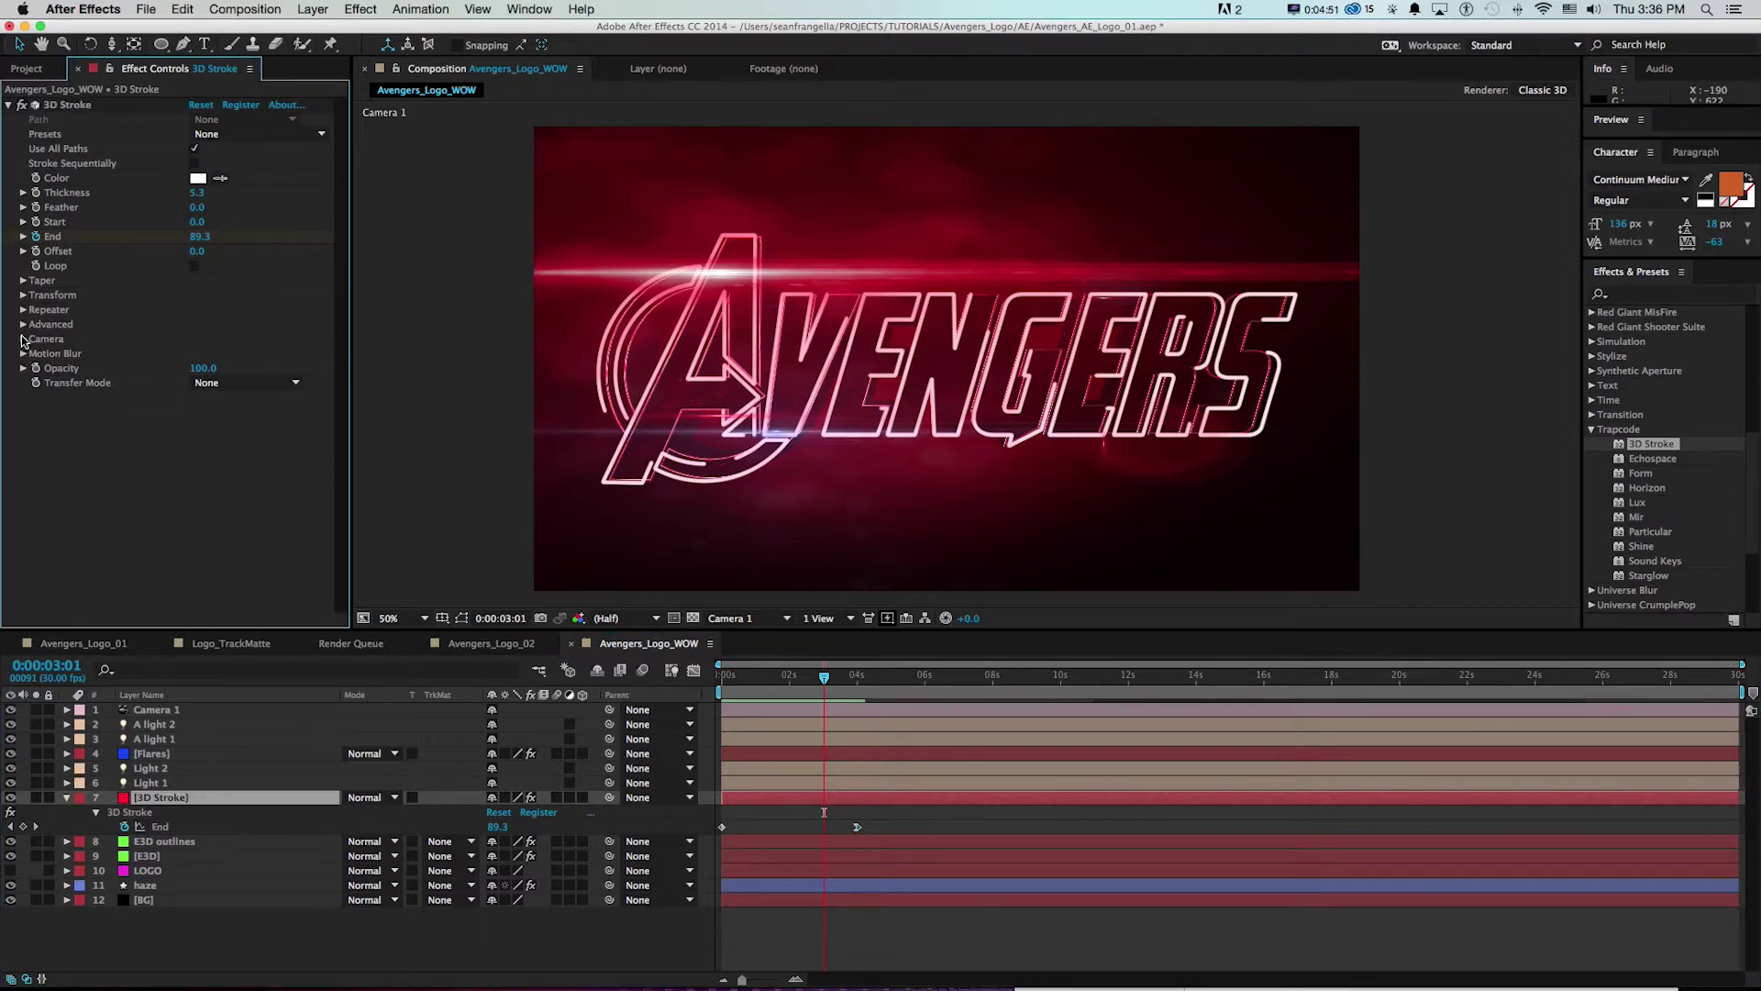
click(194, 354)
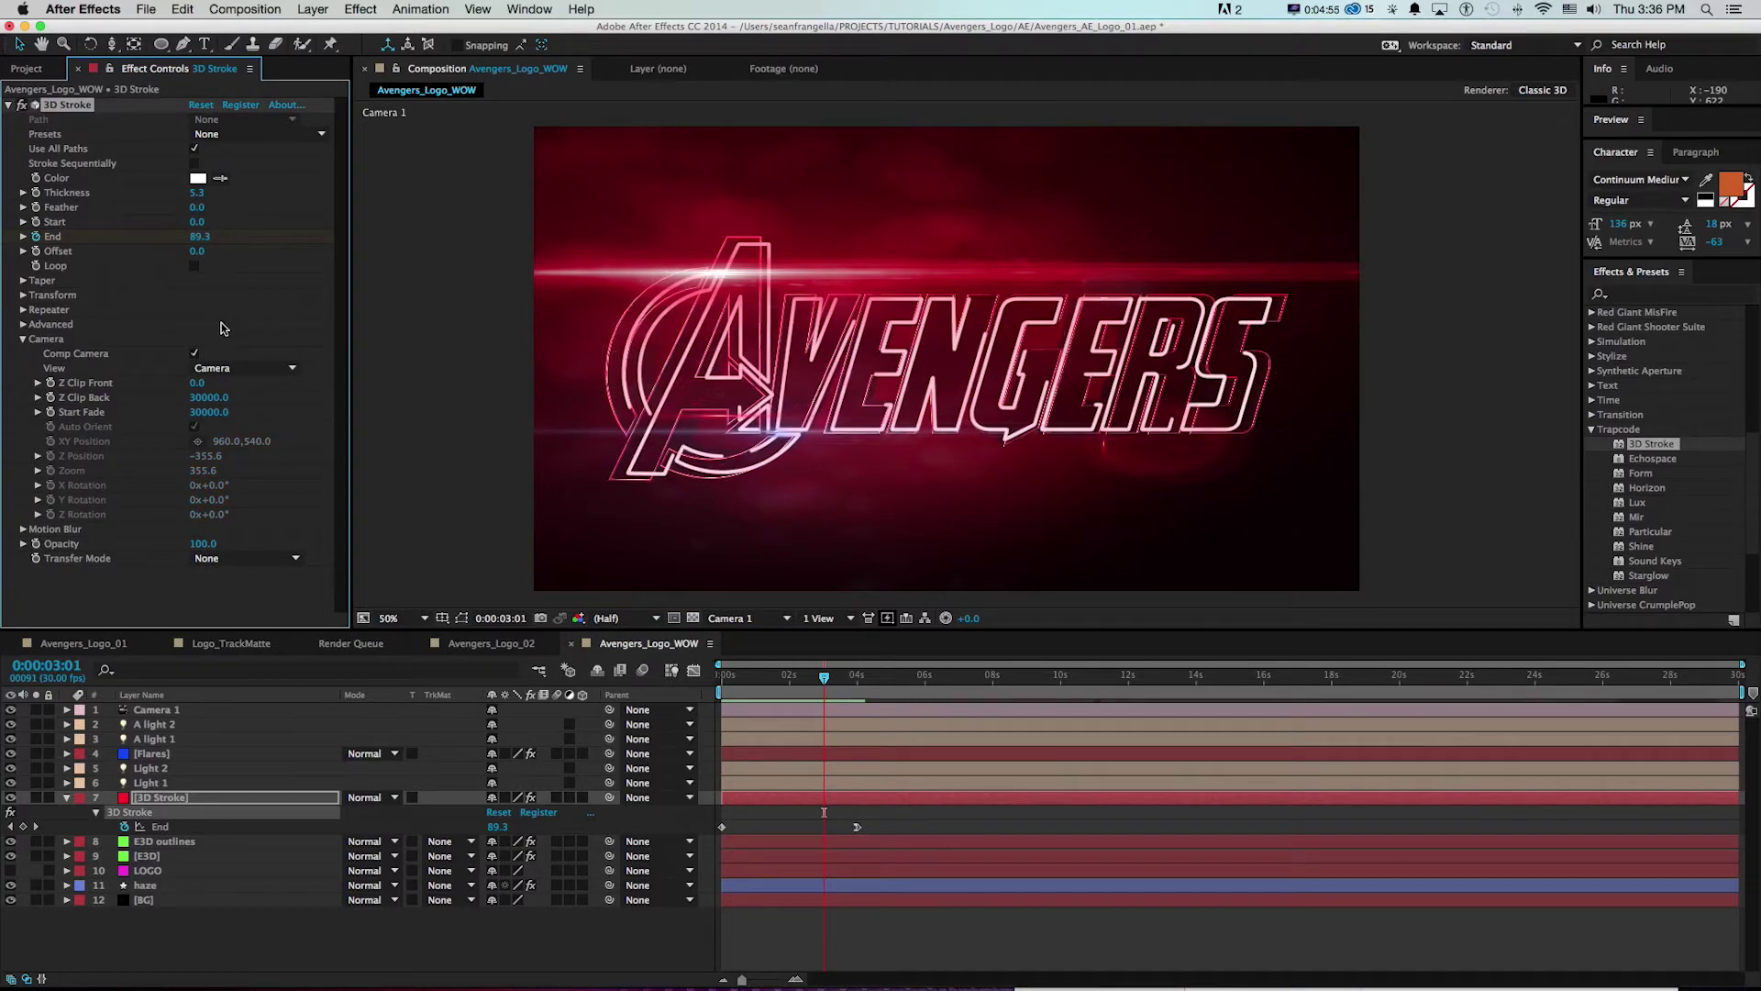
- Set the 3D Stroke Transform Z Position to -130
click(22, 295)
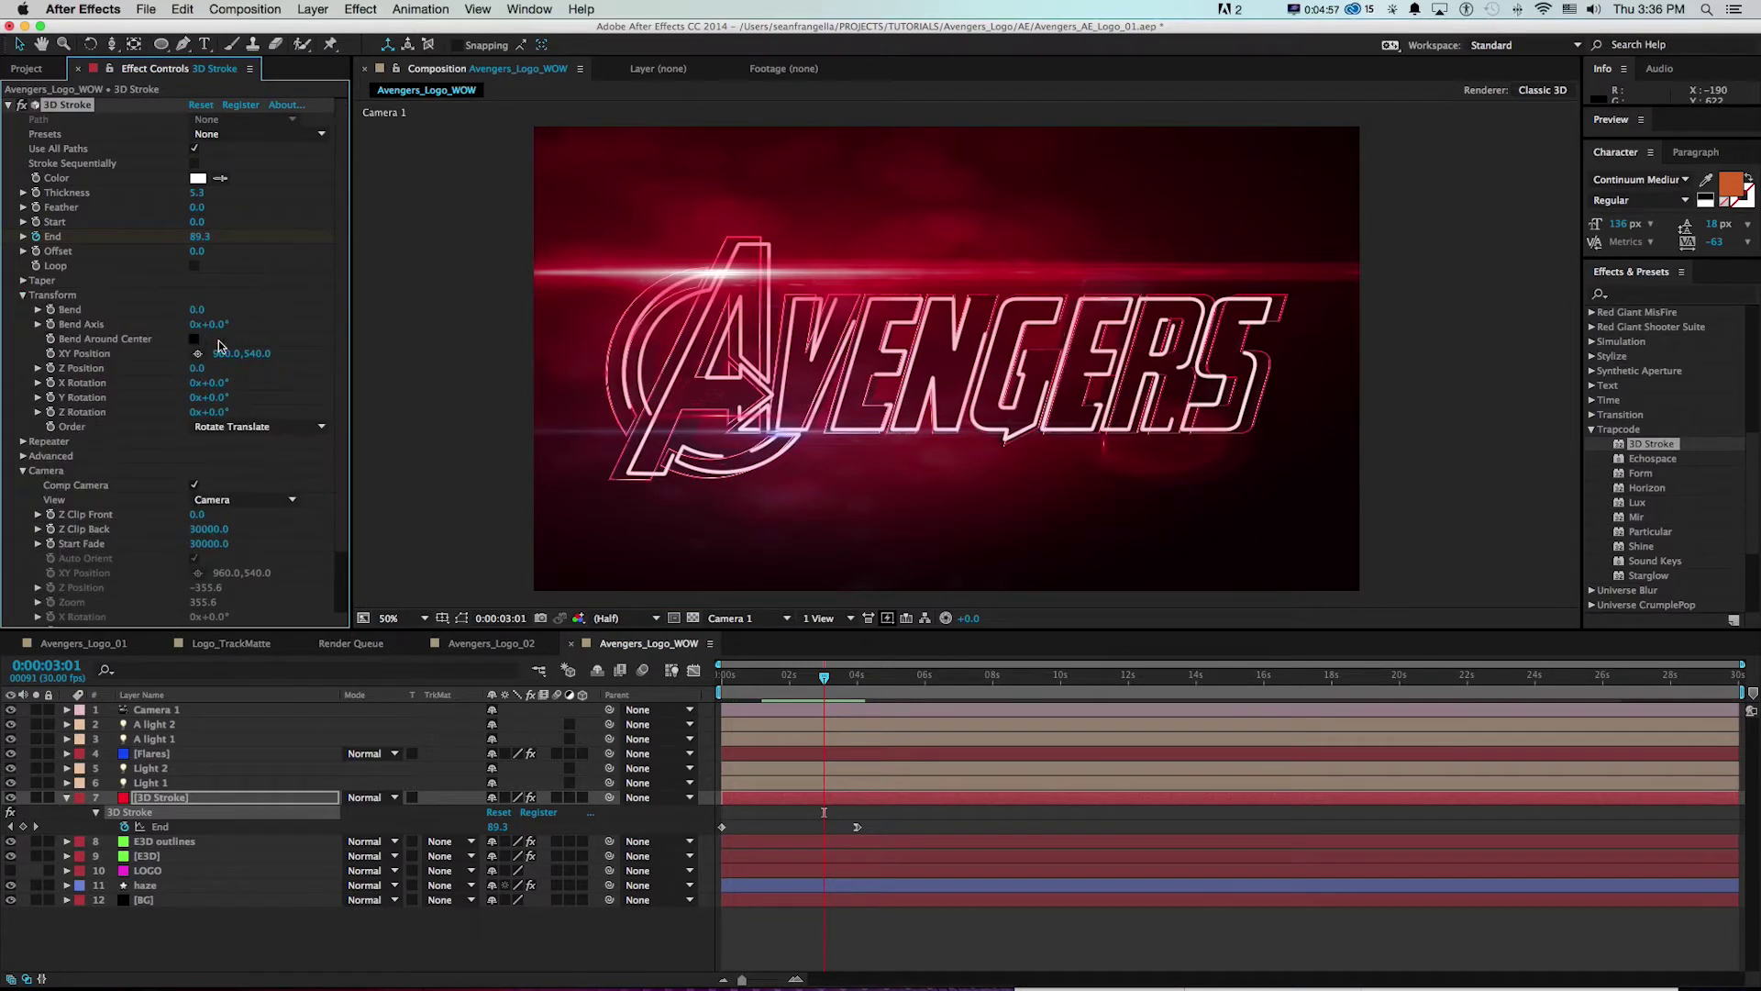
drag(195, 367, 79, 368)
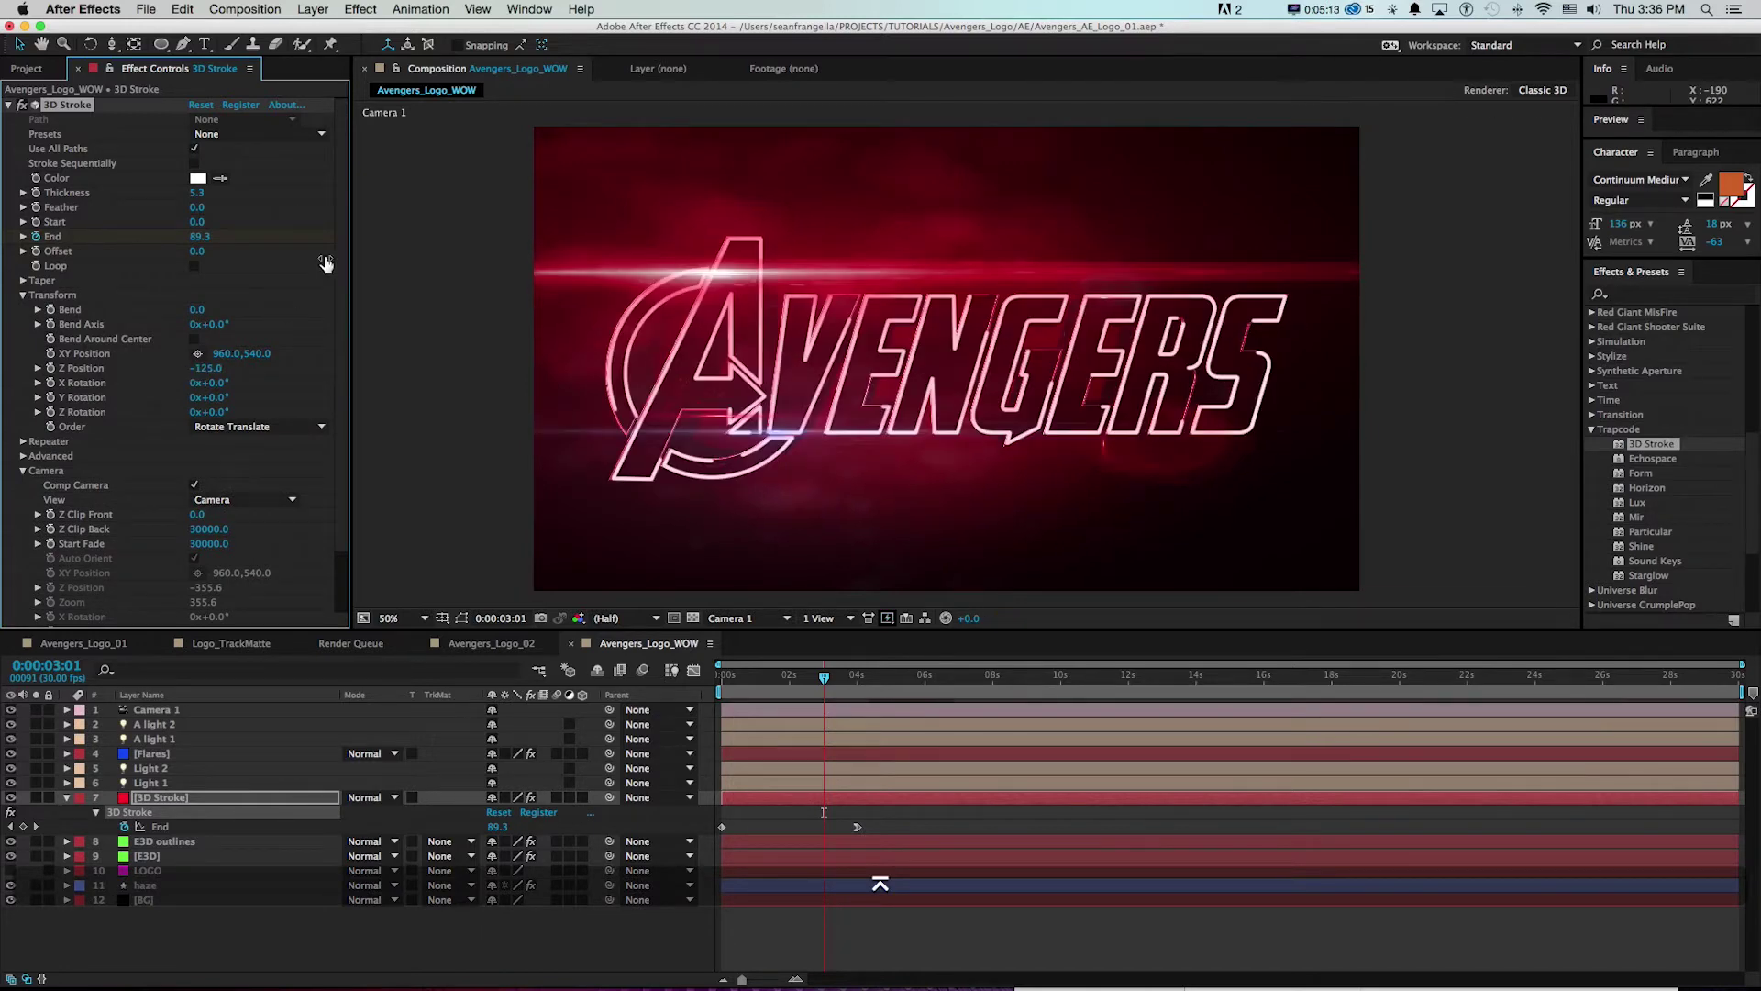
click(199, 368)
text(-130)
key(Return)
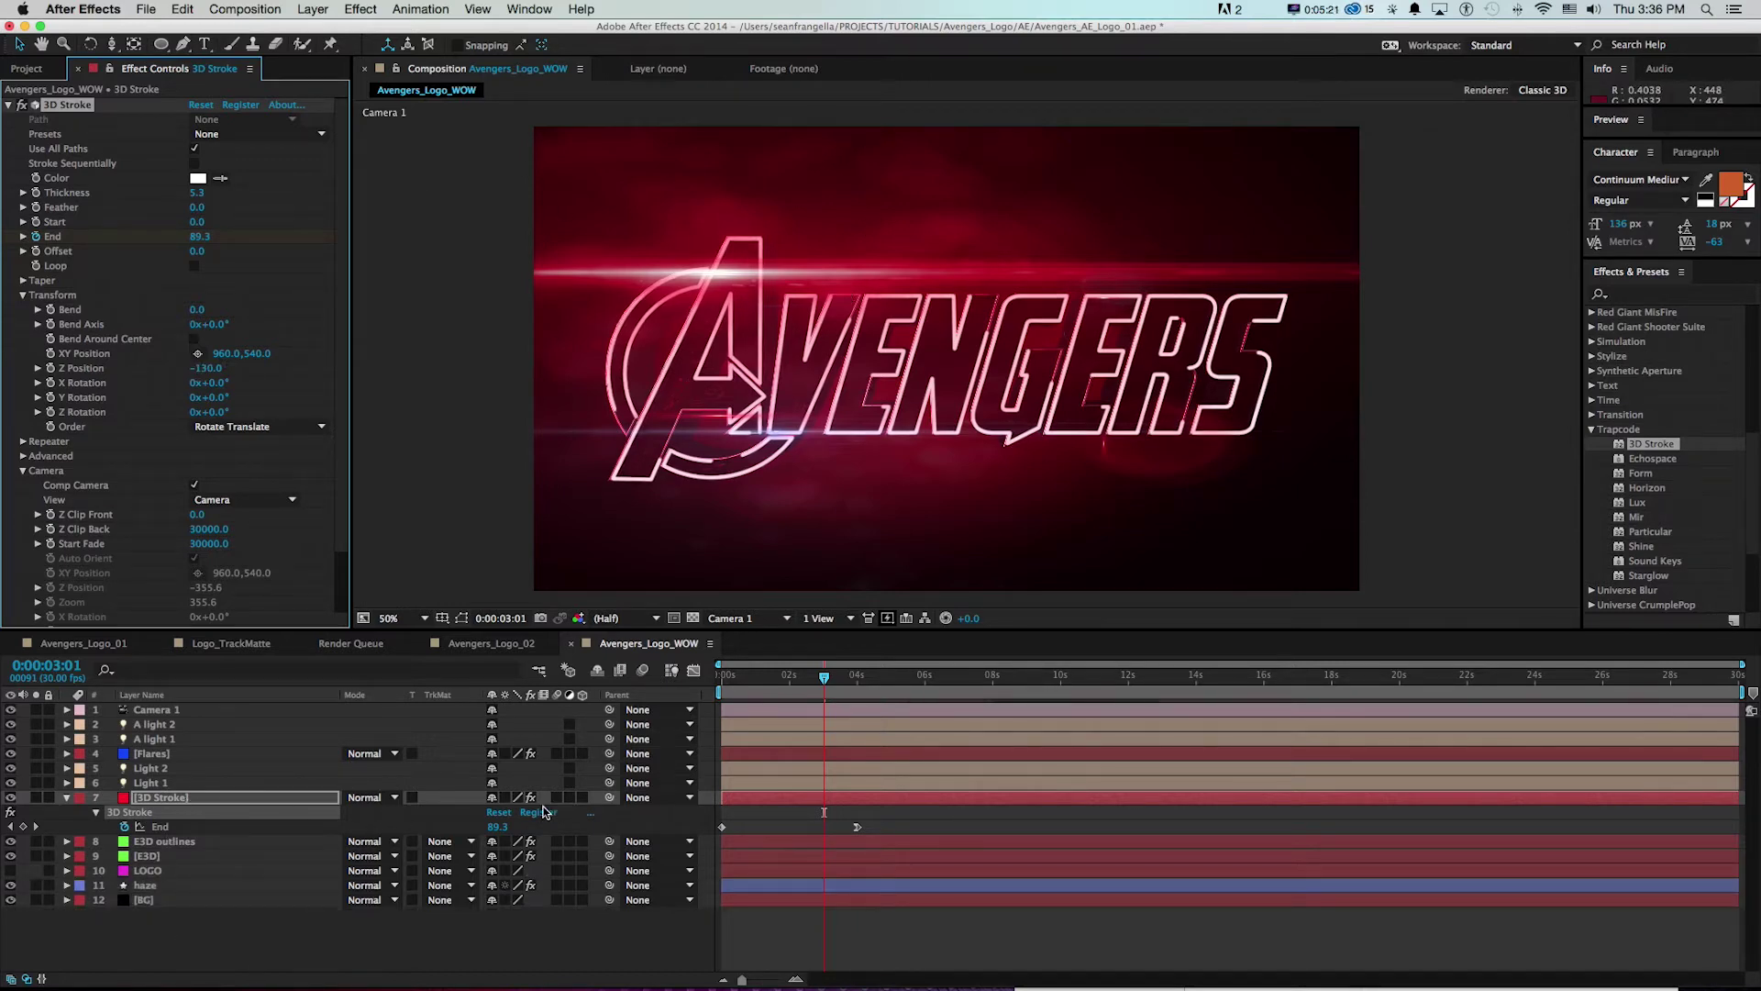
click(174, 838)
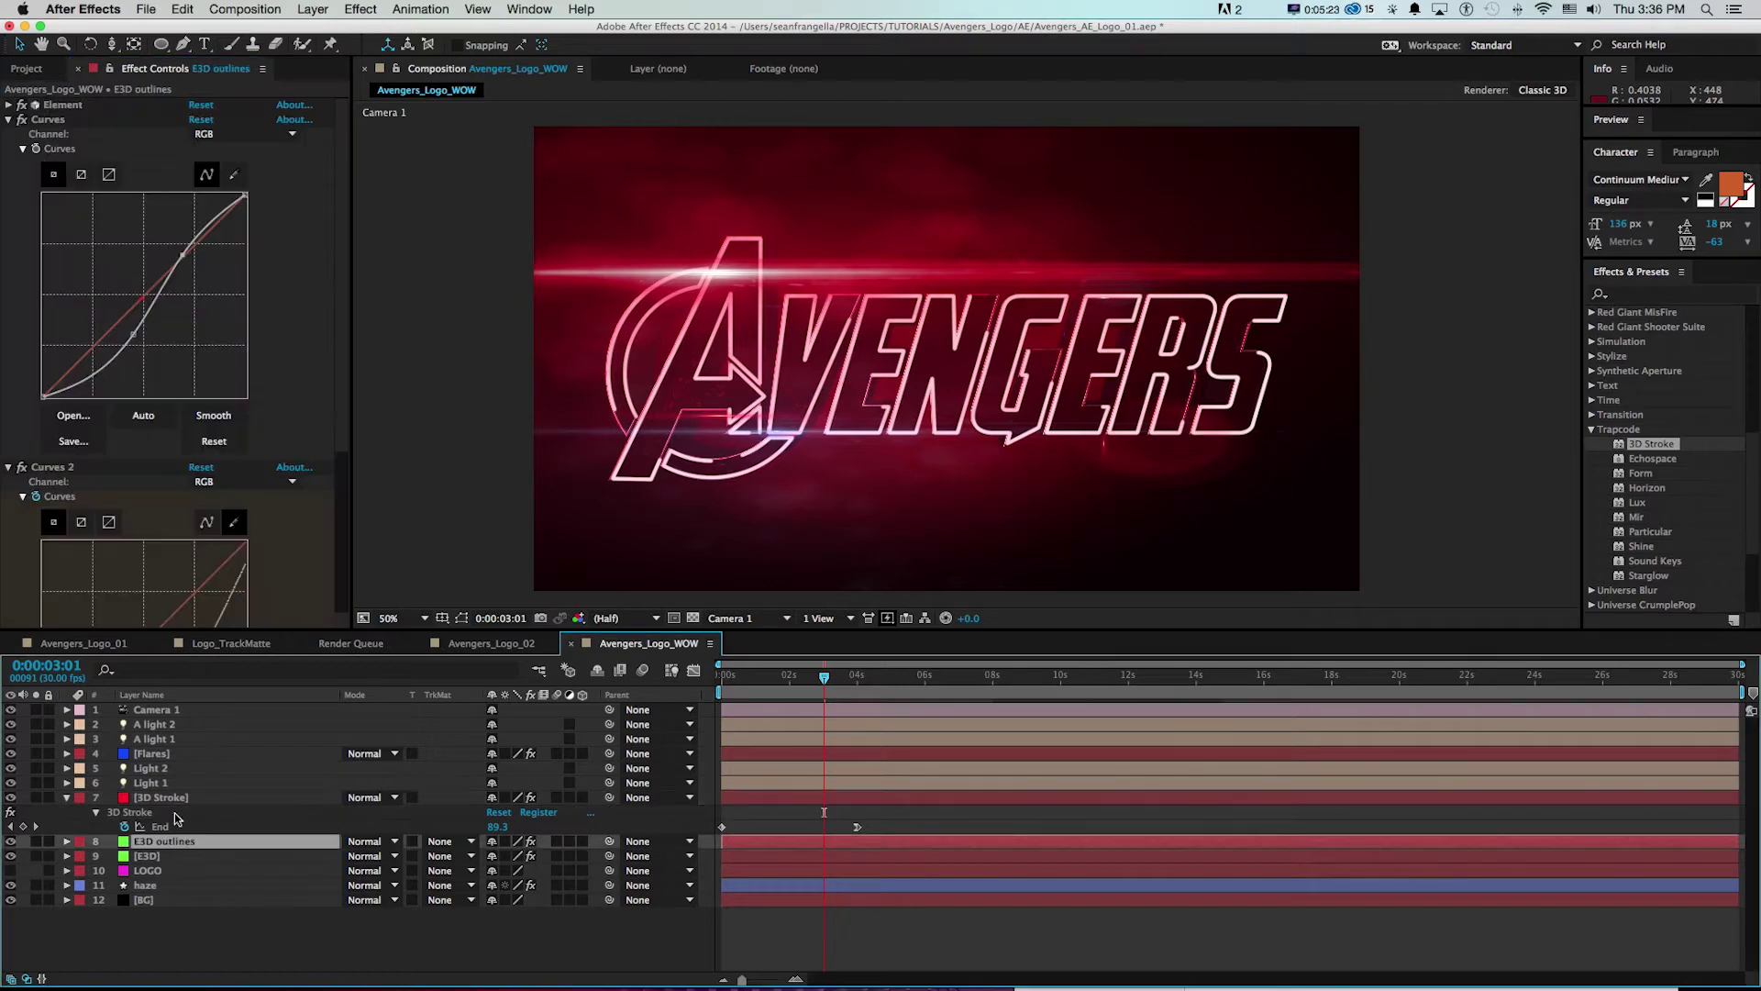
- Set E3D outlines' track matte to the 3D Stroke layer's alpha
click(167, 798)
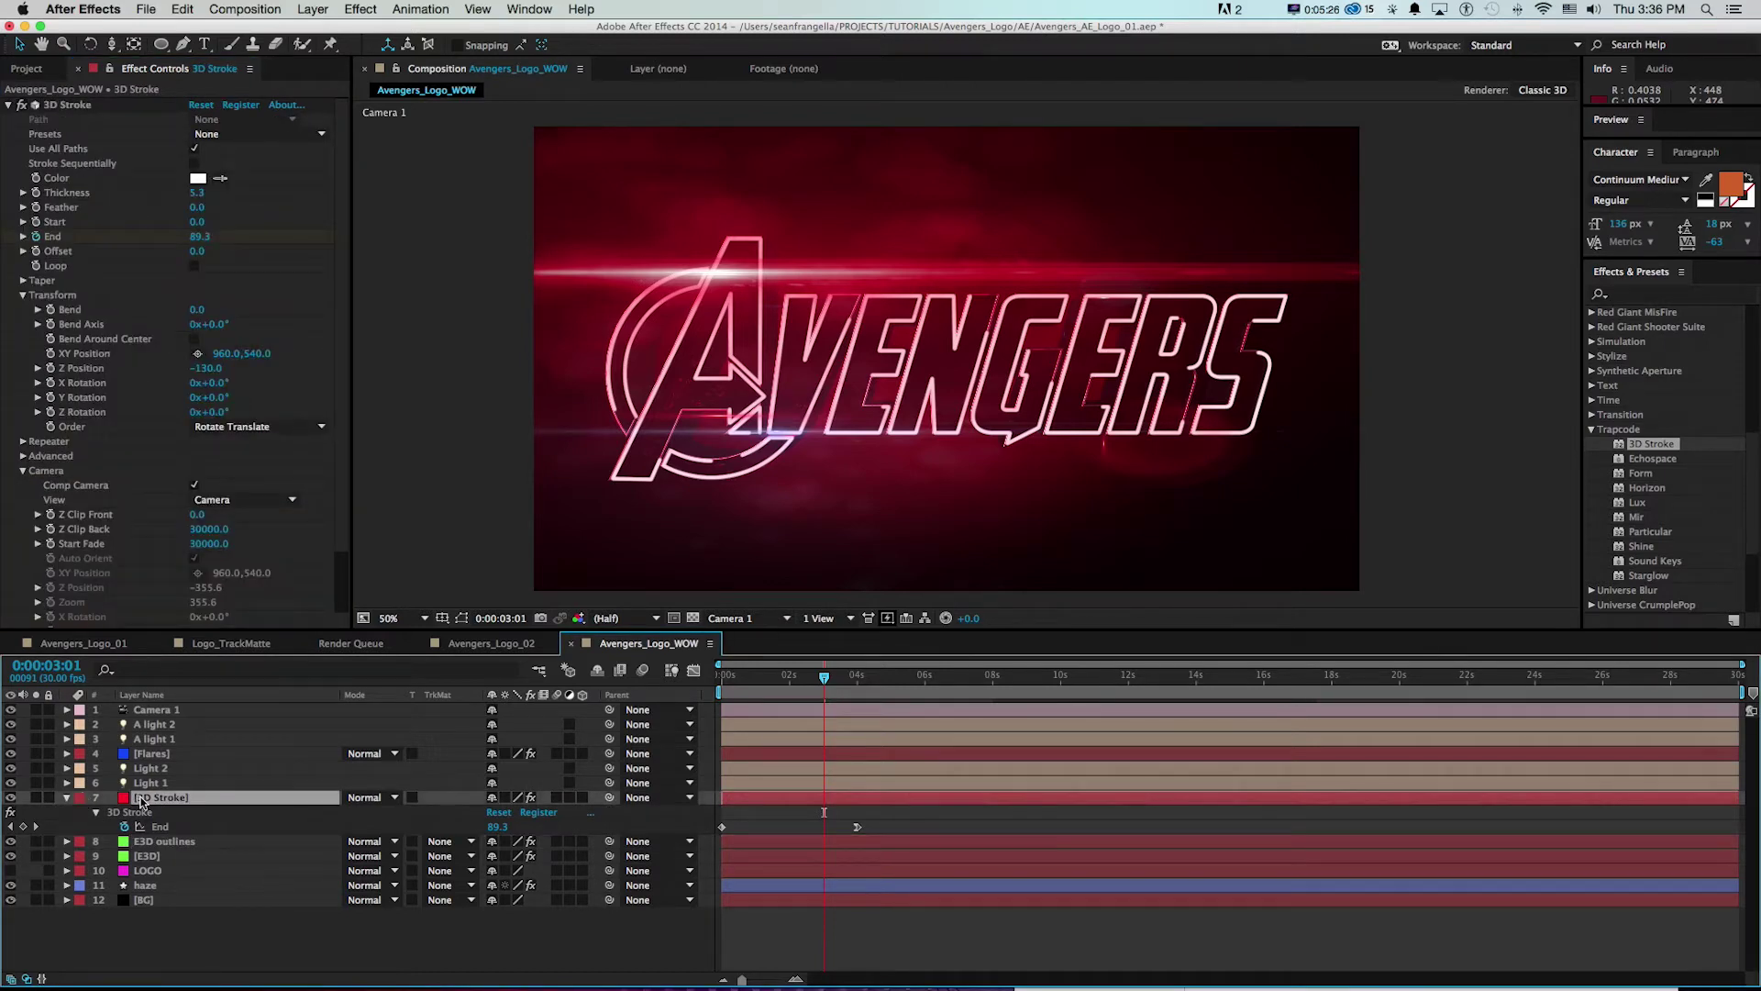
click(766, 675)
click(175, 841)
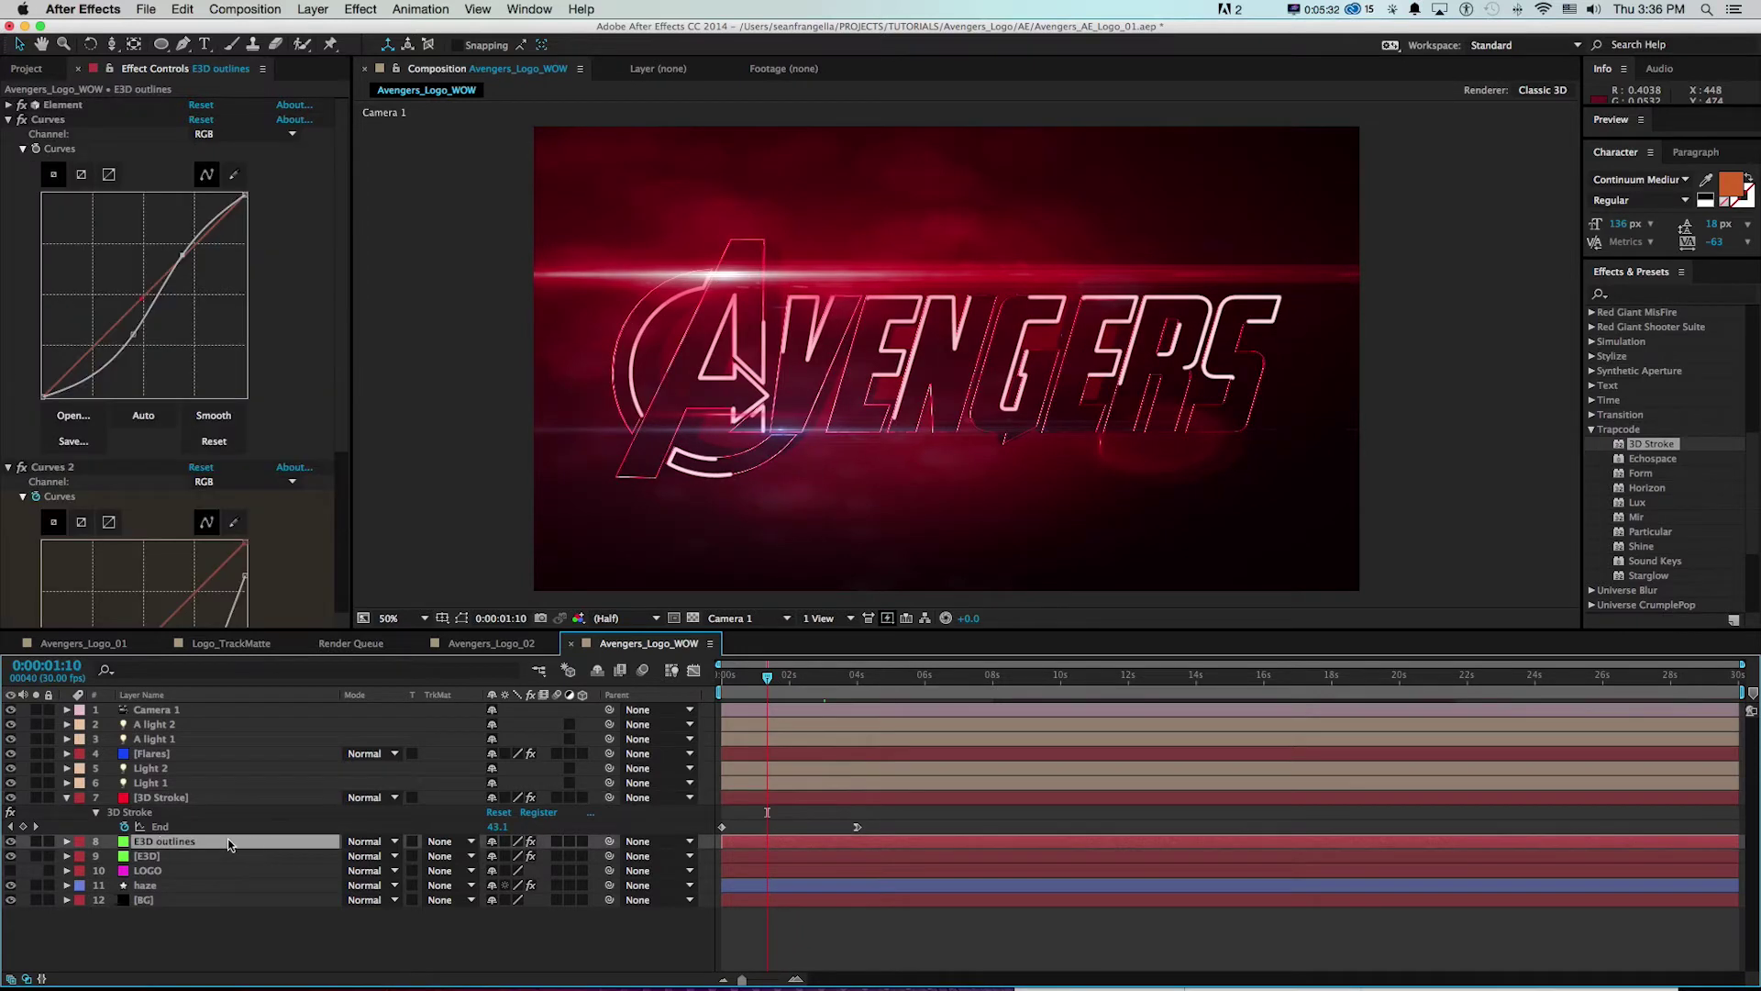
click(442, 841)
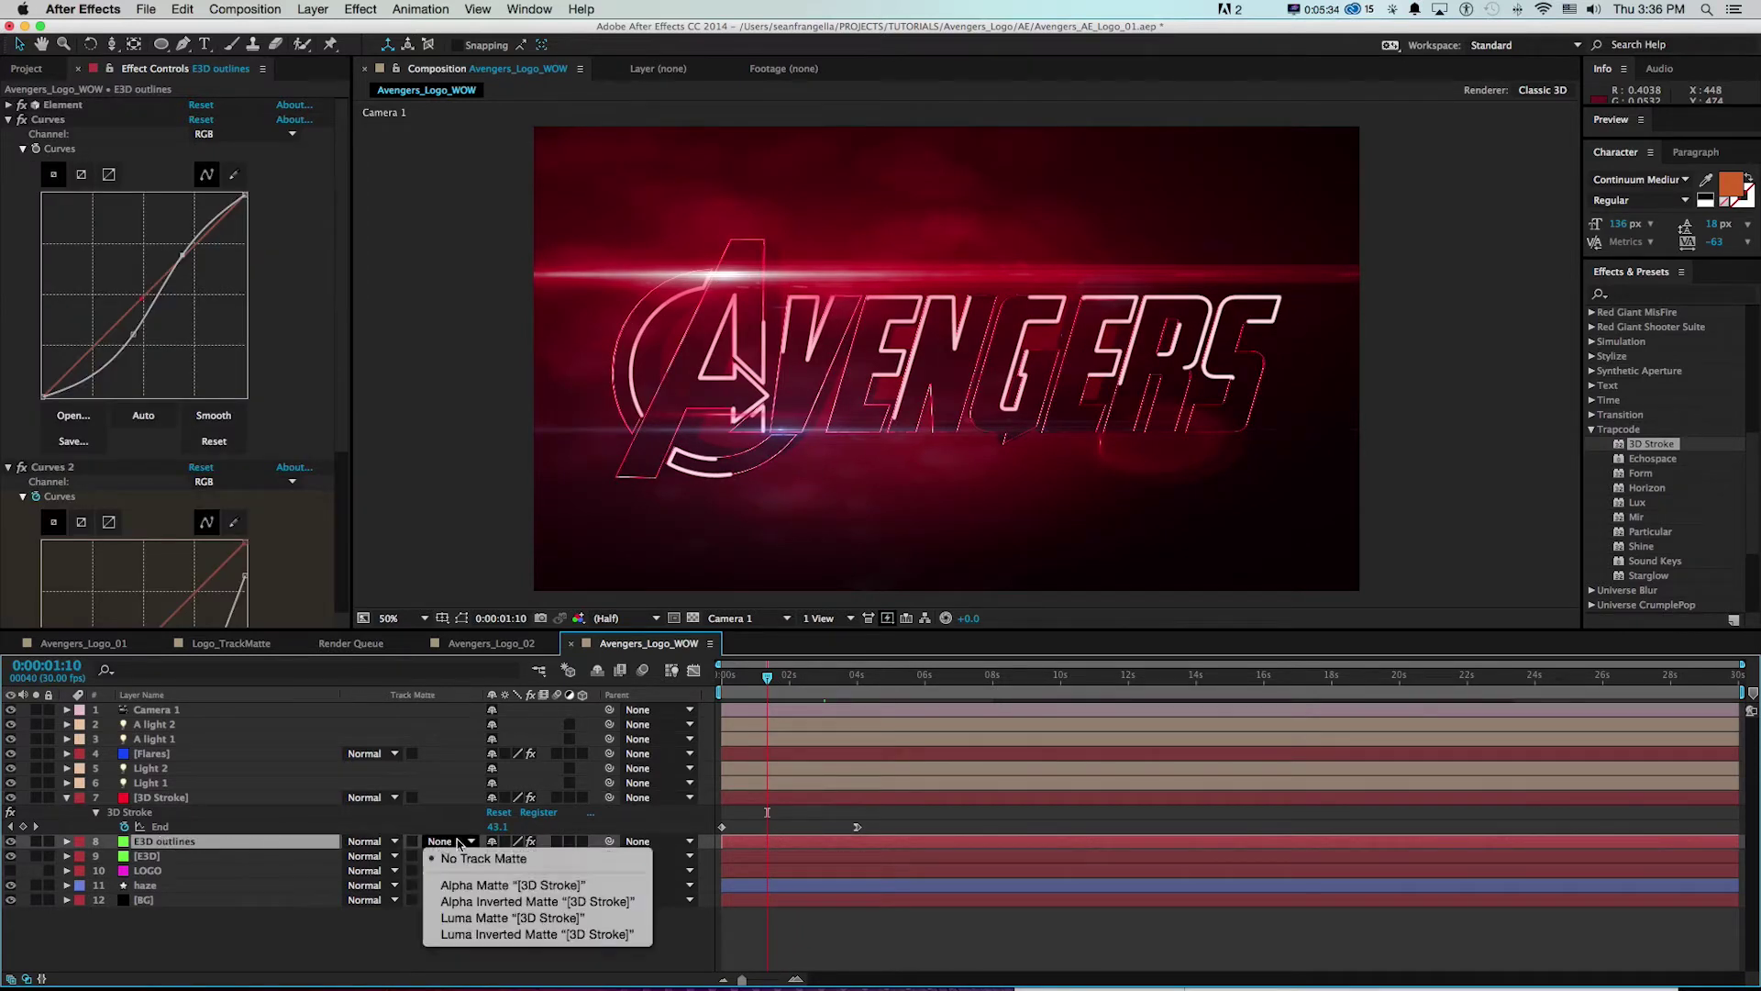
click(463, 887)
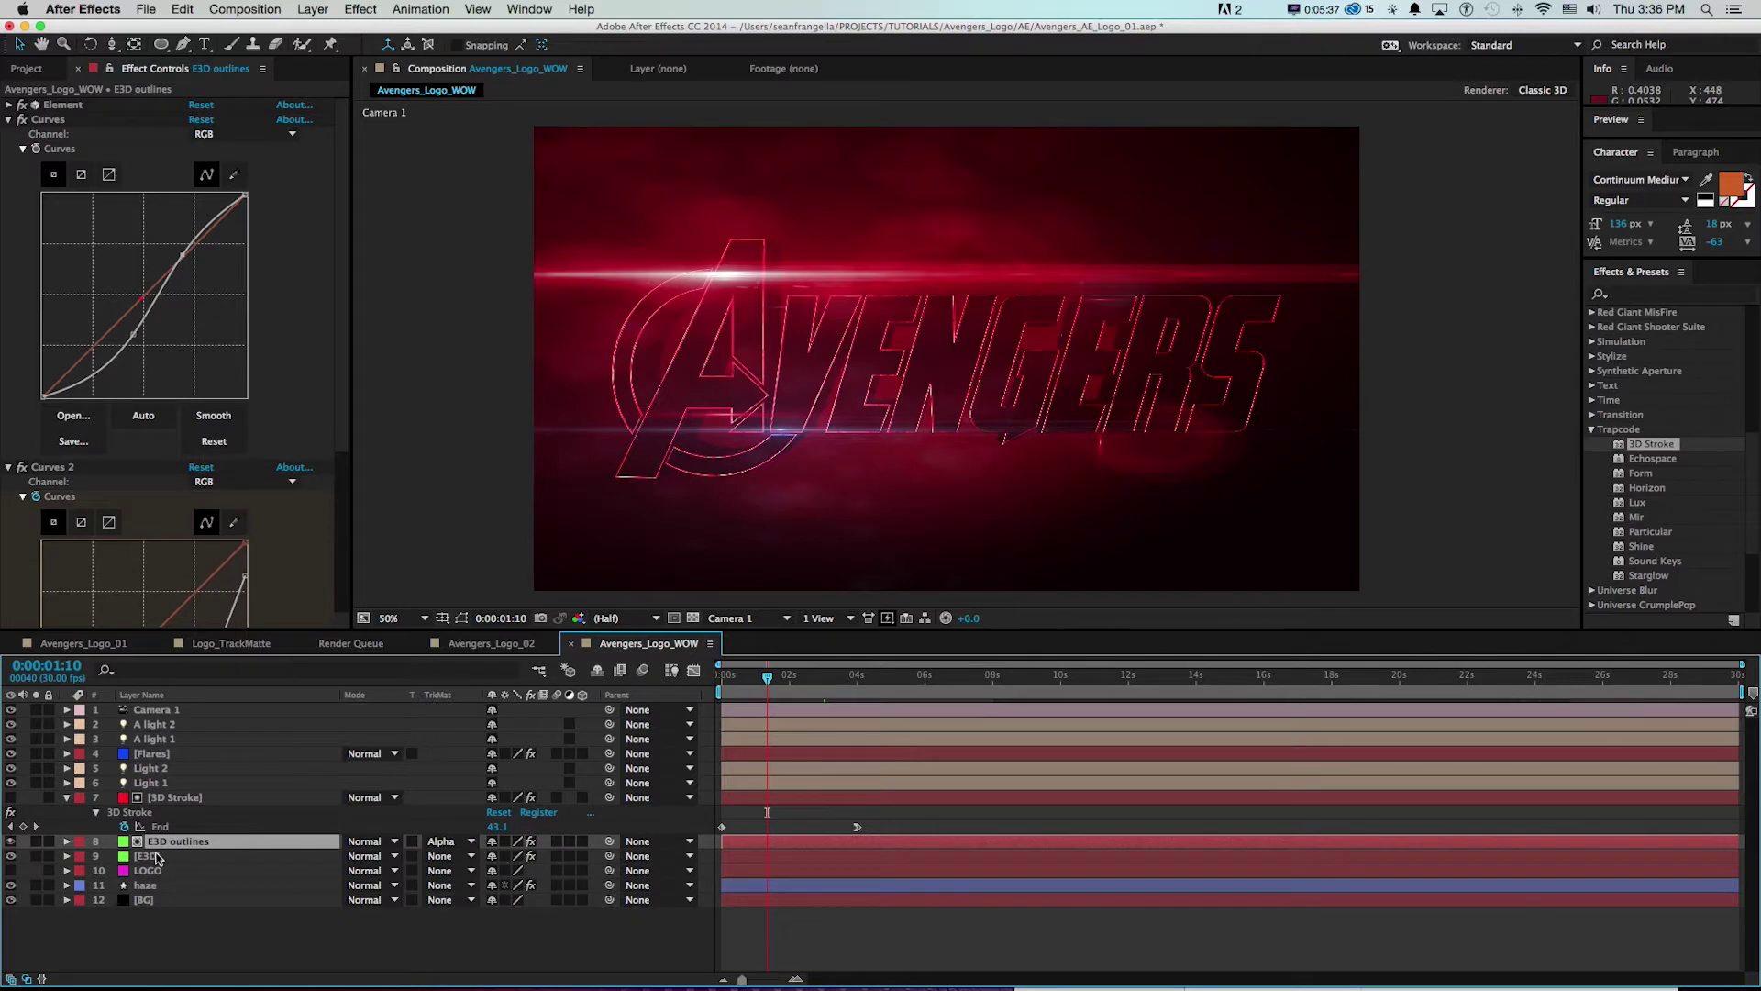
- Hide the E3D render and scrub to inspect the outlines drawing on
click(11, 856)
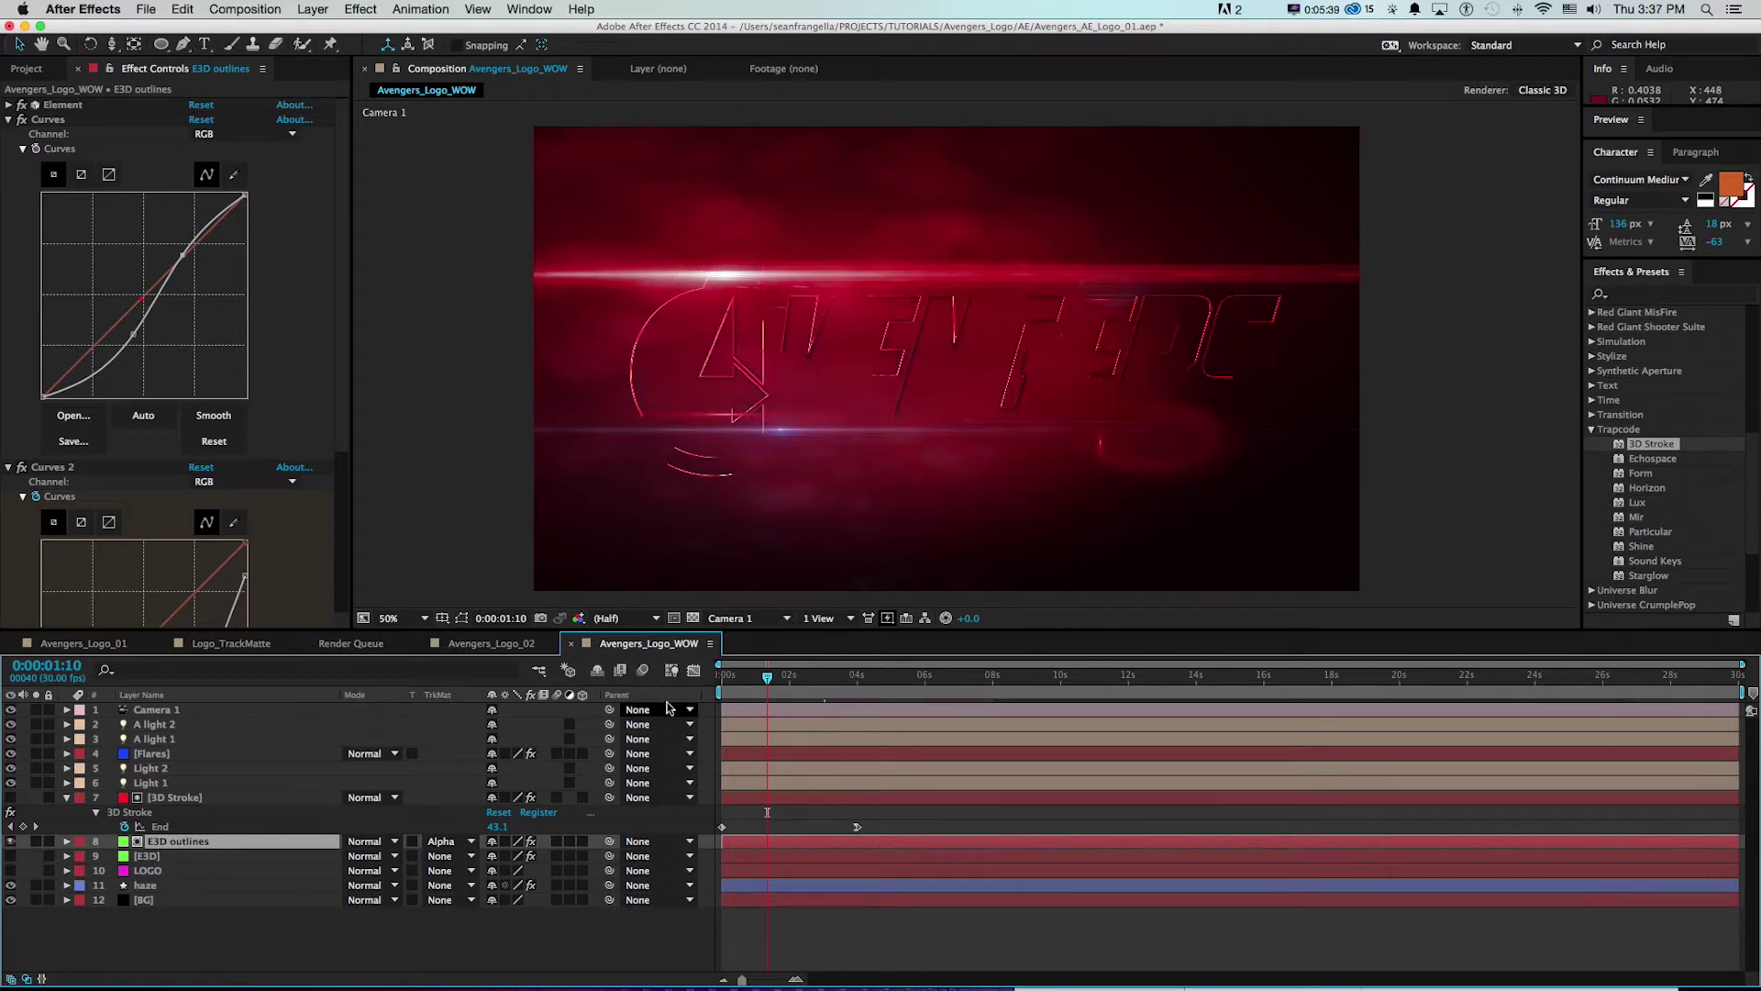
drag(758, 677, 750, 679)
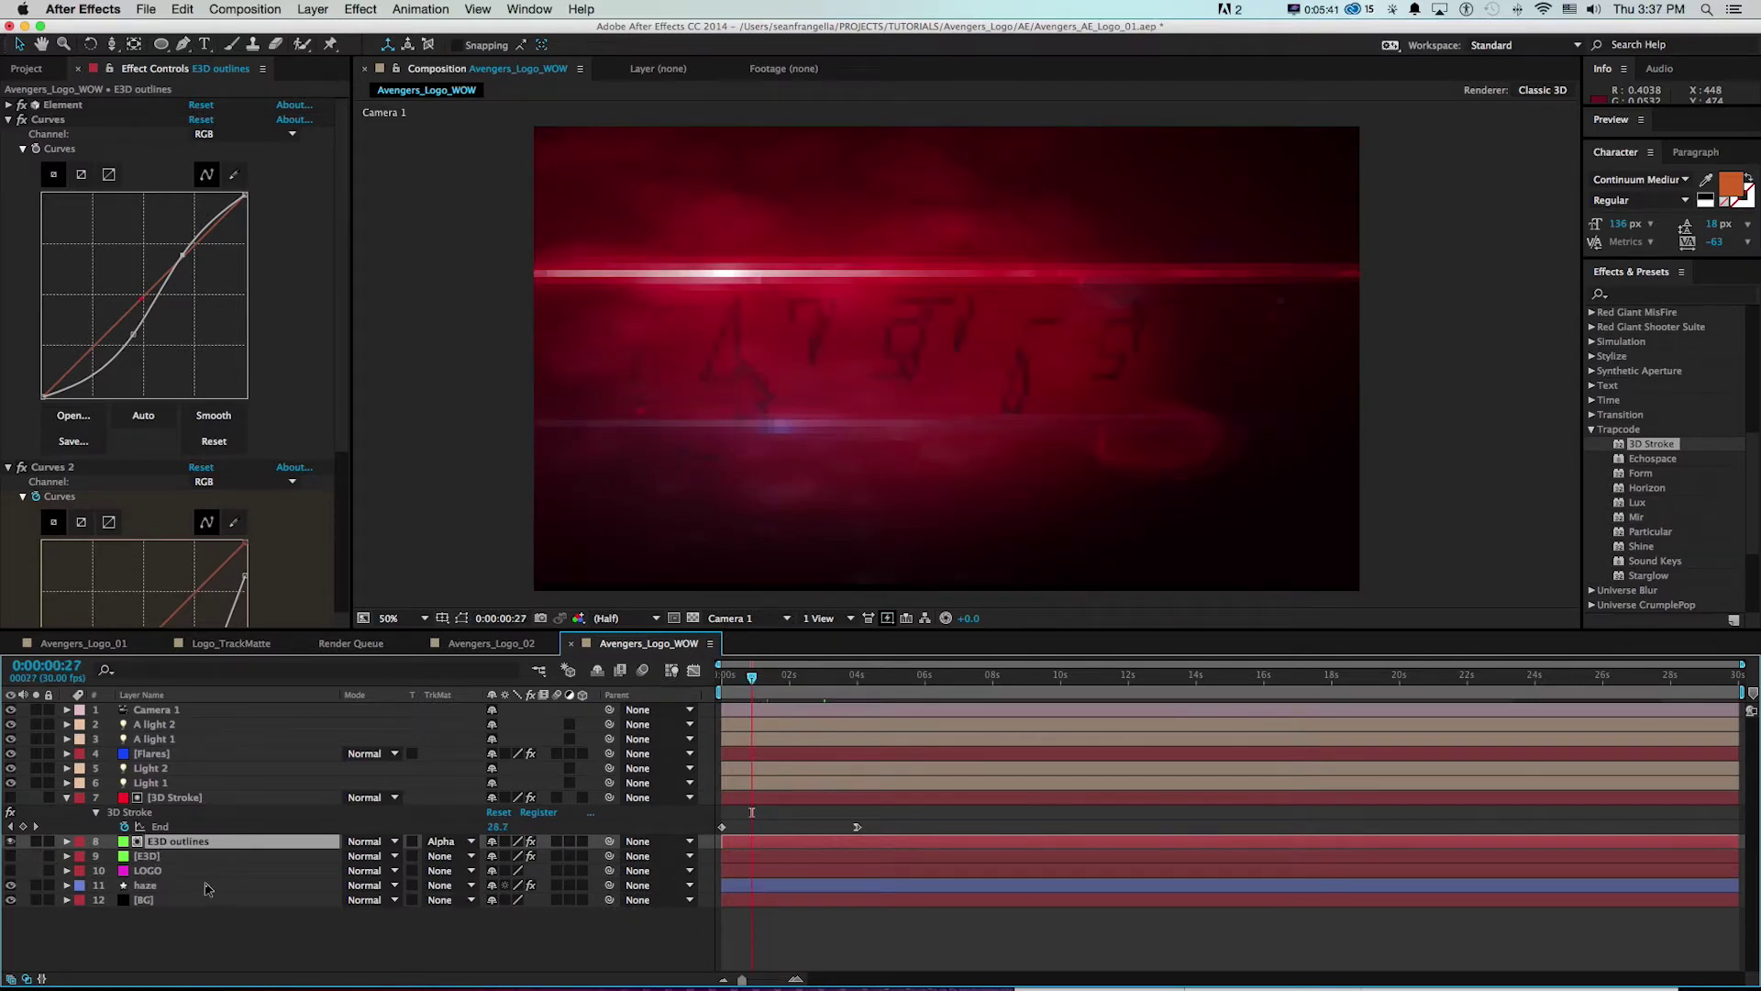
click(5, 800)
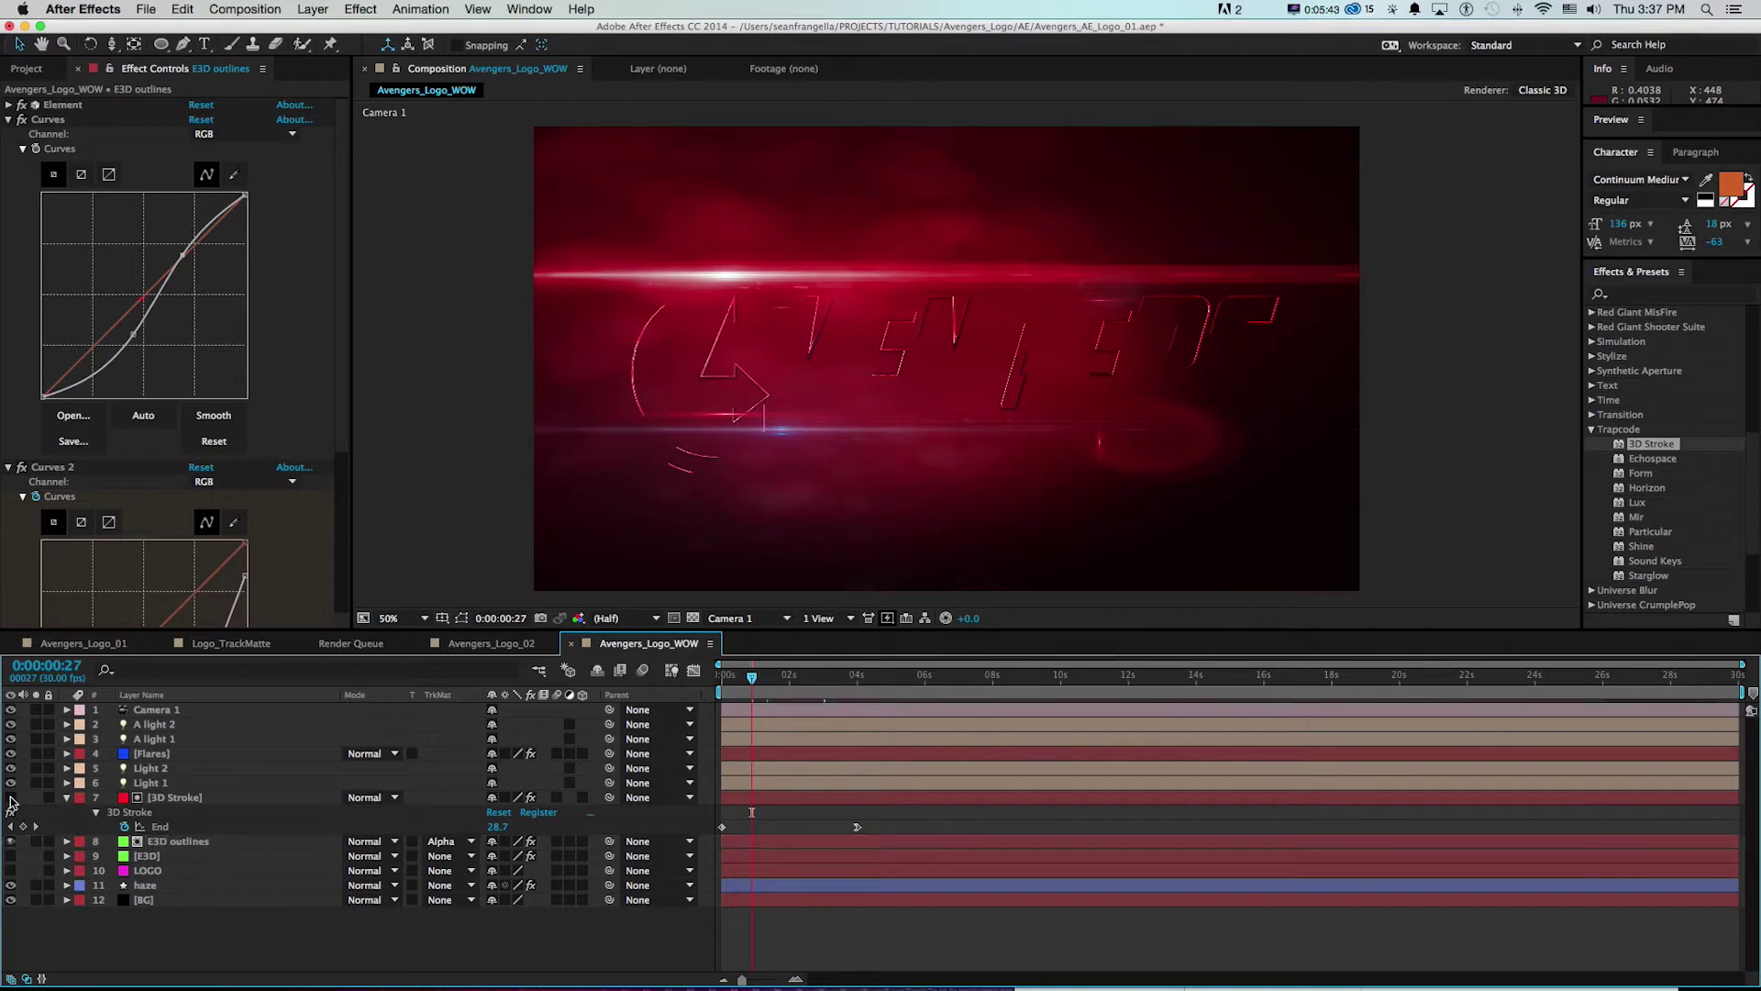
click(10, 797)
click(10, 797)
drag(757, 679, 809, 683)
- Preview the outline write-on animation and return near its start
key(KP_0)
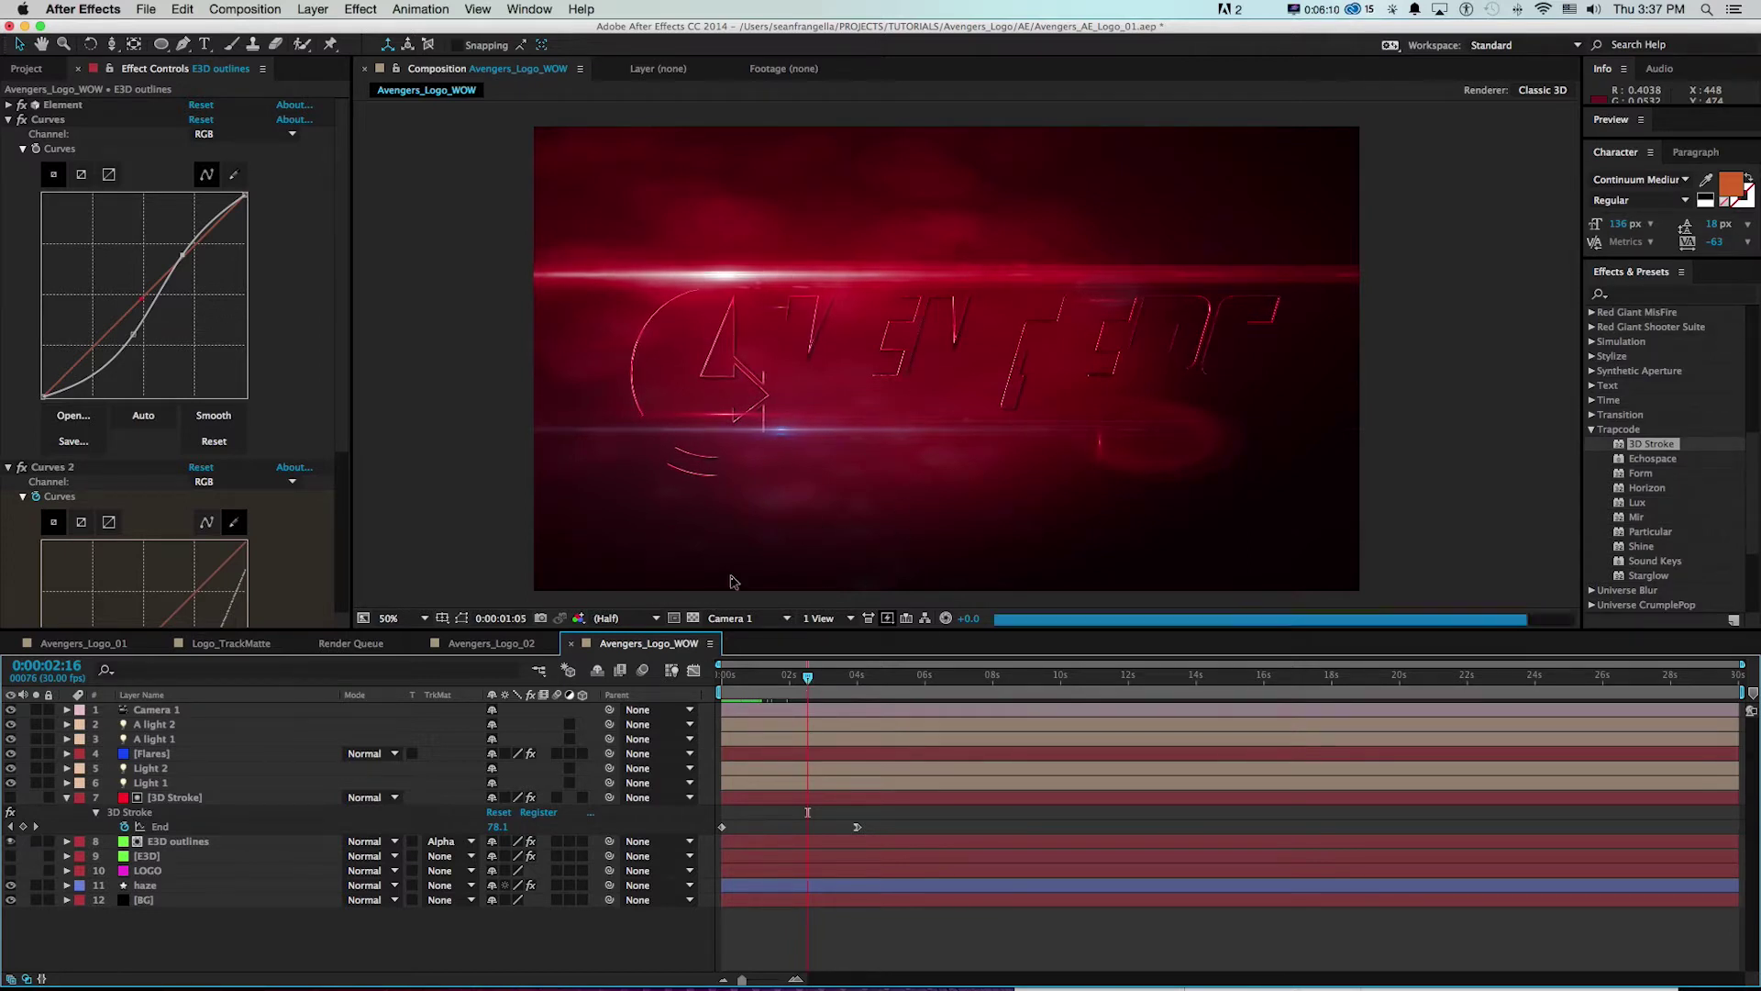
key(space)
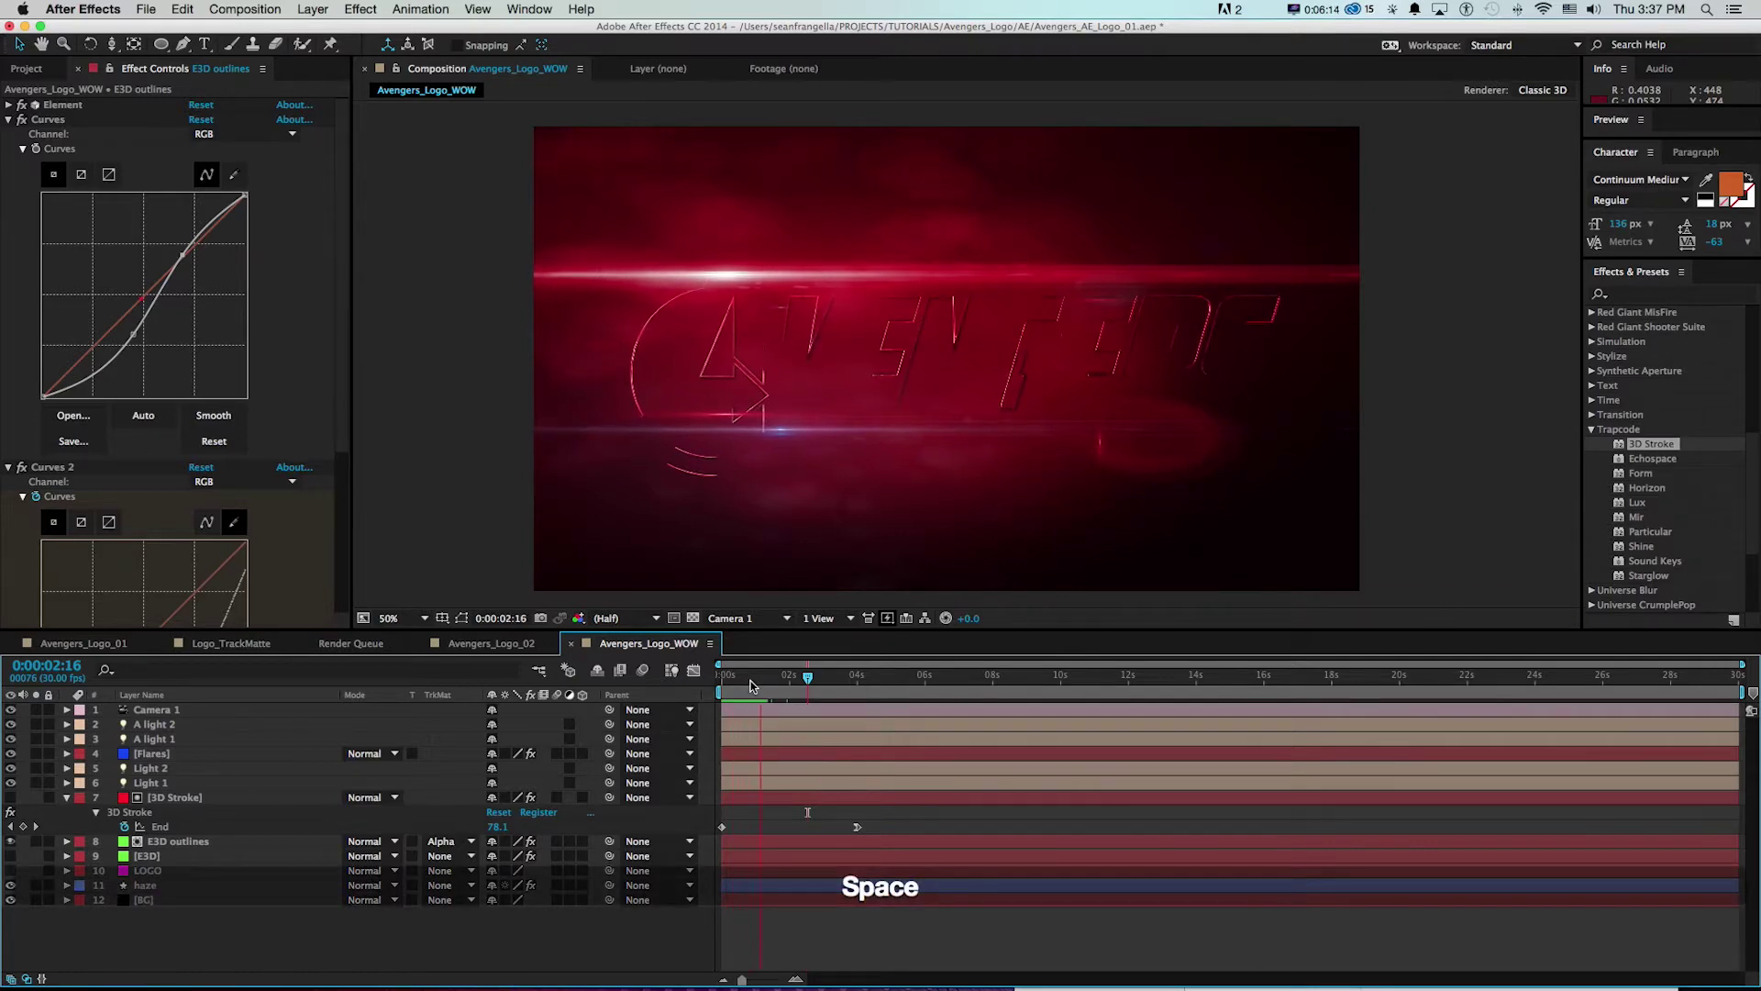
key(space)
mouse_move(751, 679)
mouse_down()
mouse_move(731, 679)
mouse_move(785, 679)
mouse_up()
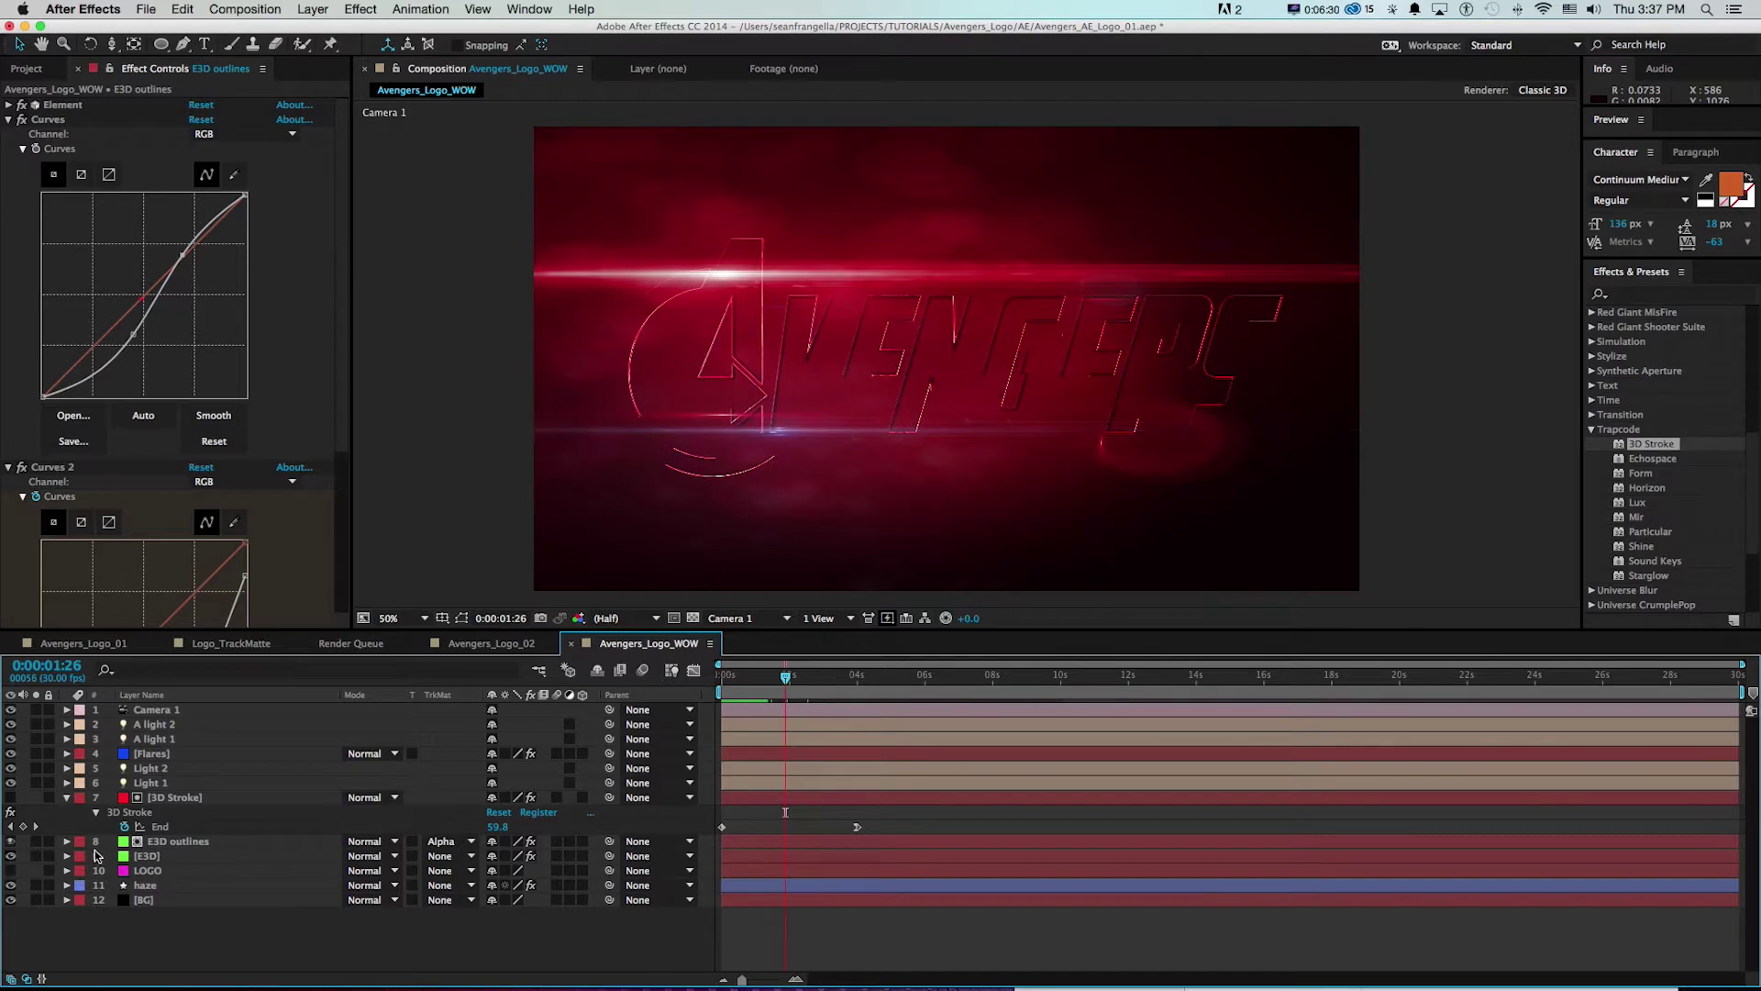
- Keyframe the E3D layer's Opacity at 0% at one second
click(138, 856)
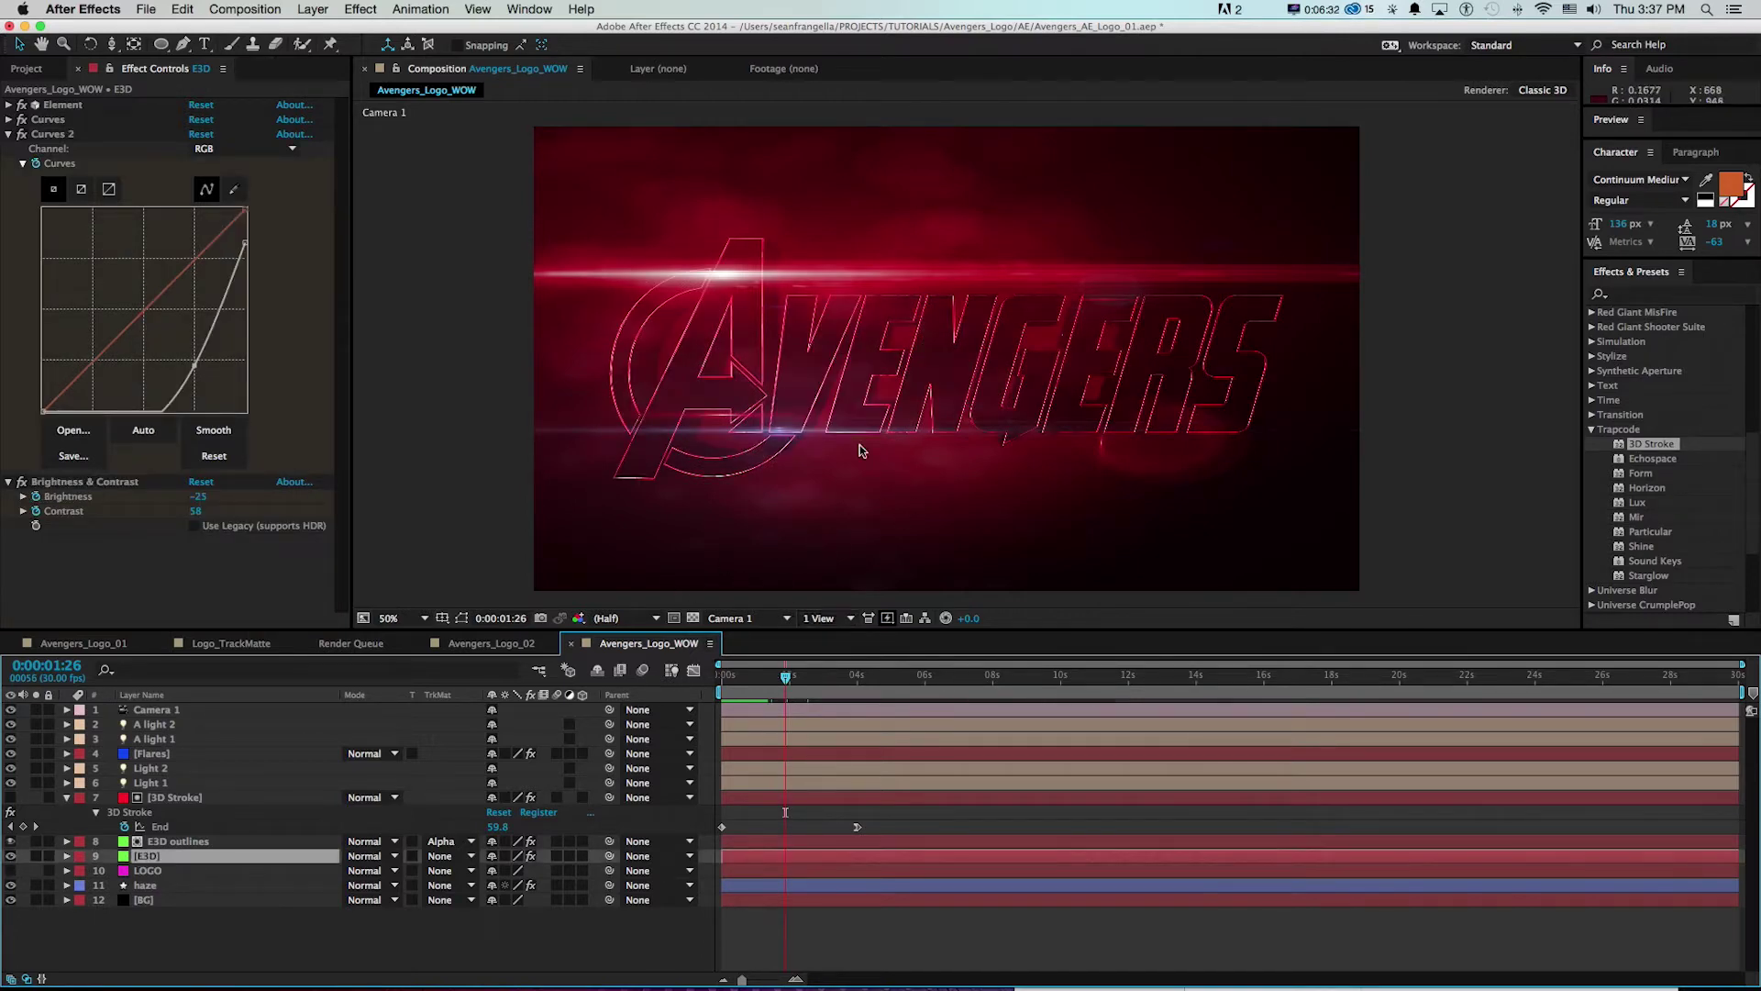
drag(781, 690, 755, 684)
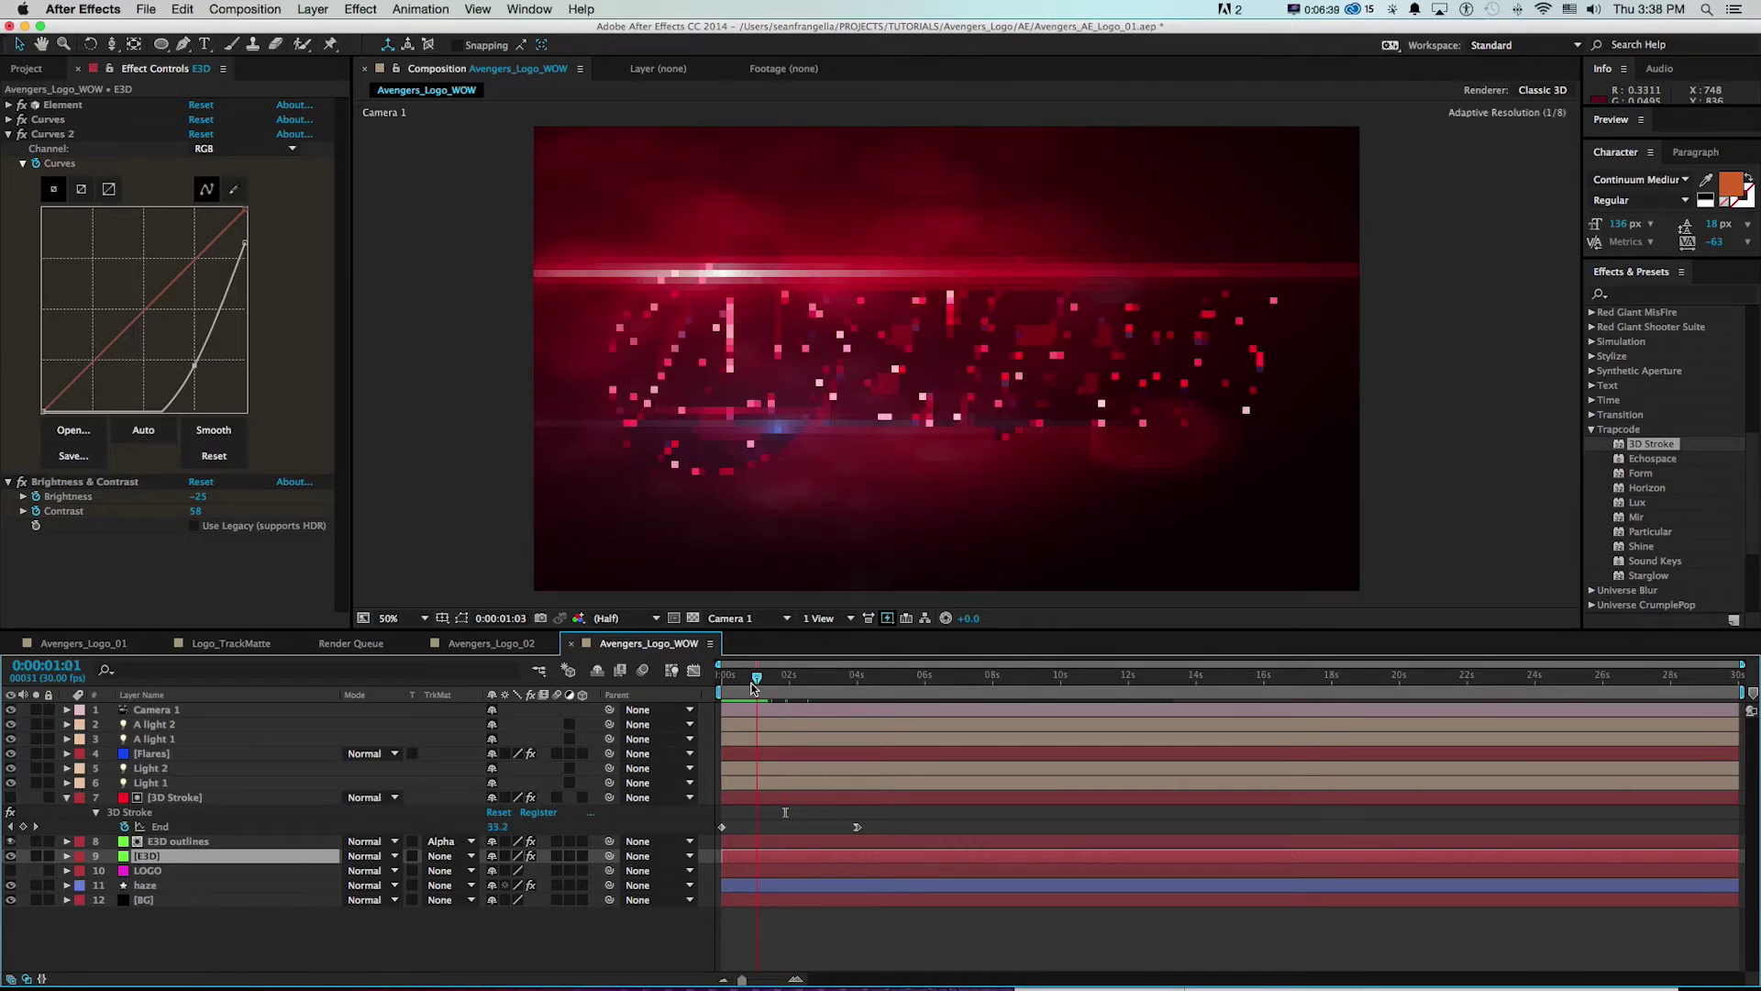
key(t)
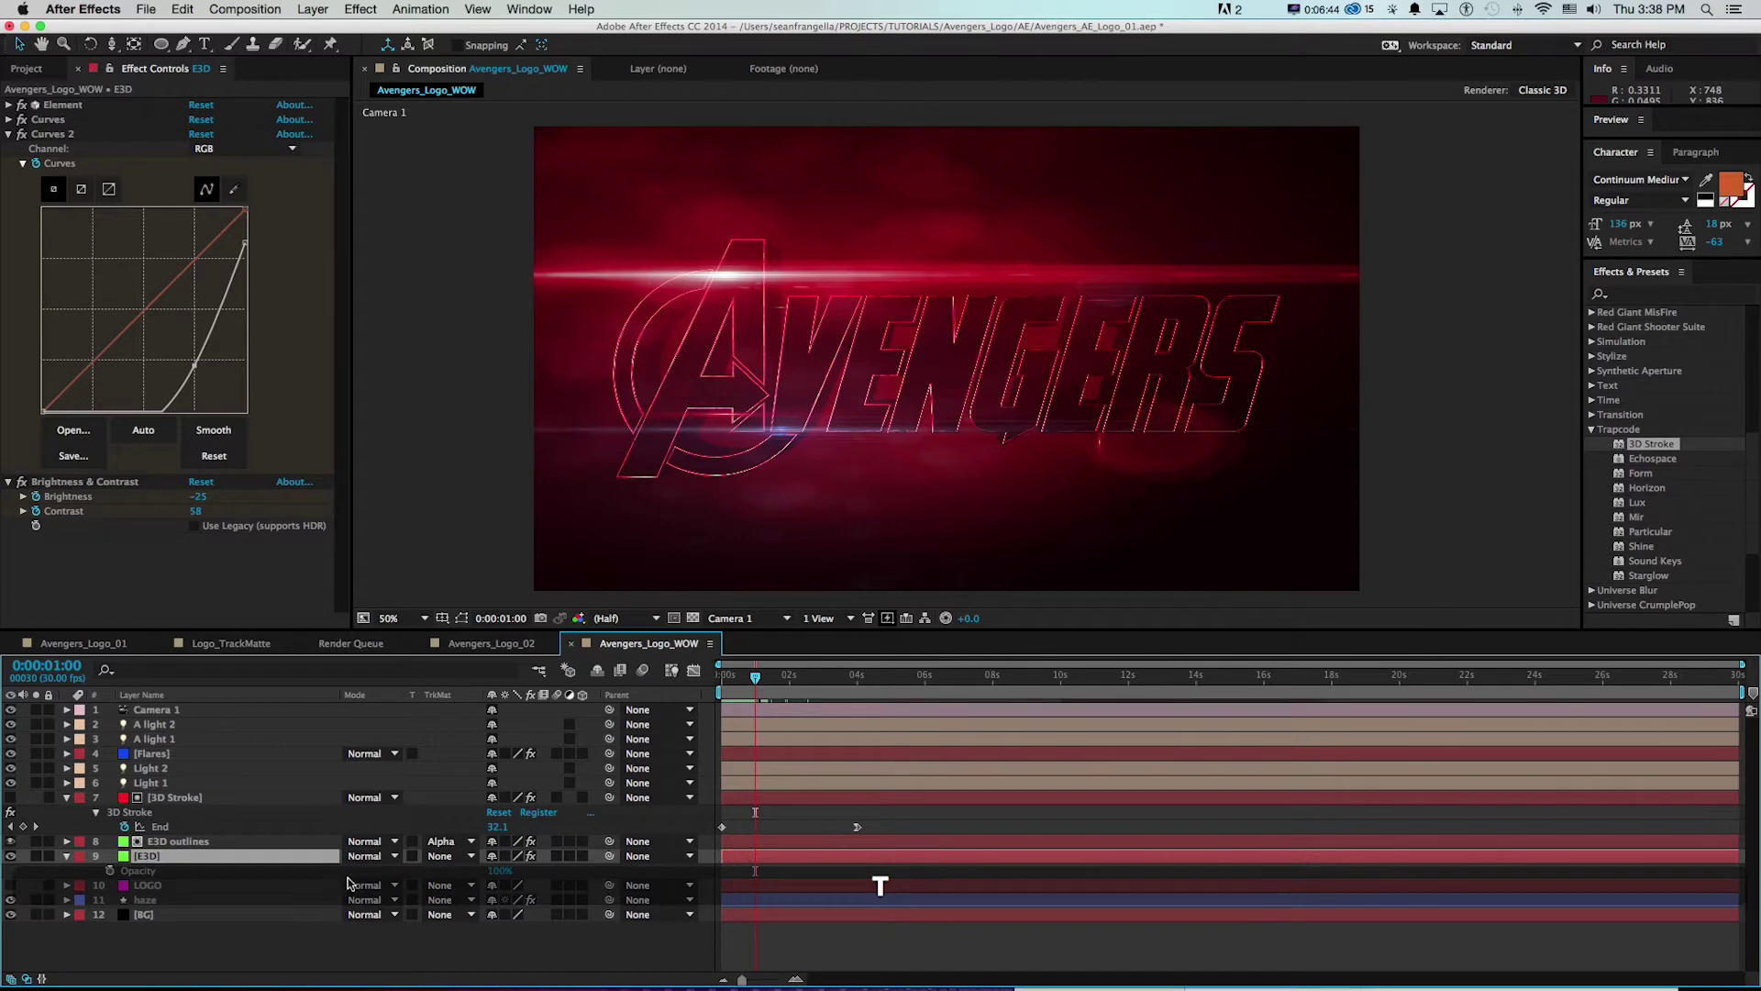
click(499, 871)
text(0)
key(Return)
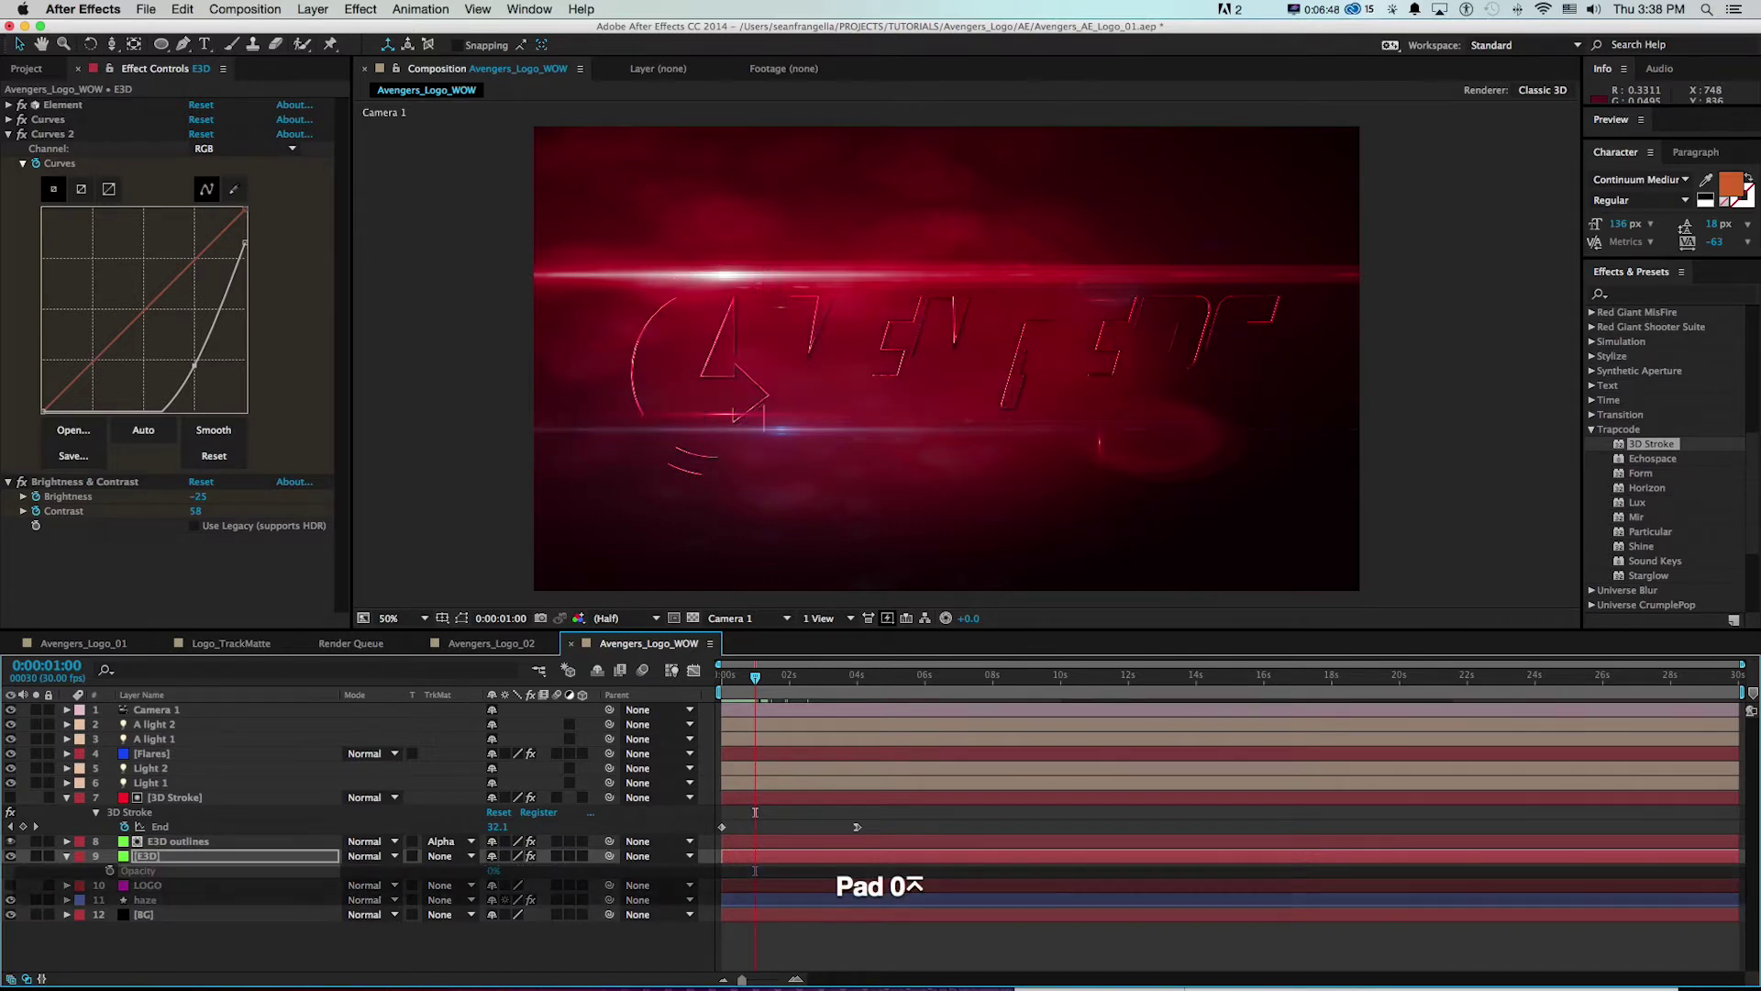
click(110, 870)
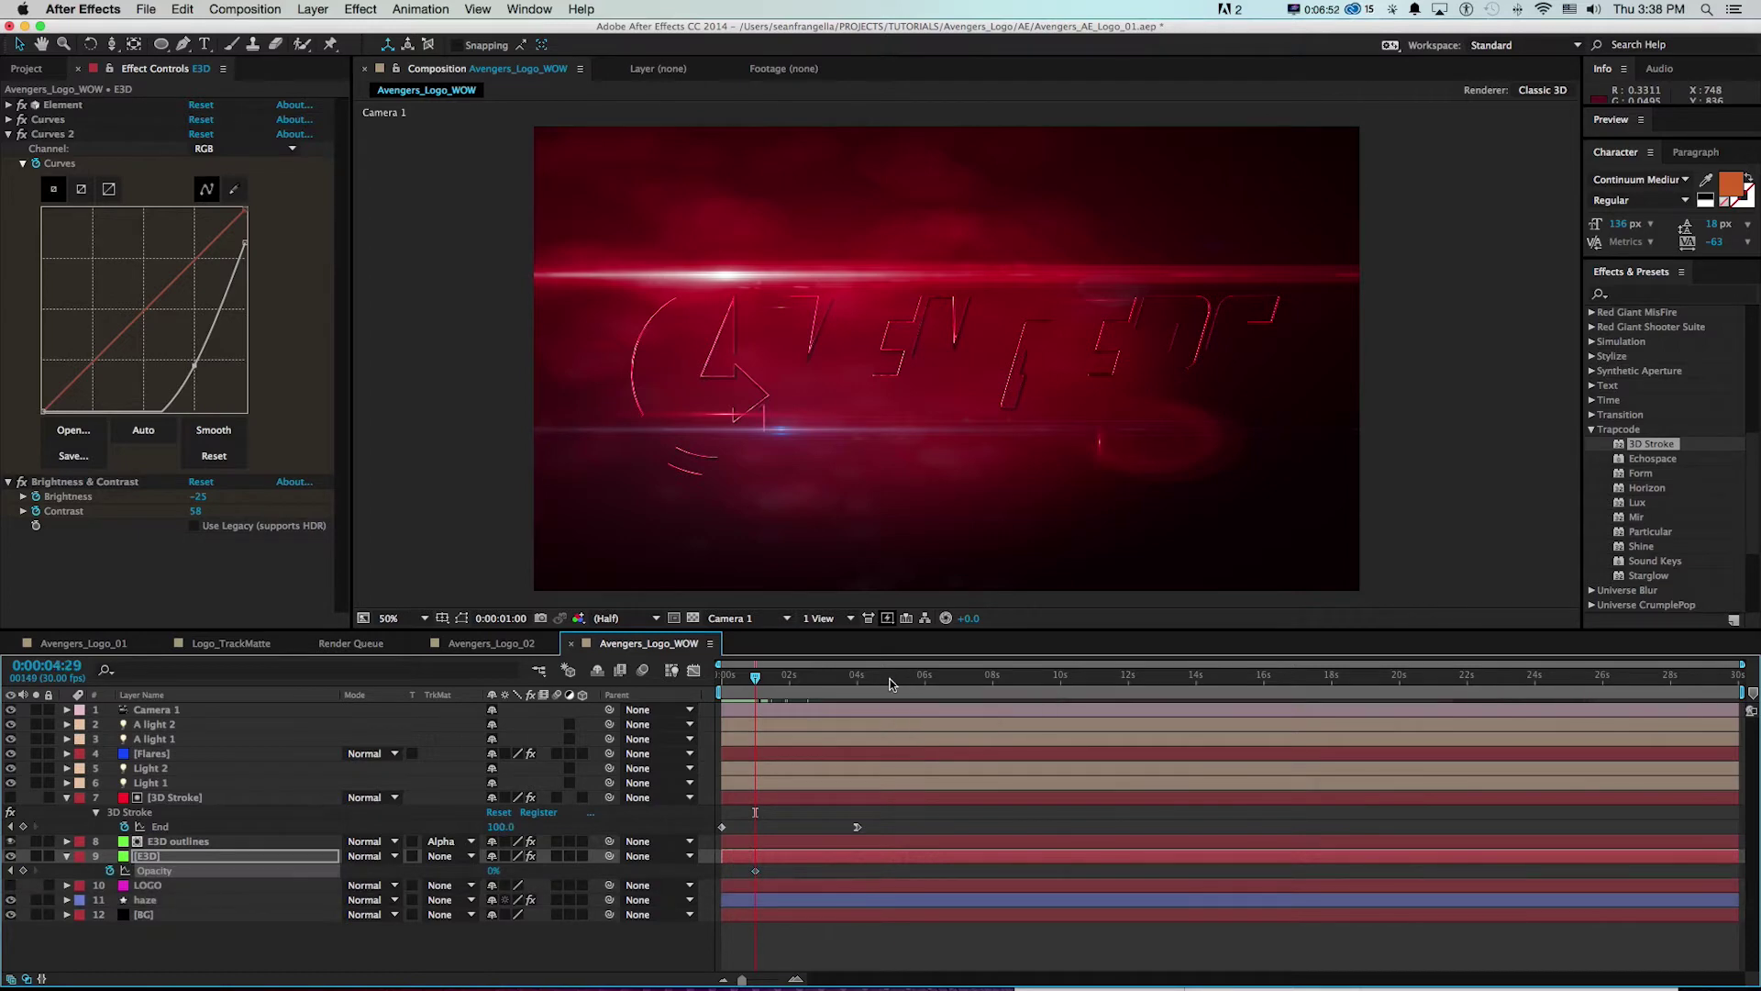
- Add a 100% Opacity keyframe at five seconds and apply Easy Ease In to it
click(890, 679)
key(Page_Down)
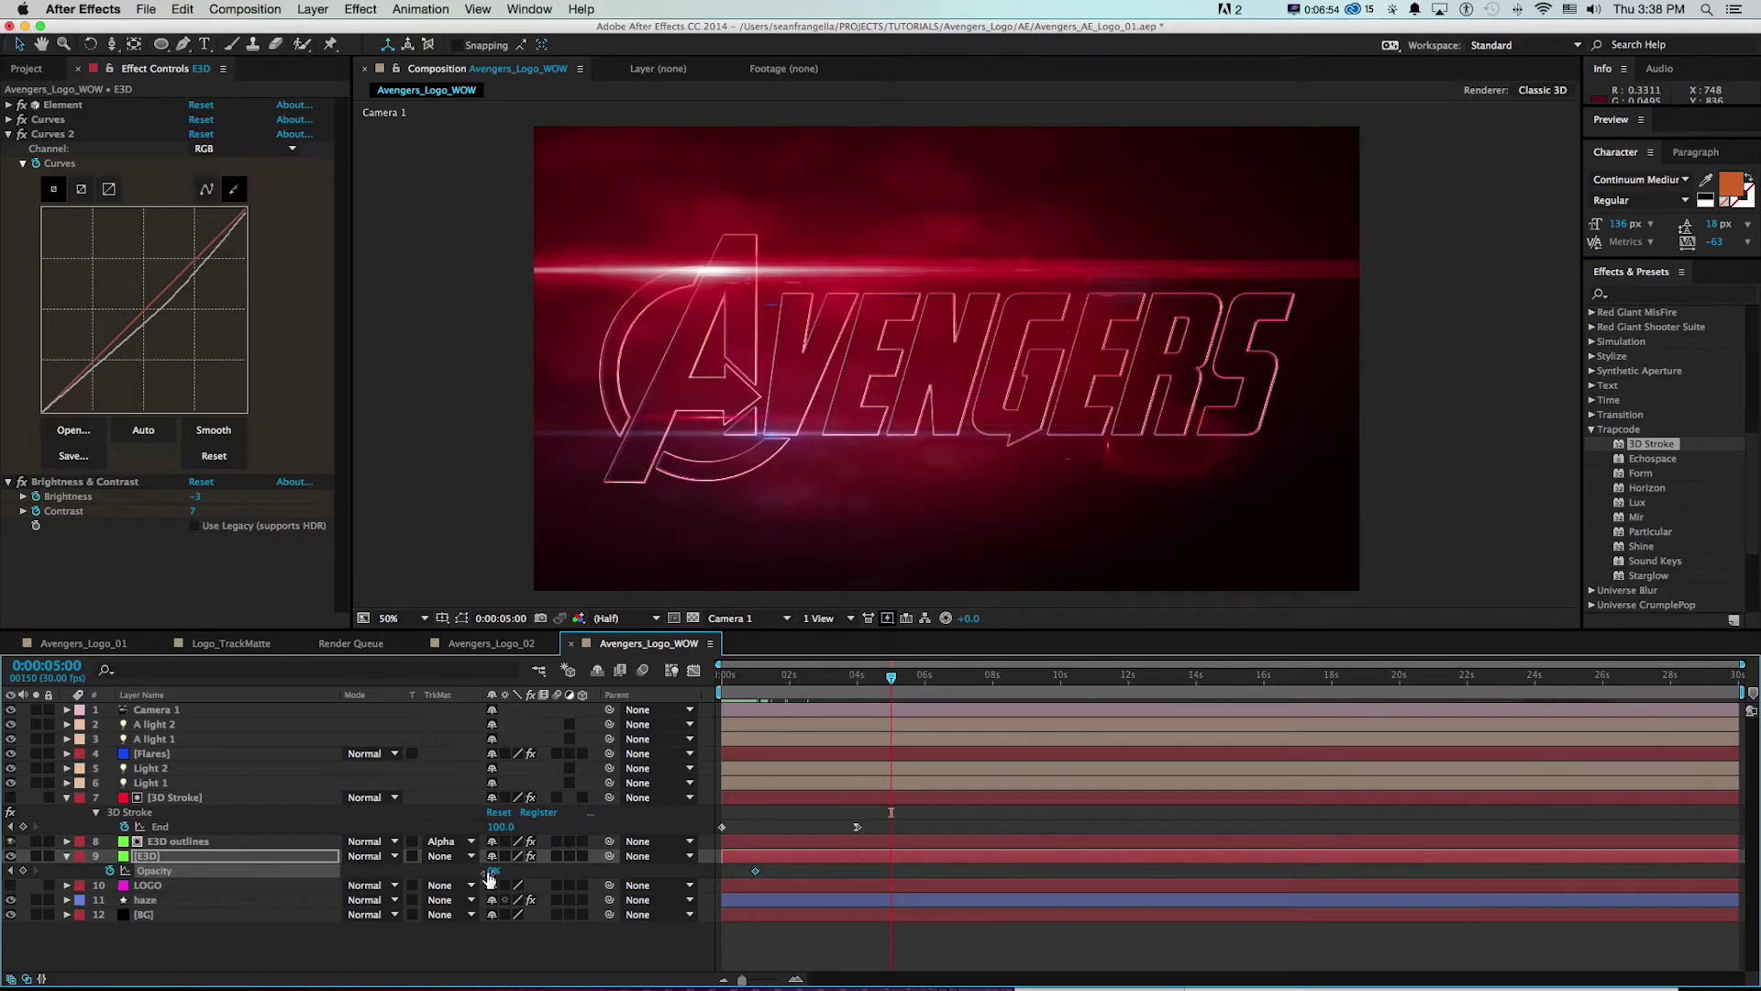
click(493, 870)
text(100)
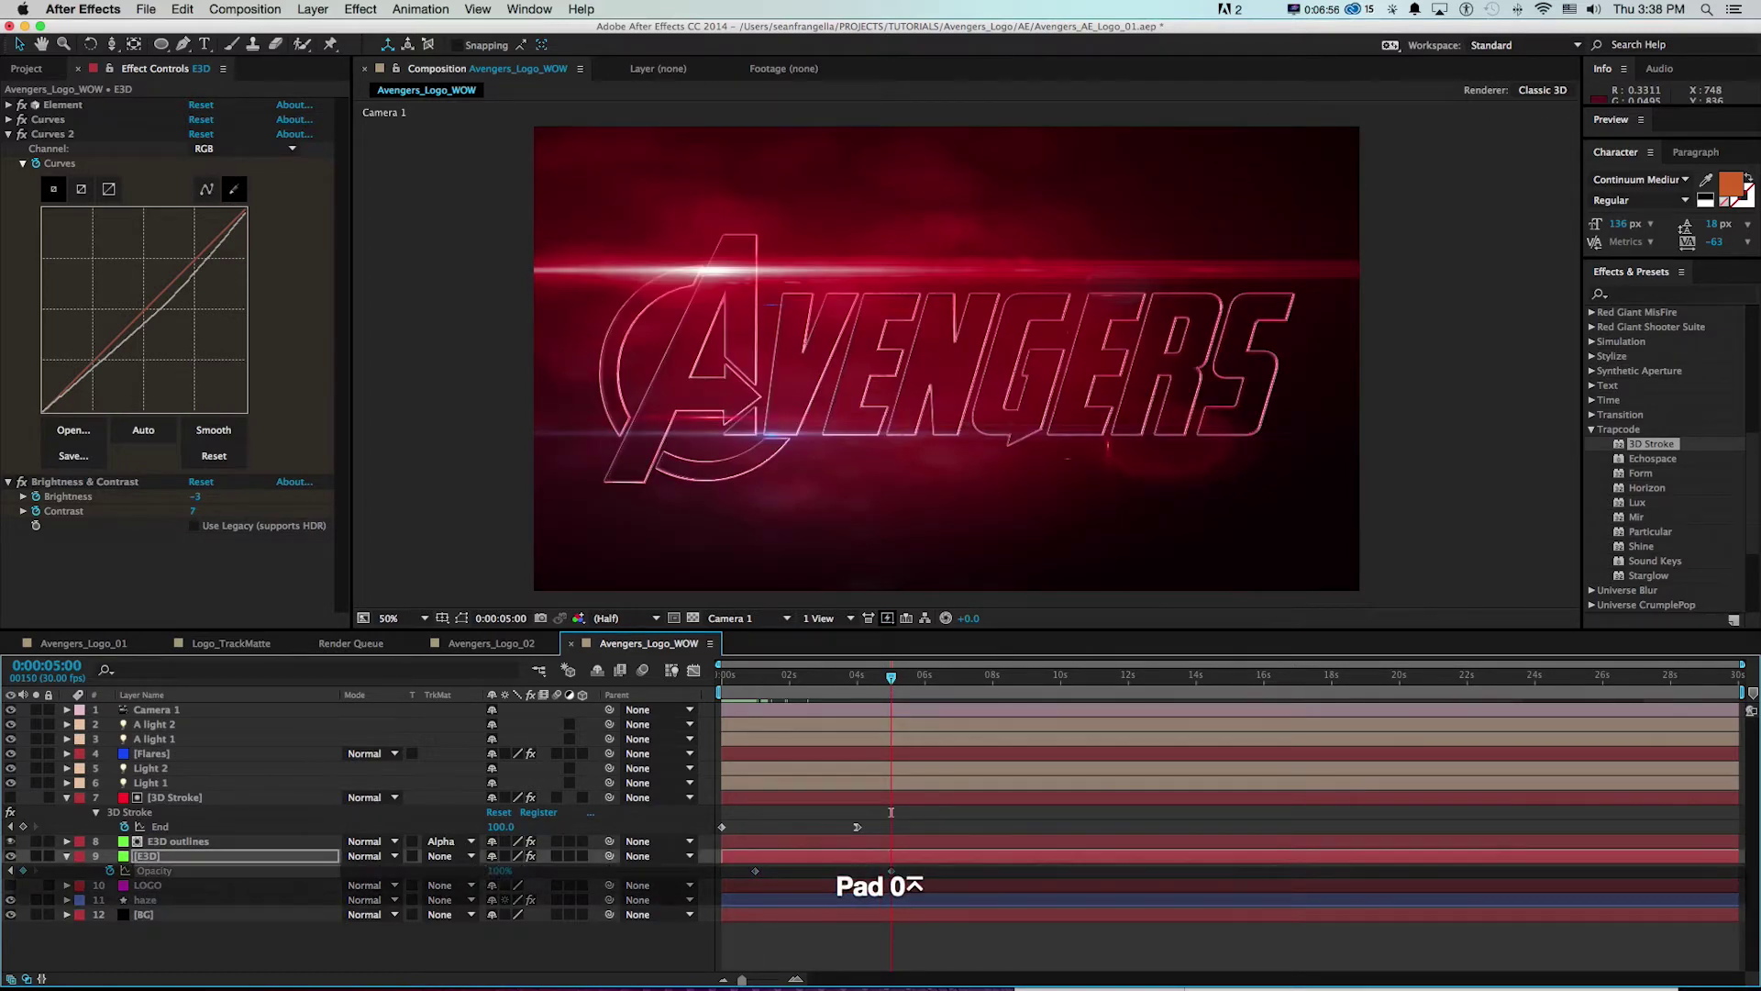
key(Return)
right_click(890, 870)
mouse_move(1059, 967)
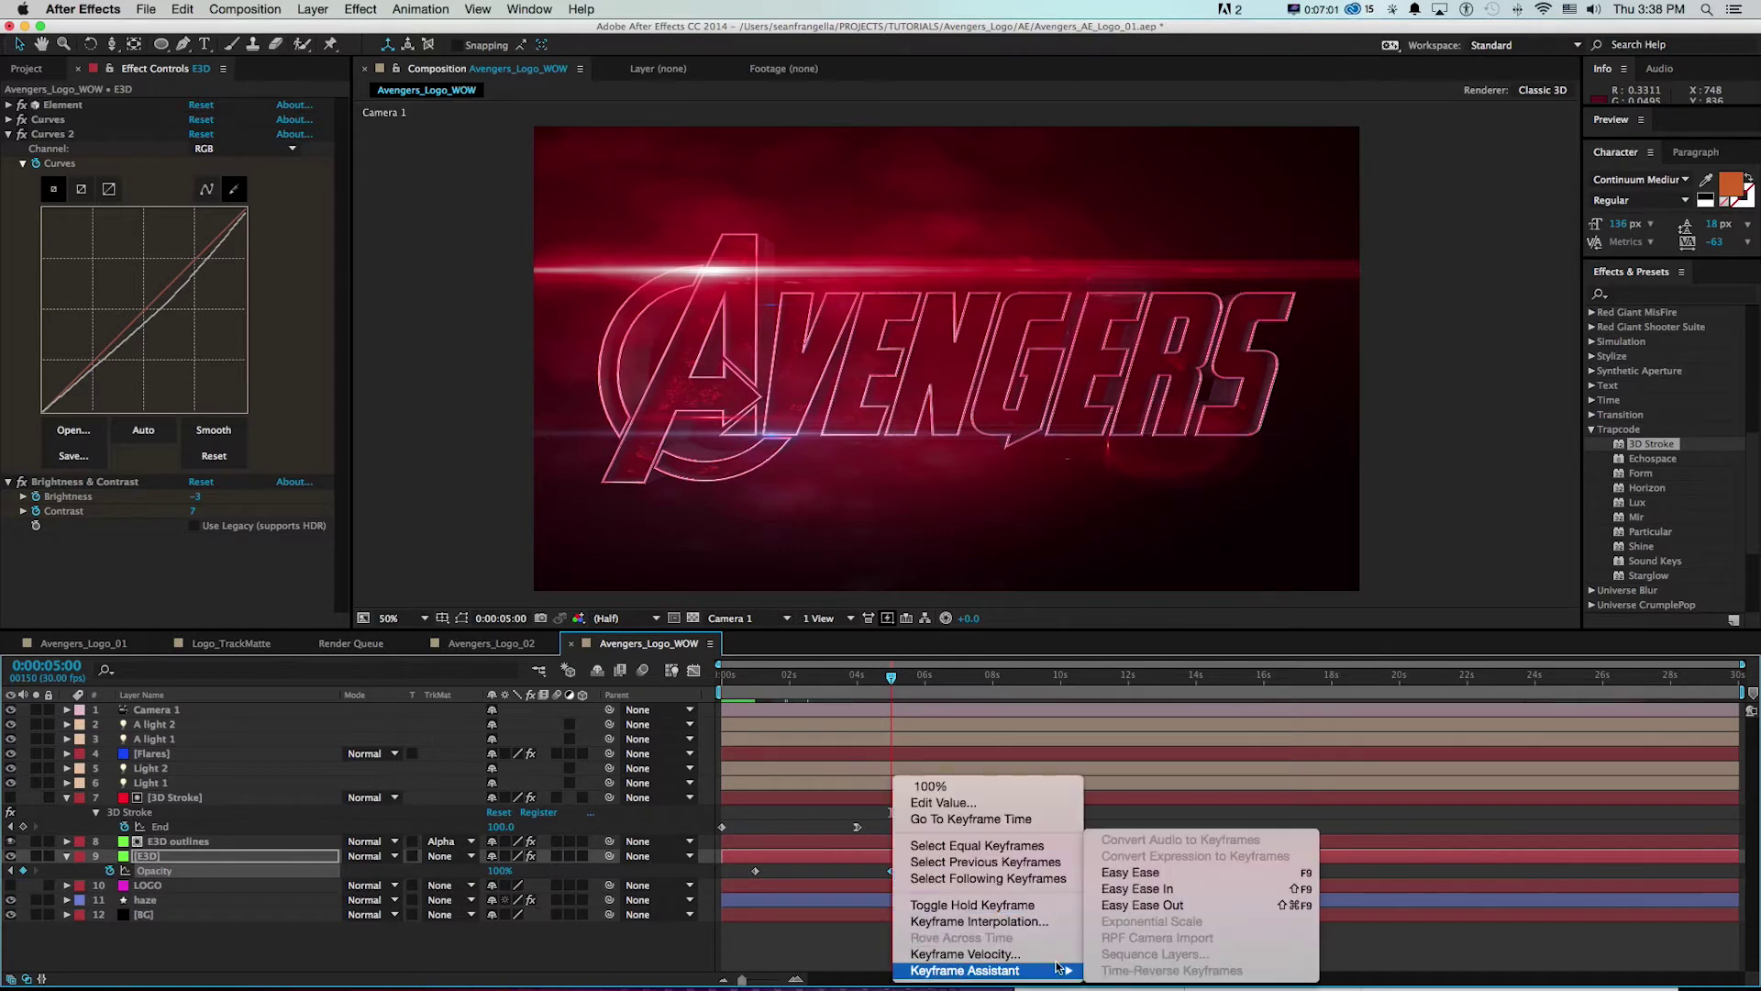
click(1133, 887)
- Scrub through the E3D fade-in to check it, then save the project
click(746, 676)
drag(746, 676, 802, 679)
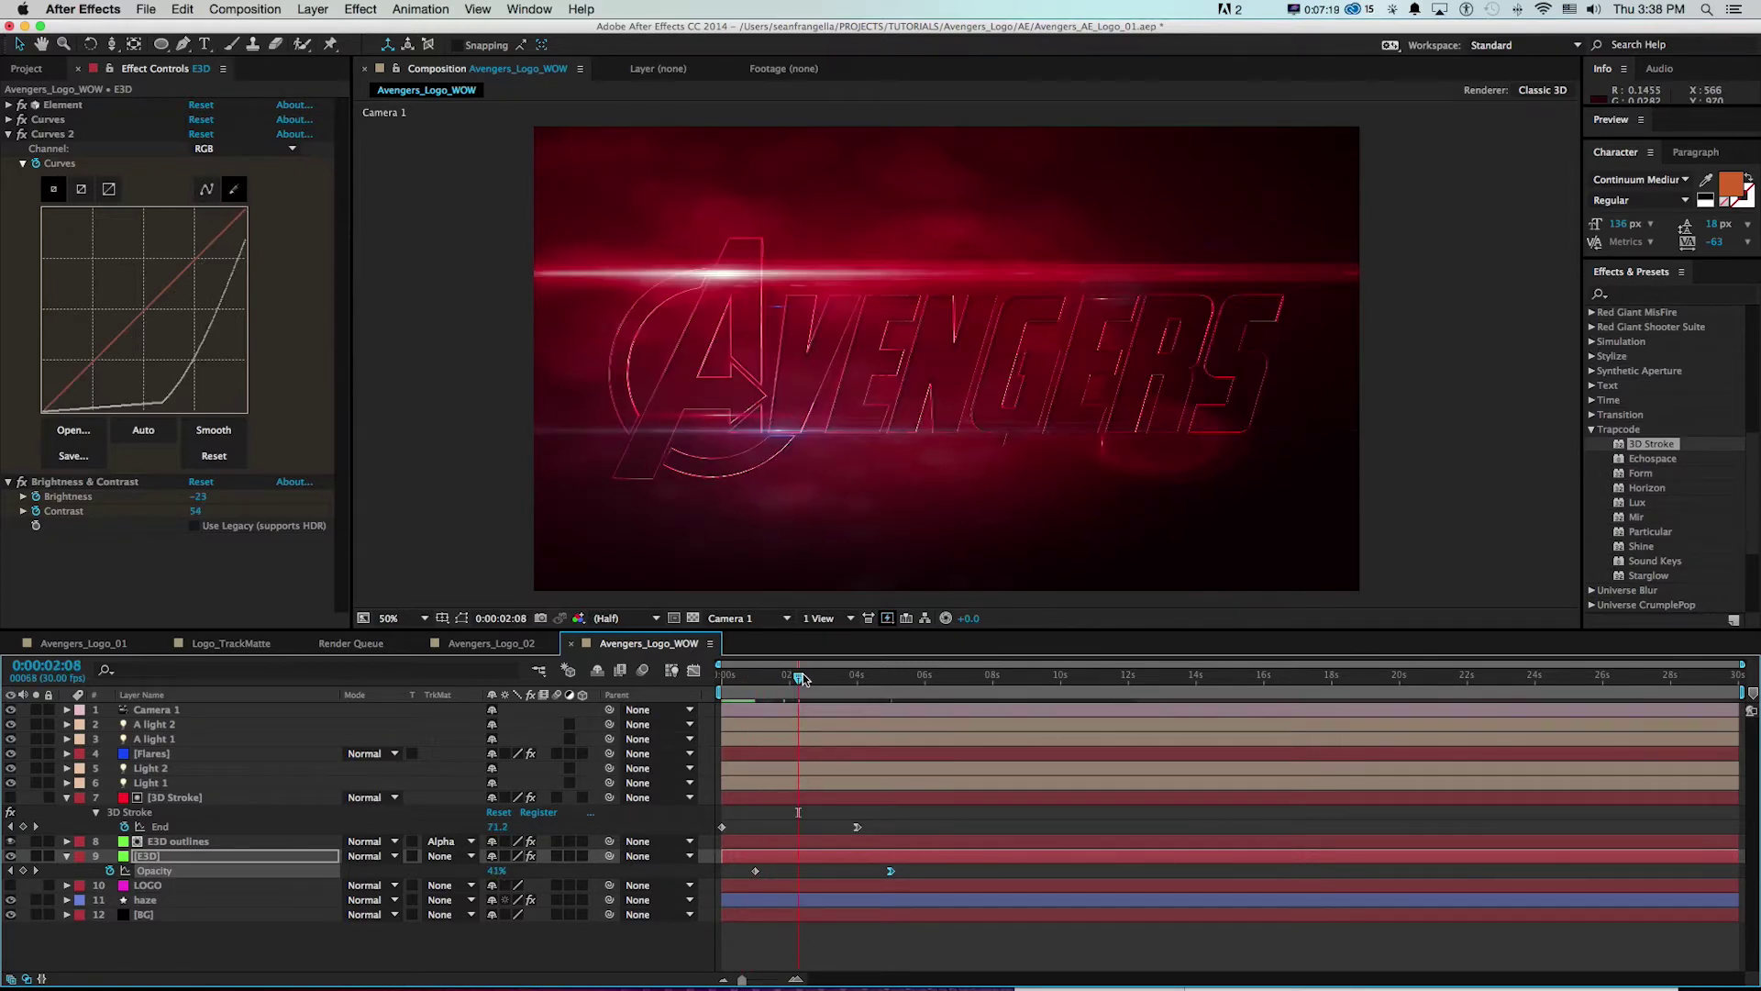
click(814, 678)
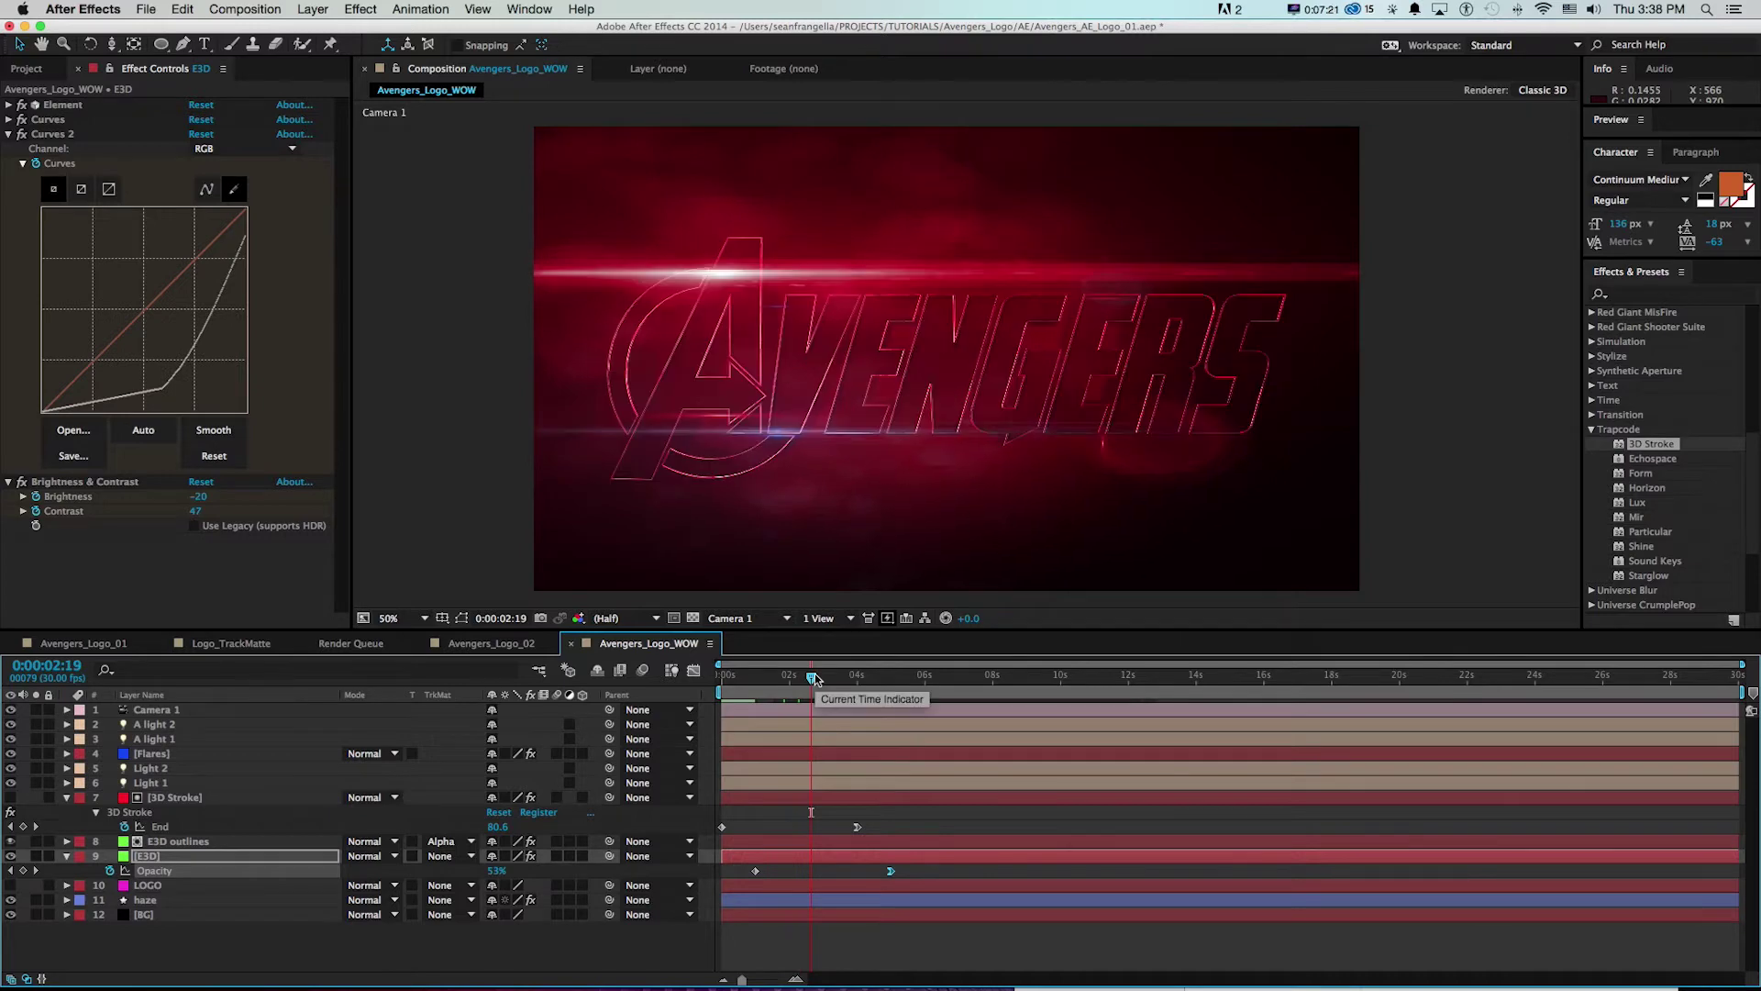
drag(813, 678, 871, 679)
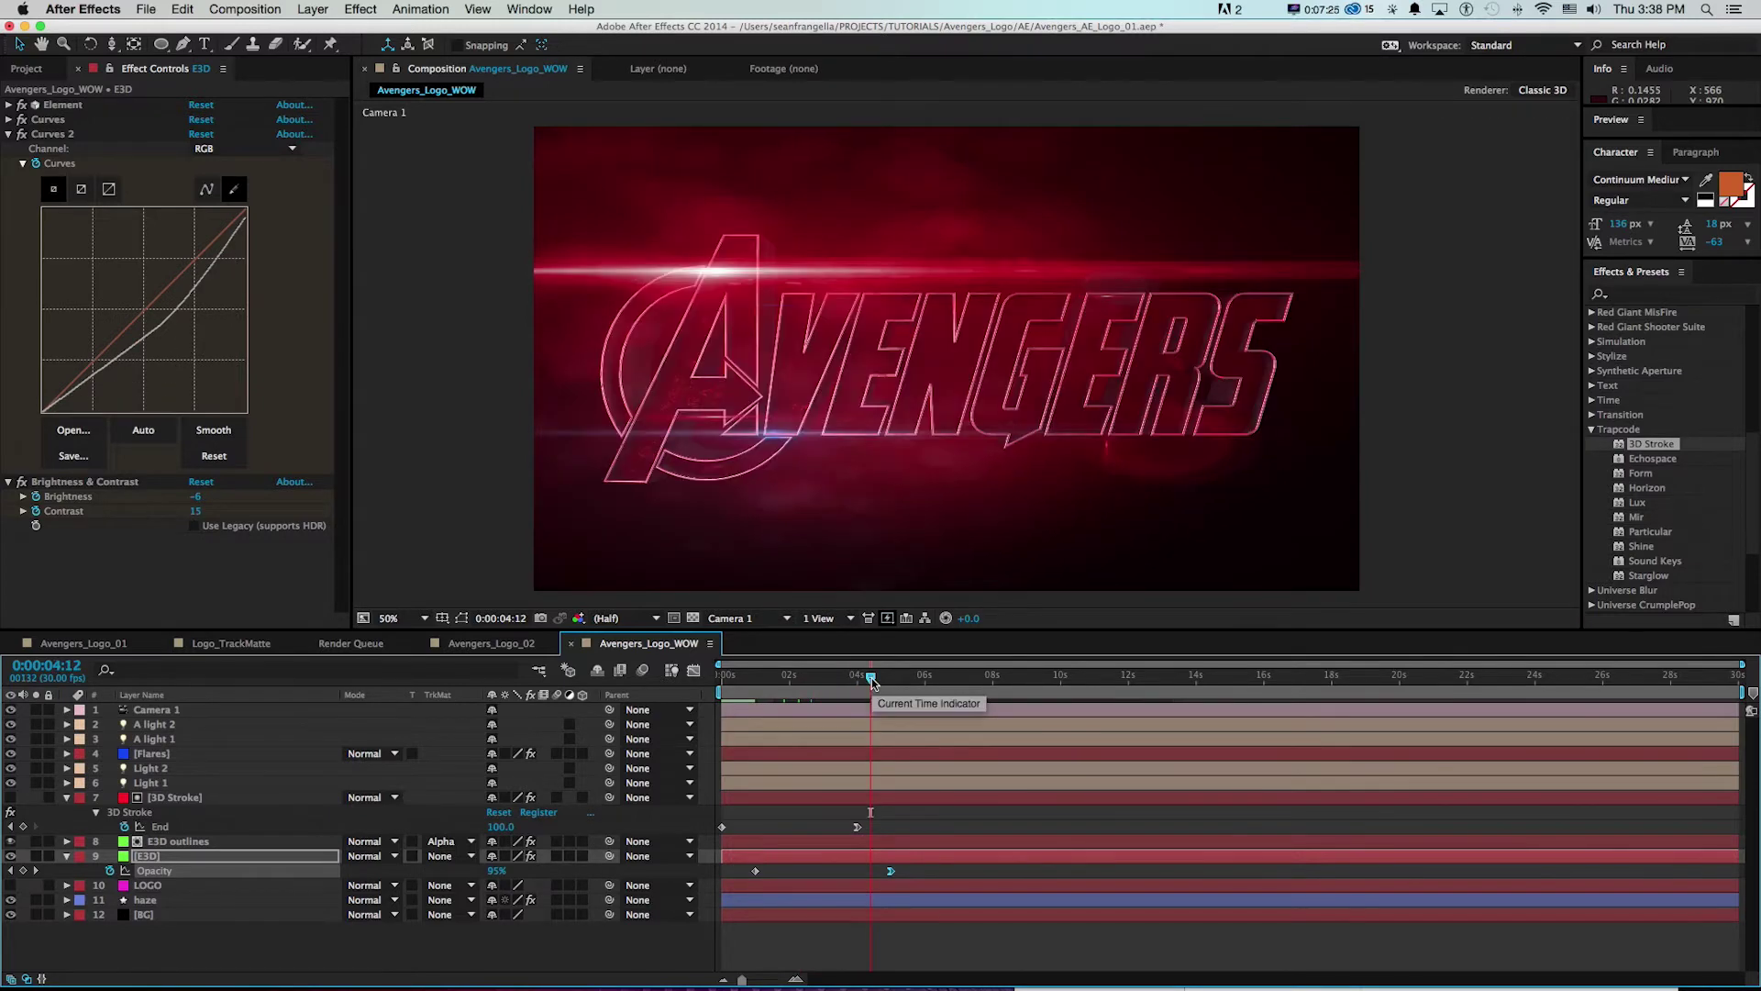
mouse_move(872, 683)
mouse_down()
mouse_move(757, 684)
mouse_move(807, 691)
mouse_up()
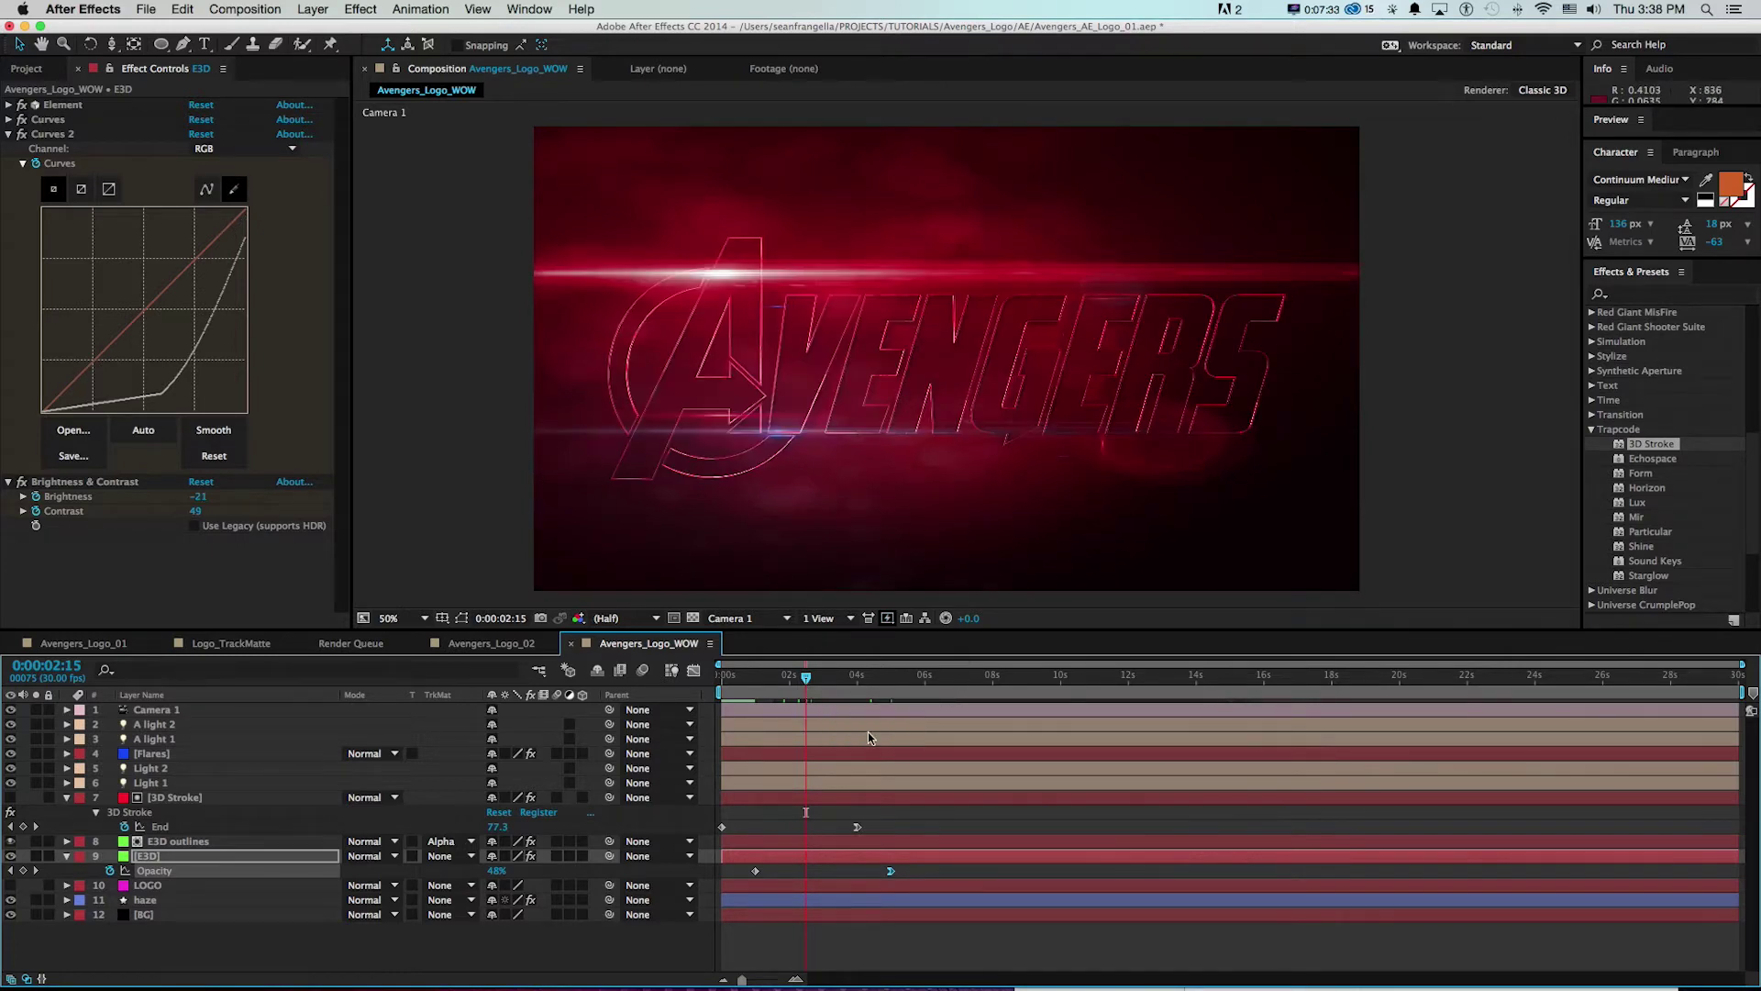
drag(876, 687, 891, 687)
key(super+s)
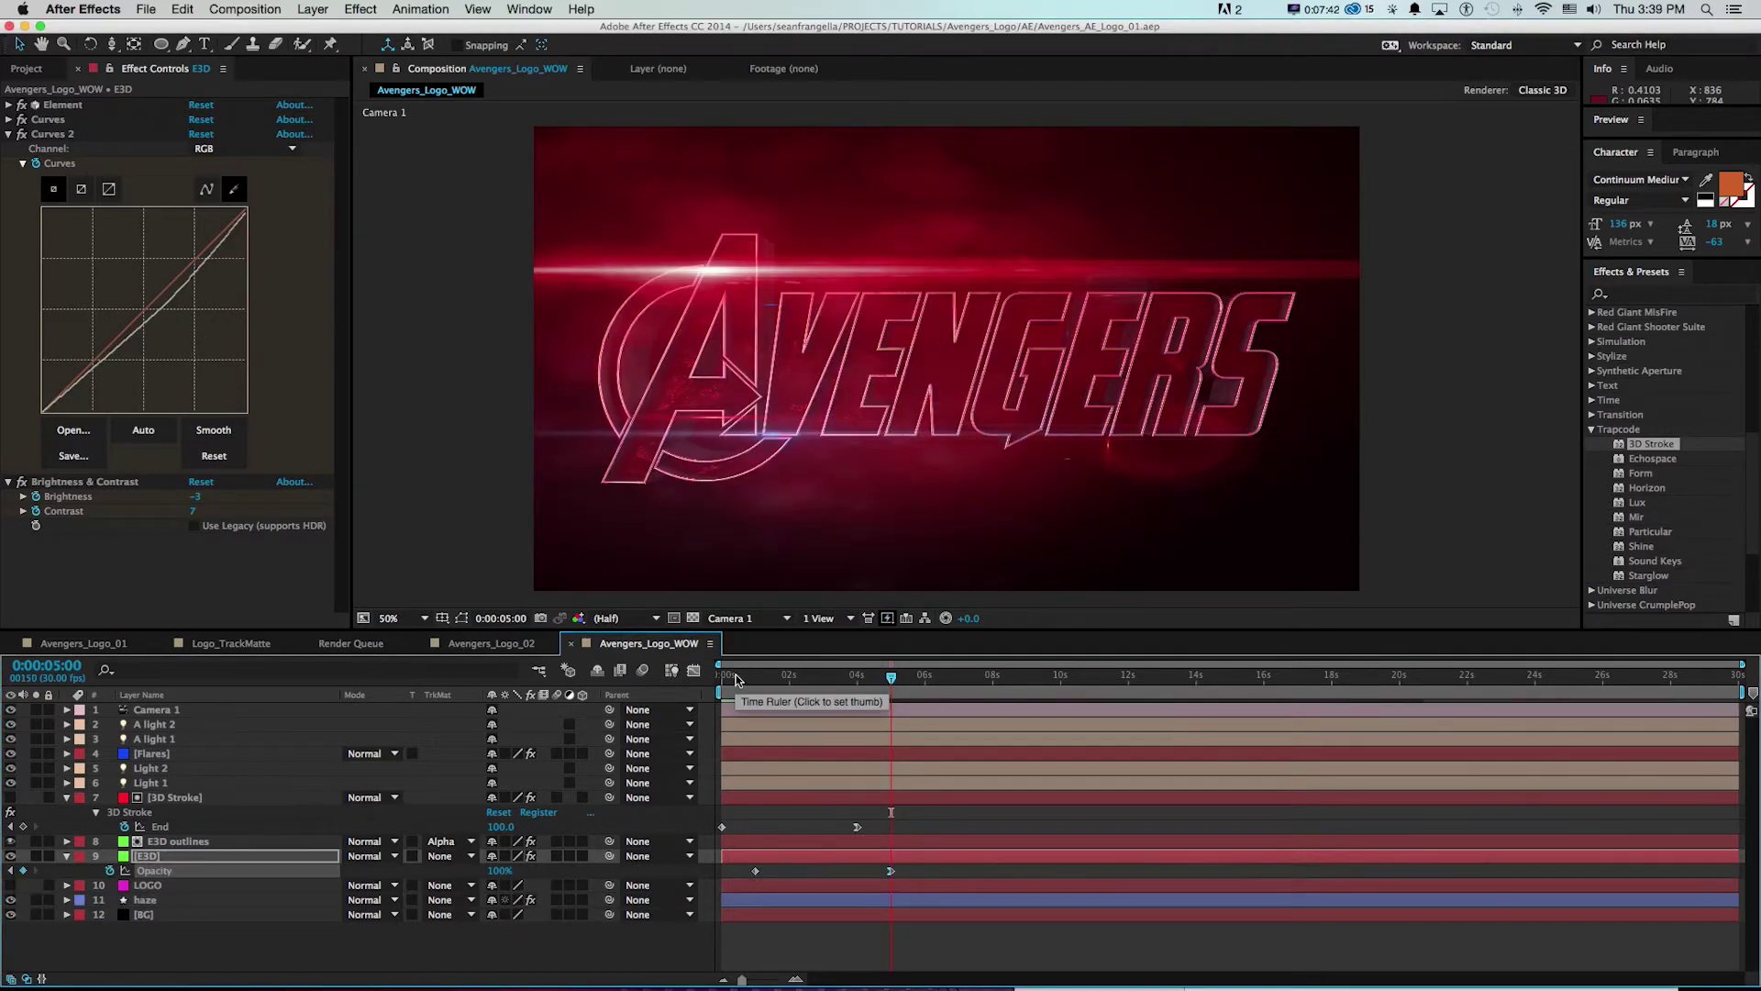
key(Home)
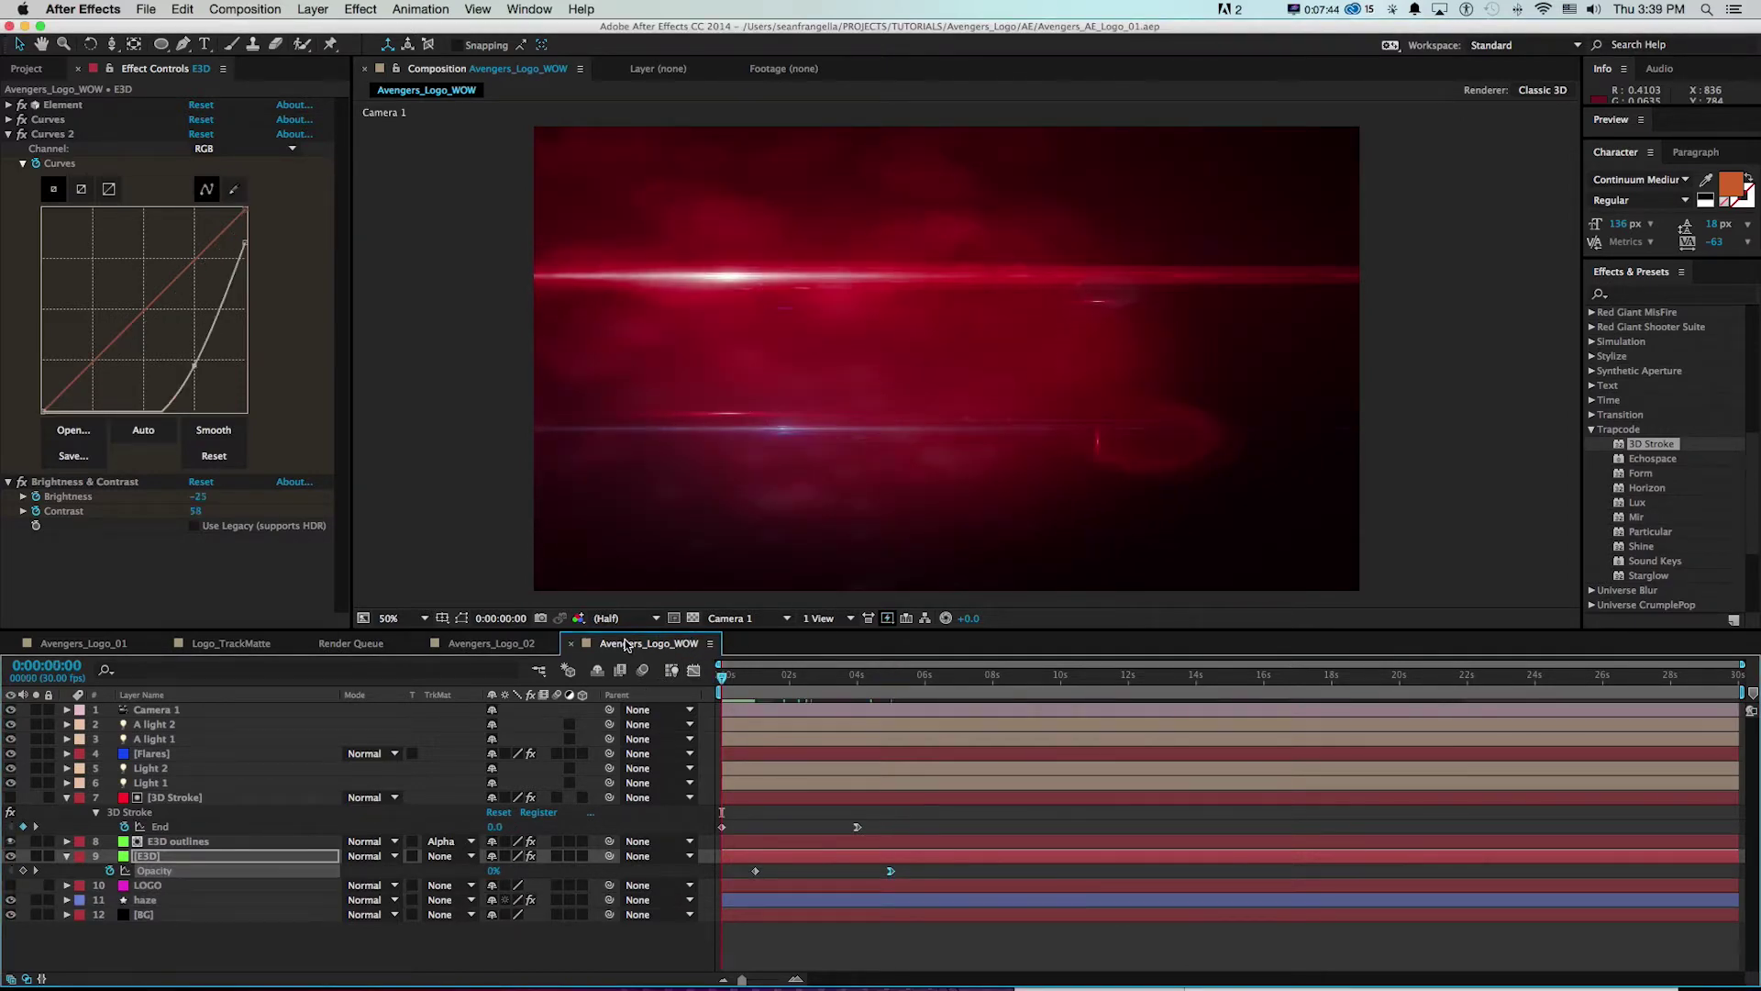
- Preview the animation and toggle A light 1 off and on to compare its effect
mouse_move(731, 677)
mouse_down()
mouse_move(883, 677)
mouse_move(722, 677)
mouse_up()
key(shift+space)
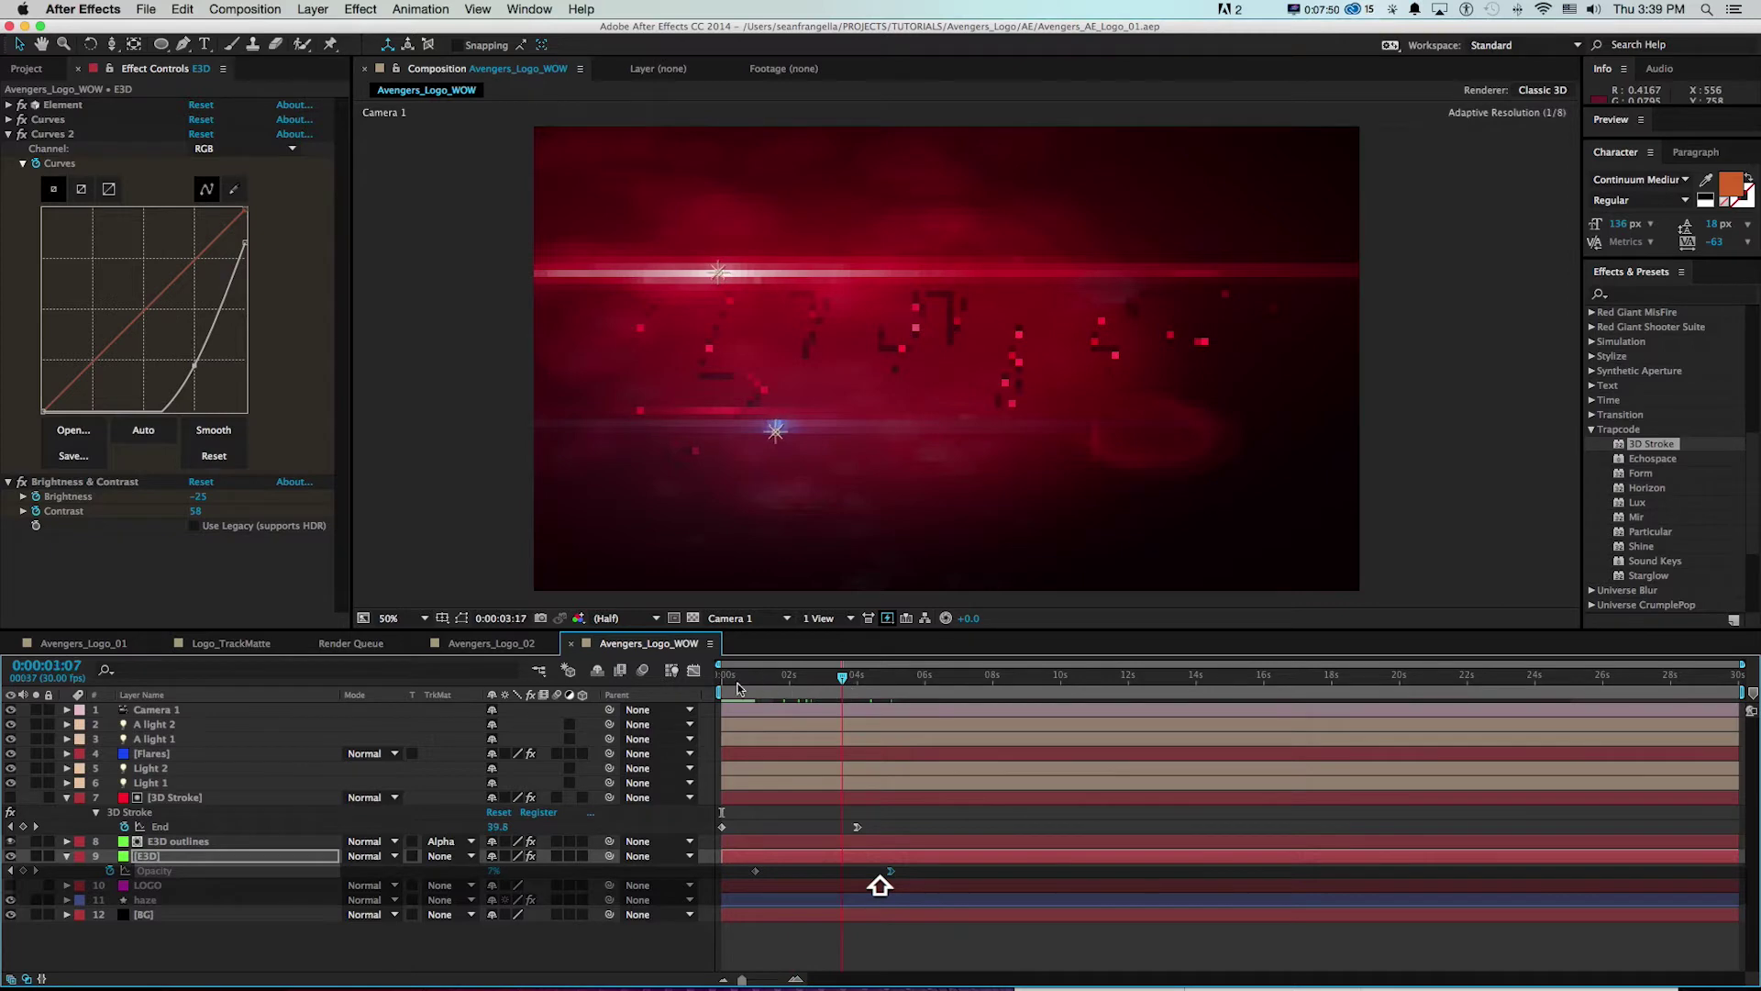
key(space)
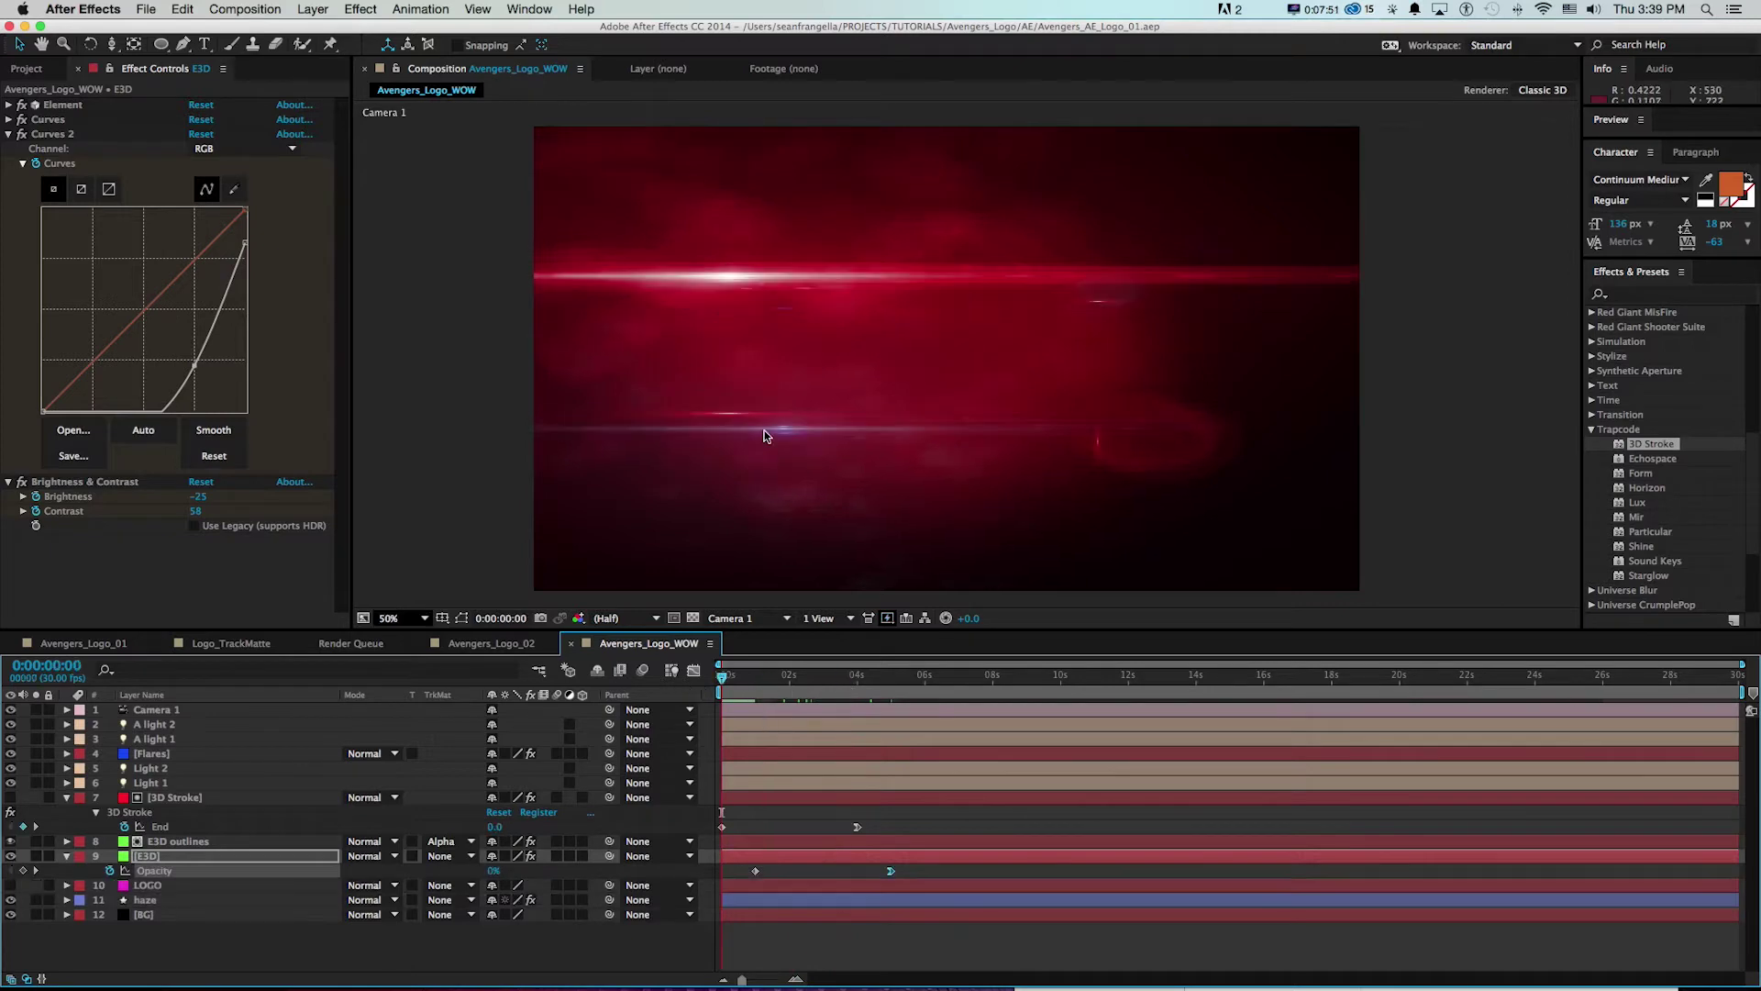
click(174, 739)
click(11, 739)
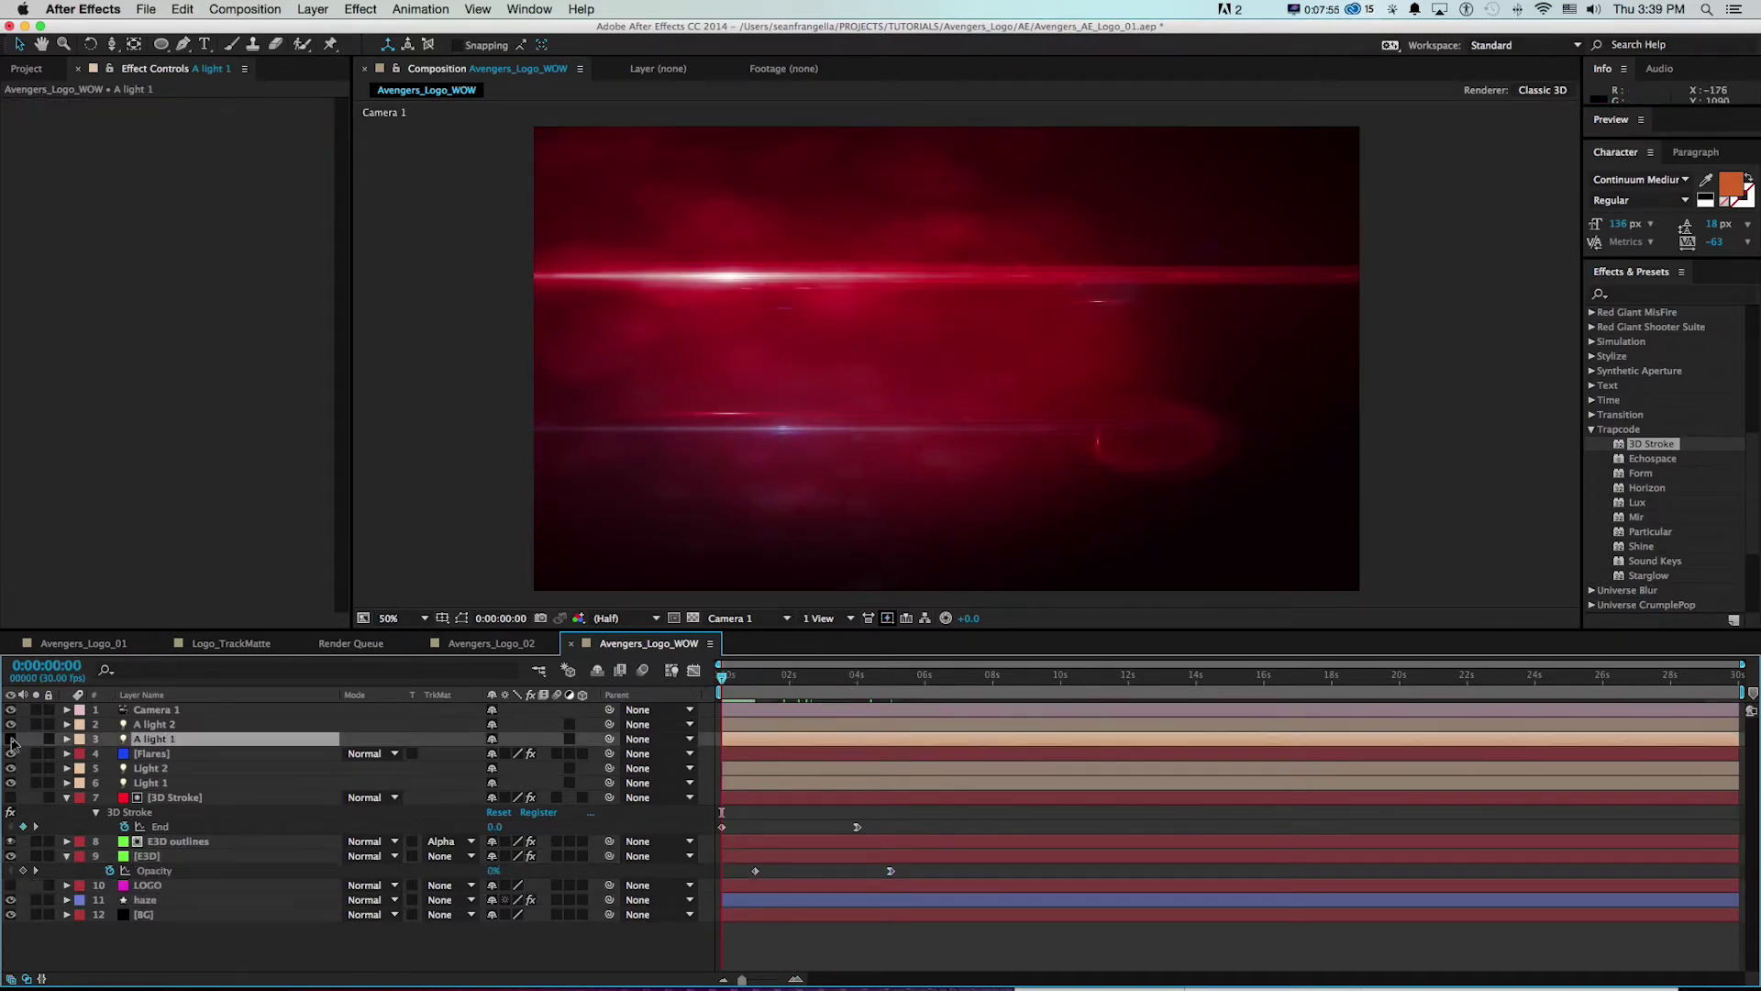
click(11, 740)
- Start keyframing A light 1's Intensity with a starting value of 135%
key(t)
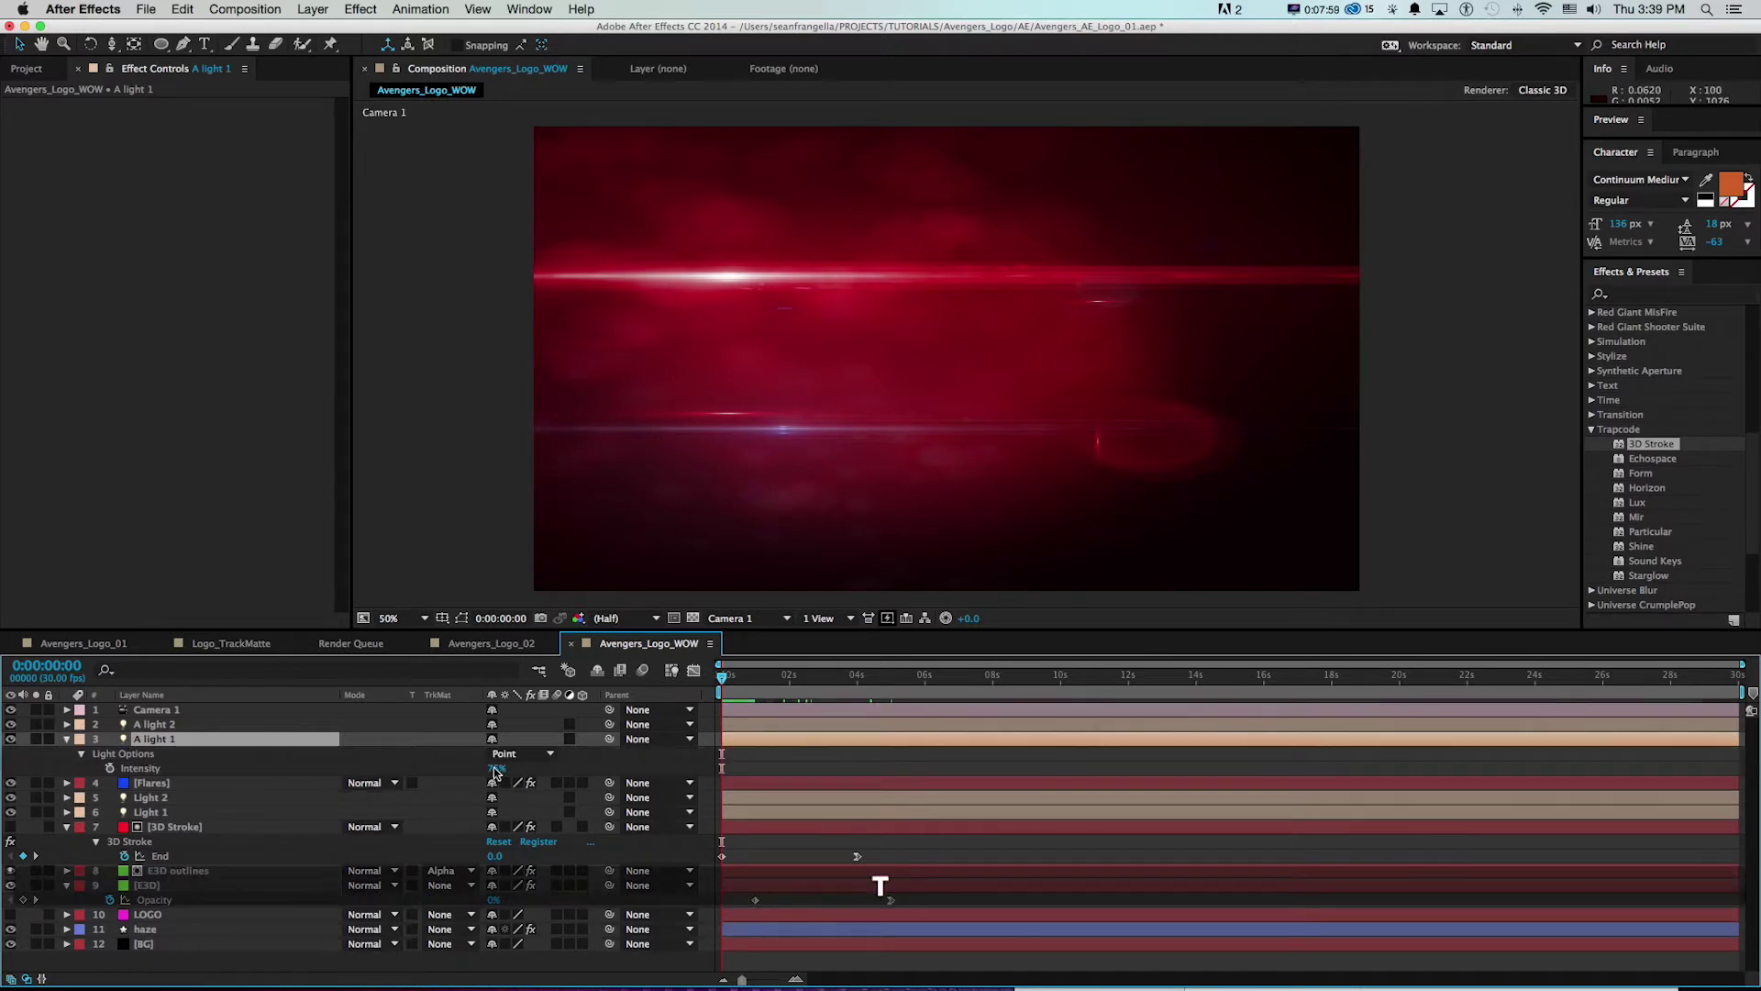
click(111, 768)
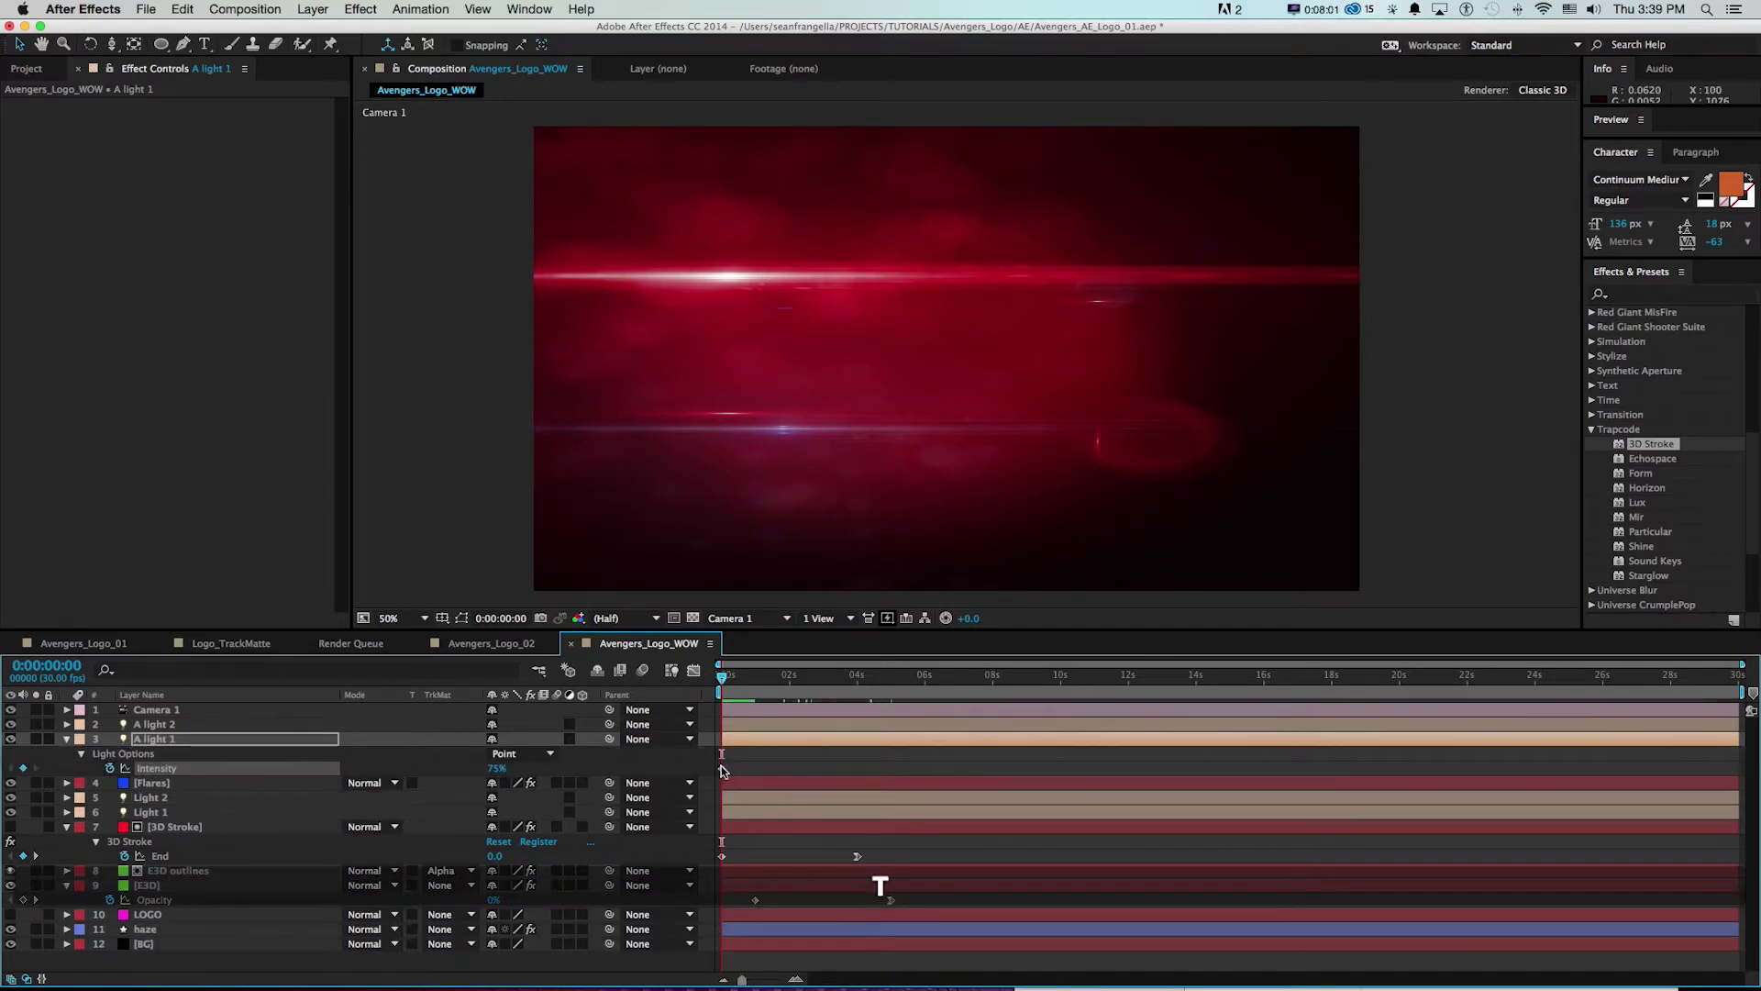
drag(723, 768, 858, 775)
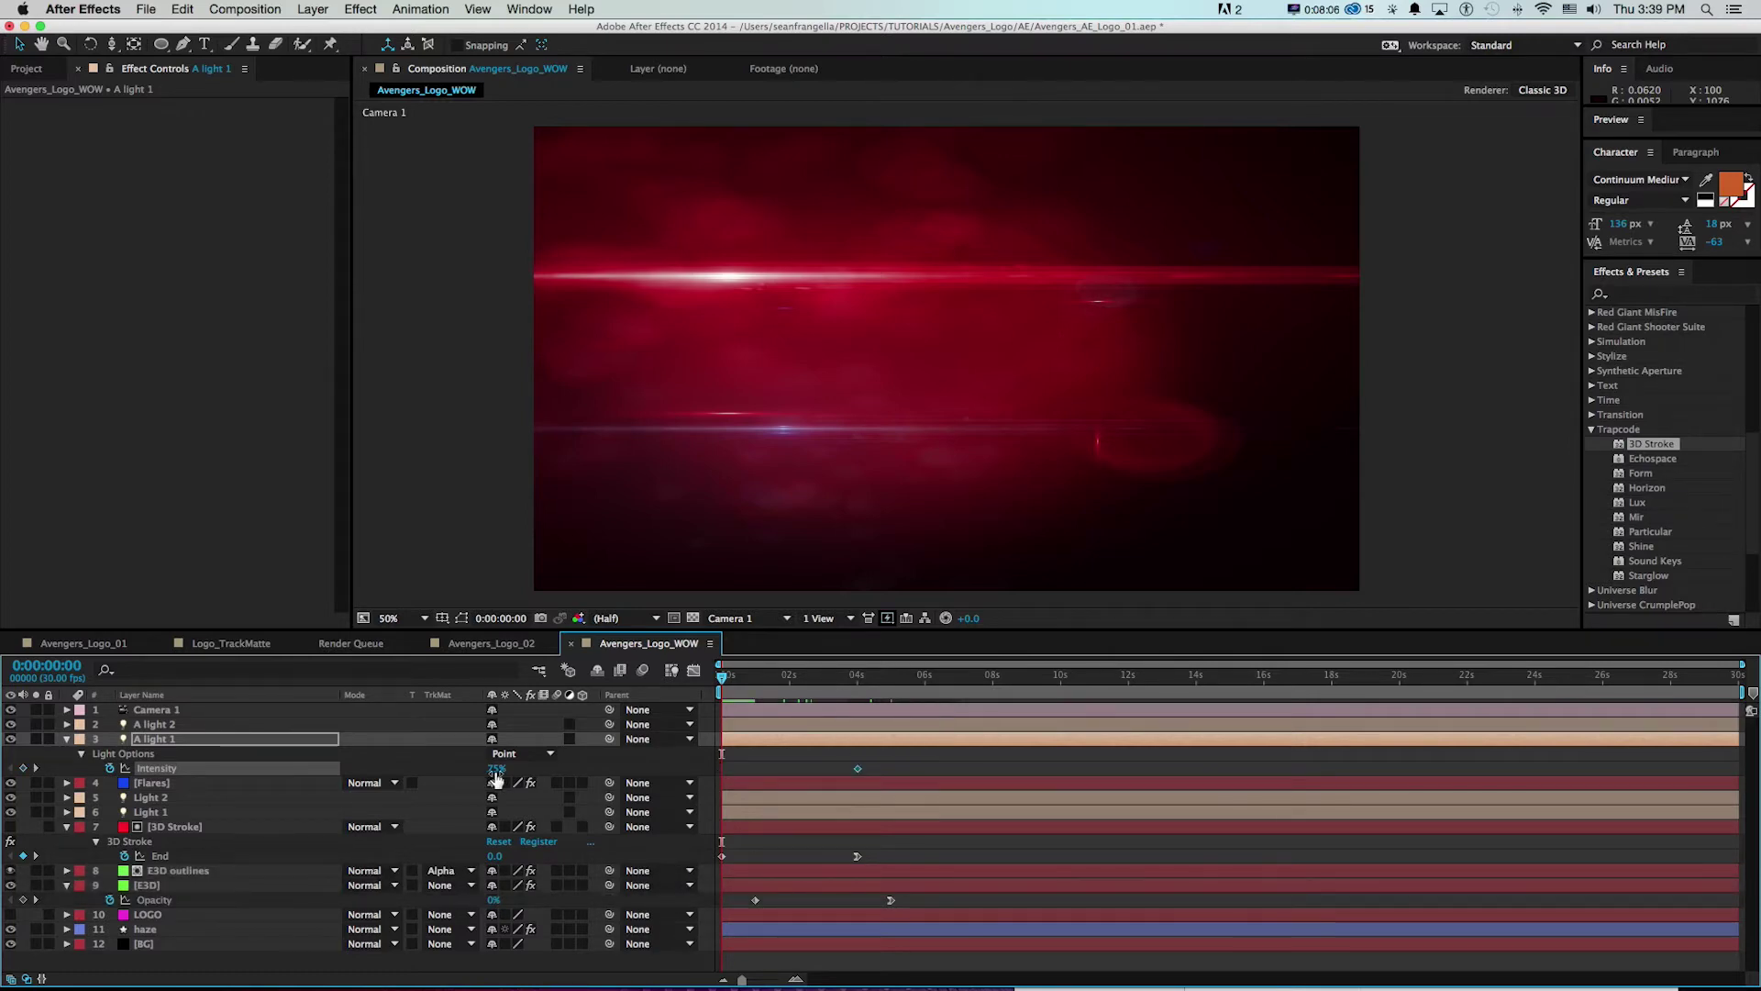
mouse_move(496, 779)
mouse_down()
mouse_move(578, 777)
mouse_move(491, 775)
mouse_up()
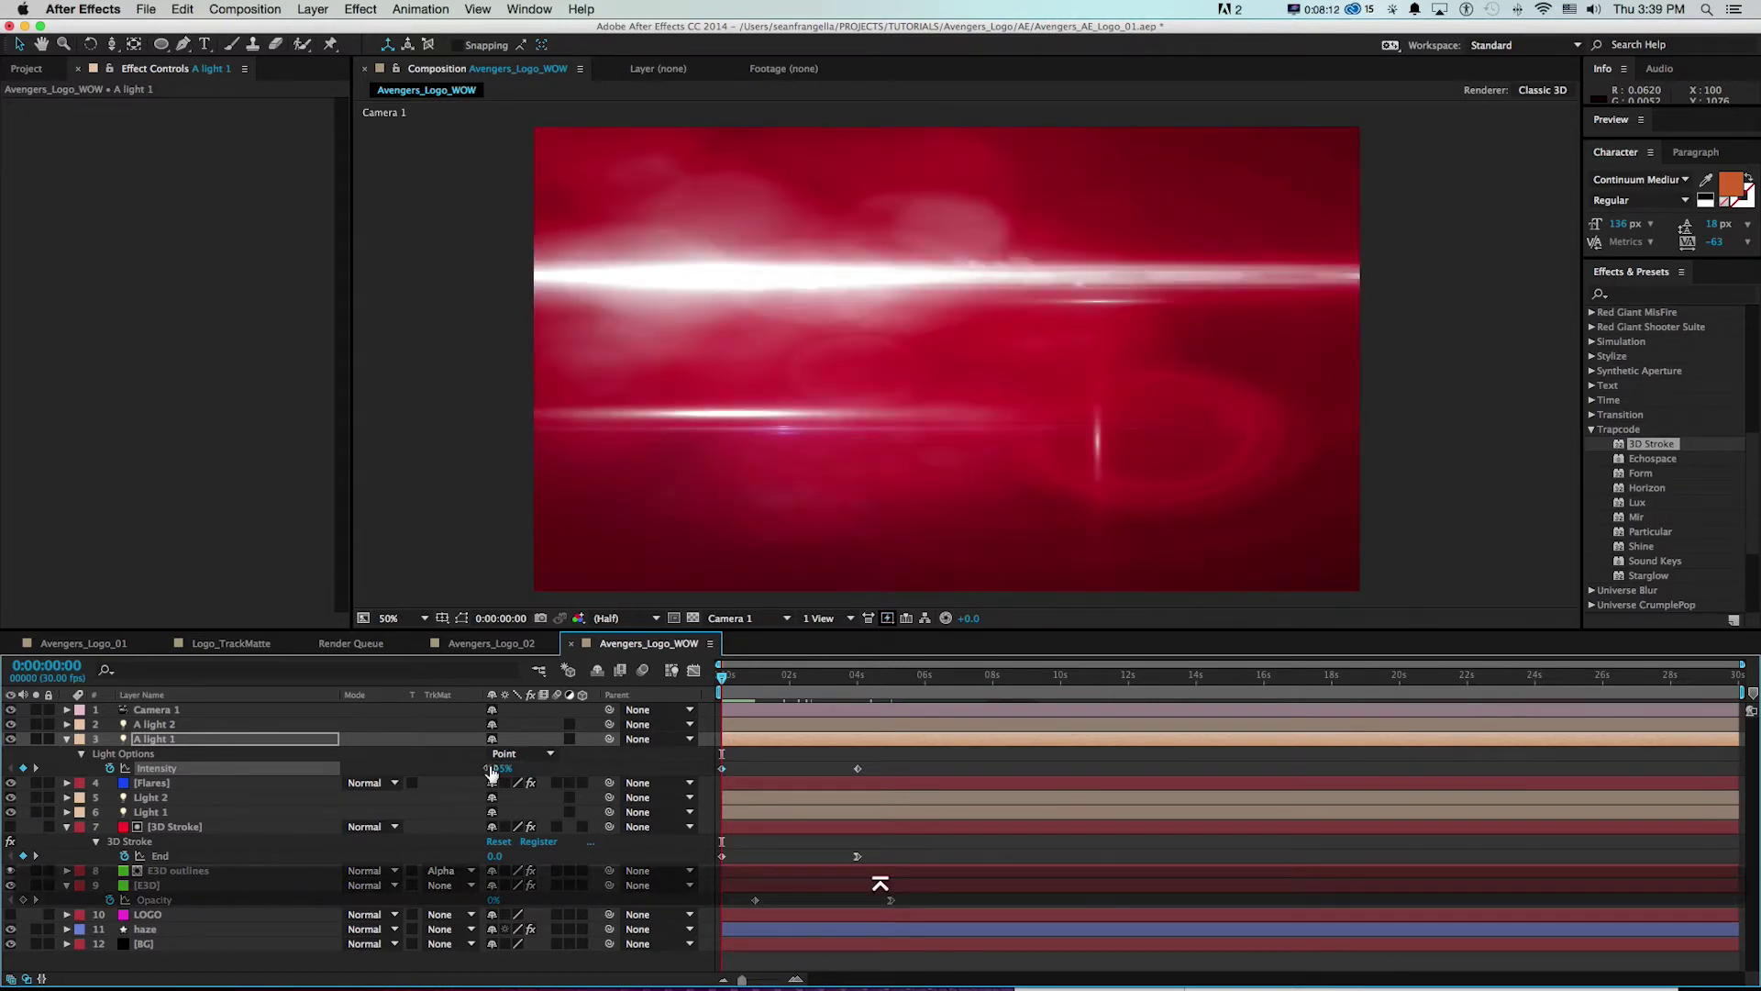
click(500, 767)
text(135)
key(Return)
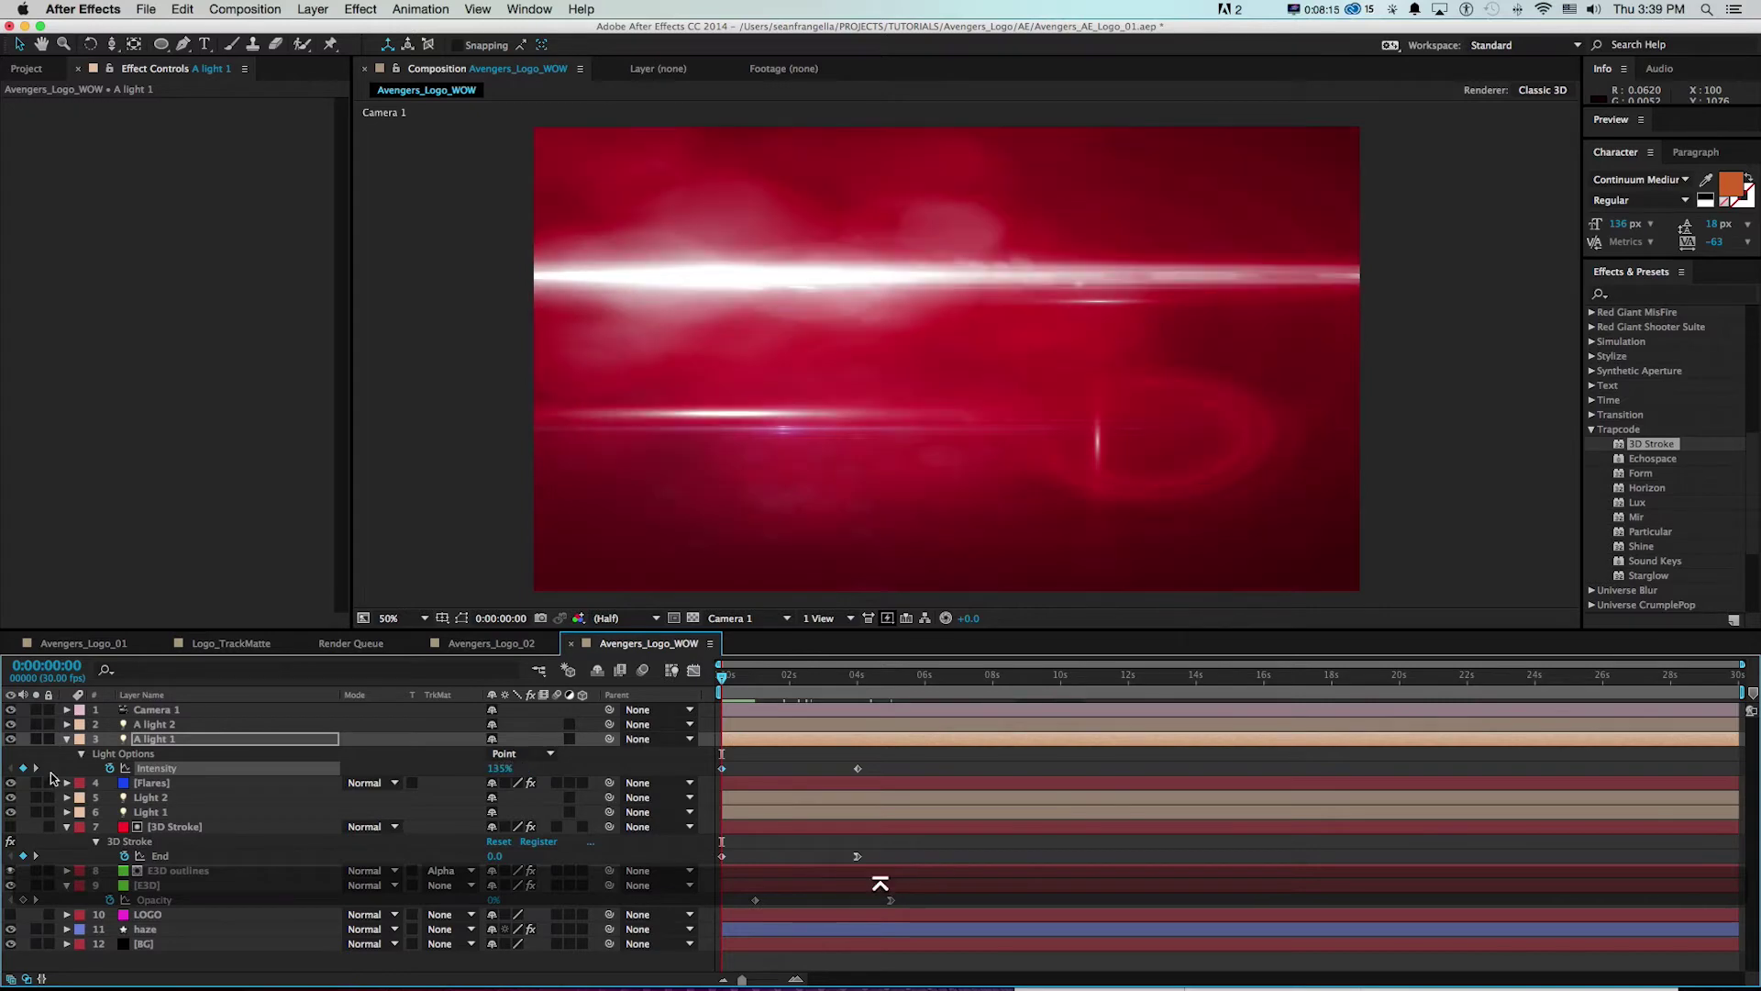
- Set A light 1's Intensity to 85% at about one second fifteen frames
click(766, 676)
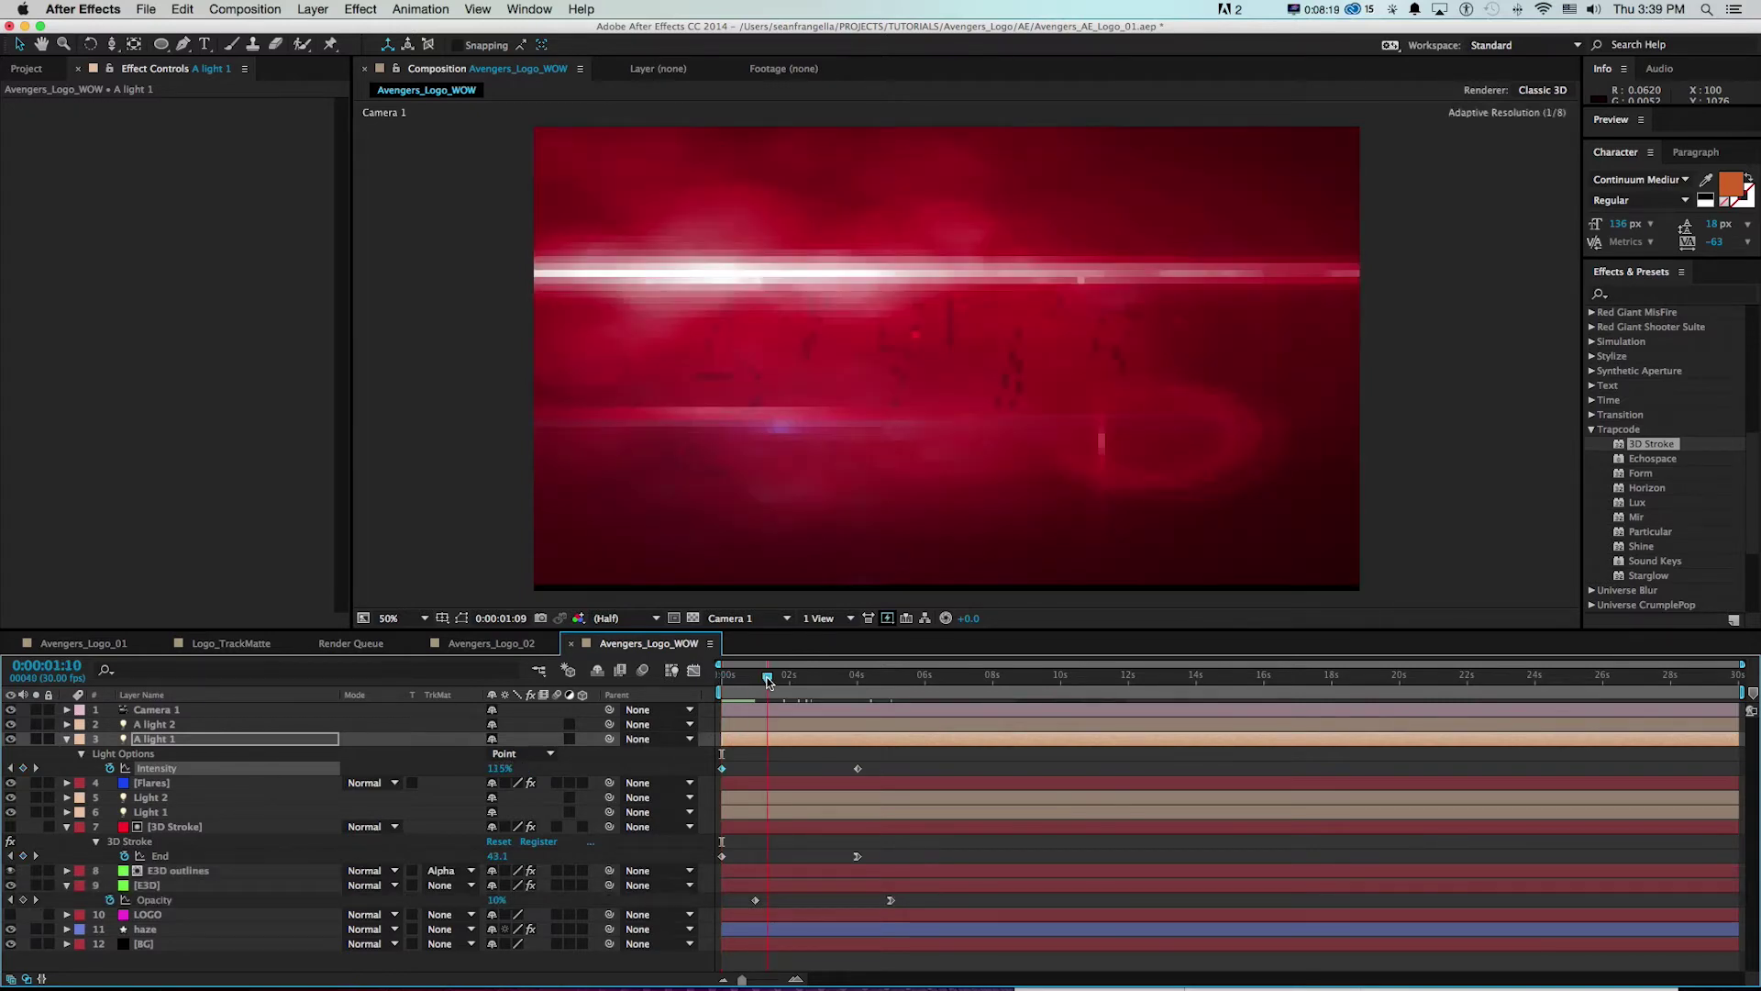
drag(772, 682, 775, 682)
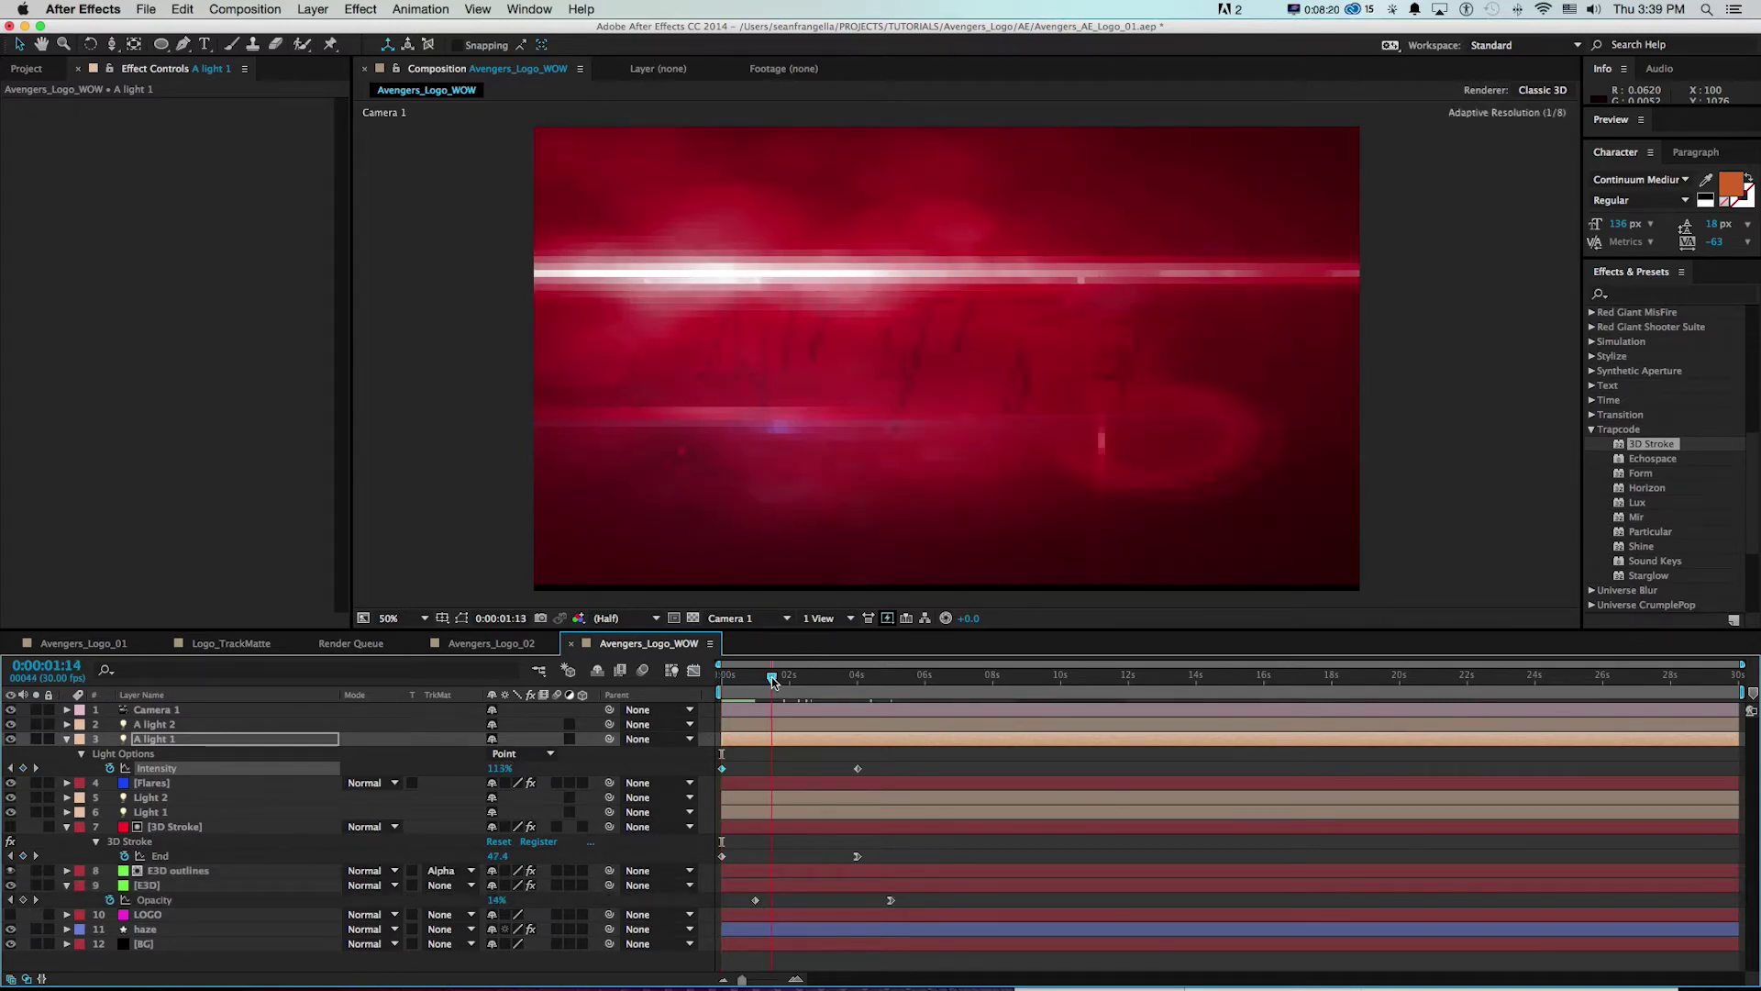
click(502, 768)
text(85)
key(Return)
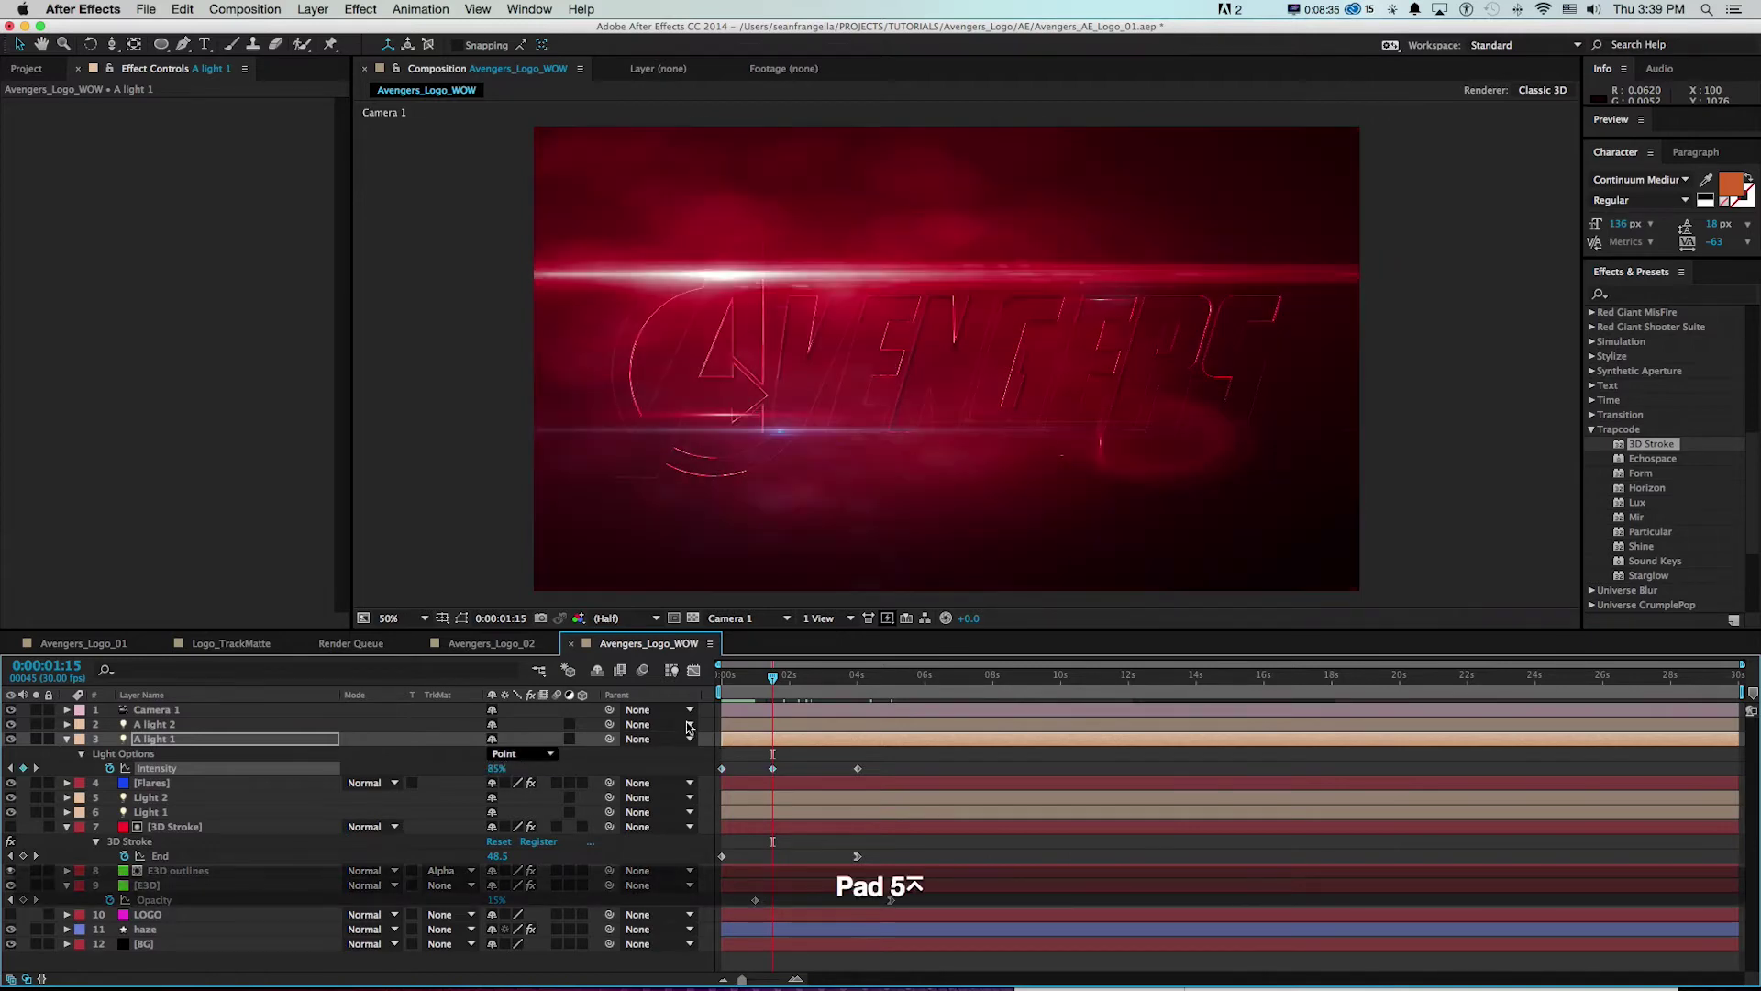
- Set Intensity to 75% at eight seconds, apply Easy Ease In there, and scrub to check
drag(782, 680, 993, 683)
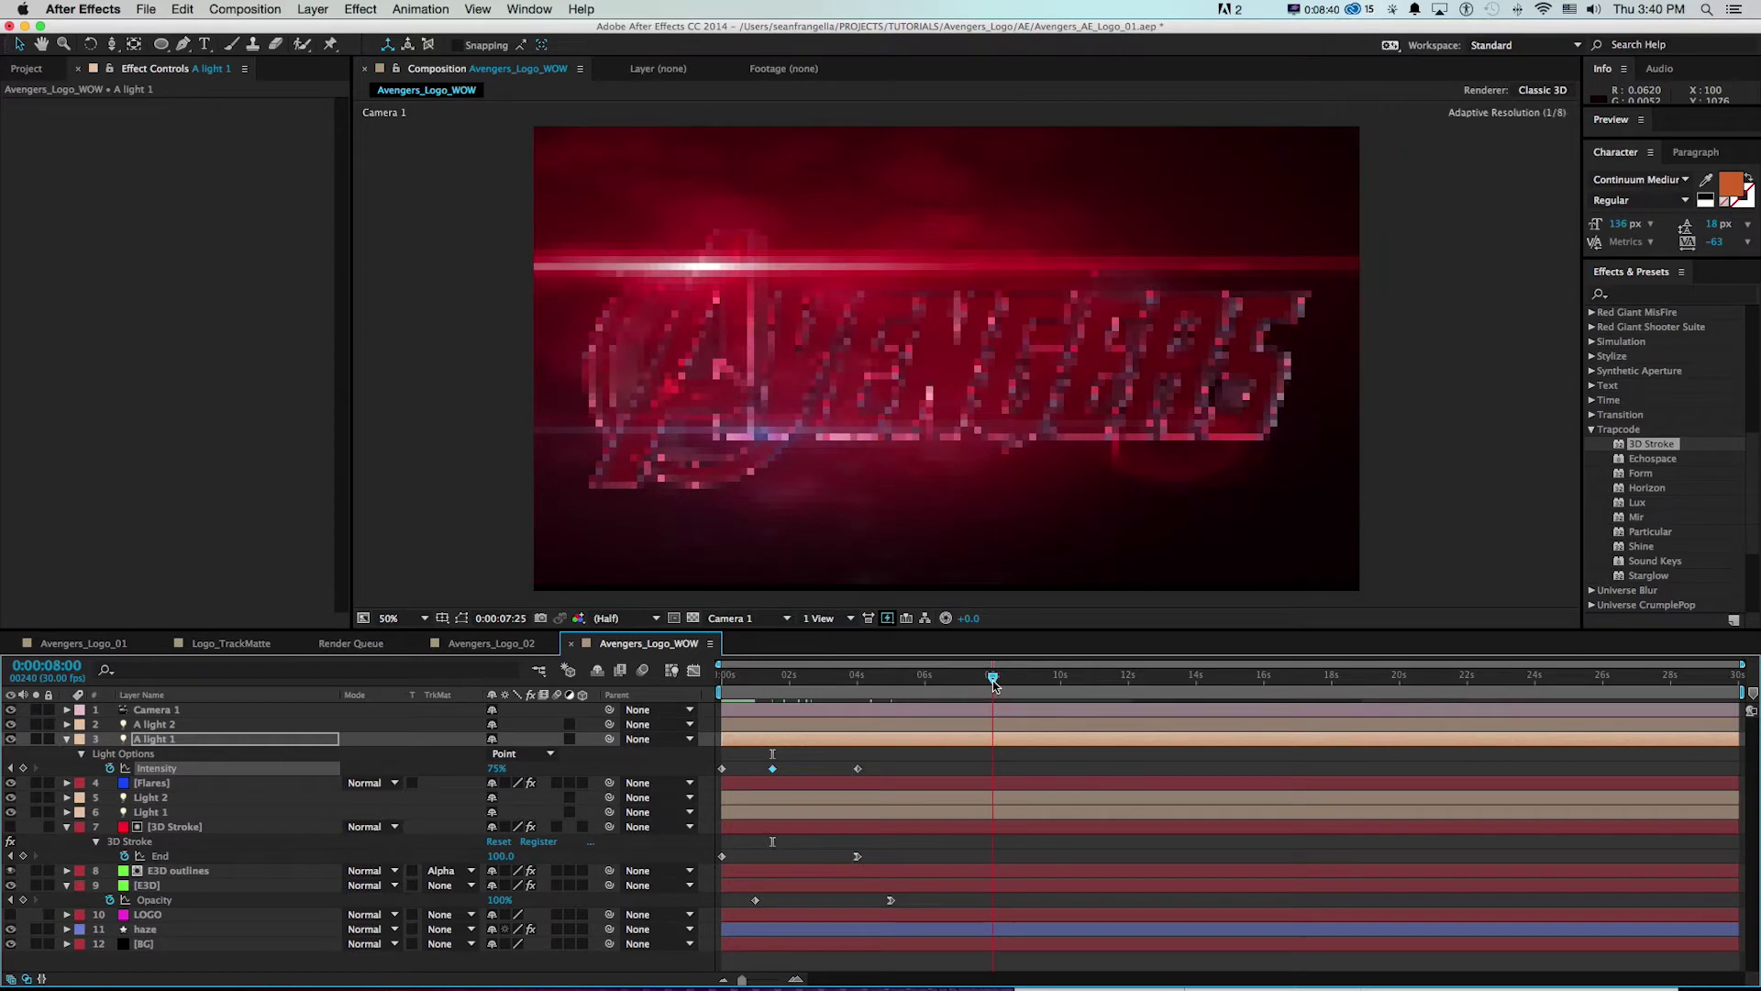
click(495, 769)
text(75)
key(Return)
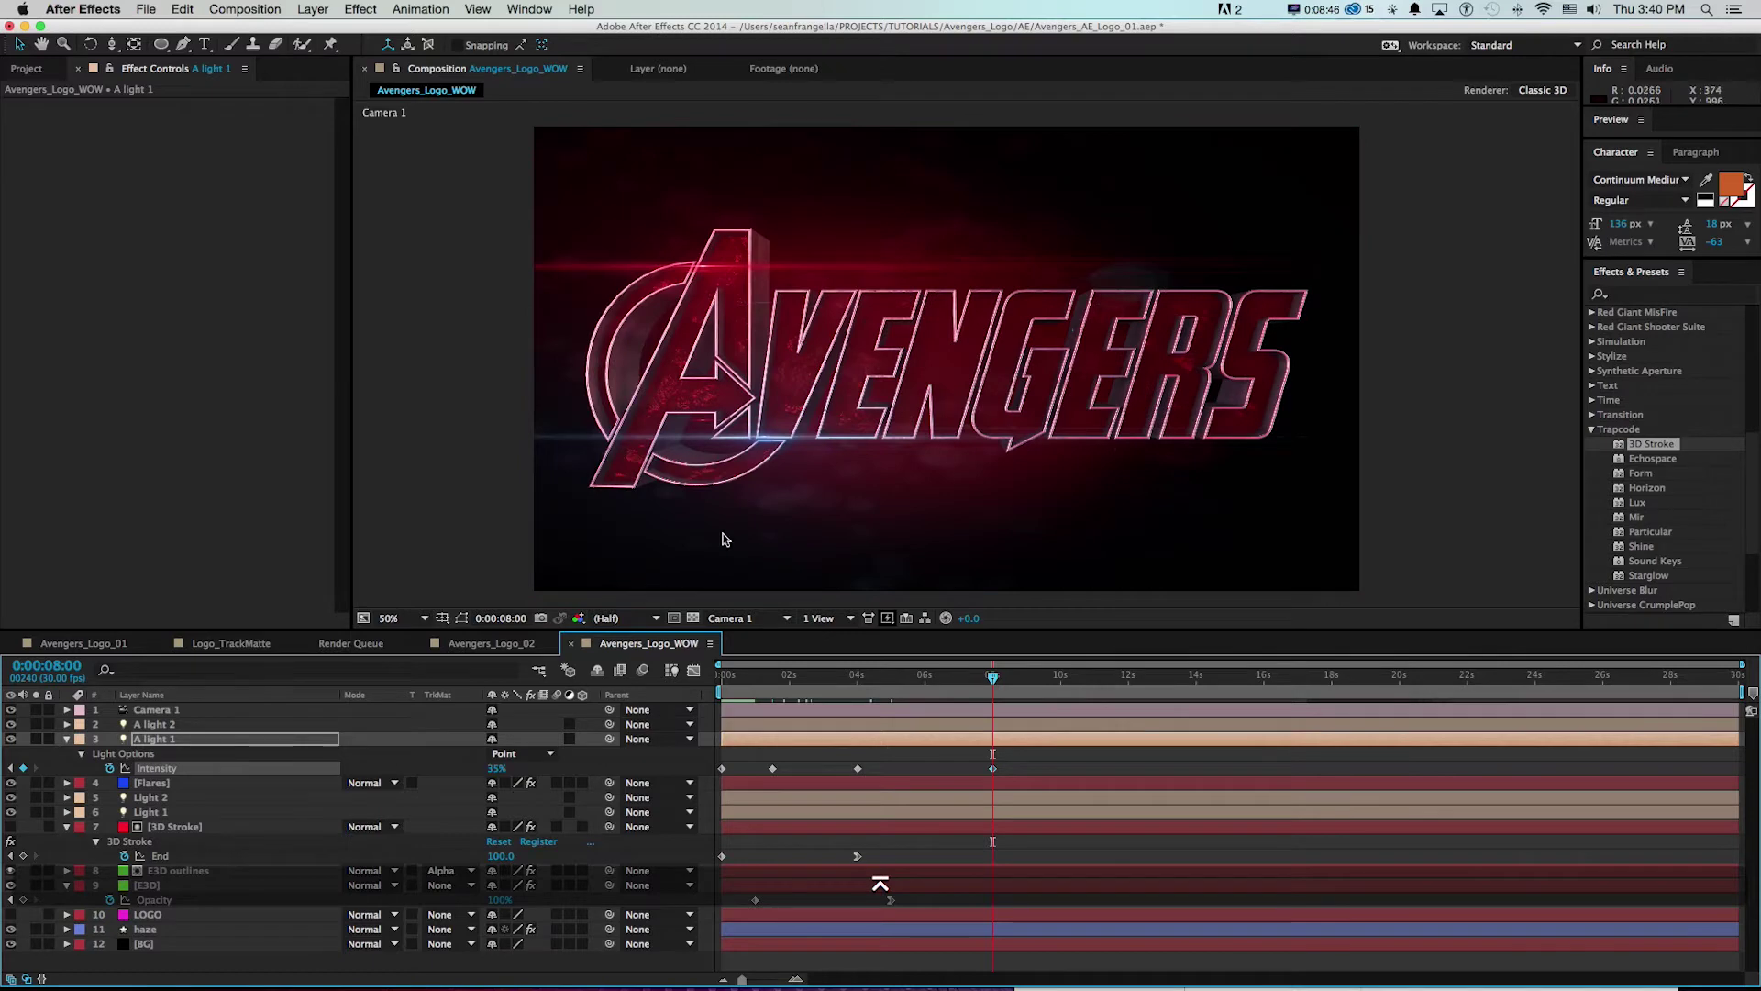
right_click(994, 772)
mouse_move(1055, 965)
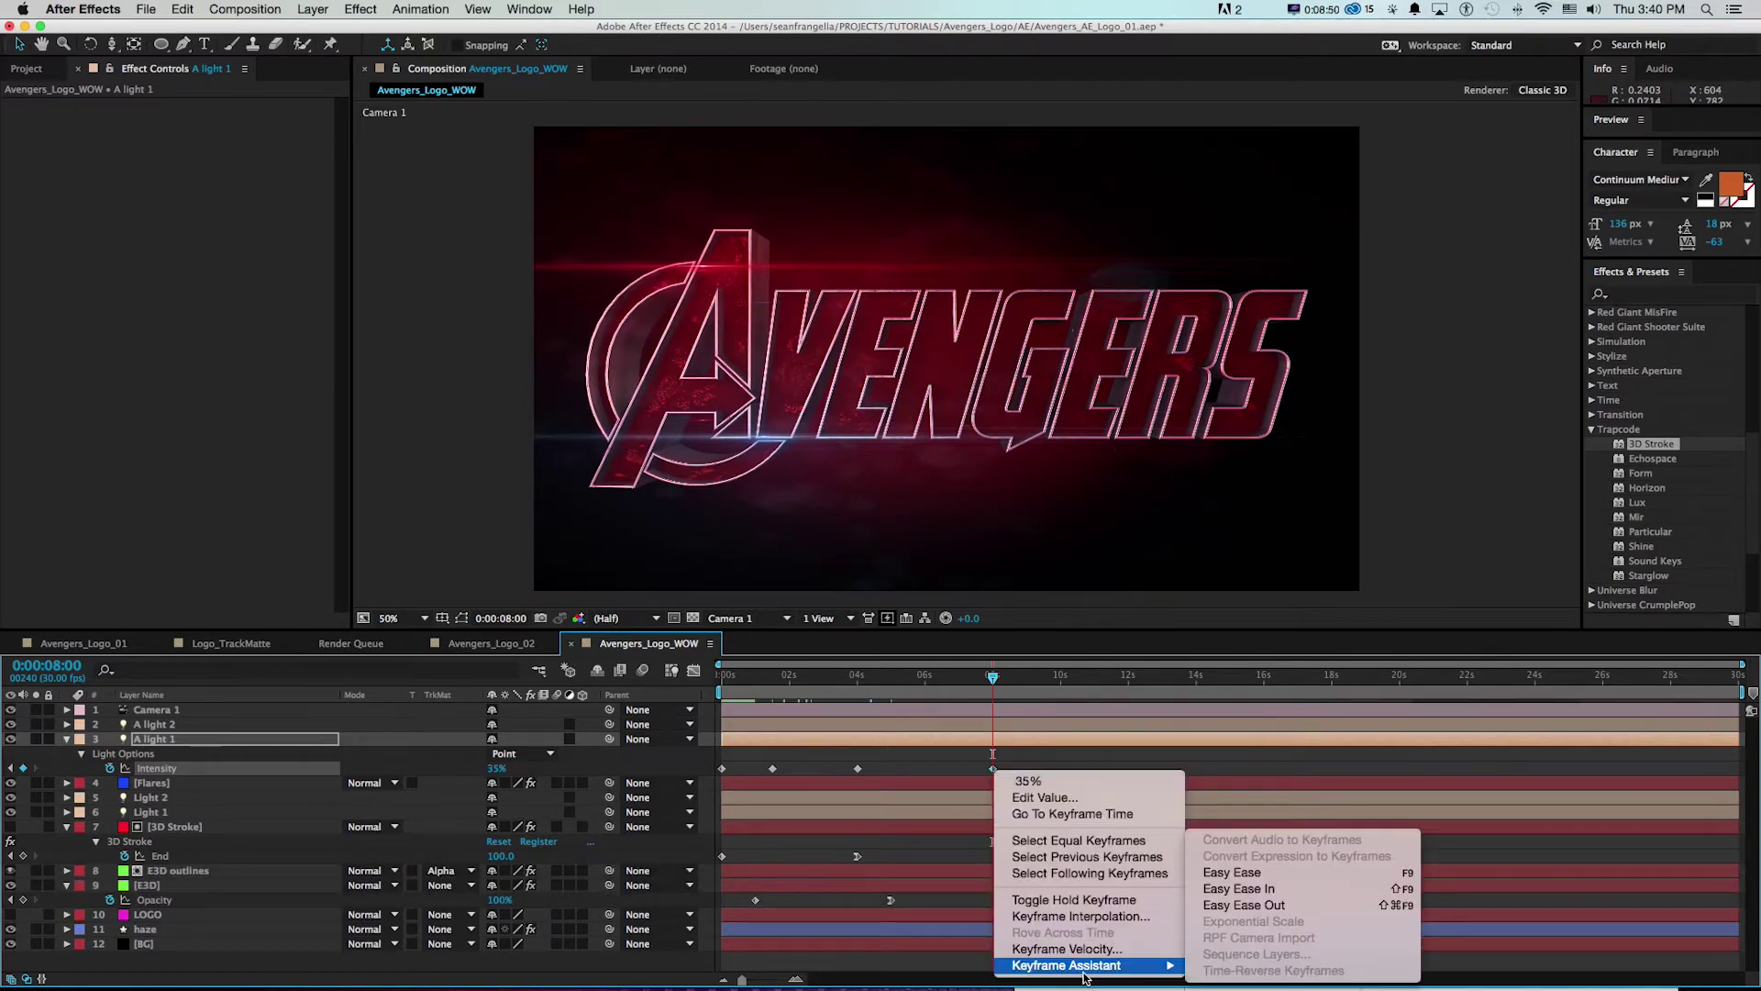
click(1220, 892)
drag(729, 686, 861, 689)
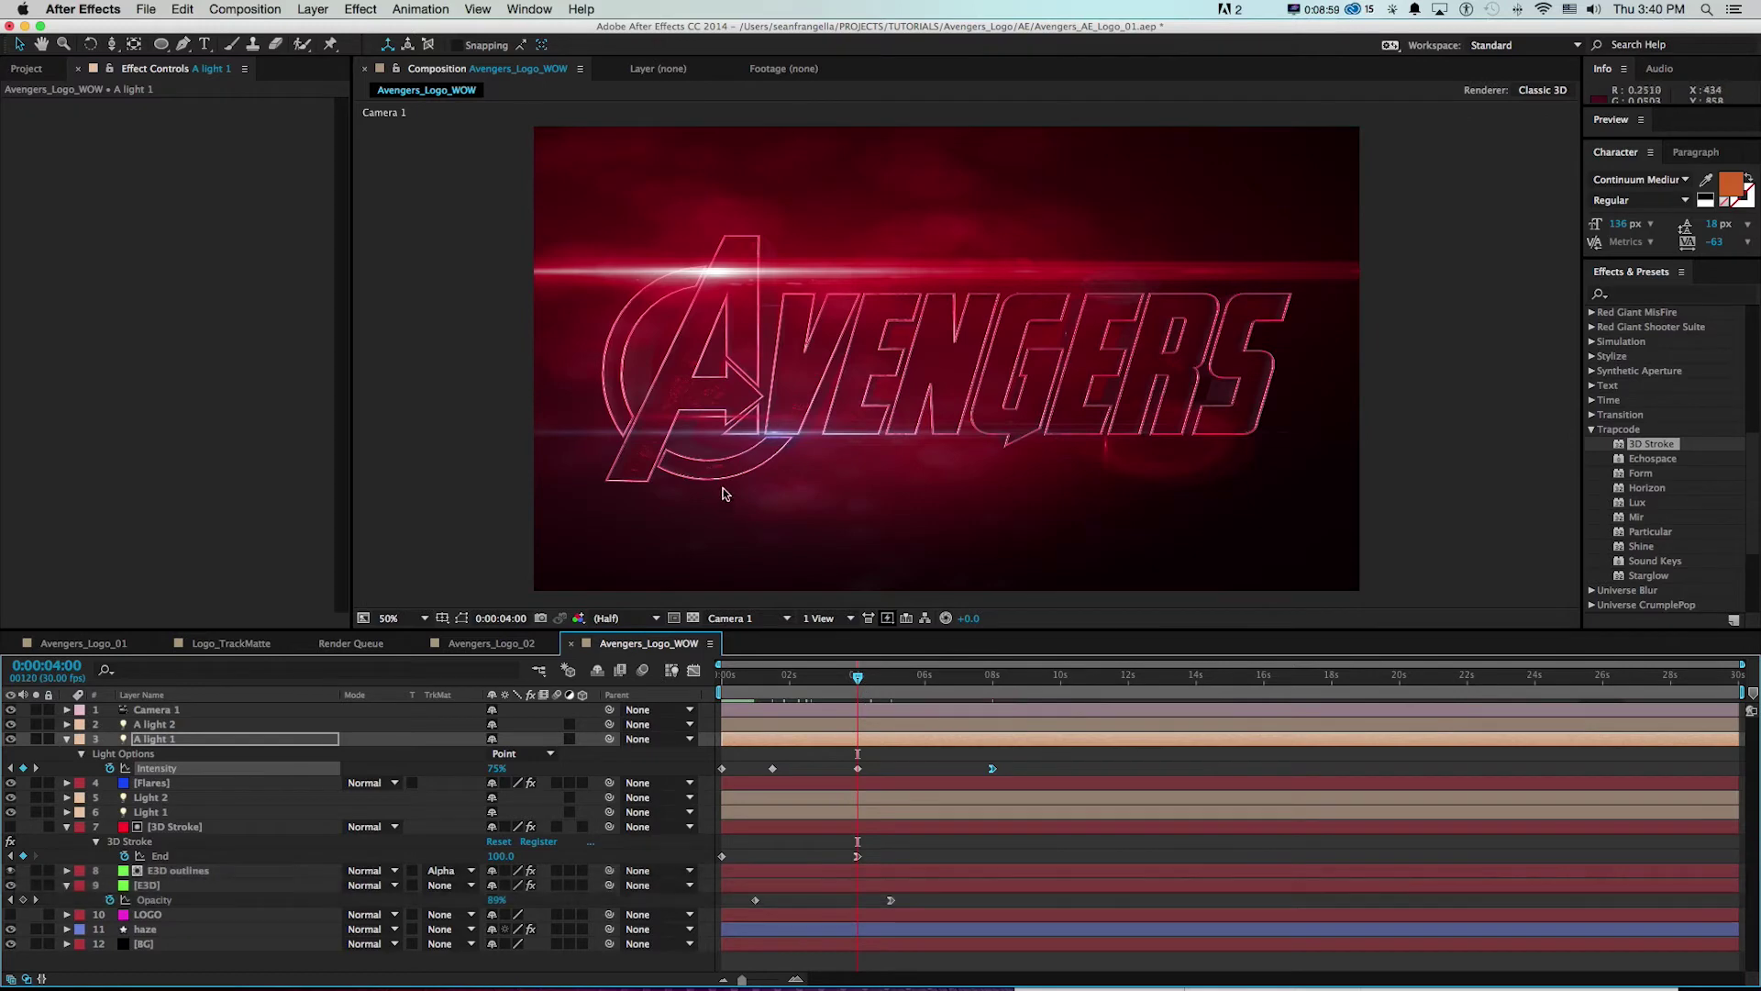
- Add a 0% Intensity keyframe to A light 2 at four seconds
click(191, 726)
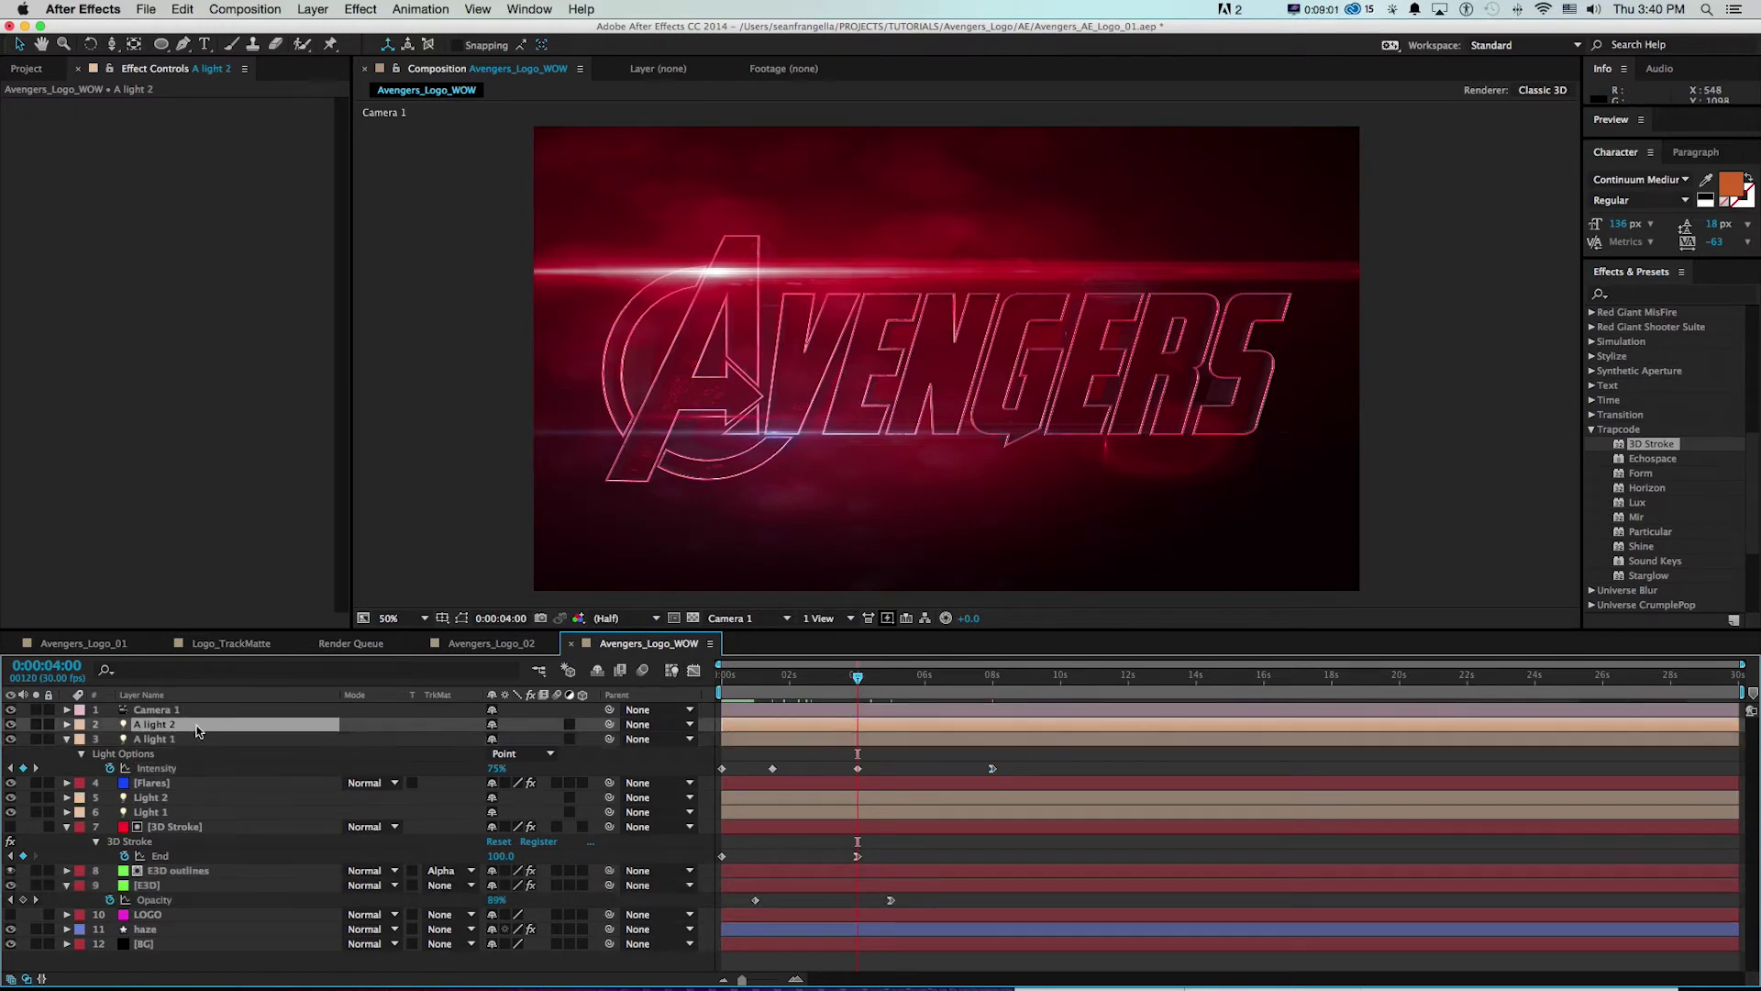
key(u)
key(u)
click(111, 754)
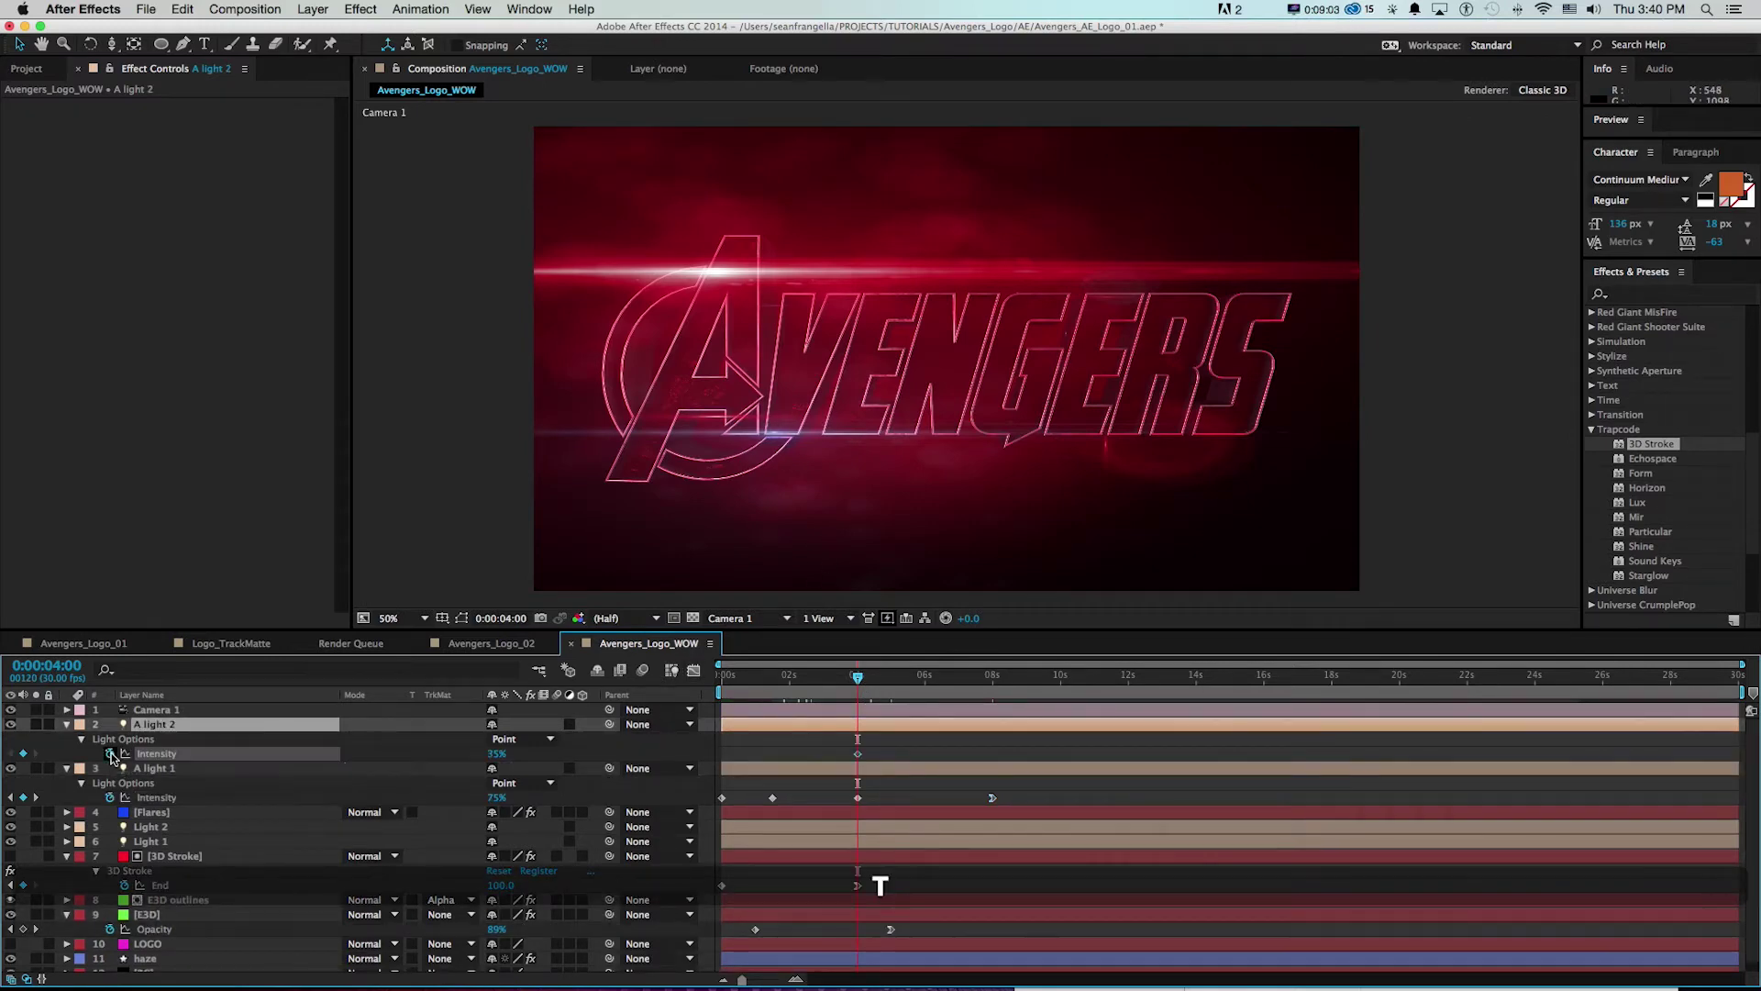
drag(860, 758, 908, 757)
key(super+z)
click(496, 755)
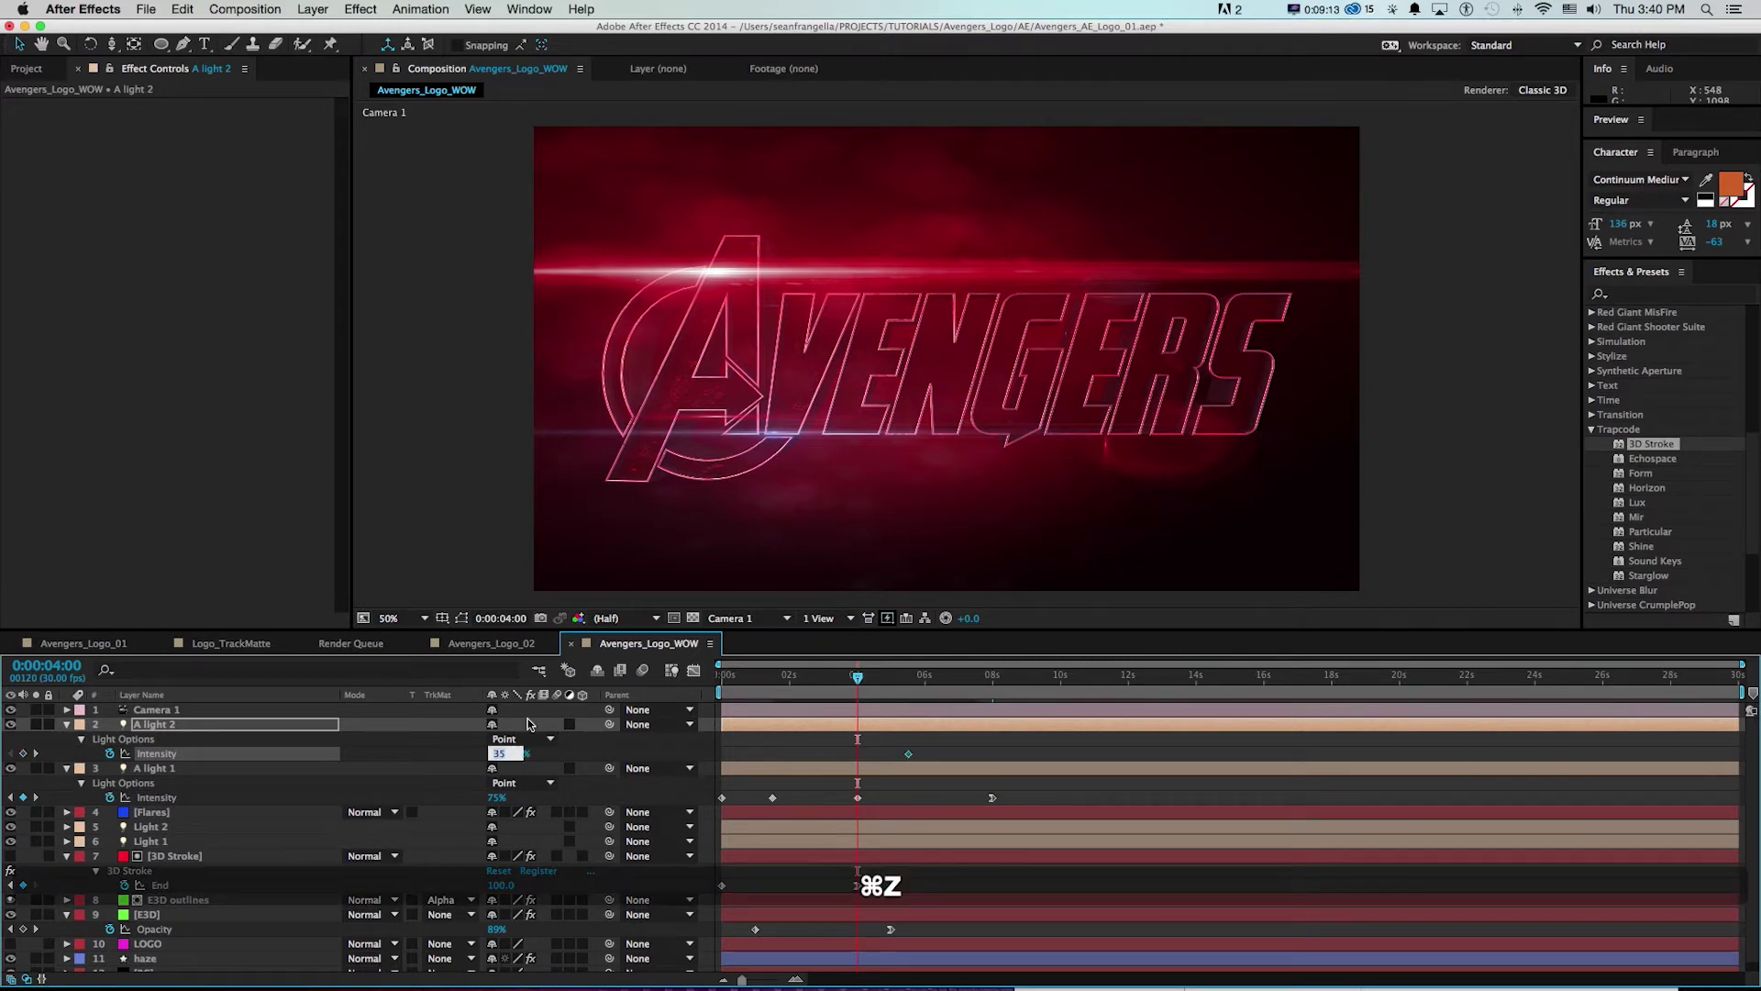
text(0)
key(Return)
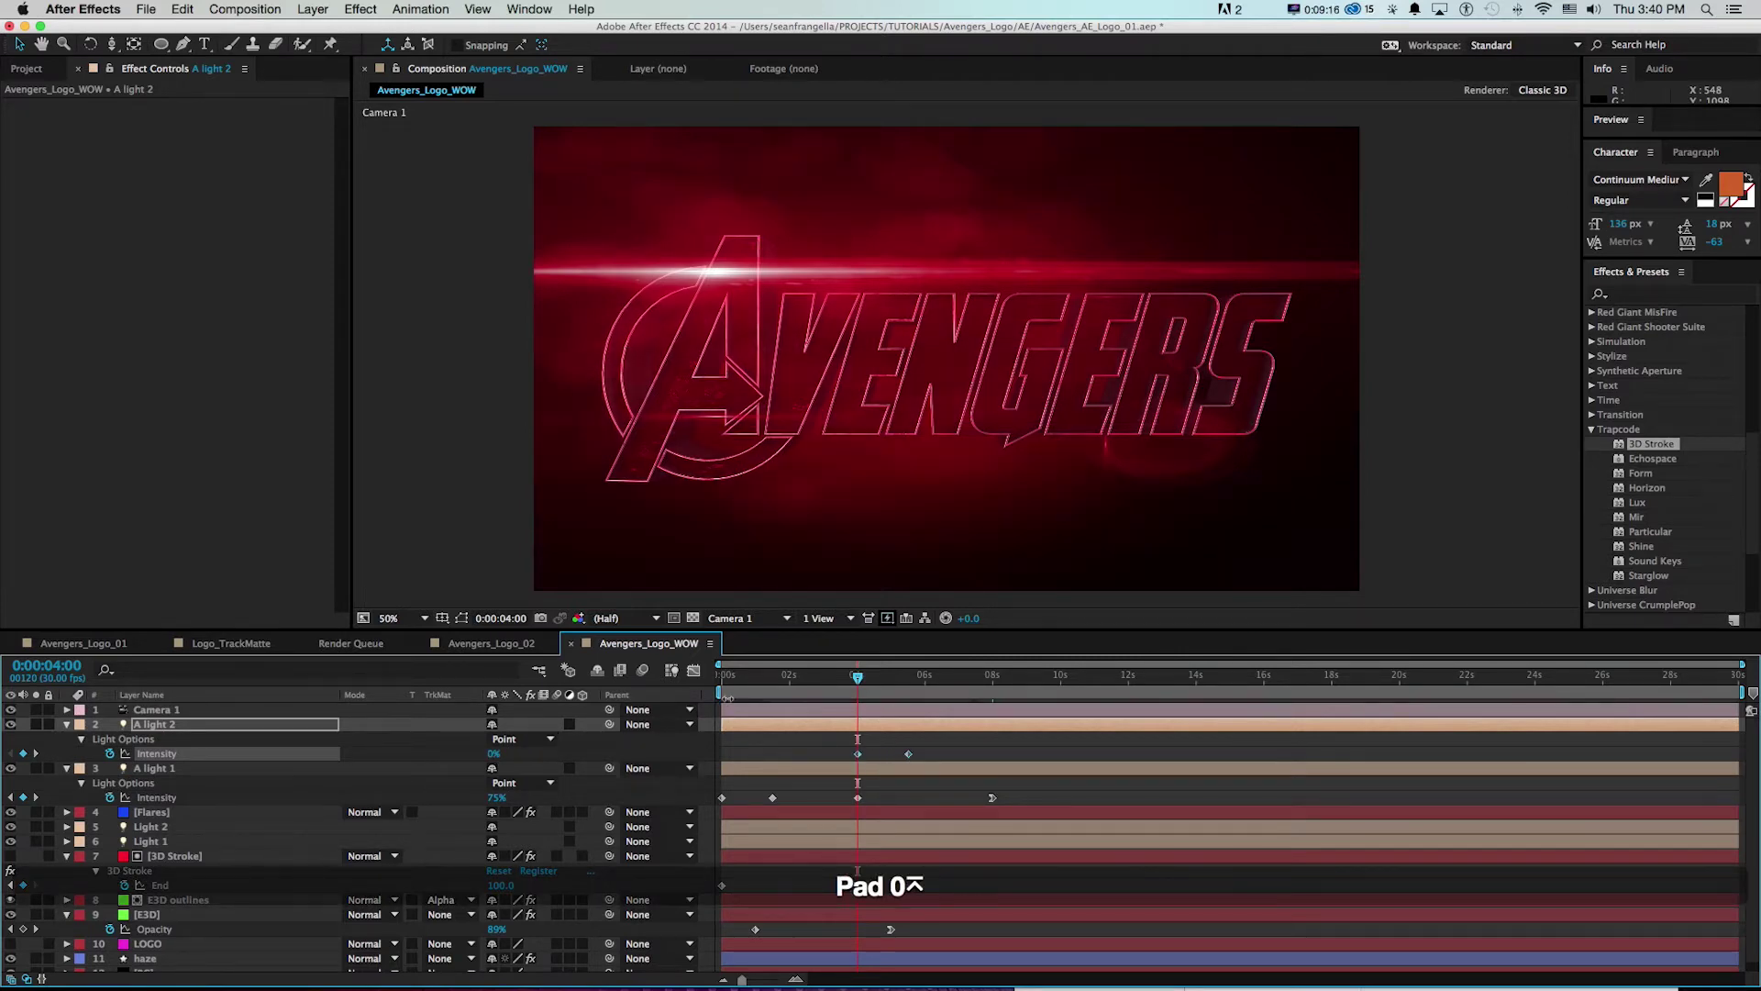
- Preview the light fade around five seconds, save, and compare against the reference video
key(space)
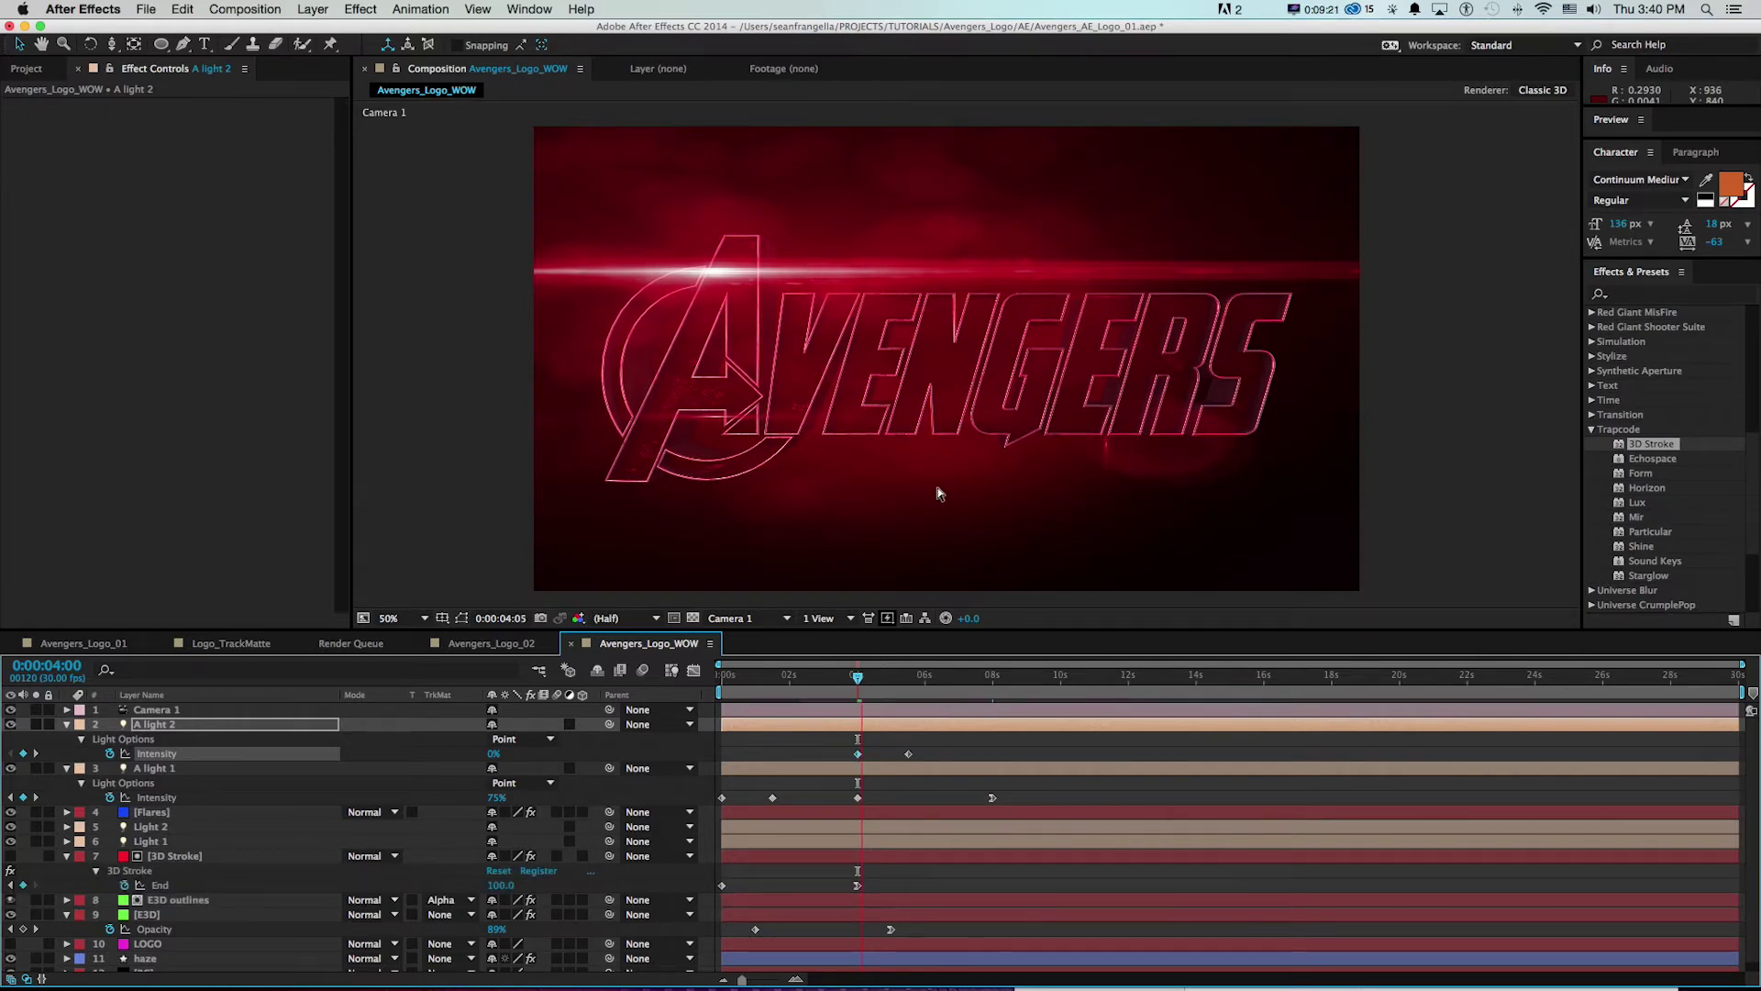
key(space)
drag(881, 676, 908, 676)
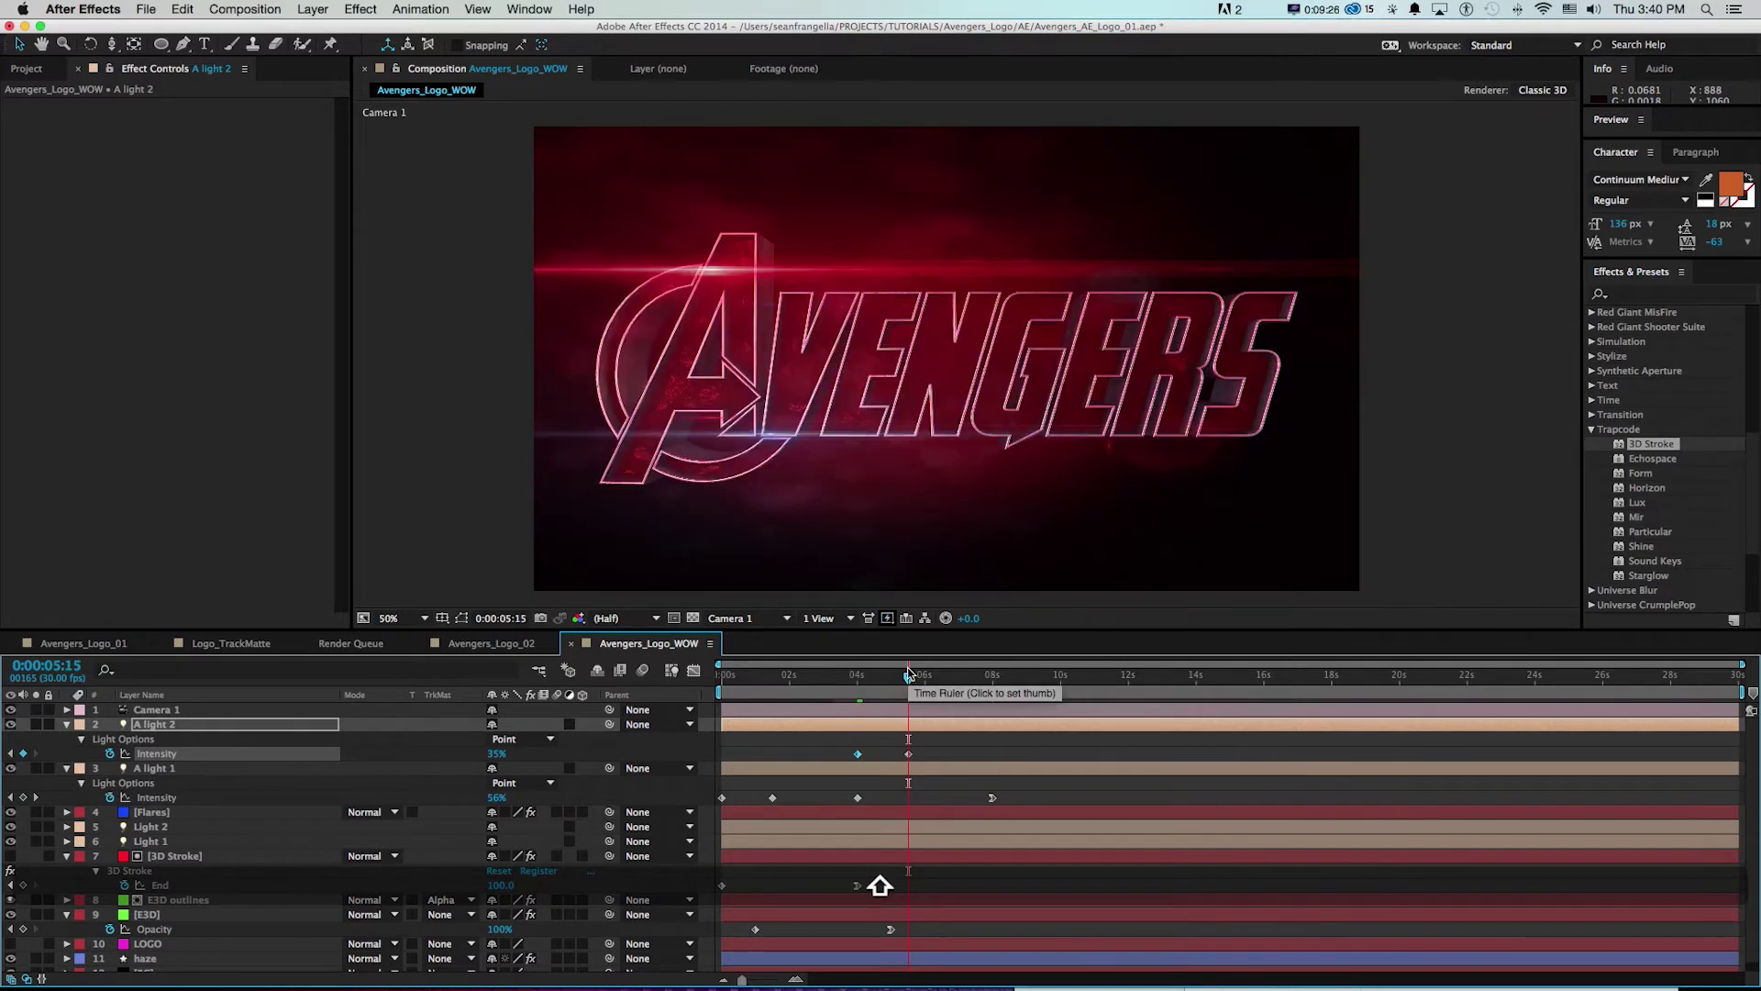
key(super+s)
click(727, 676)
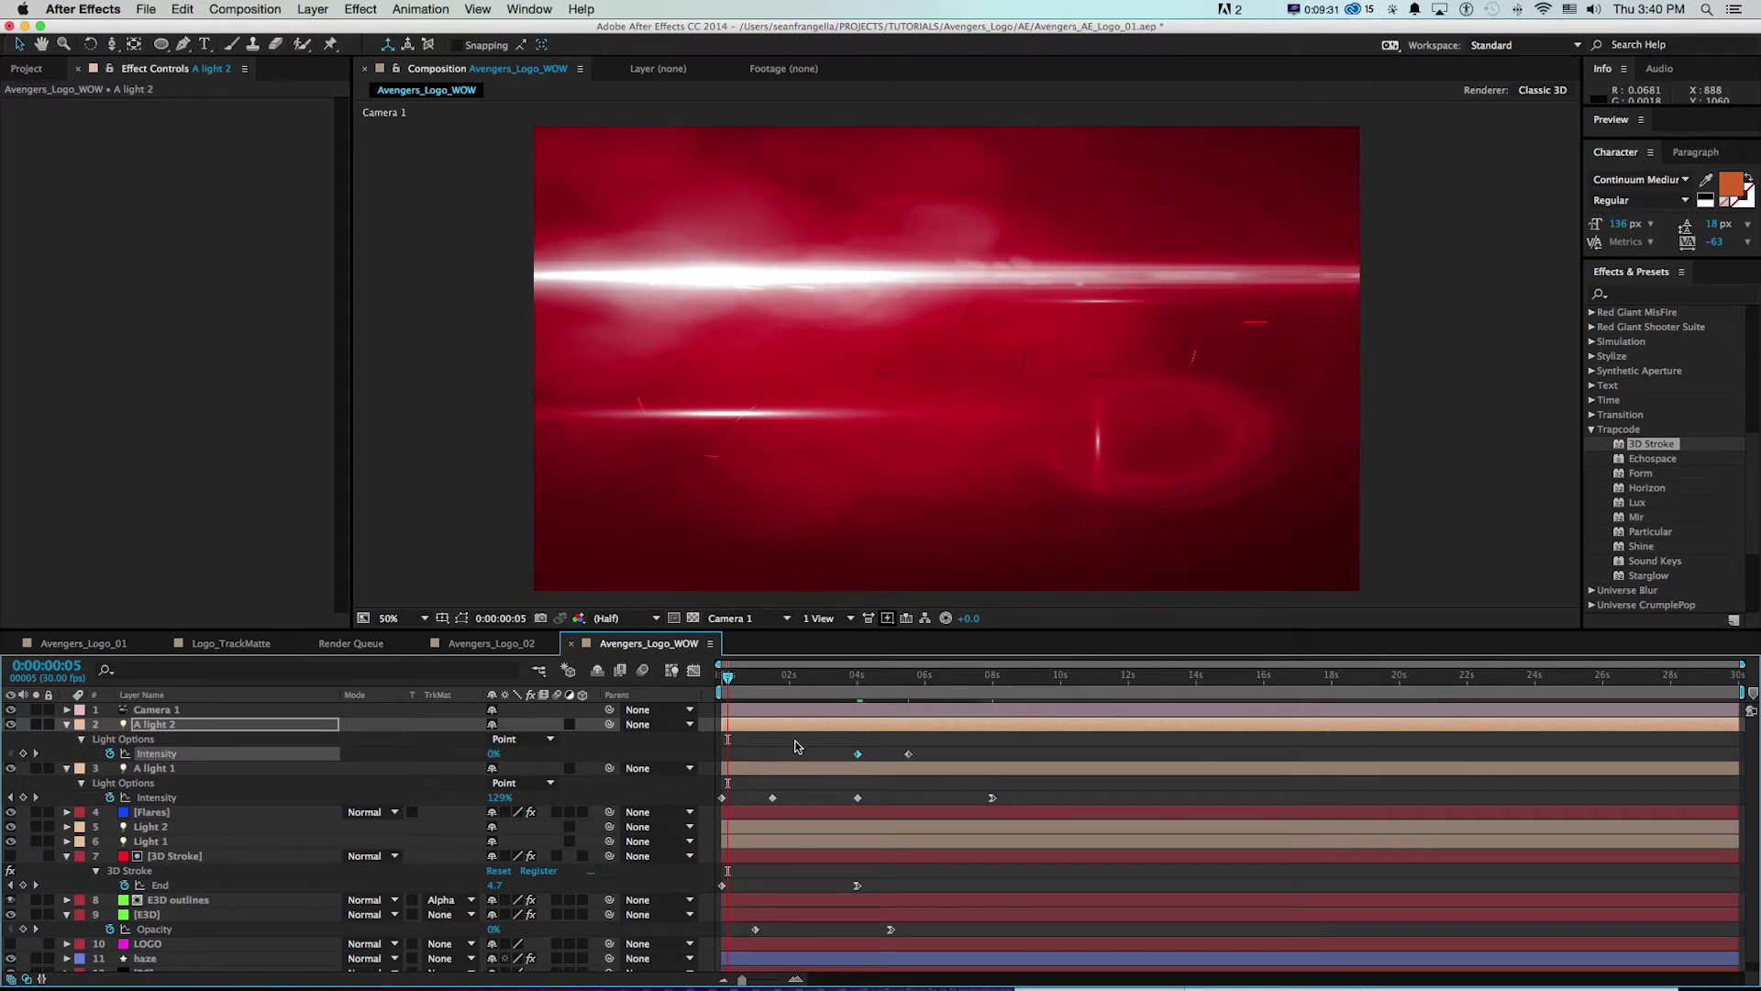
key(super+Tab)
key(super+Tab)
key(super+Tab)
key(super+Tab)
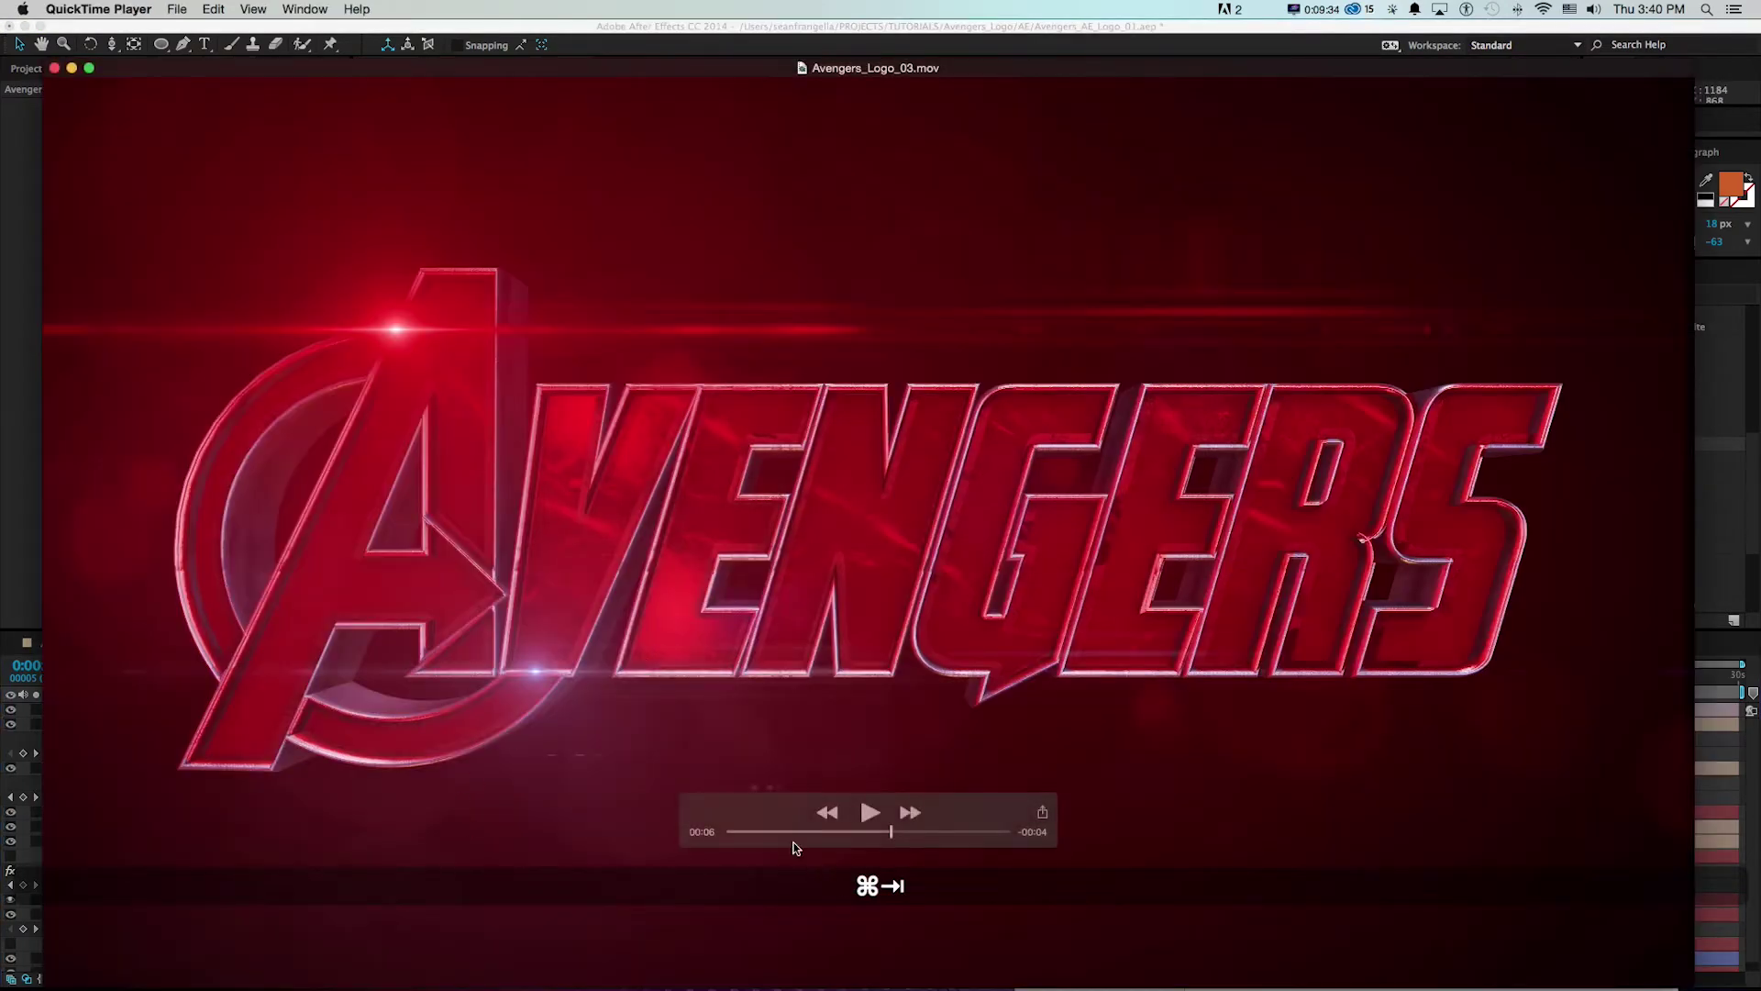
mouse_move(738, 831)
mouse_down()
mouse_move(844, 829)
mouse_move(735, 830)
mouse_up()
key(super+Tab)
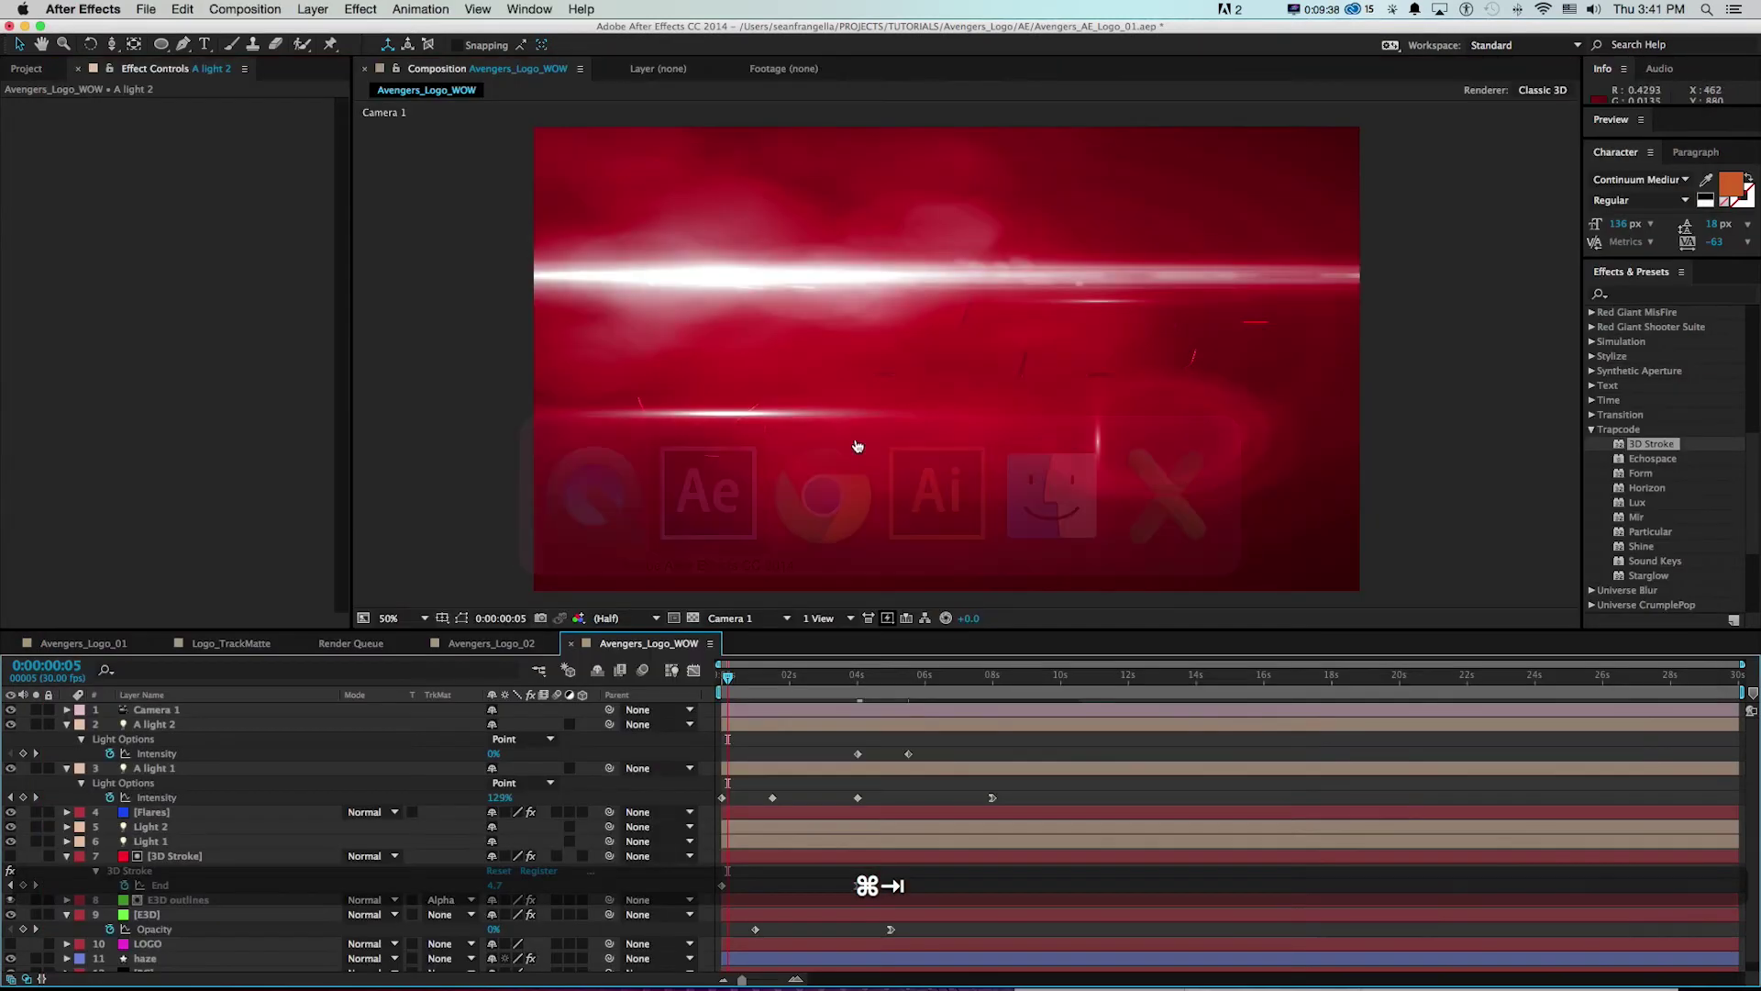
- Collapse the animated layer properties and save the project
key(u)
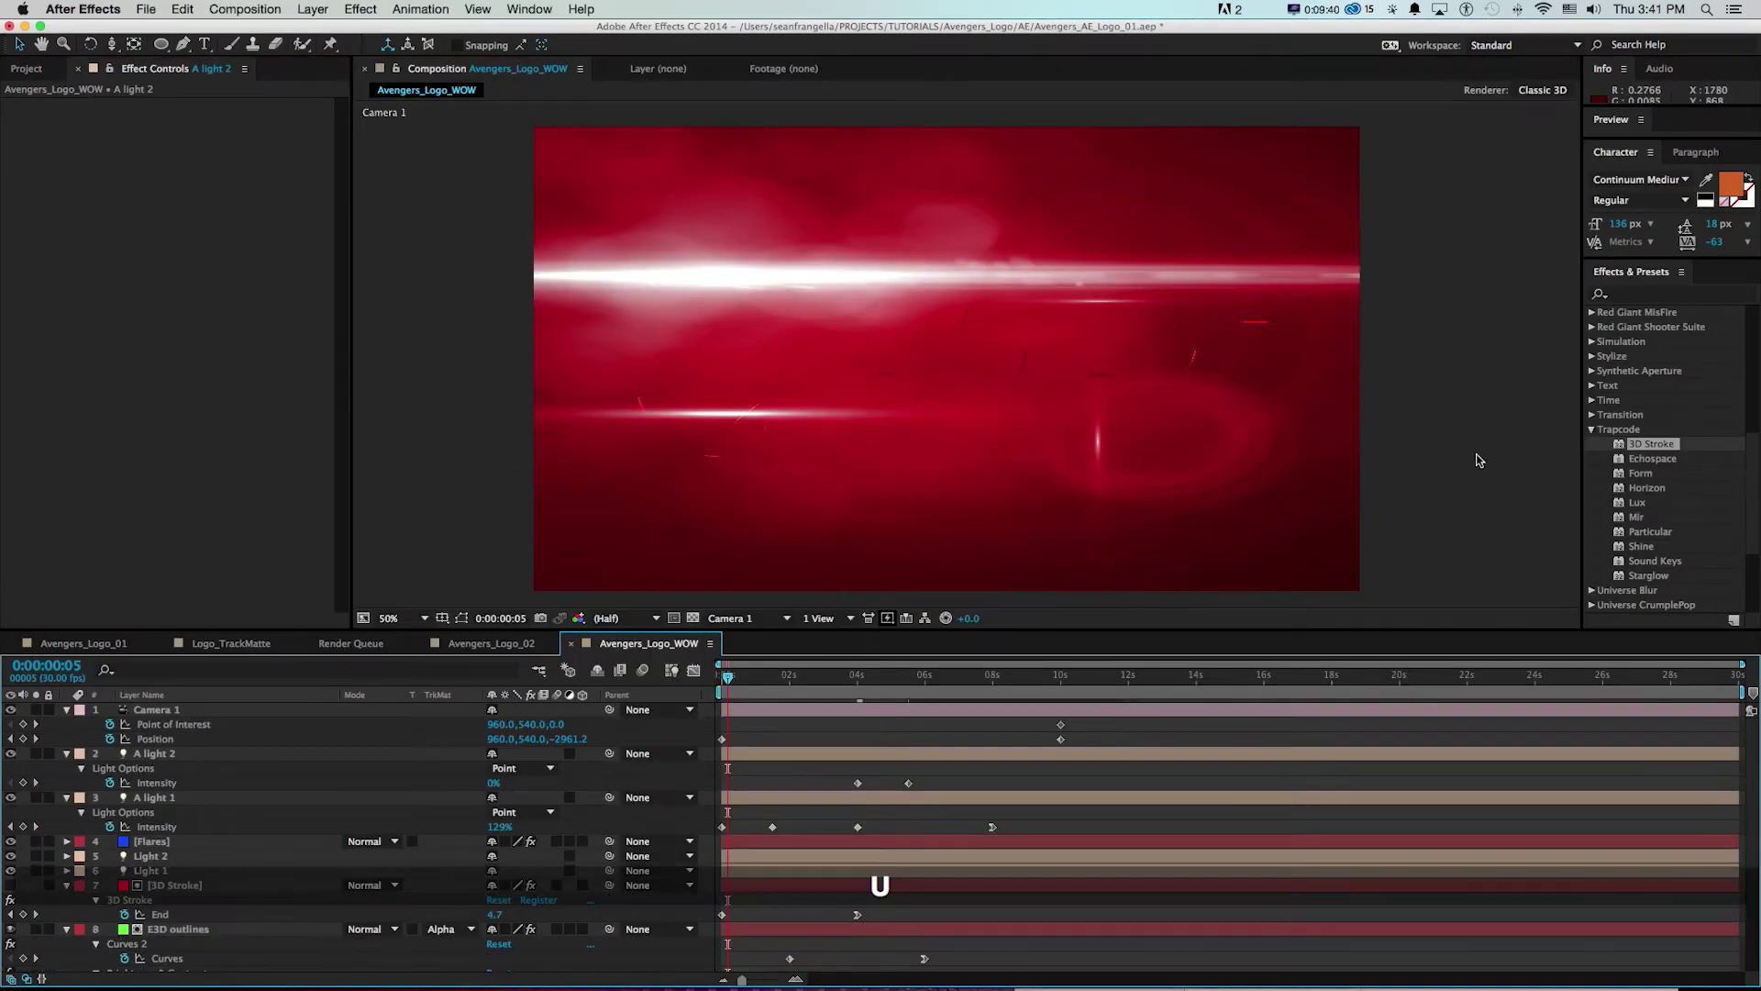
key(u)
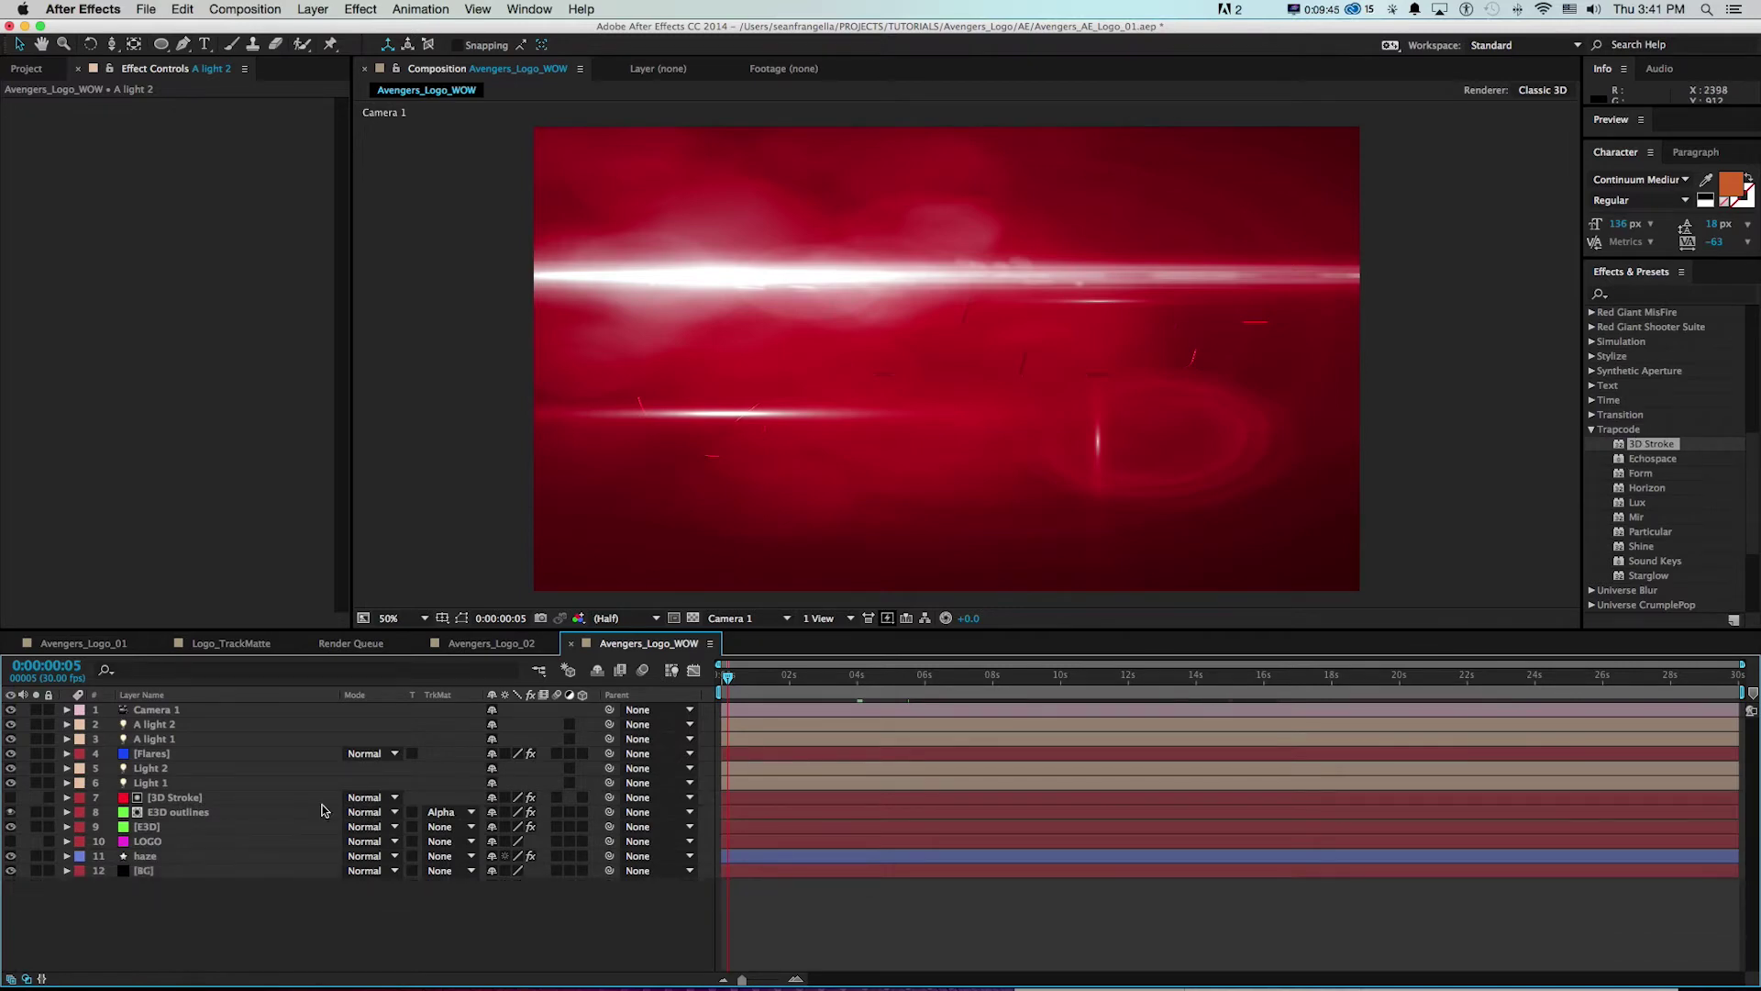
key(super+s)
- Create a solid named Particles, move it just above BG, and apply Trapcode Particular
click(317, 9)
mouse_move(321, 36)
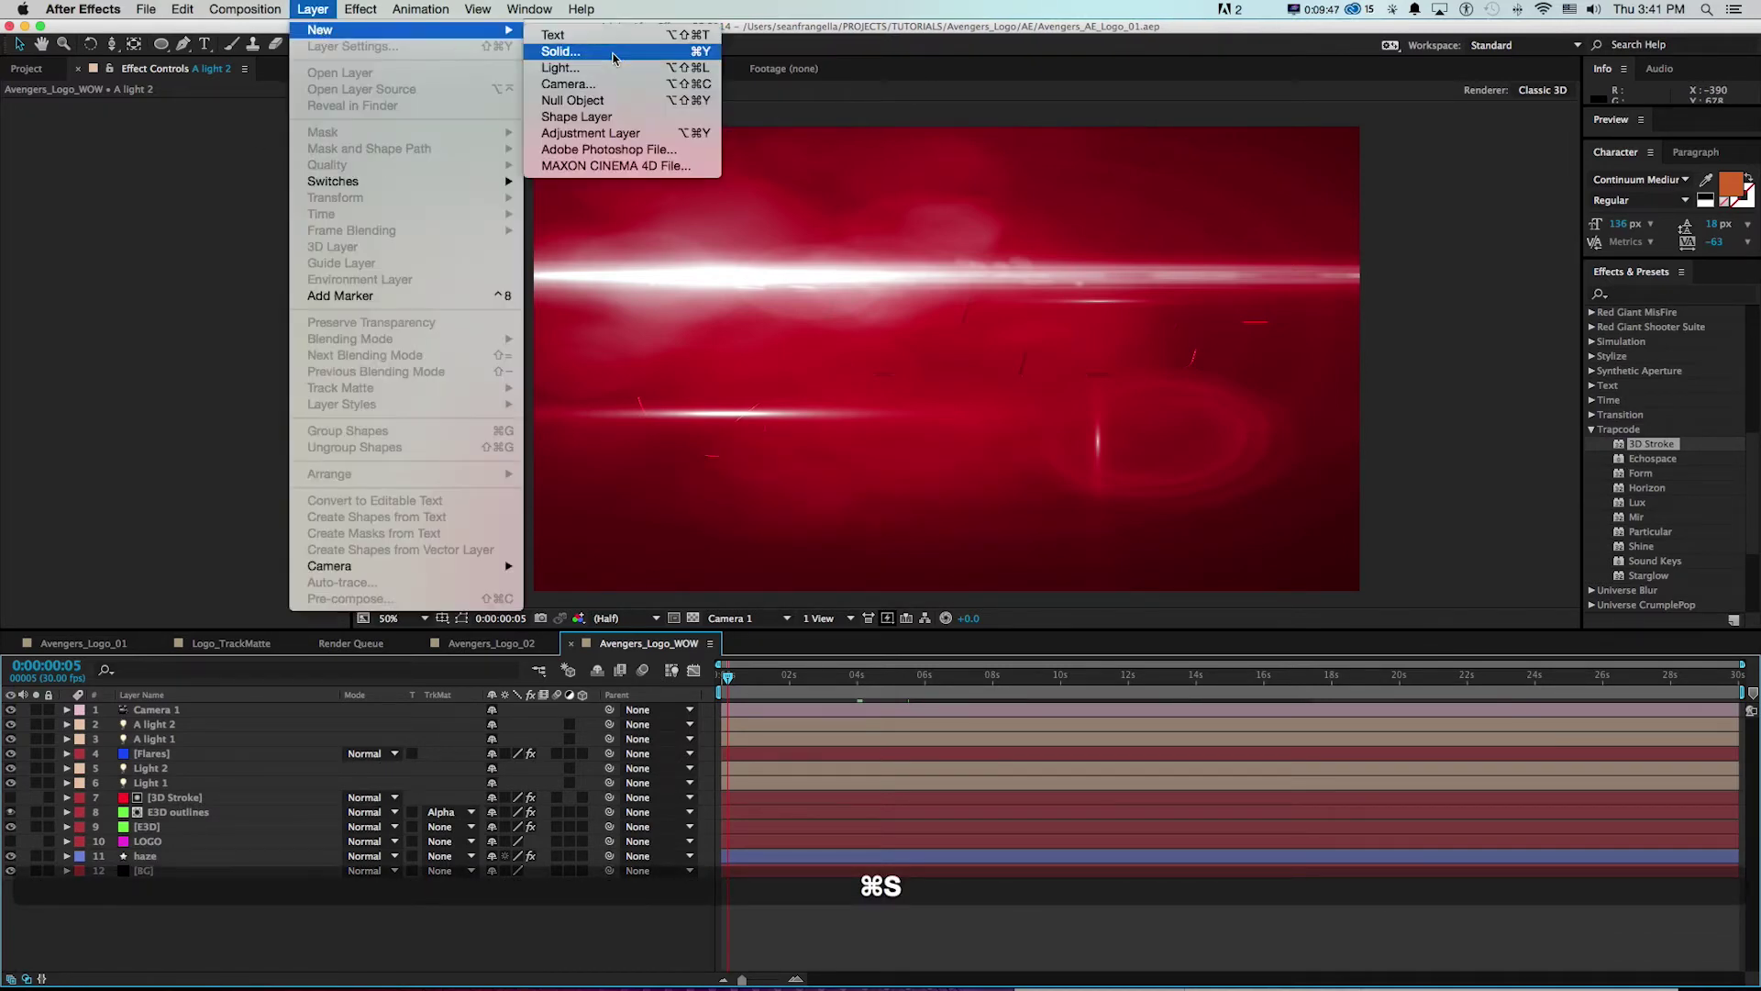
click(573, 46)
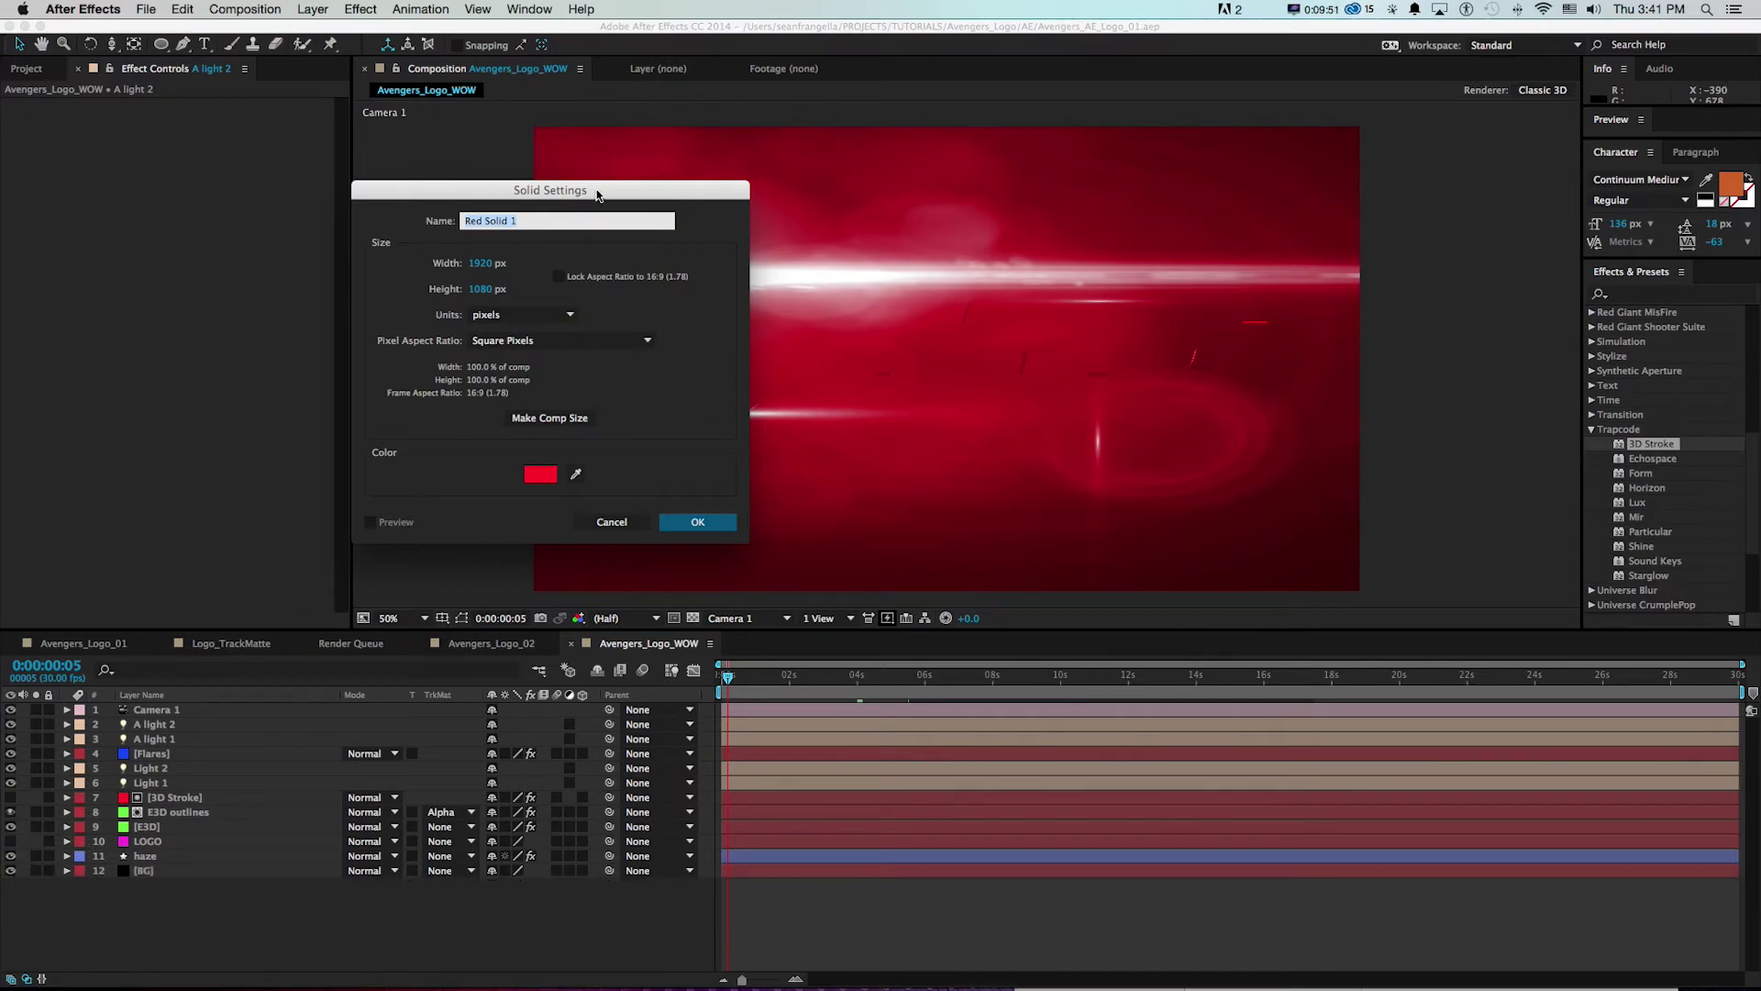
text(Par)
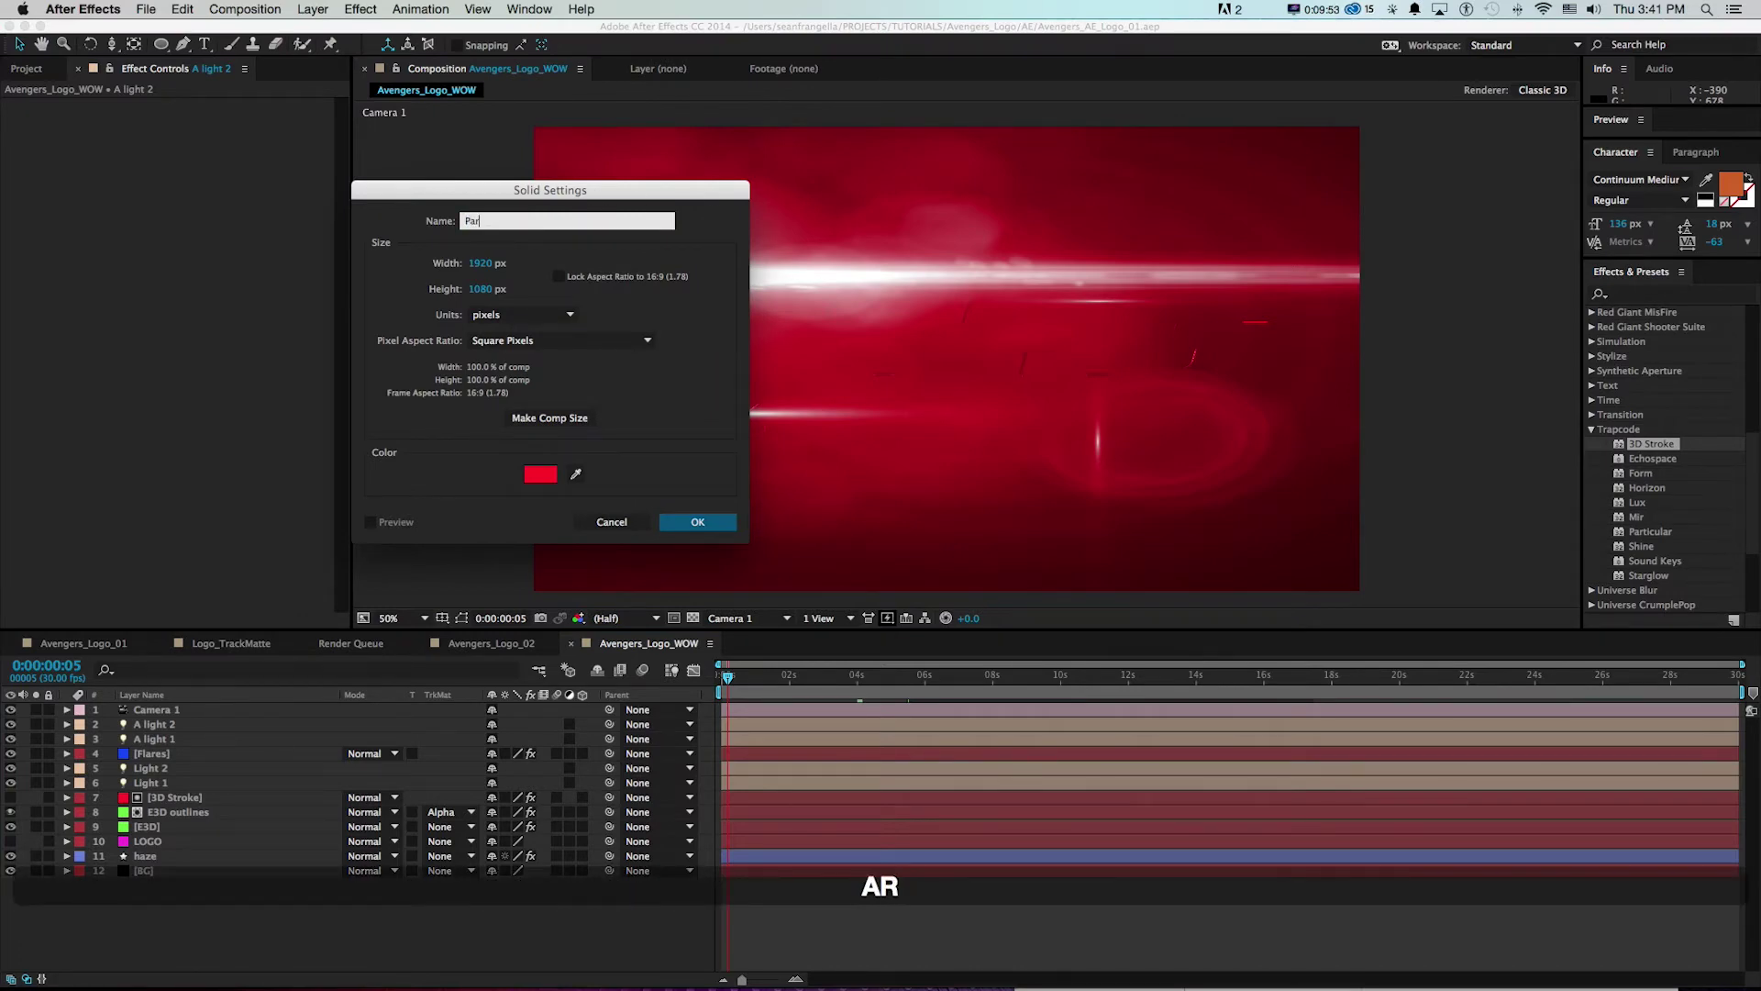
text(ticles)
key(Return)
drag(147, 715, 158, 879)
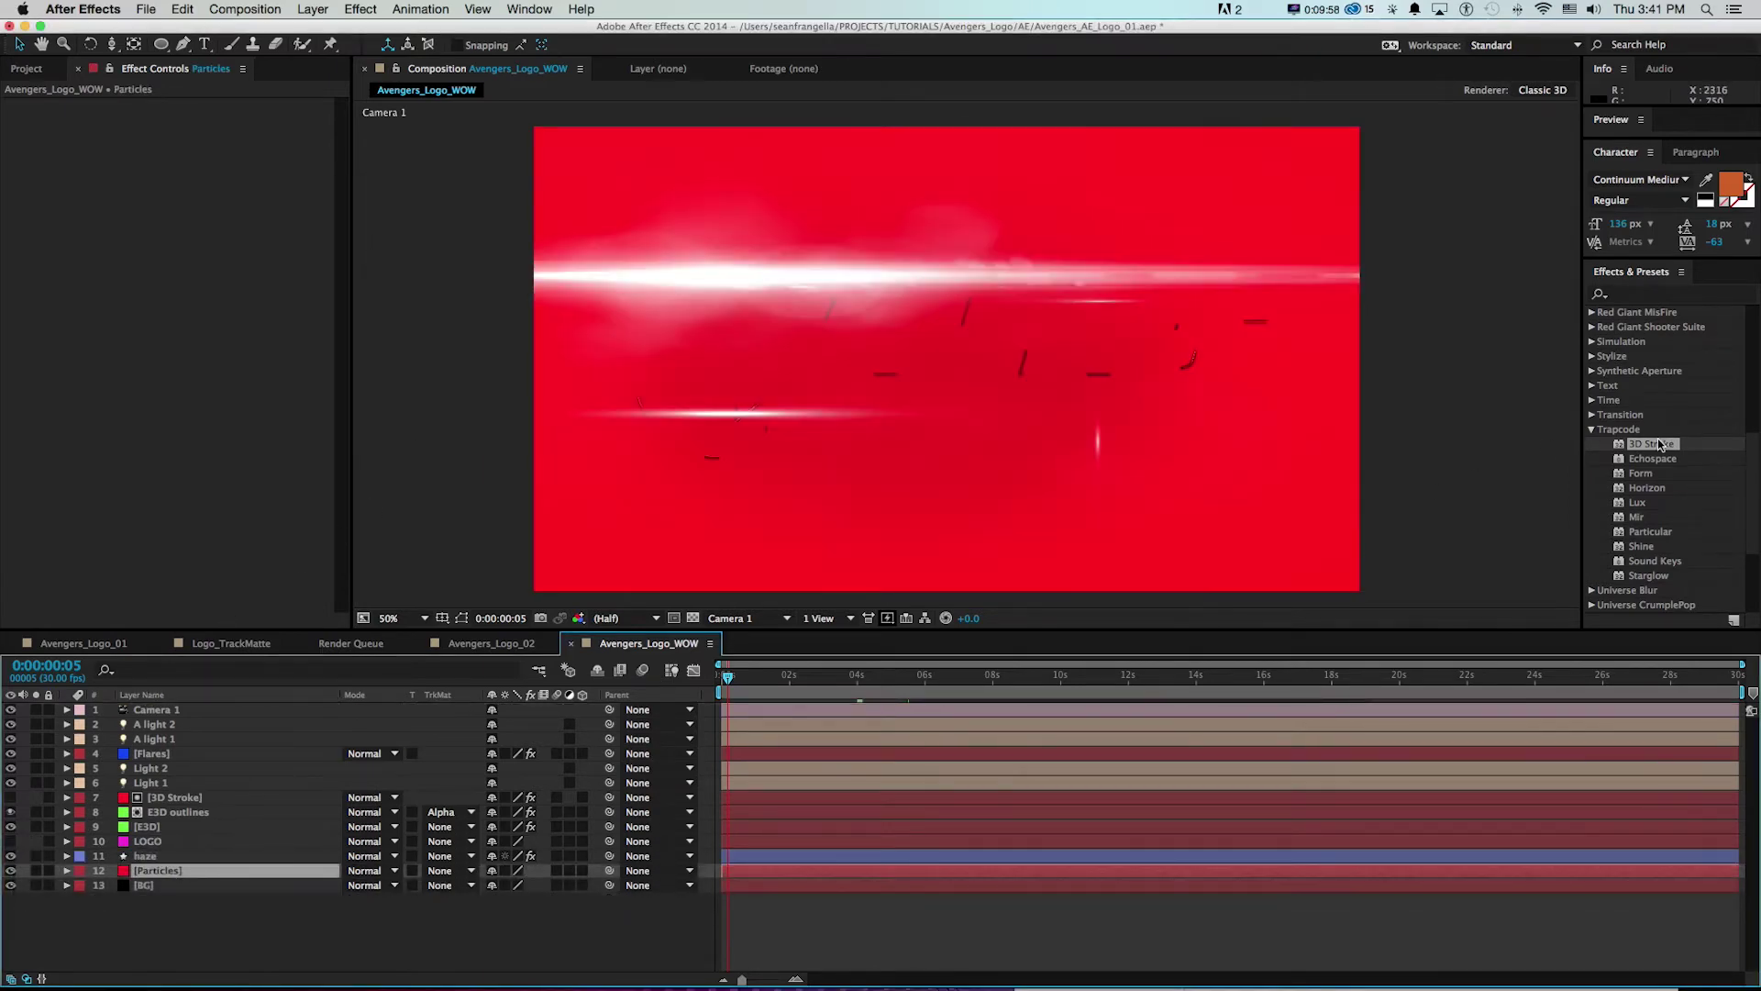
drag(1619, 531, 59, 876)
- Solo the Particles layer and play back the default particle emission
click(37, 871)
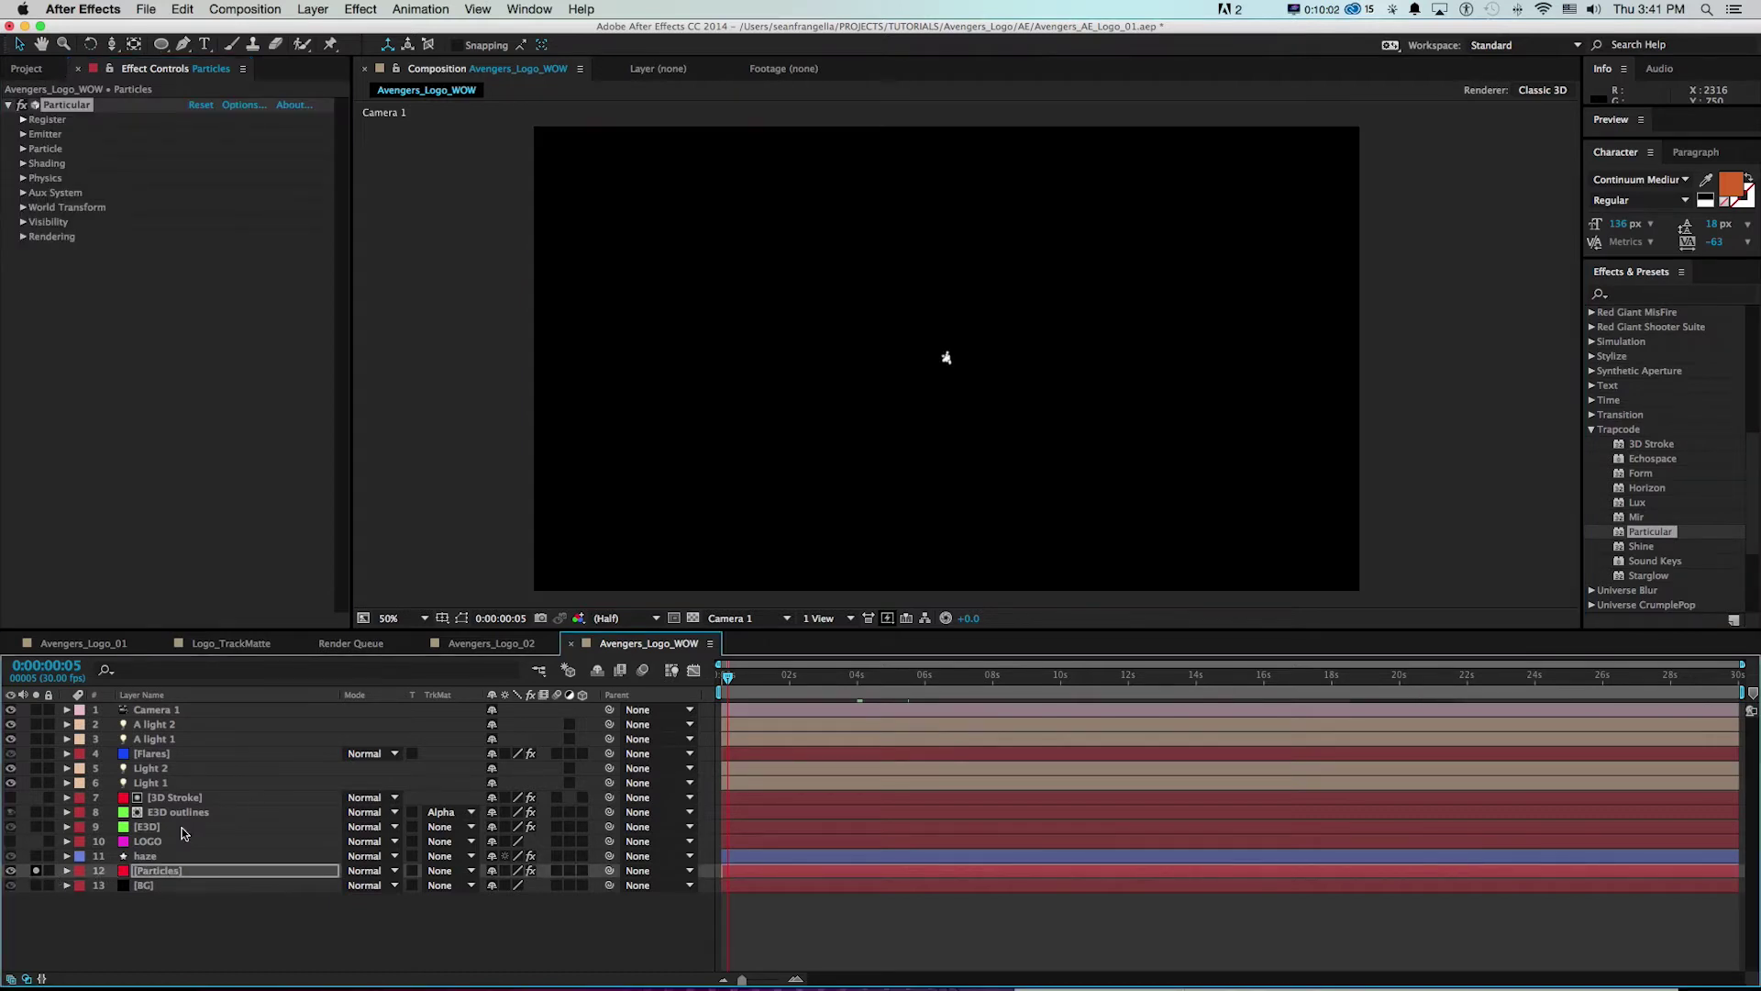
drag(725, 679, 794, 682)
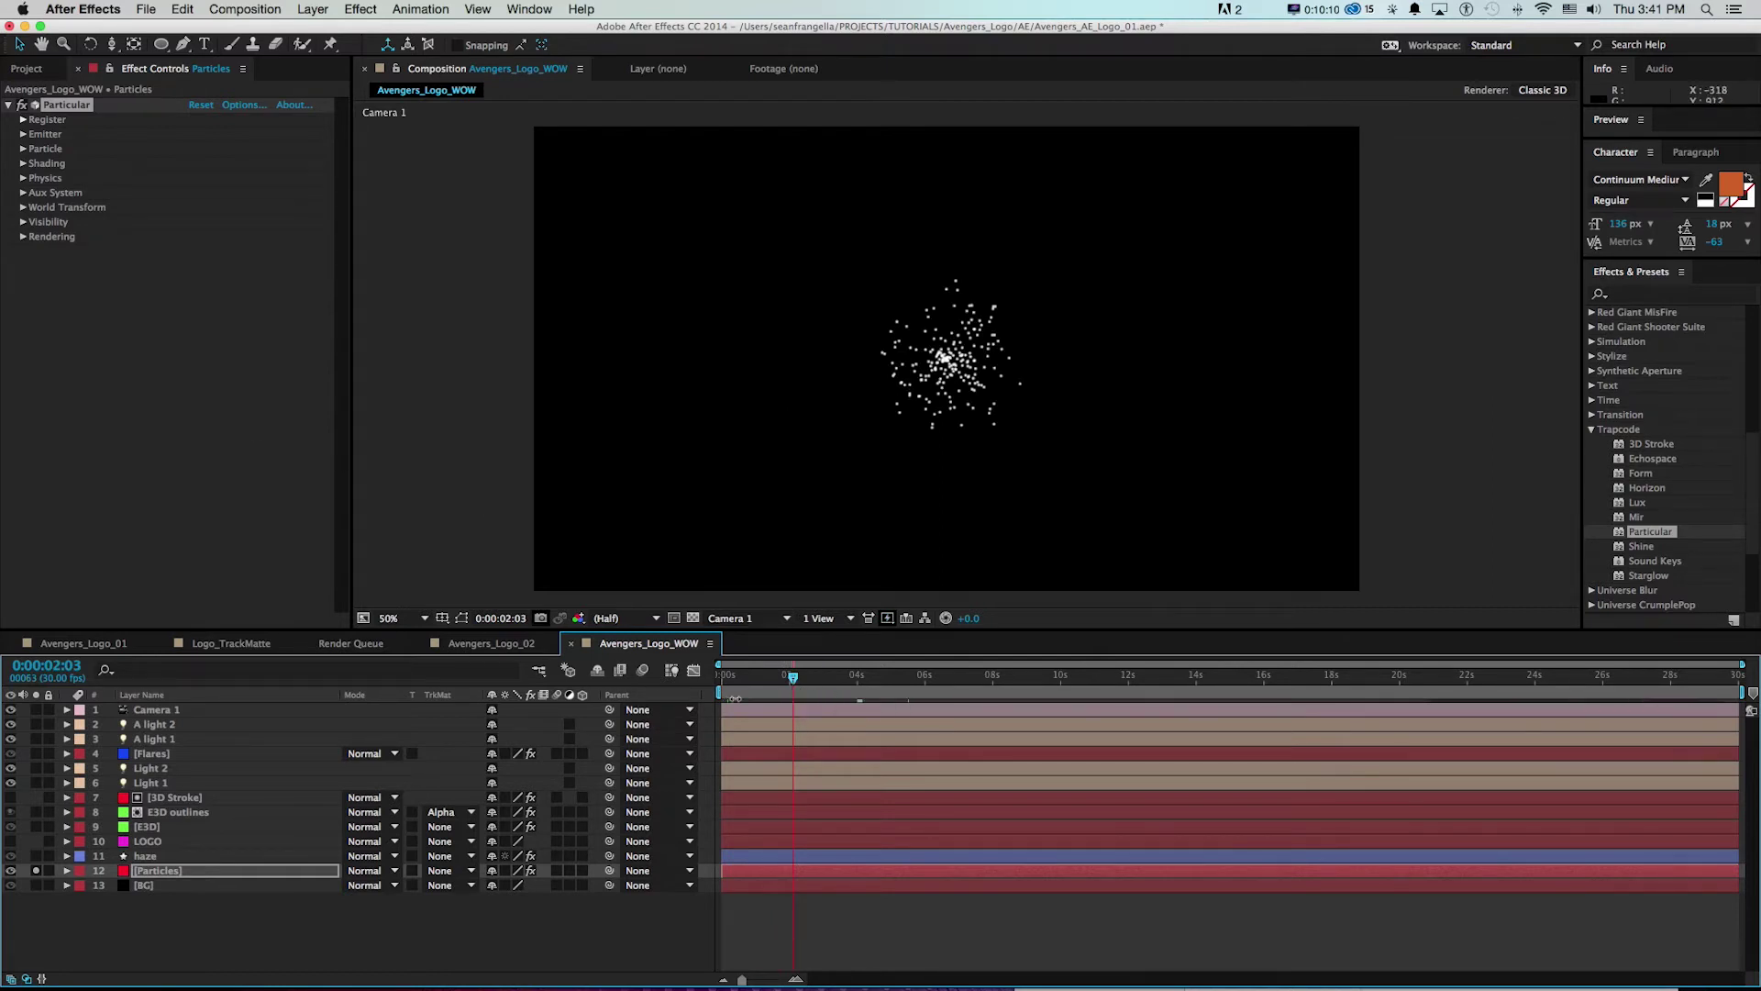
drag(794, 680, 776, 681)
key(space)
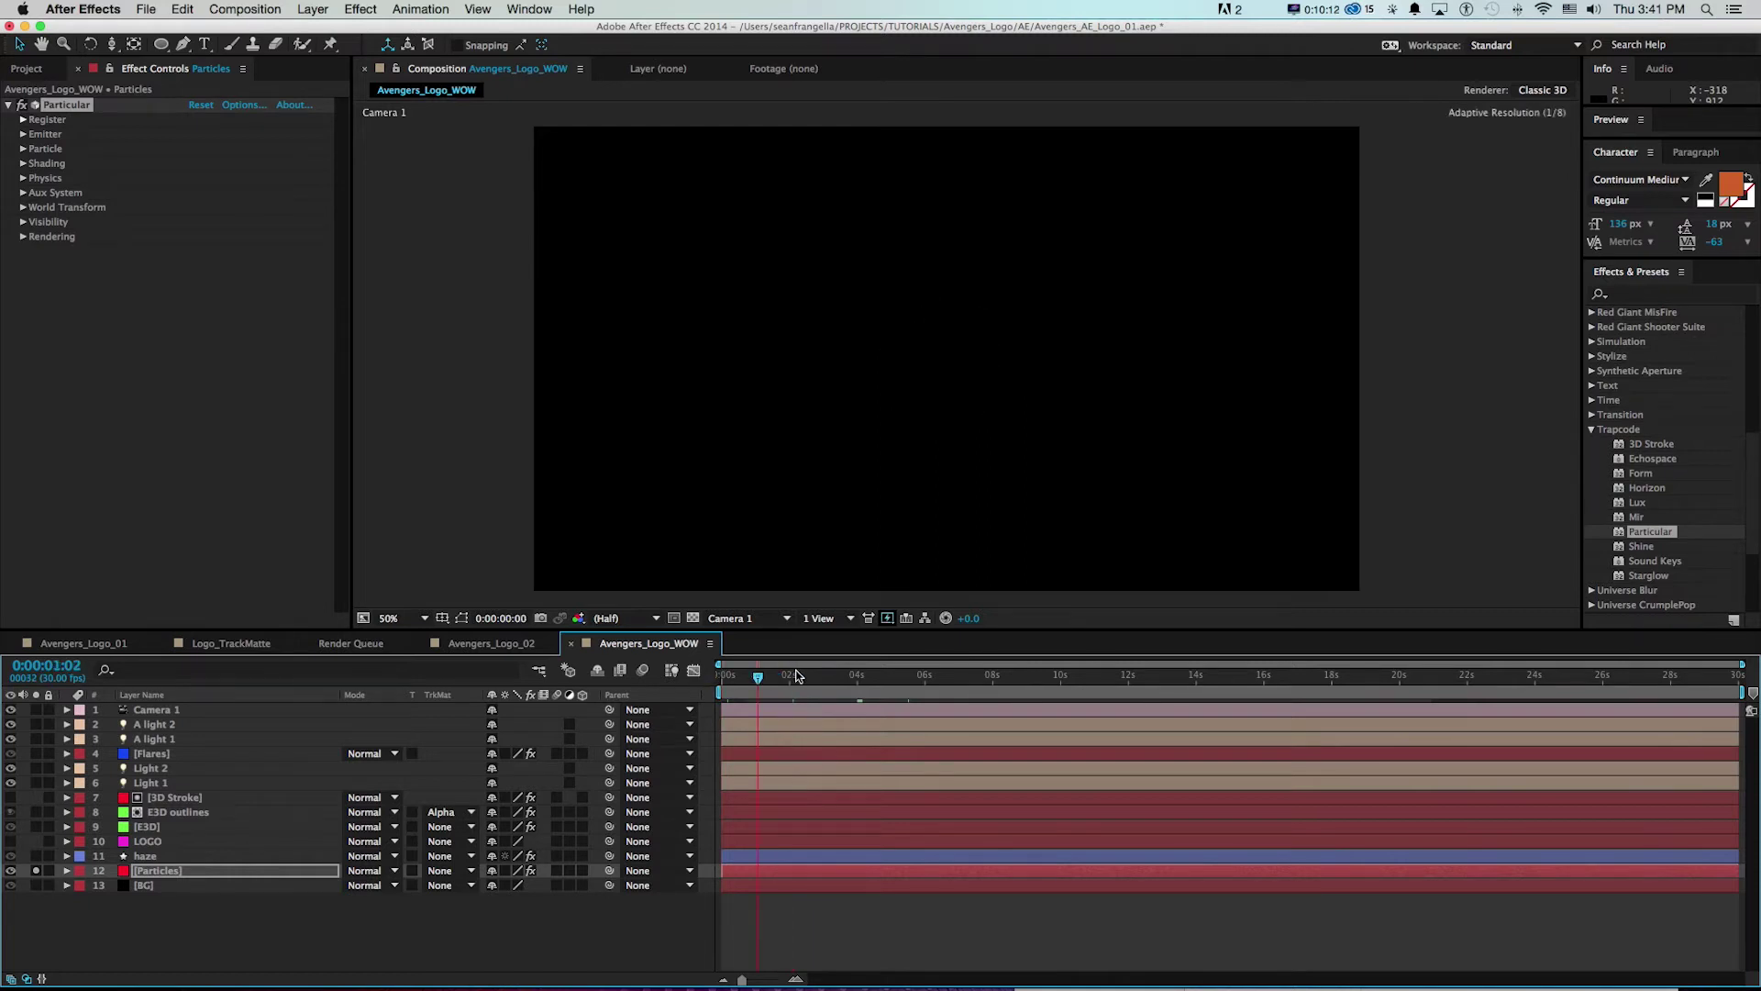
- Place the emitter at the frame's left edge and set 25 particles per second
click(23, 134)
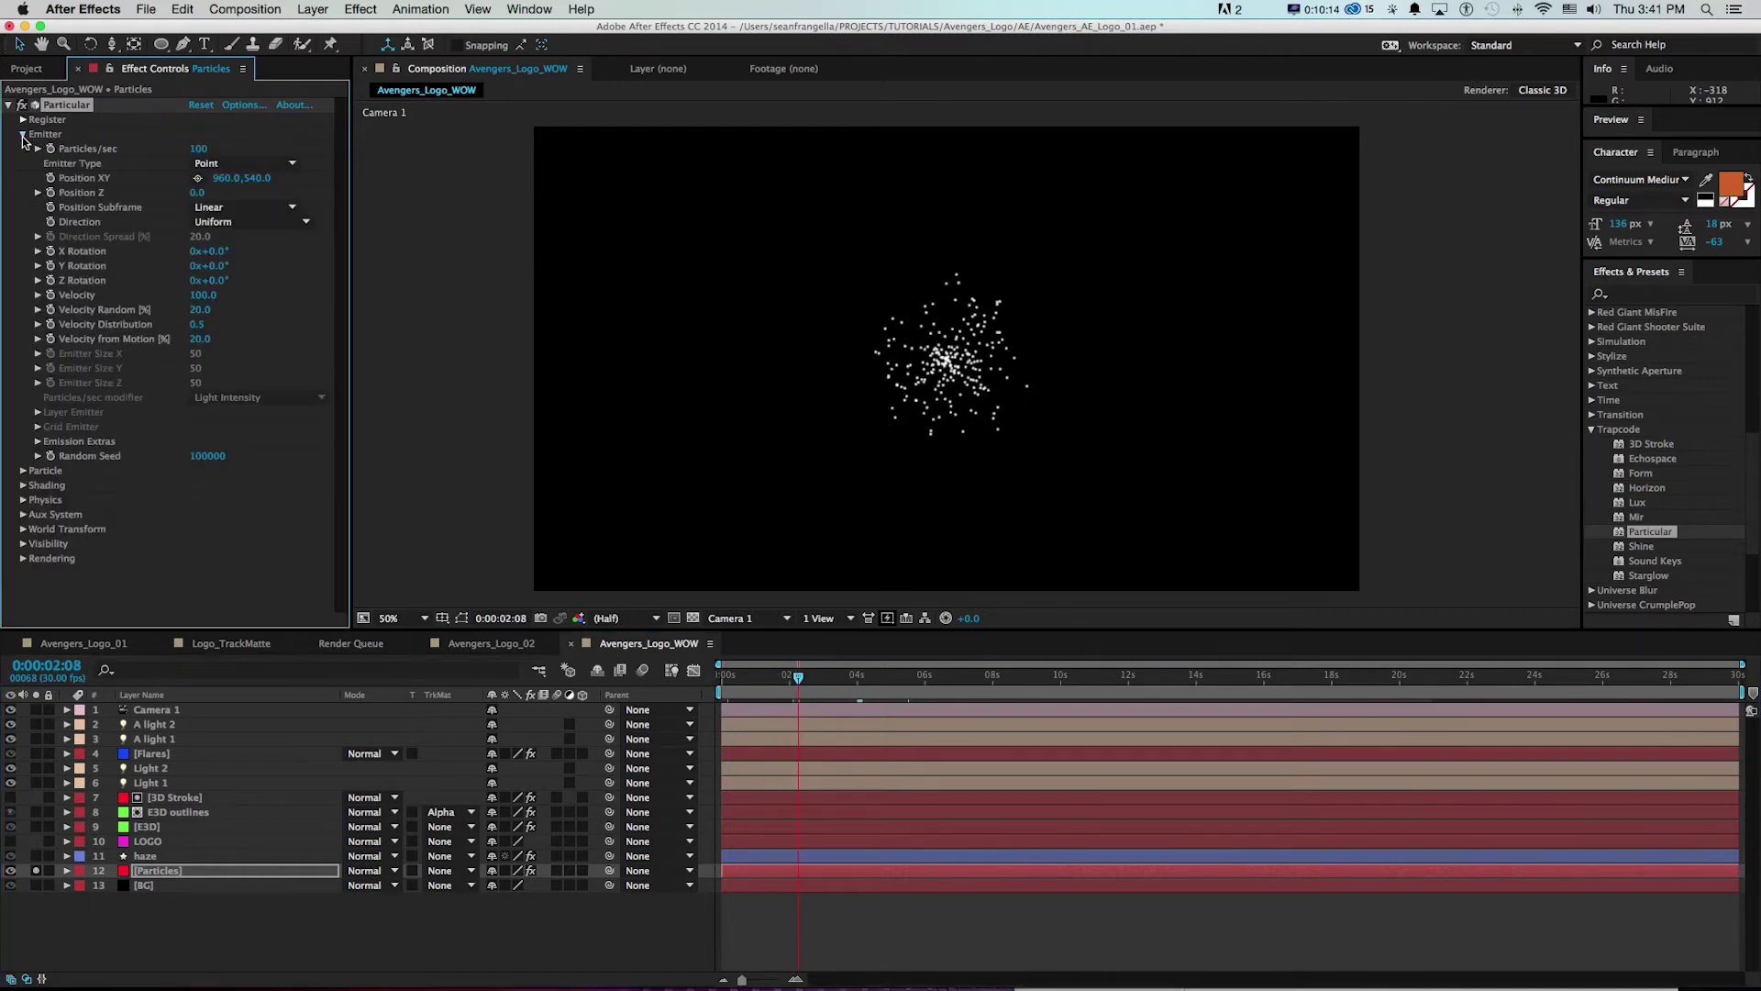
click(198, 178)
click(480, 353)
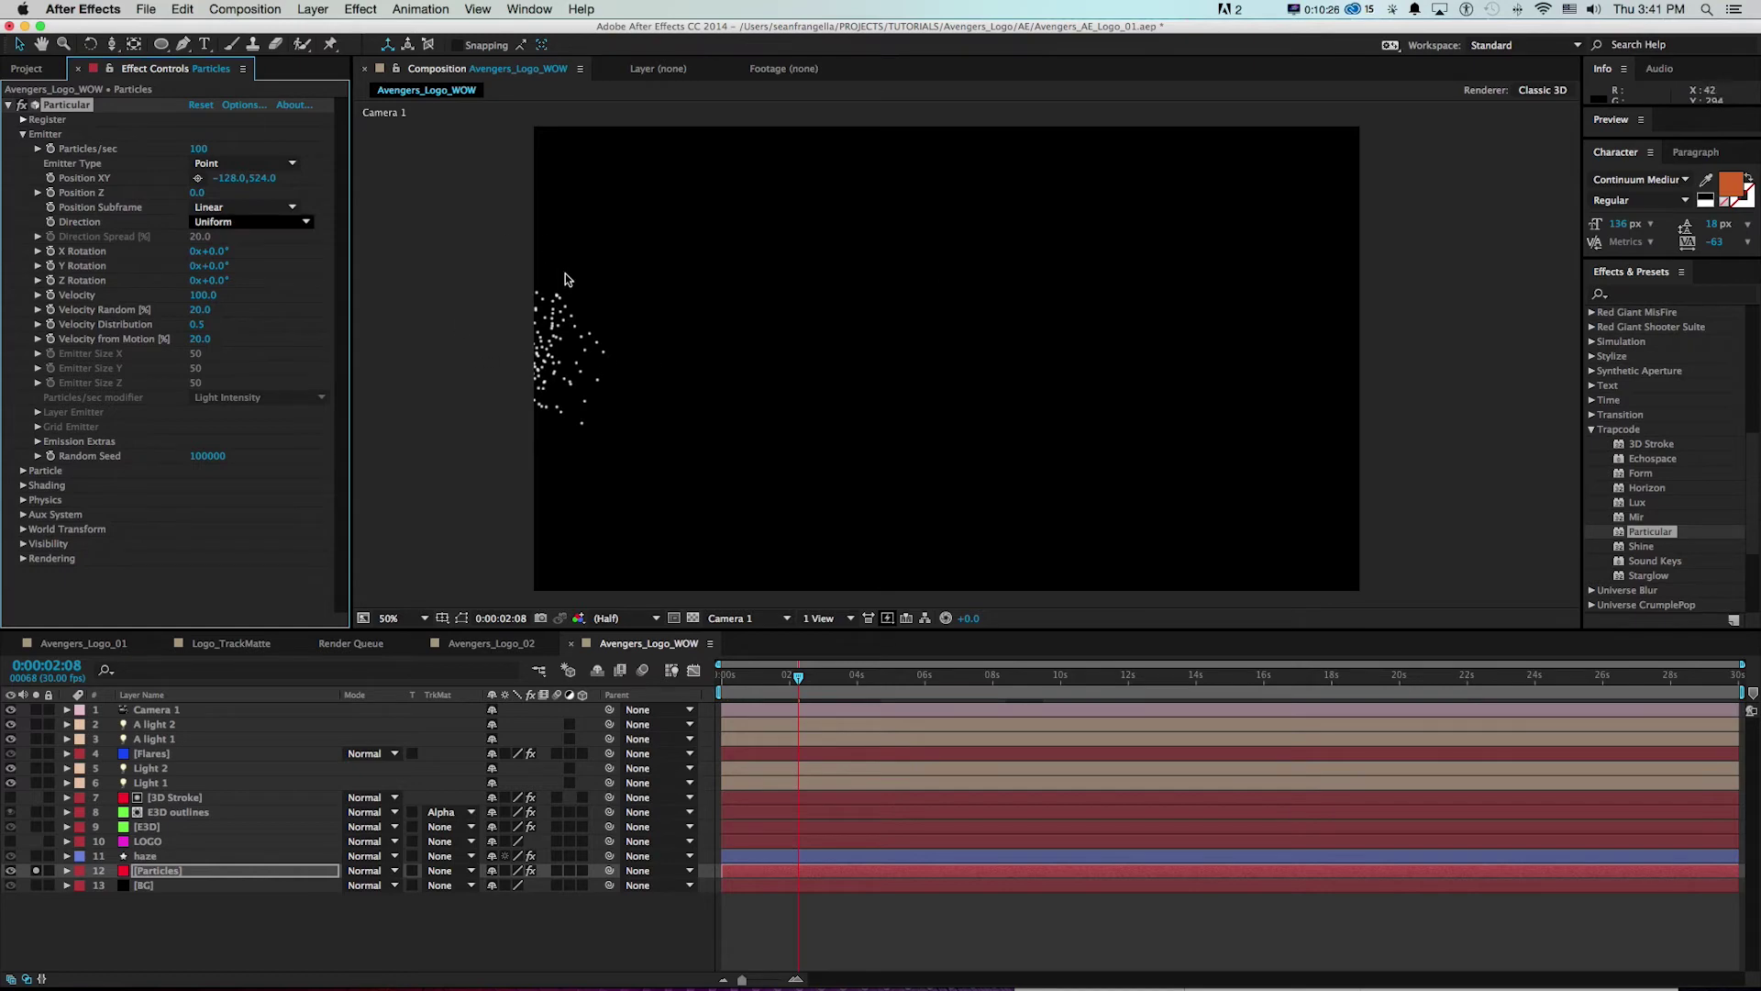
click(199, 149)
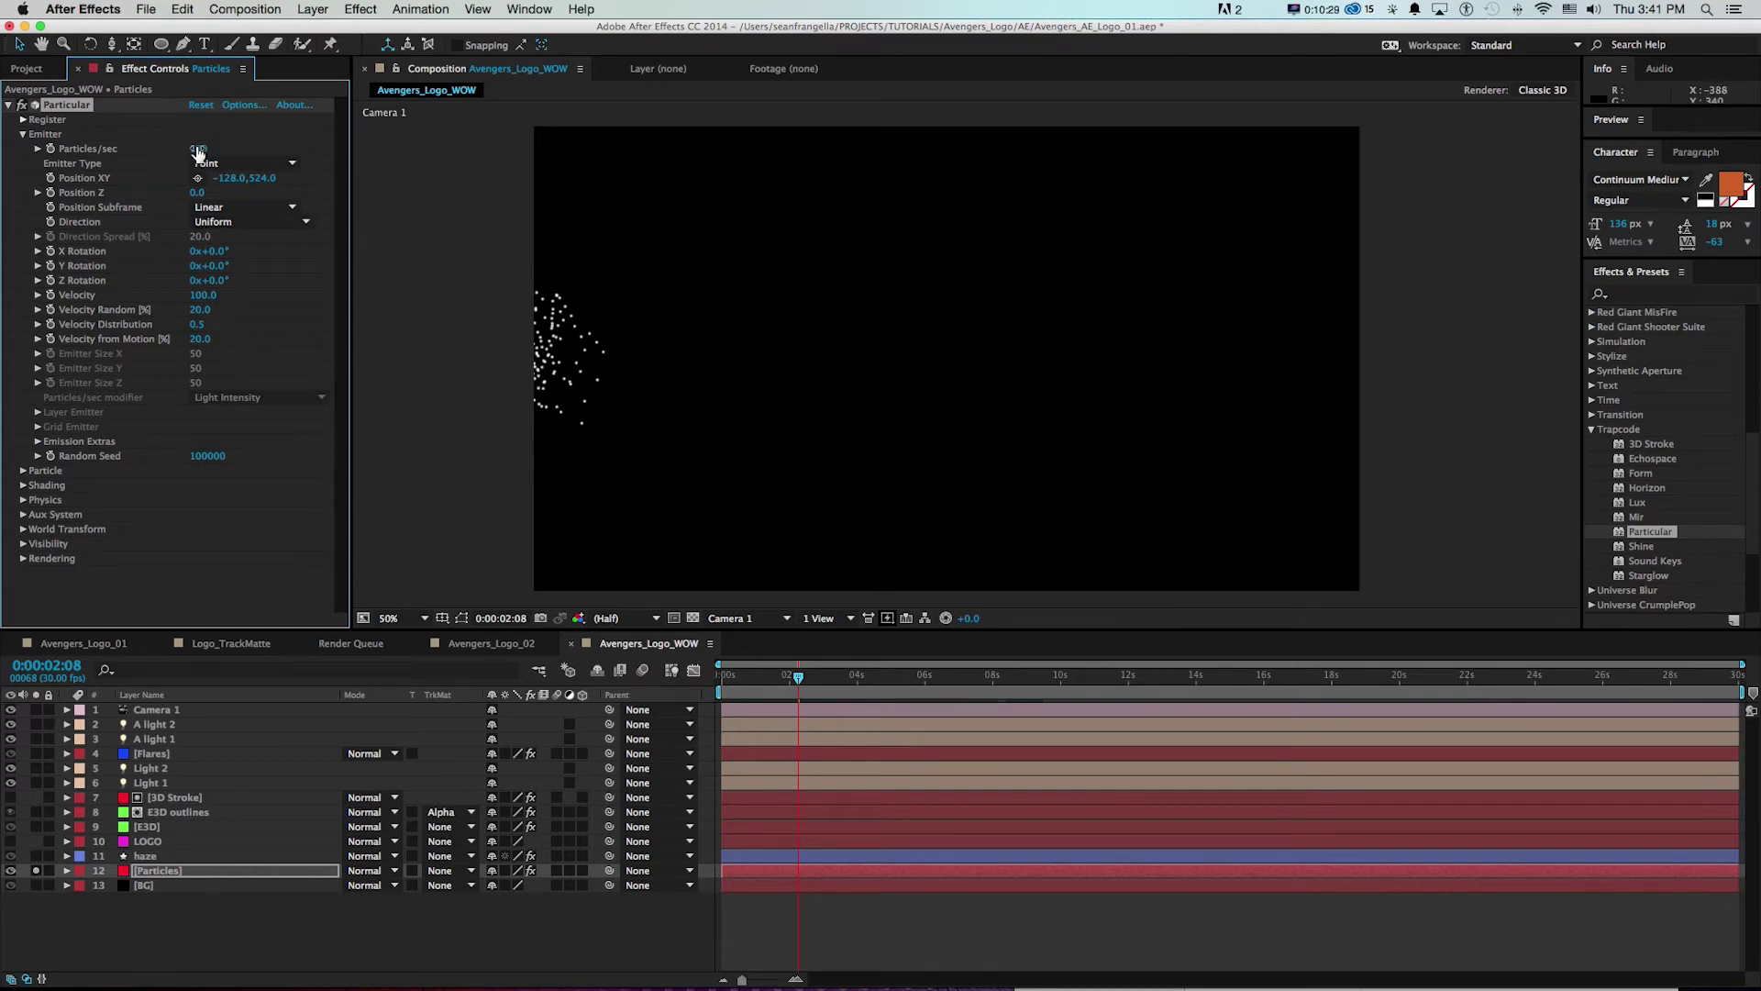
text(25)
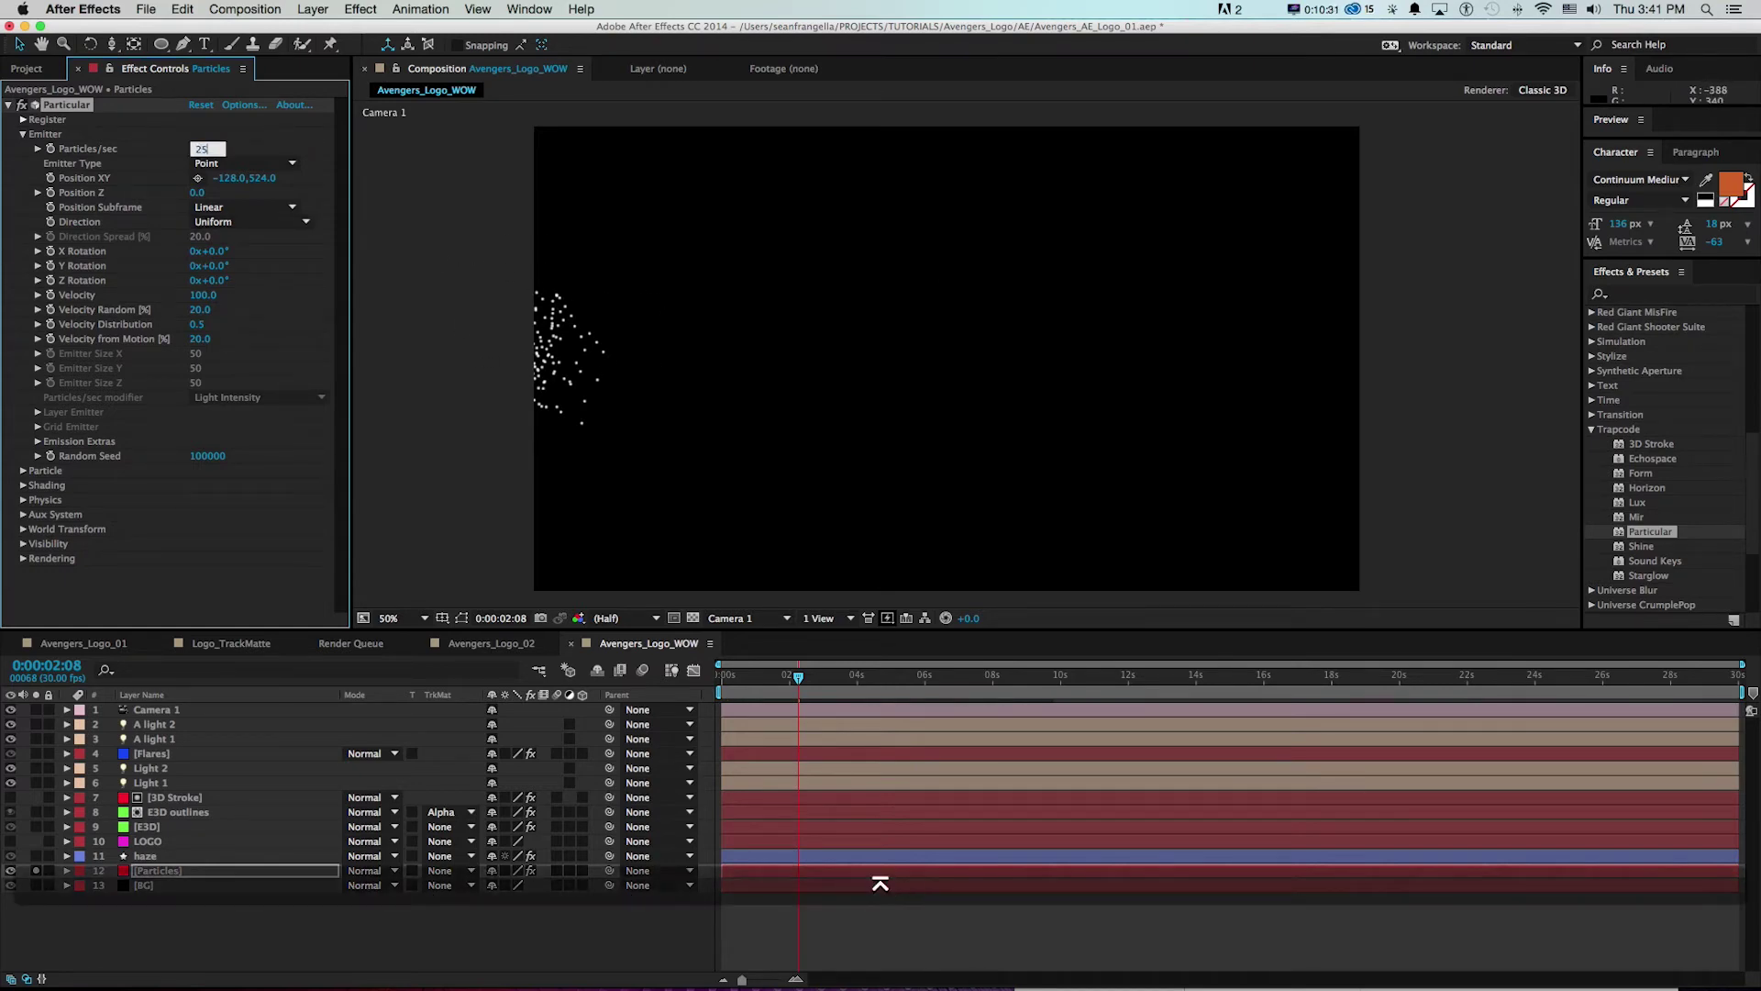
key(Return)
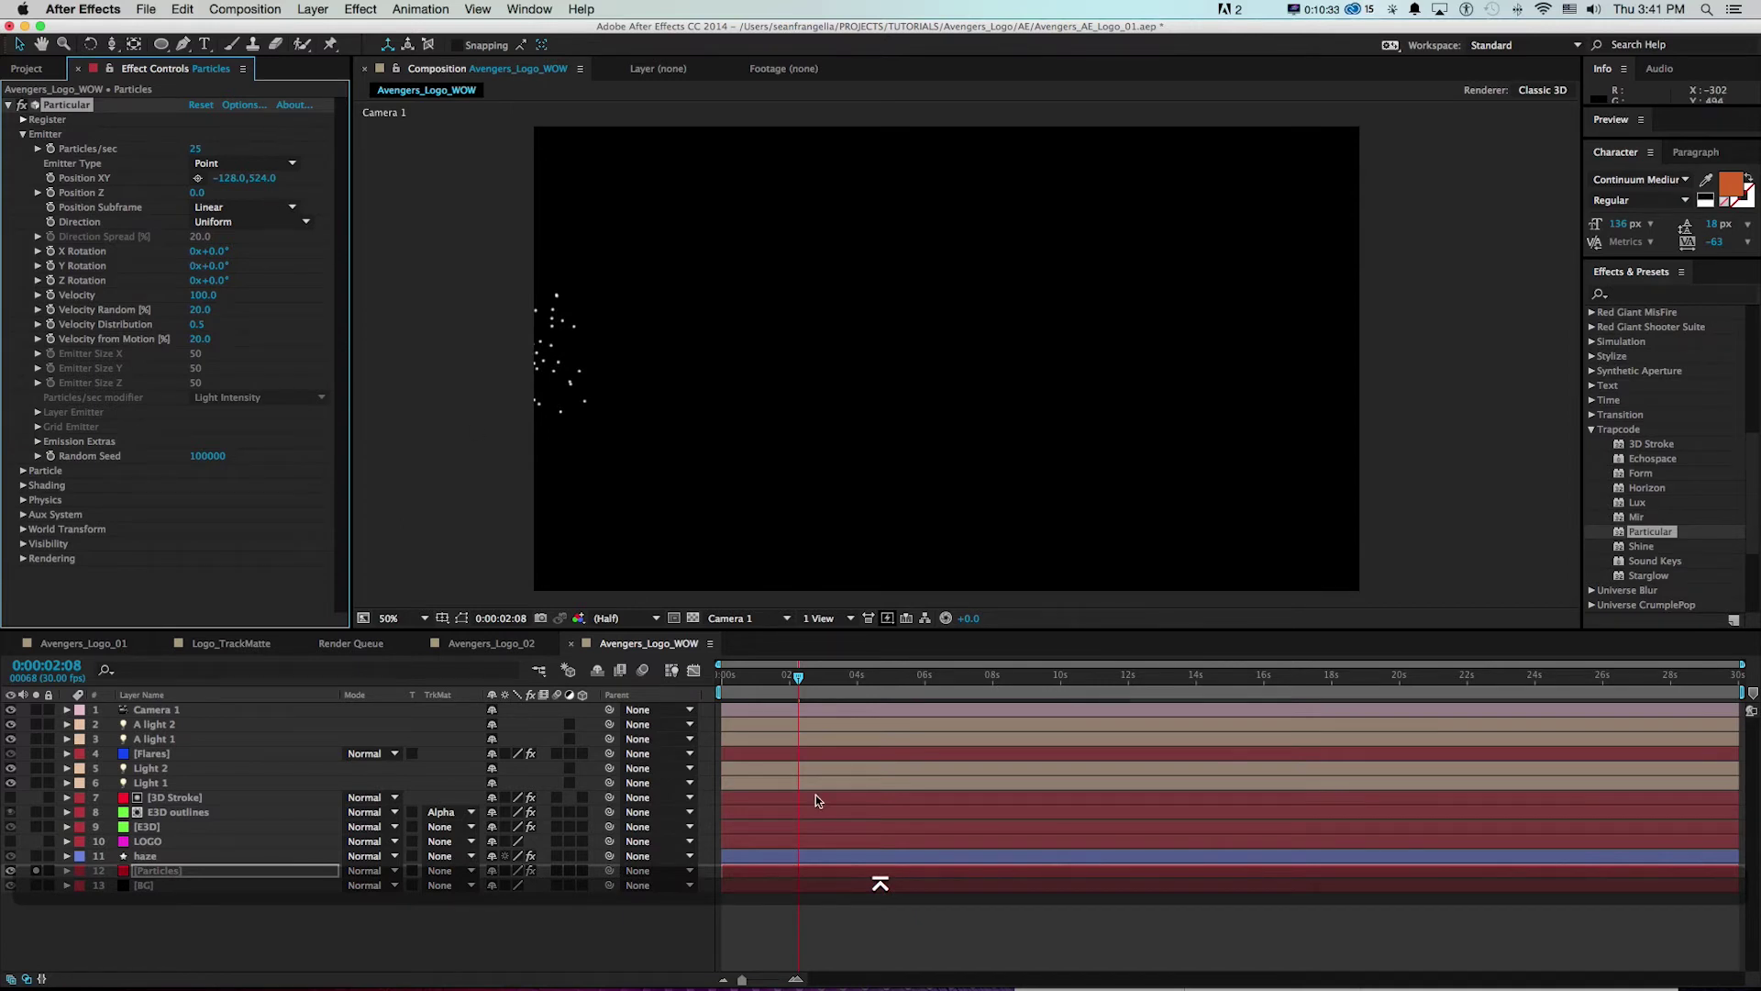
- Set Emission Extras Pre Run to 100 so particles exist at frame zero
click(727, 686)
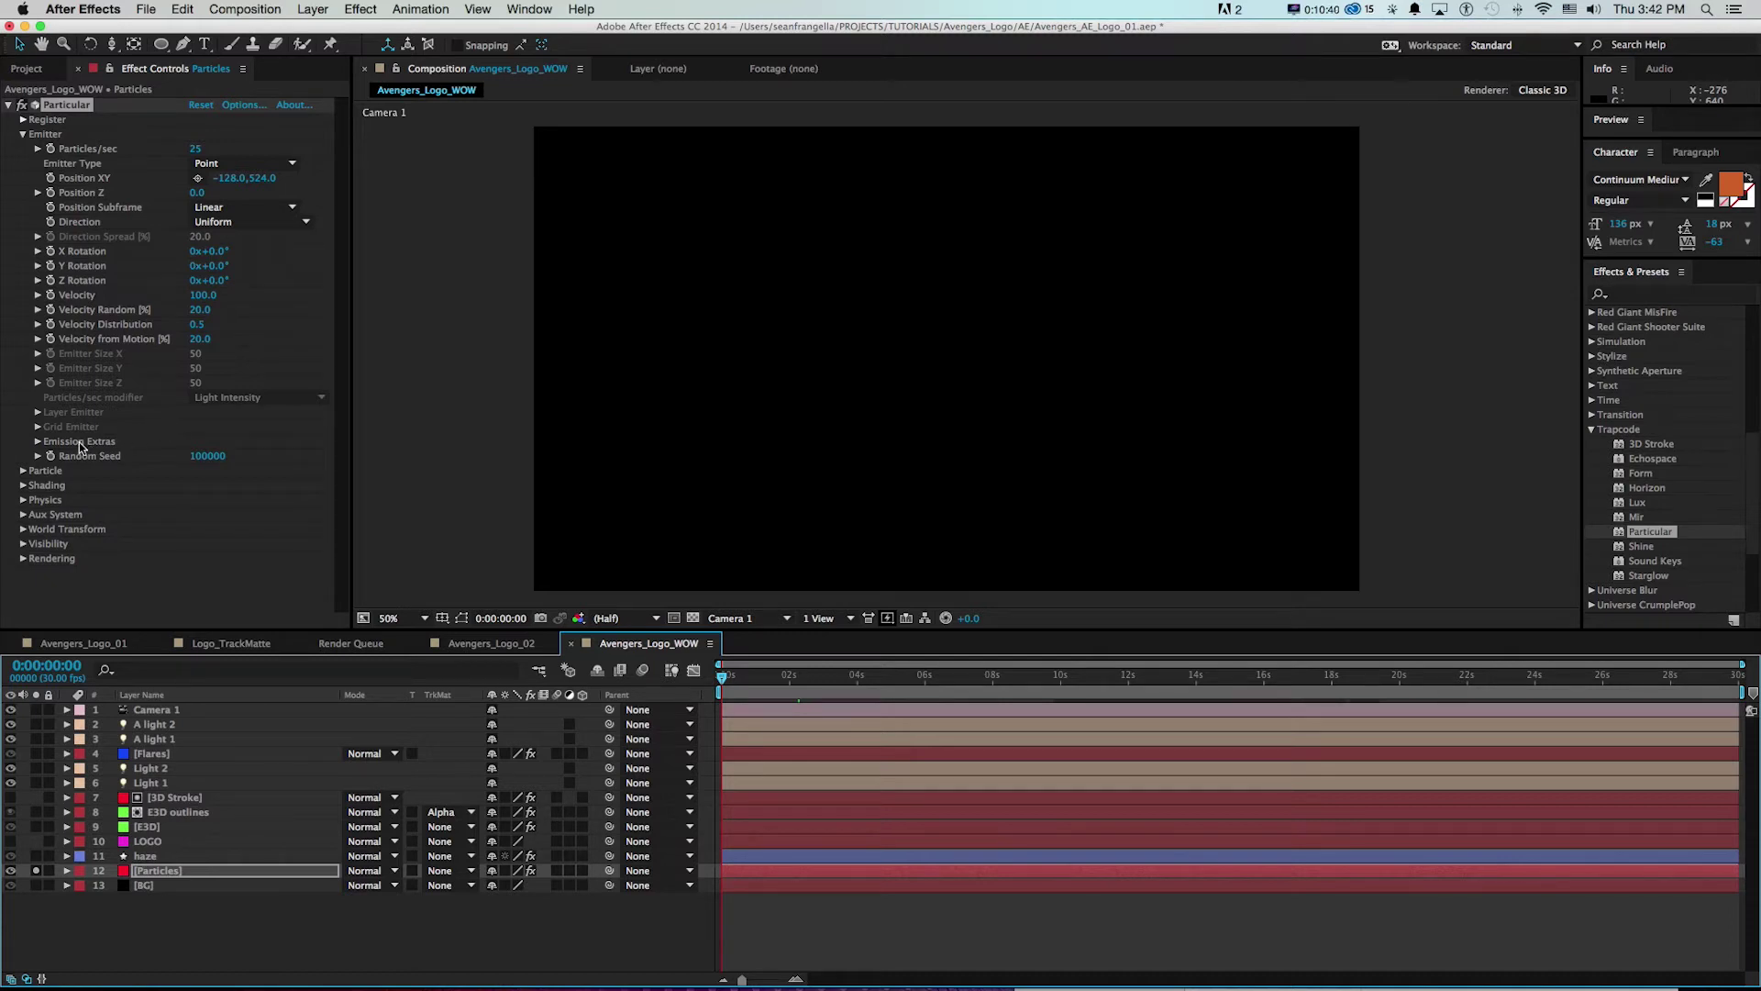
click(37, 442)
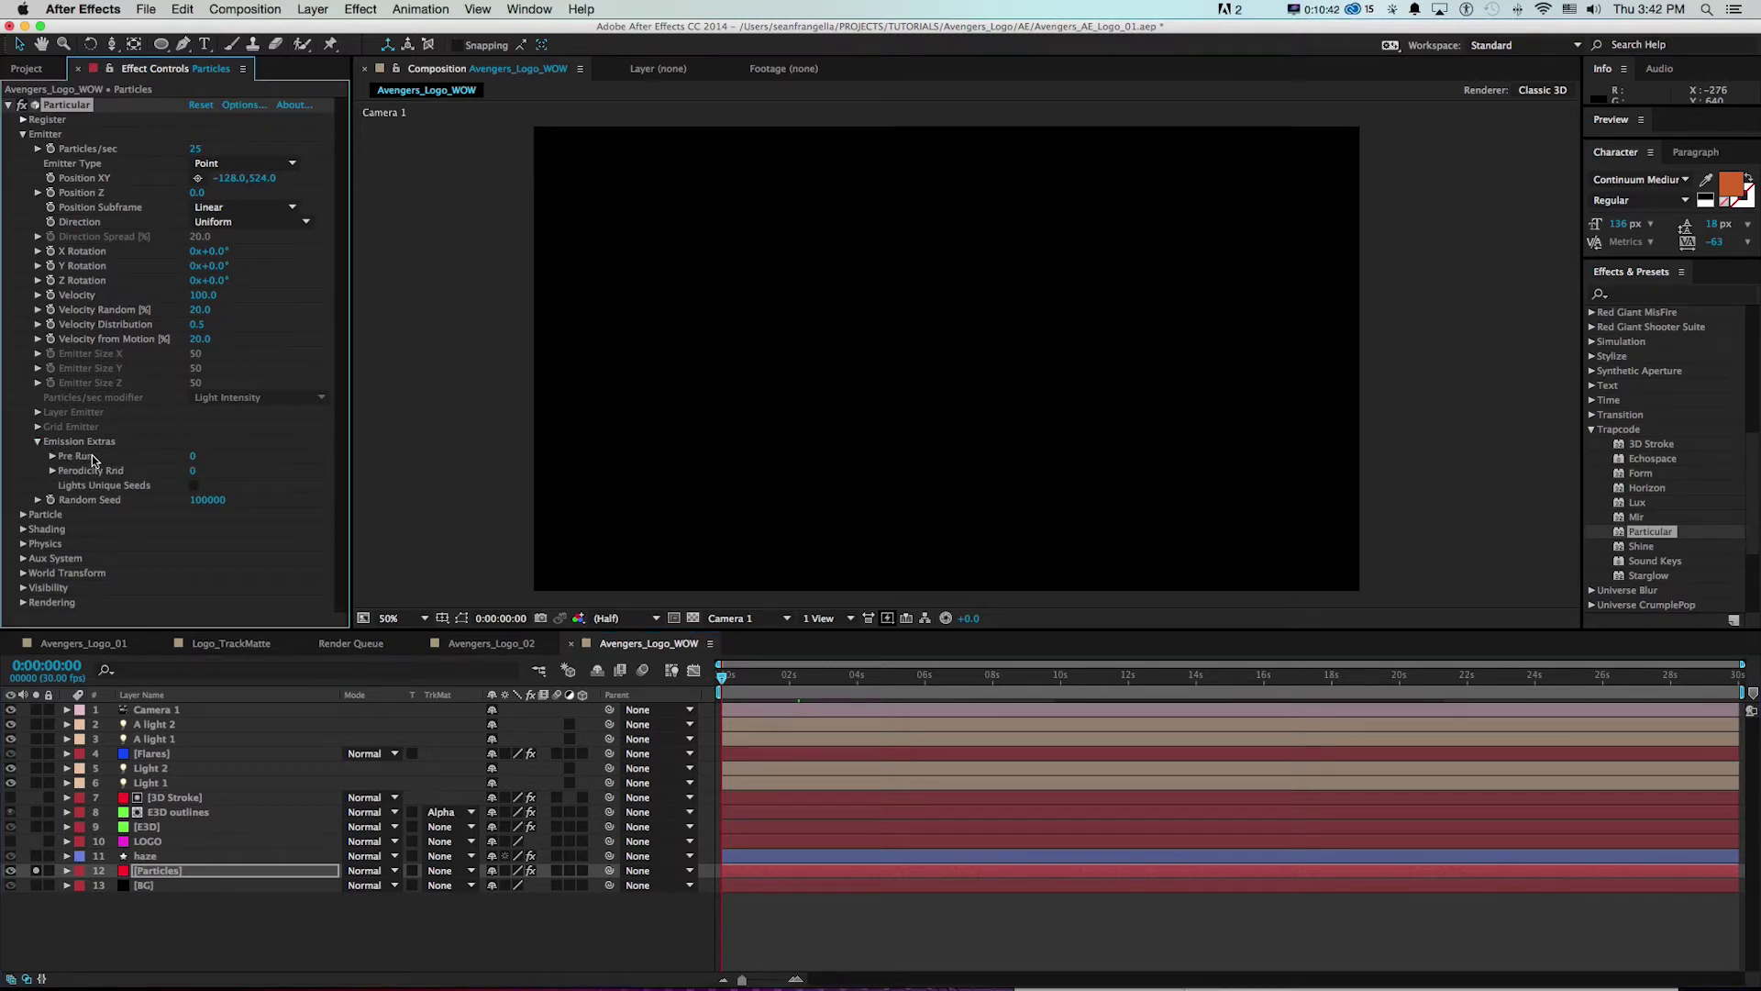
drag(190, 461, 282, 462)
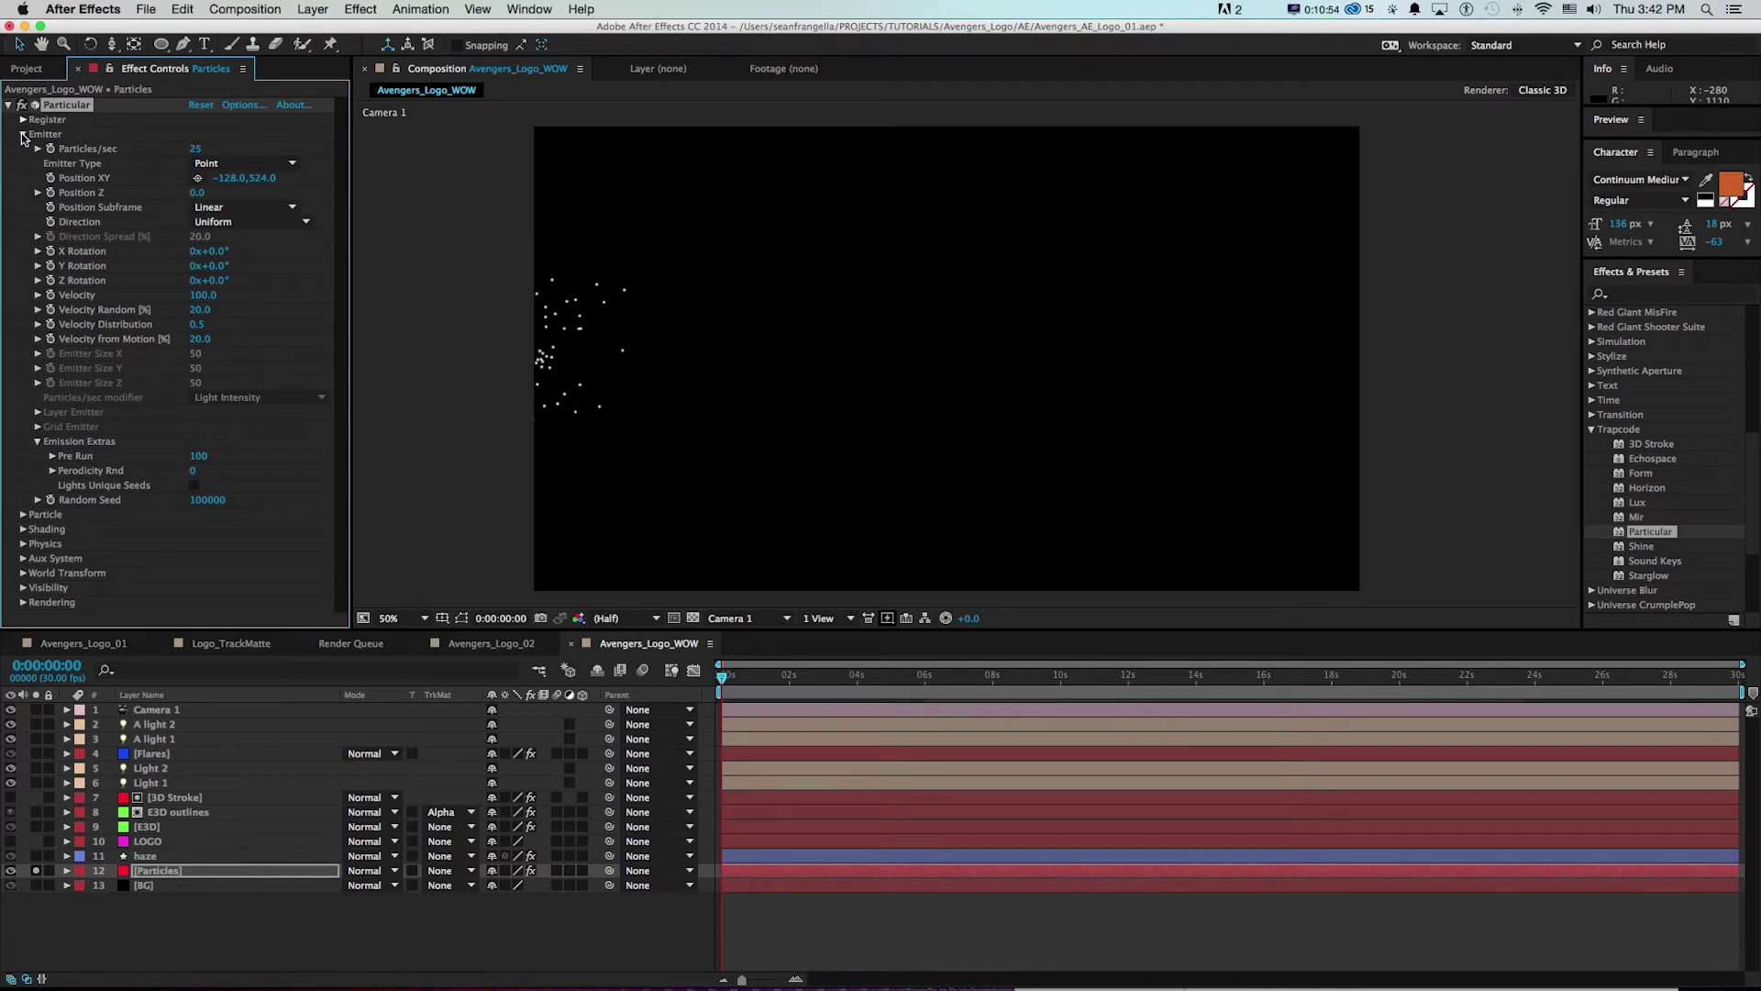
click(23, 135)
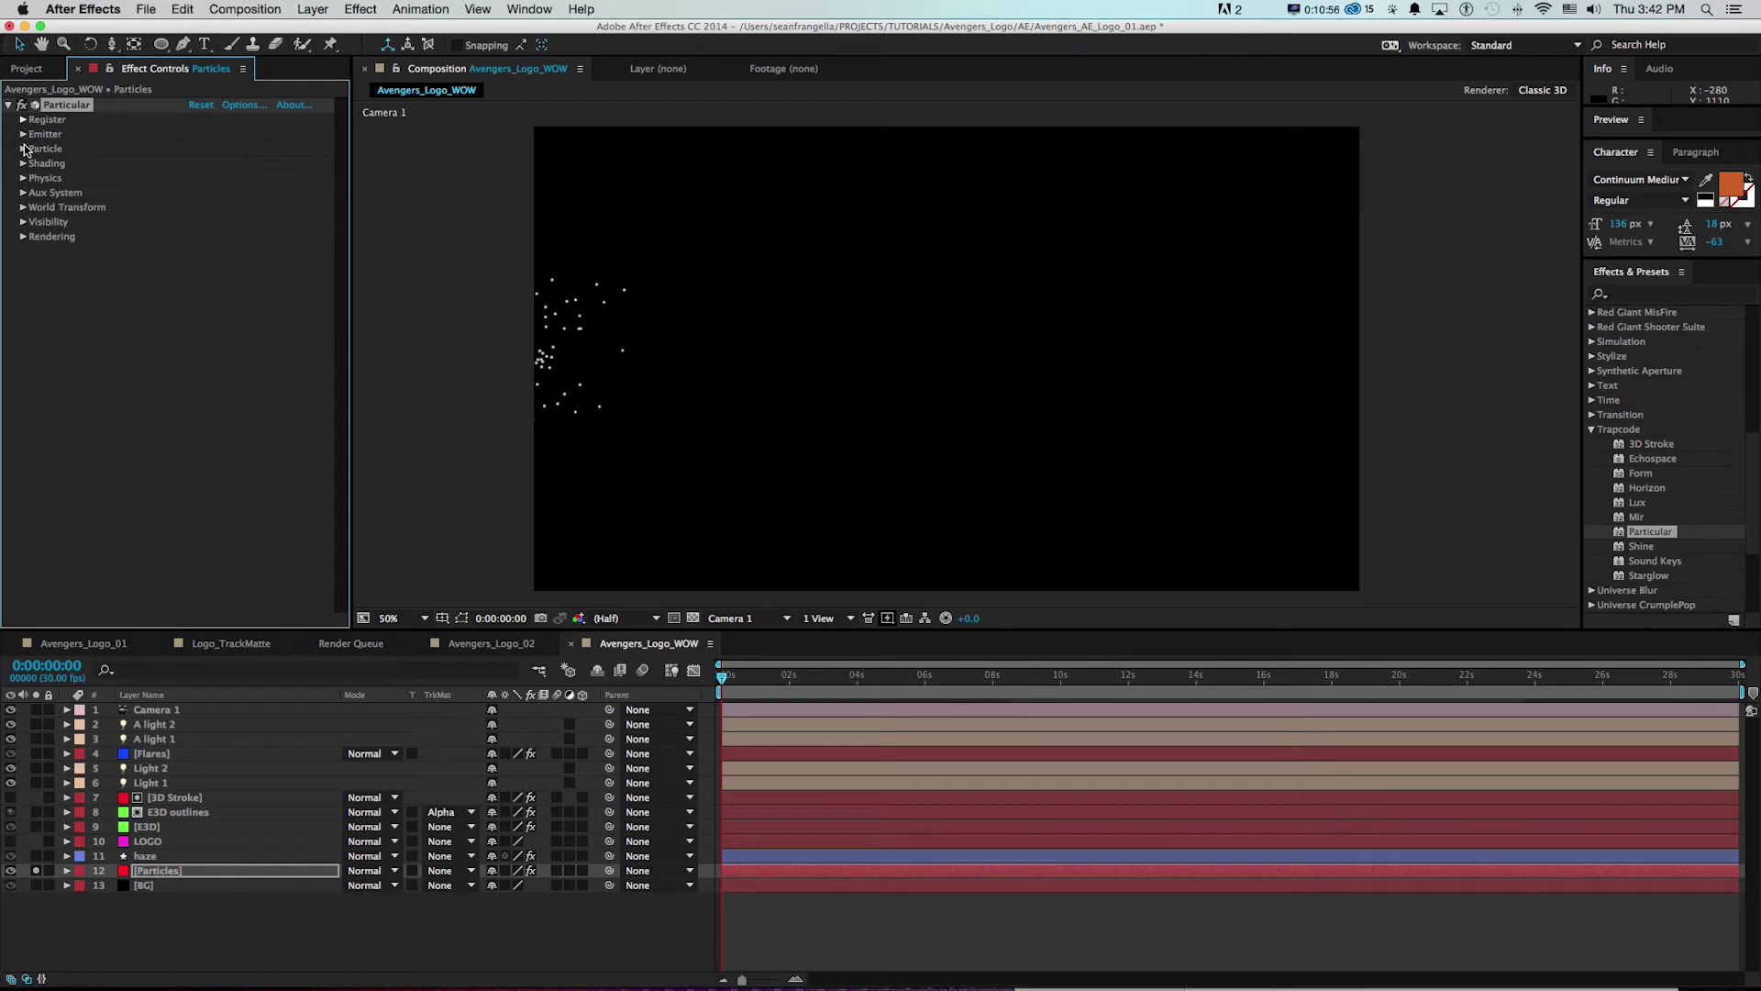
- Set particle Life to 25 seconds and scrub Size up to 37
click(24, 150)
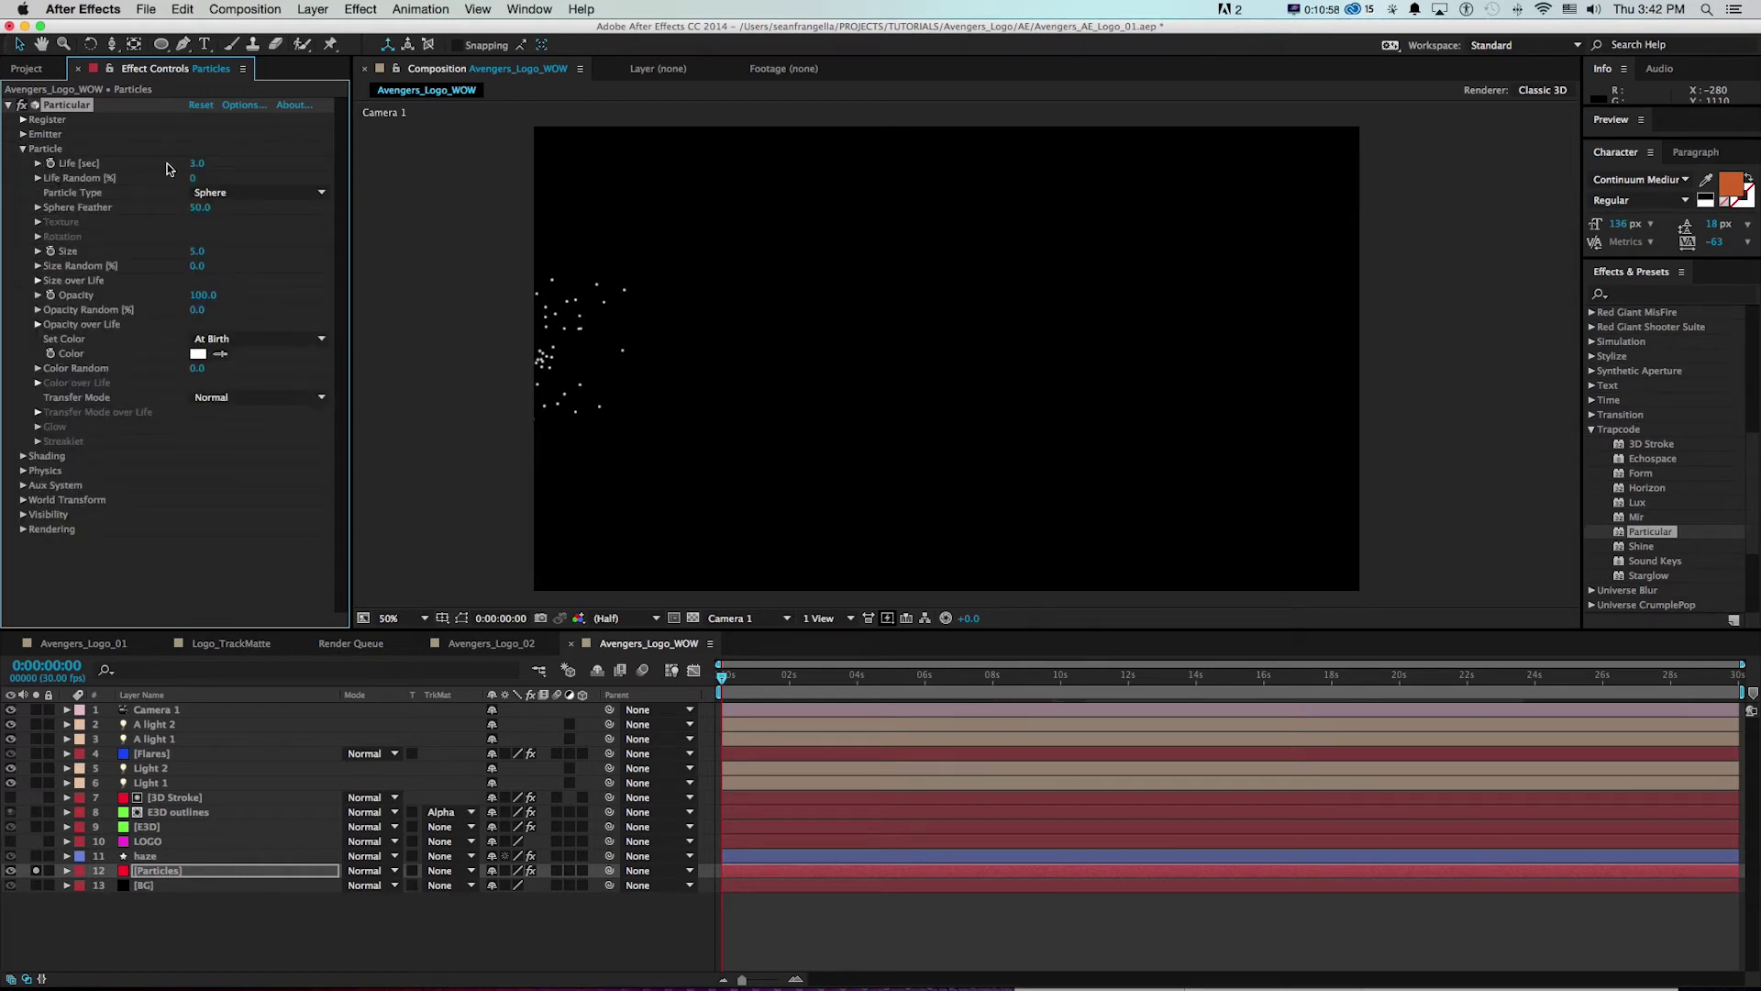
click(193, 163)
text(25)
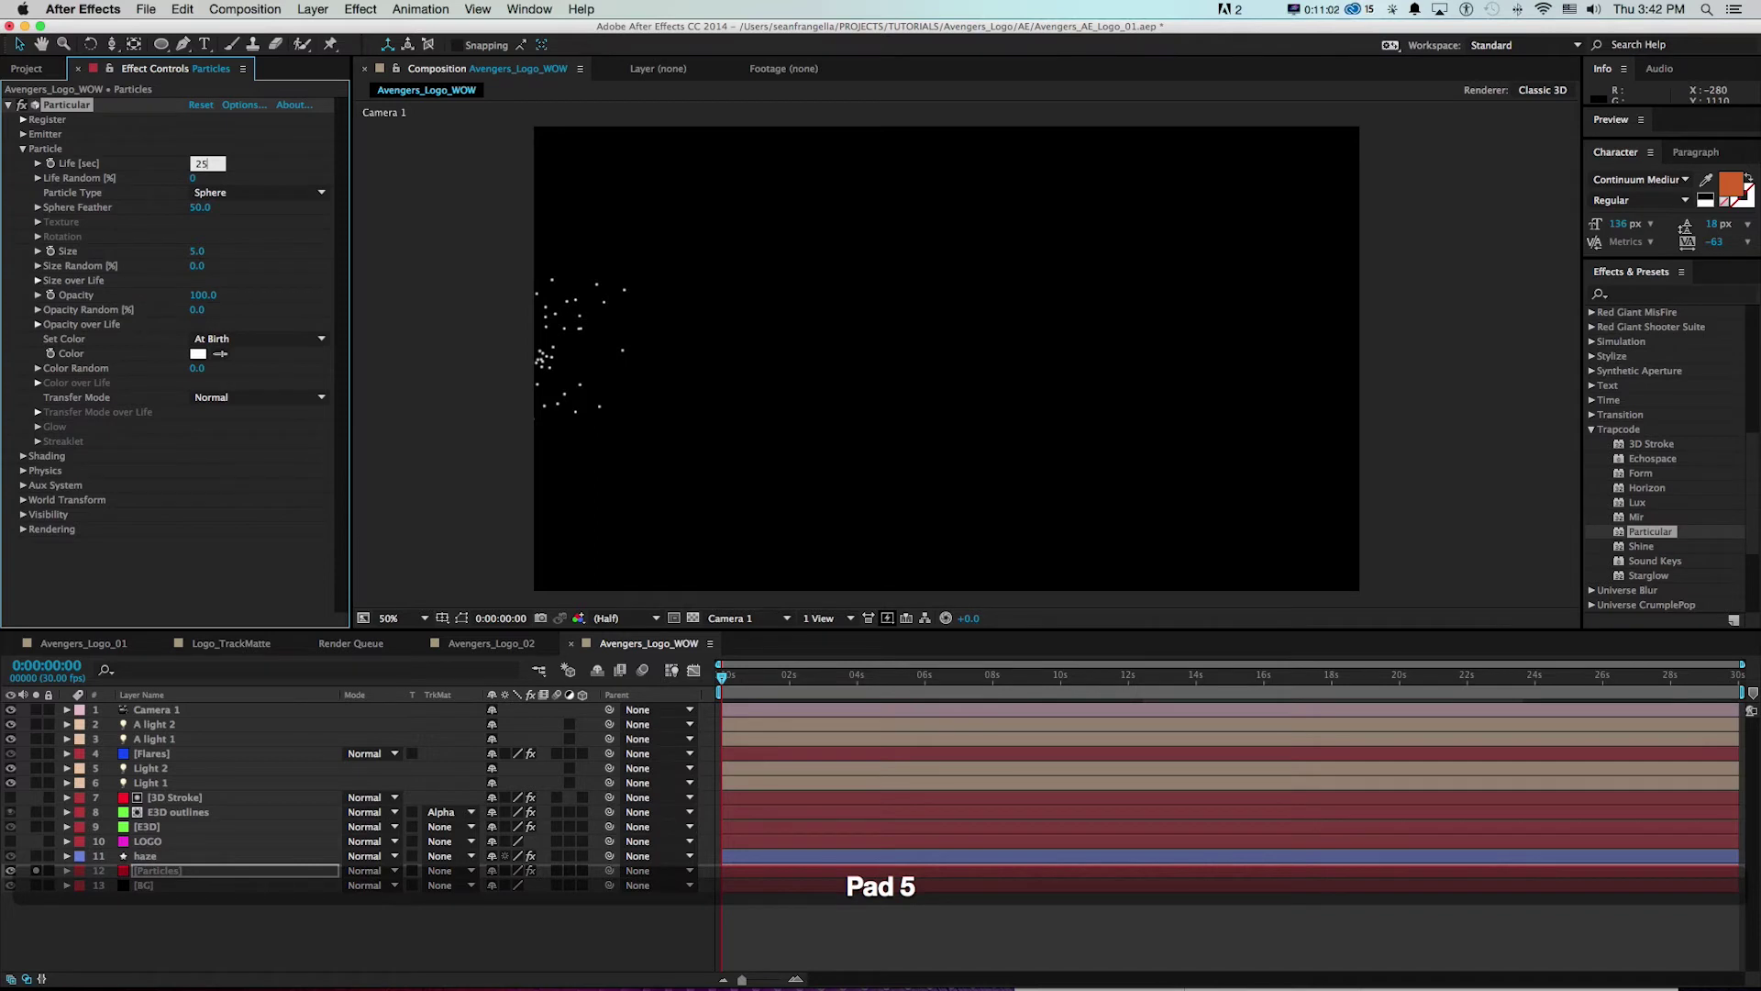
key(KP_Enter)
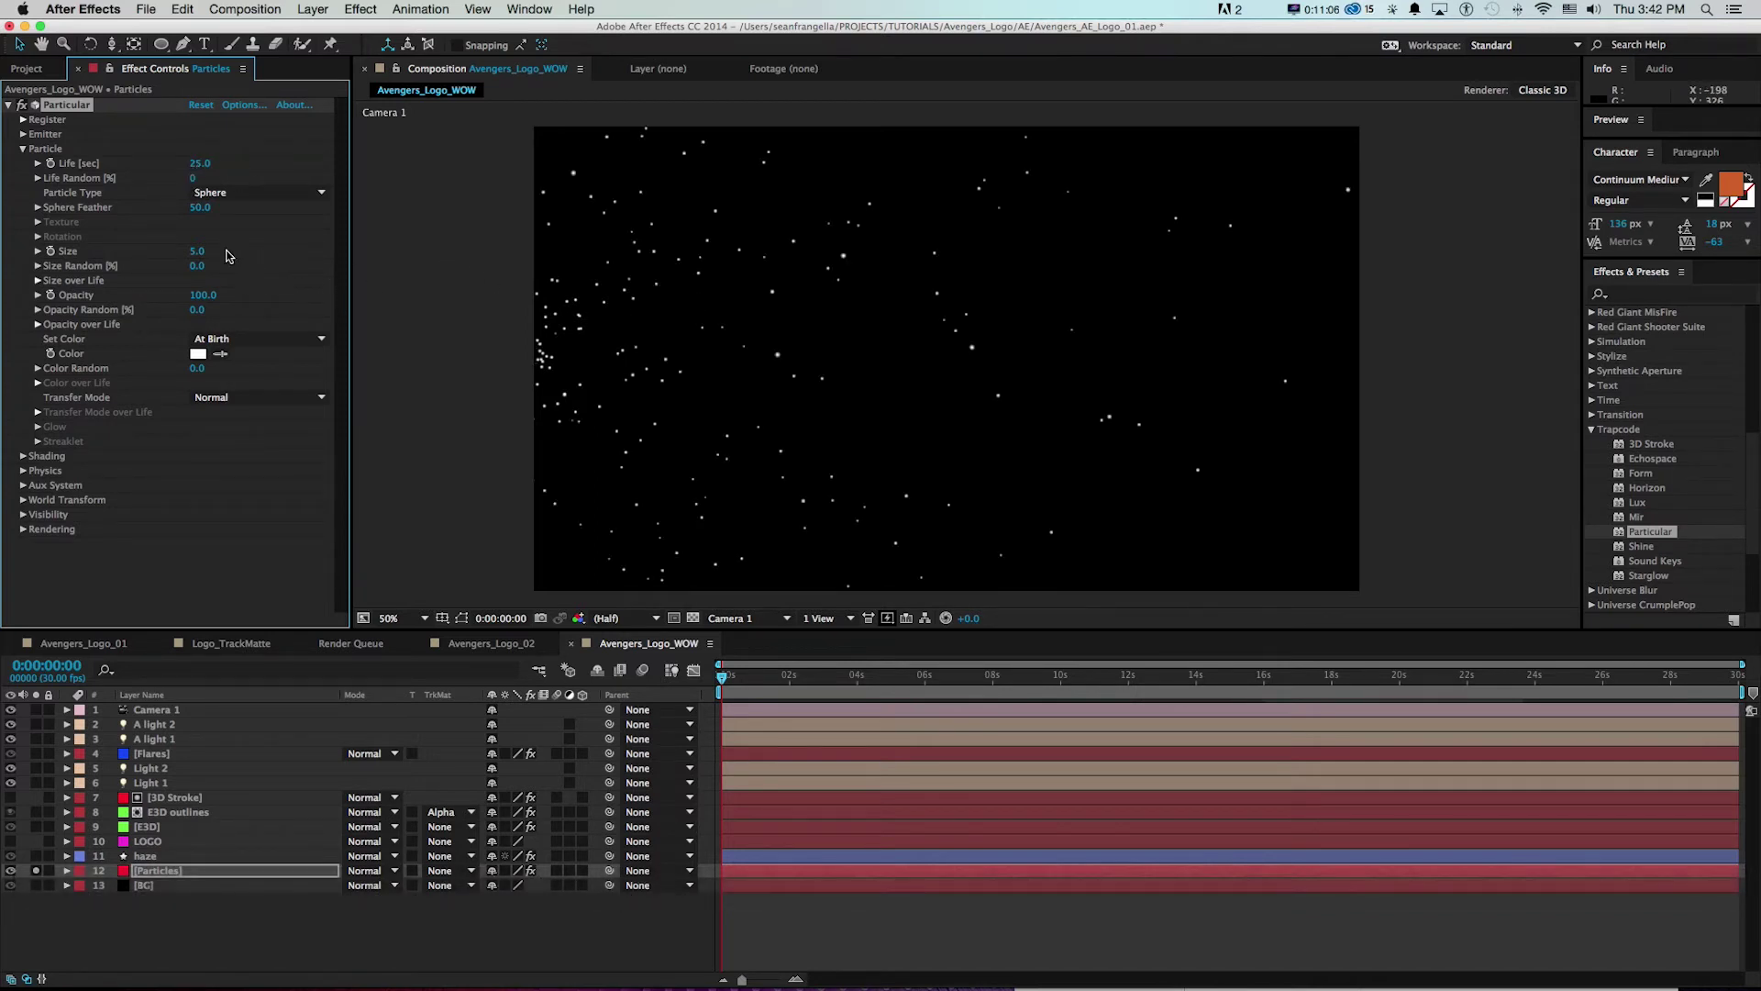
drag(192, 256, 261, 268)
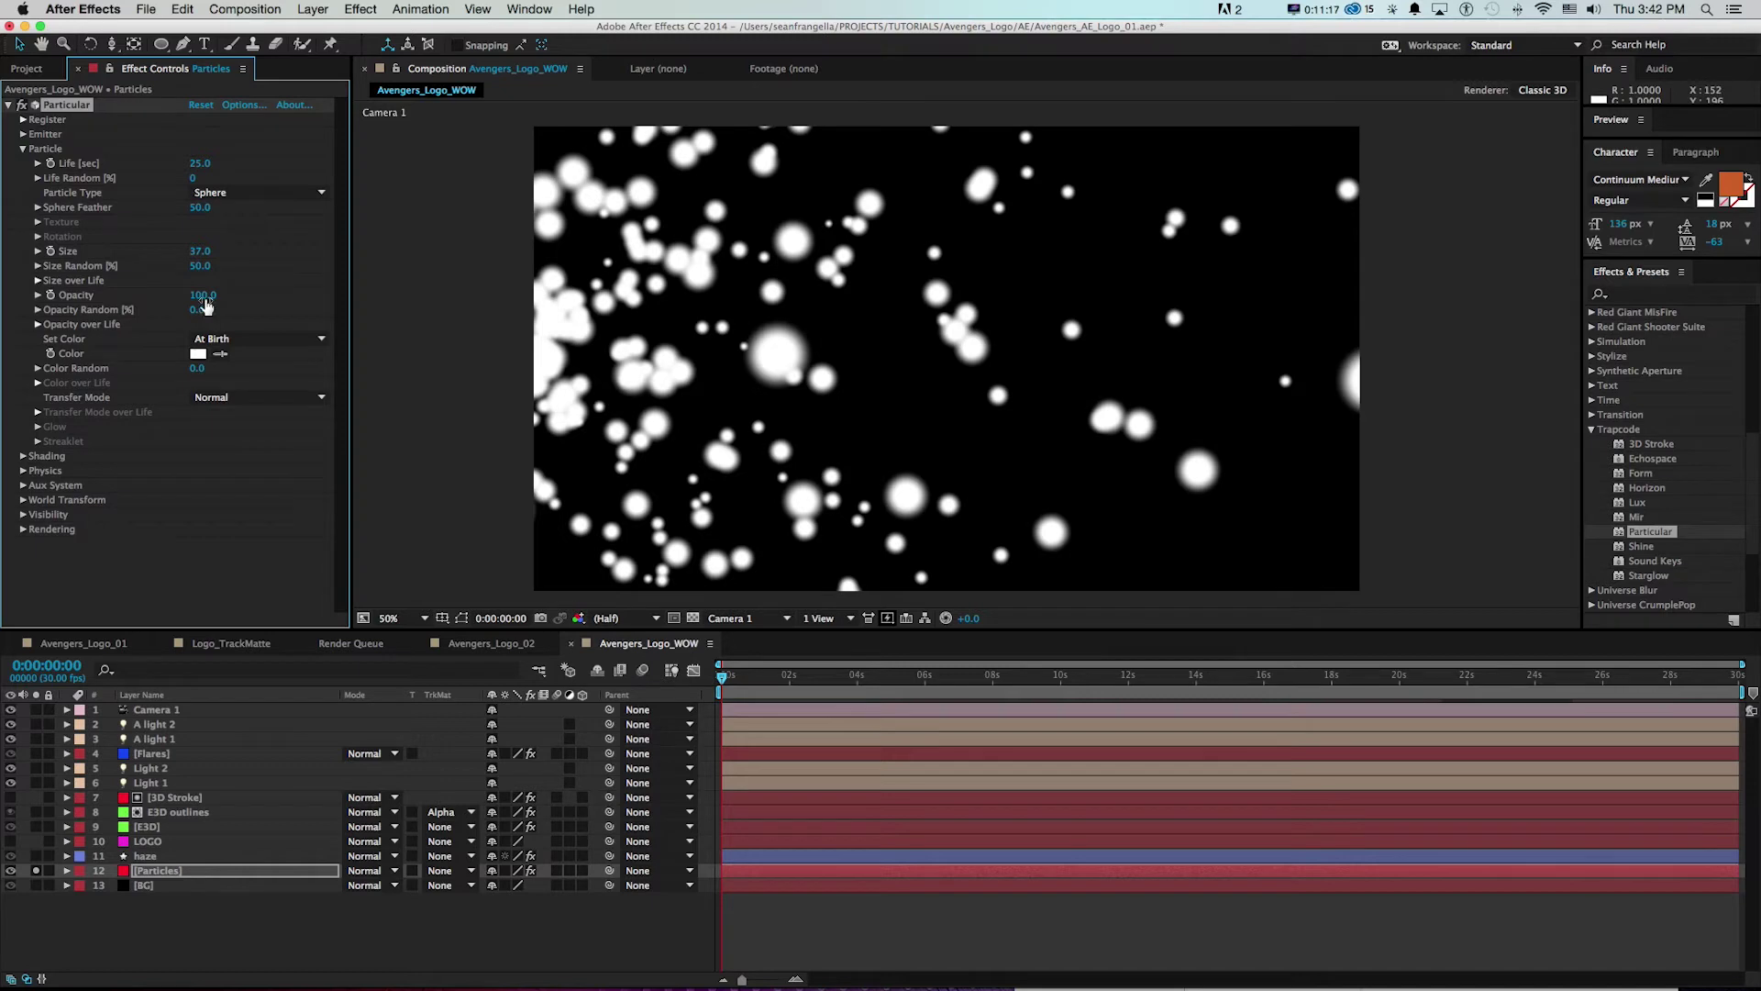
- Set particle Opacity 15, Opacity Random 100, and a fade-in/out Opacity over Life preset
click(201, 295)
text(15)
key(Return)
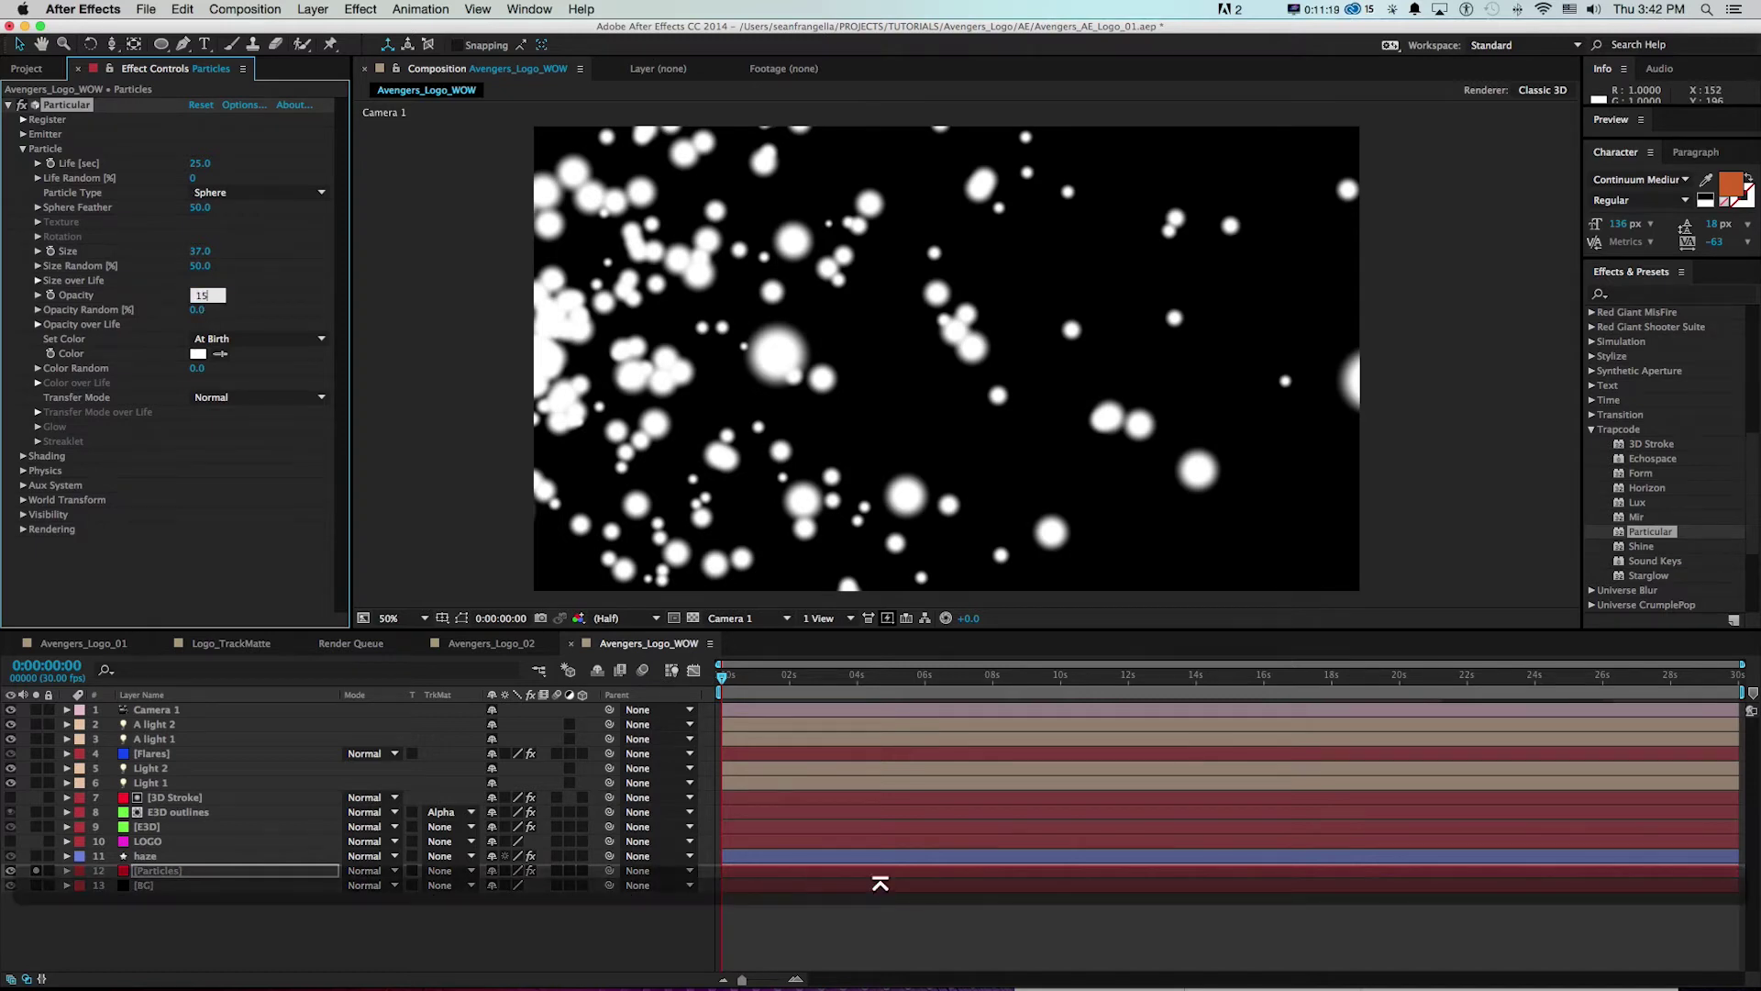
drag(192, 319, 330, 326)
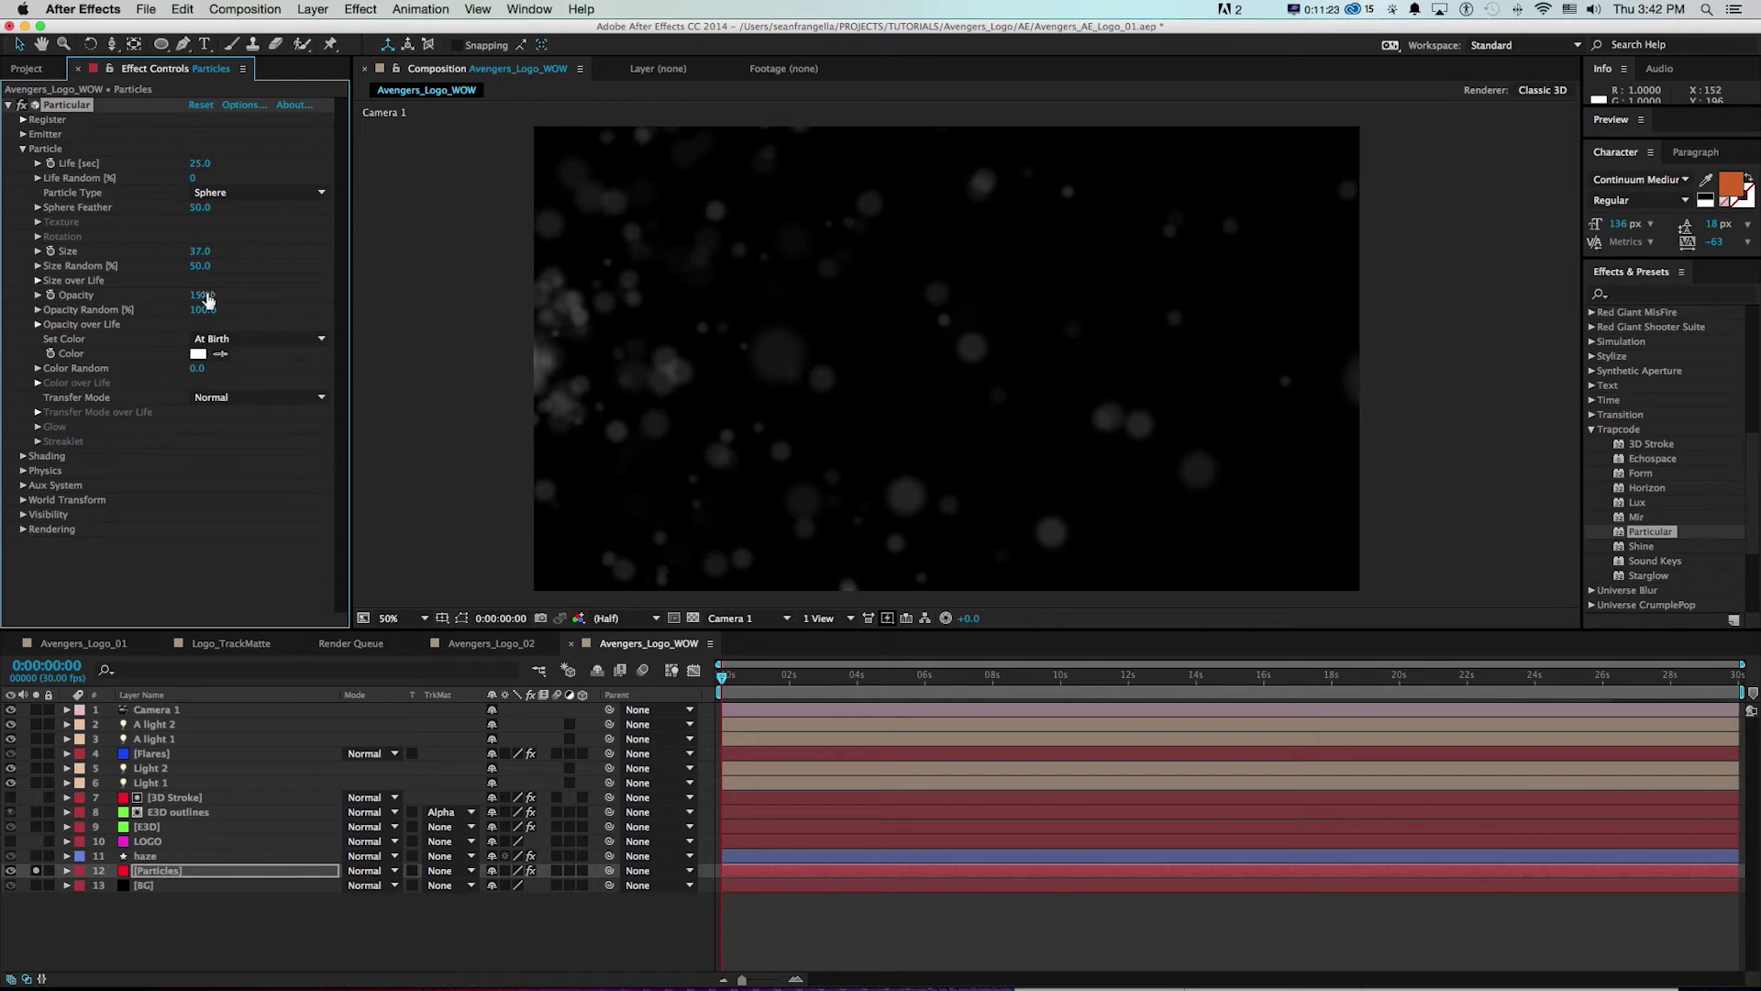
click(37, 325)
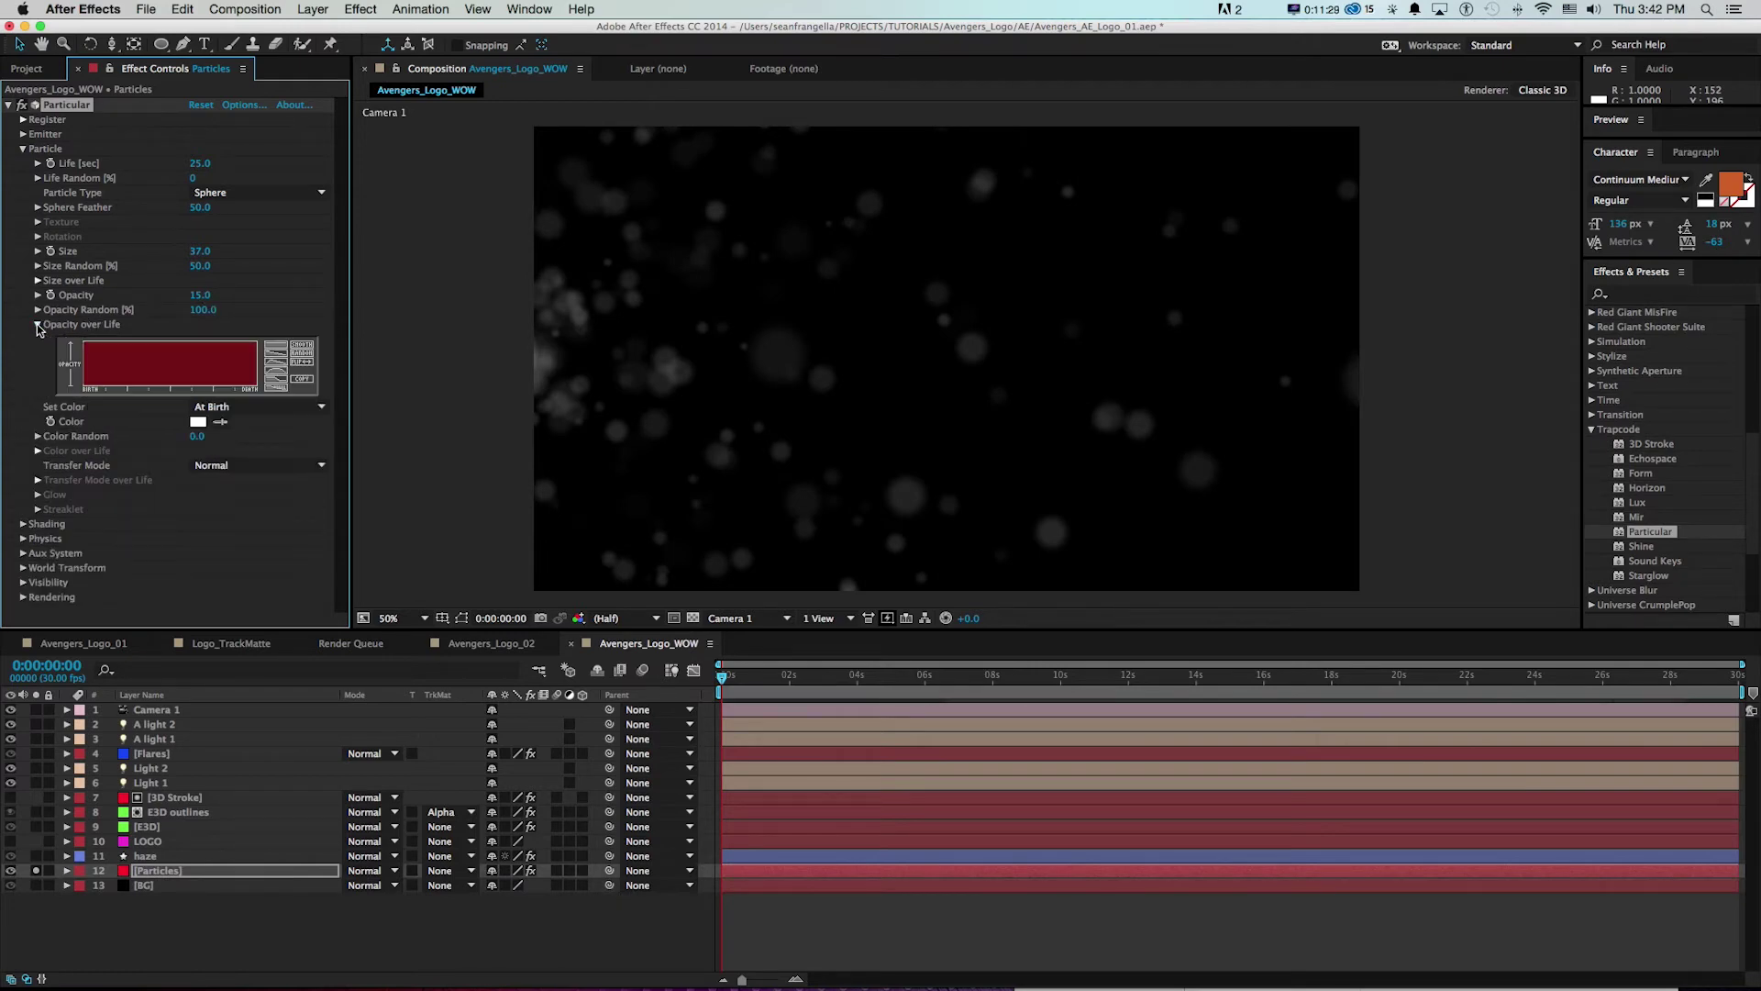
click(273, 374)
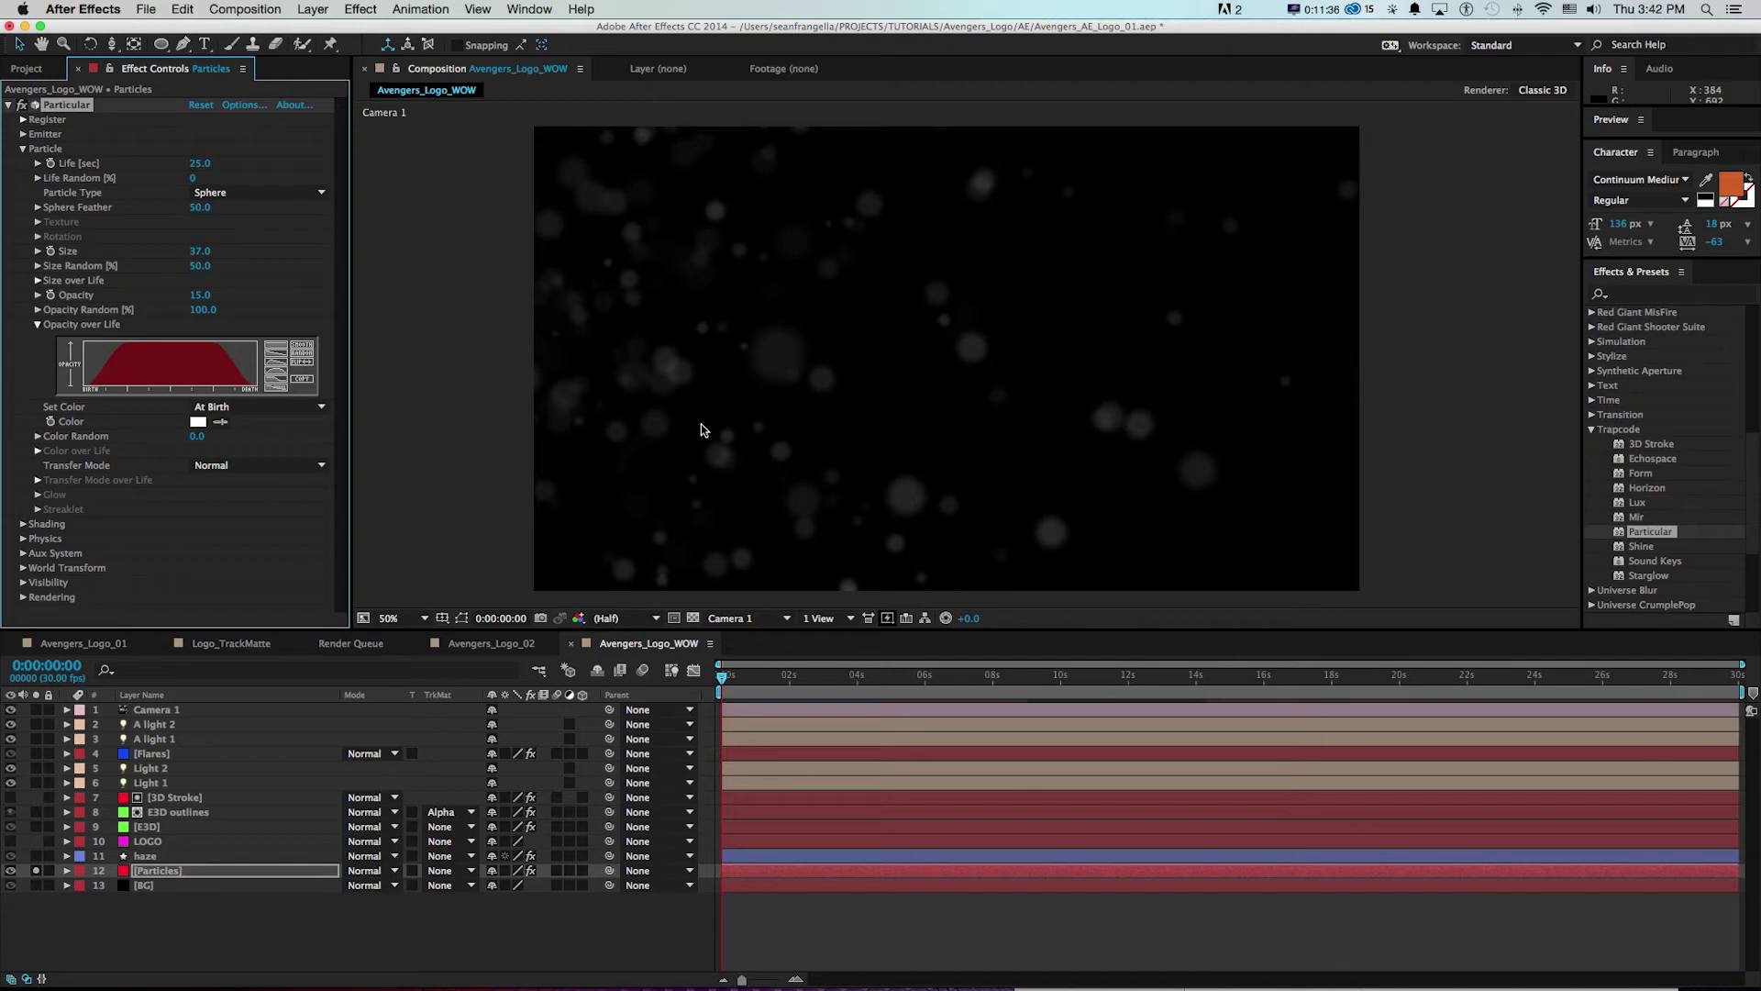
- Set the particle colour to pure red (FF0000)
click(37, 324)
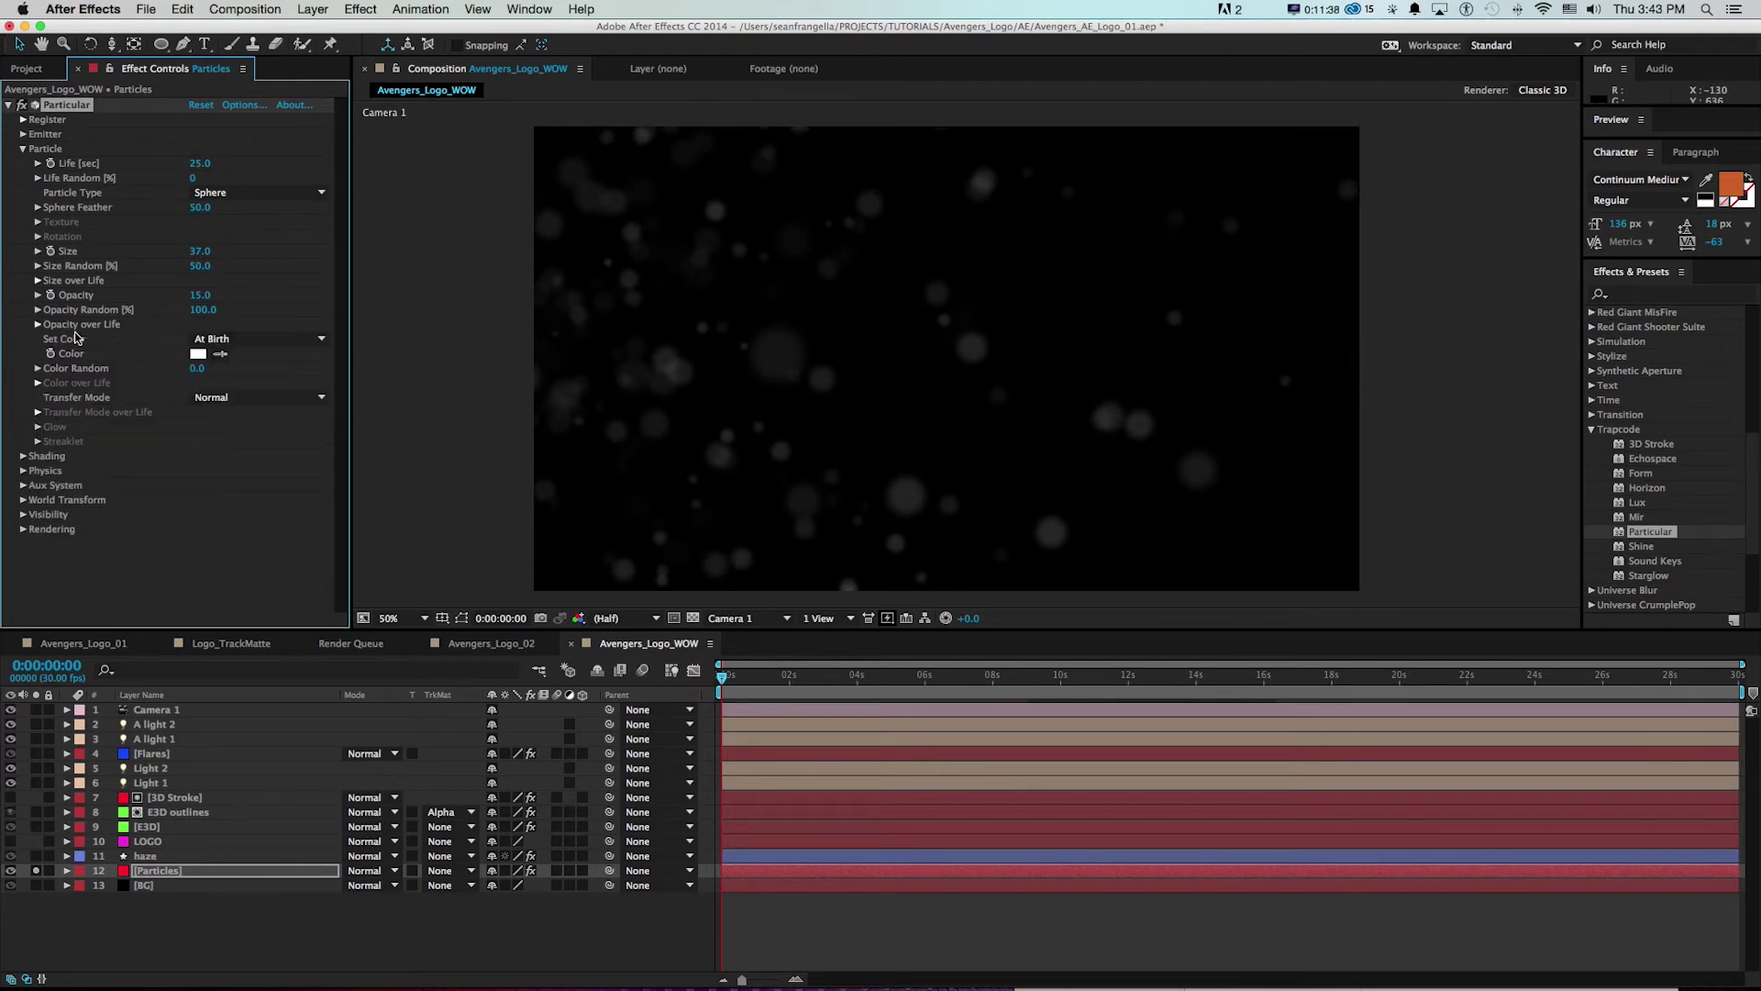
click(197, 354)
drag(441, 322, 605, 263)
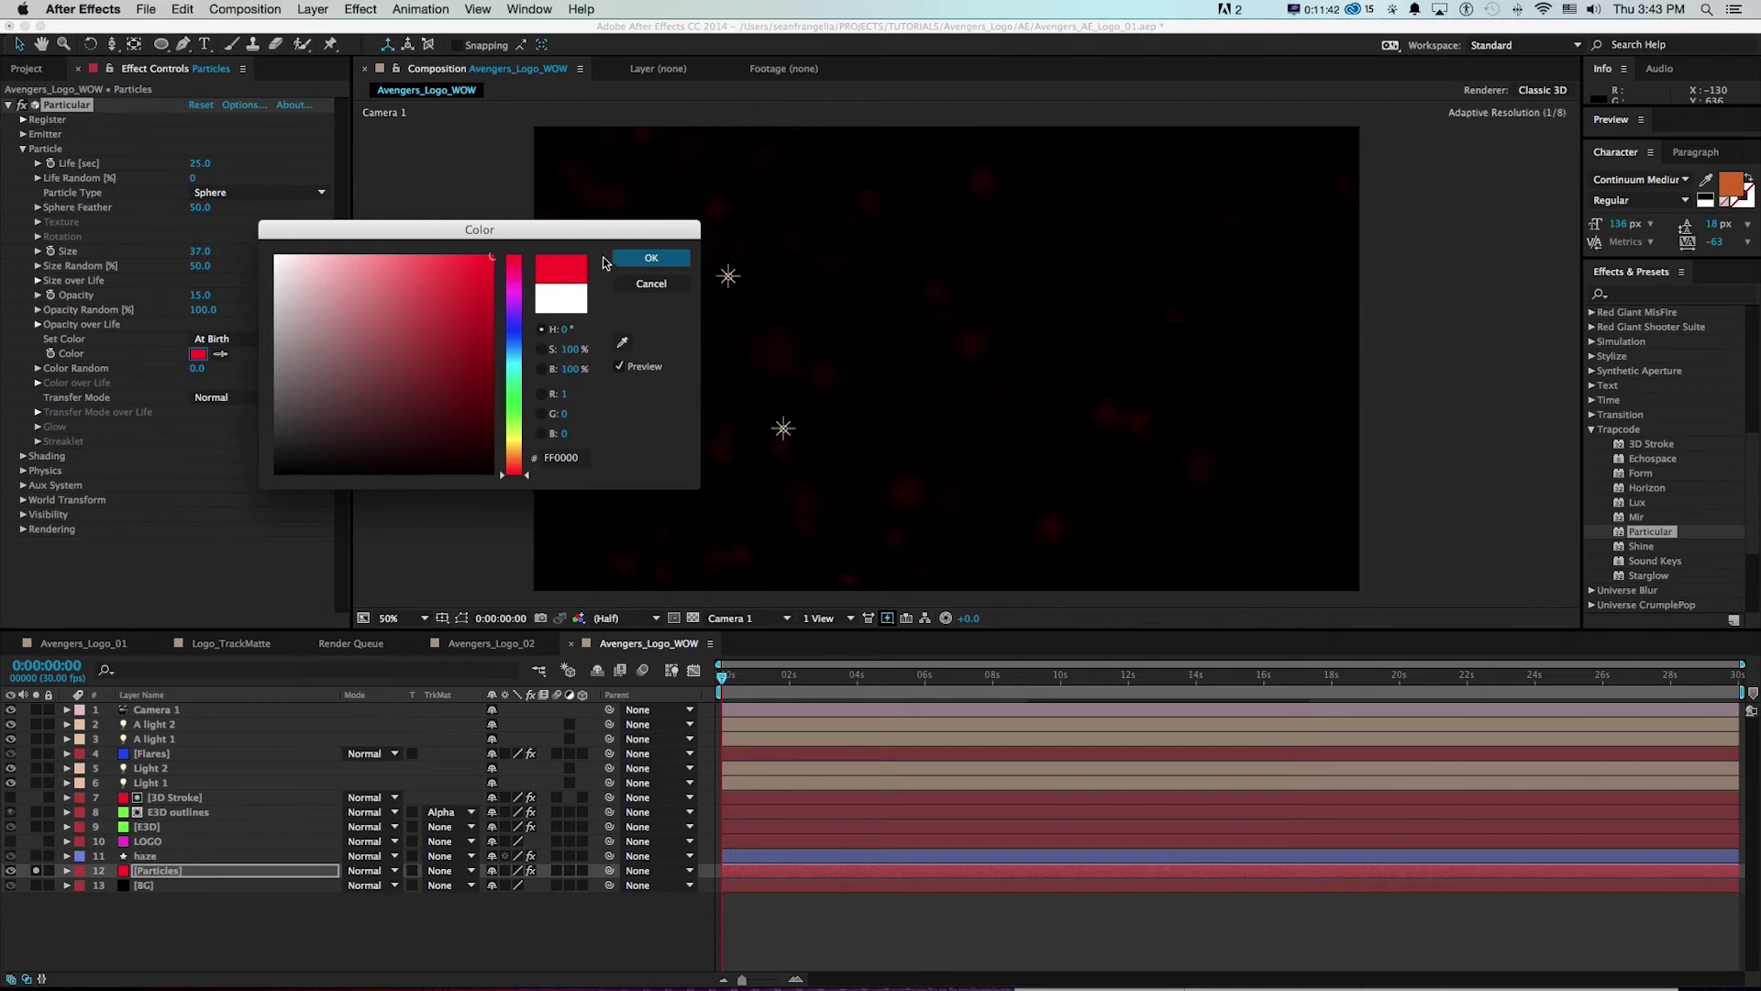
click(650, 258)
- Set the particle Transfer Mode to Add, after briefly trying Screen
drag(200, 294, 222, 298)
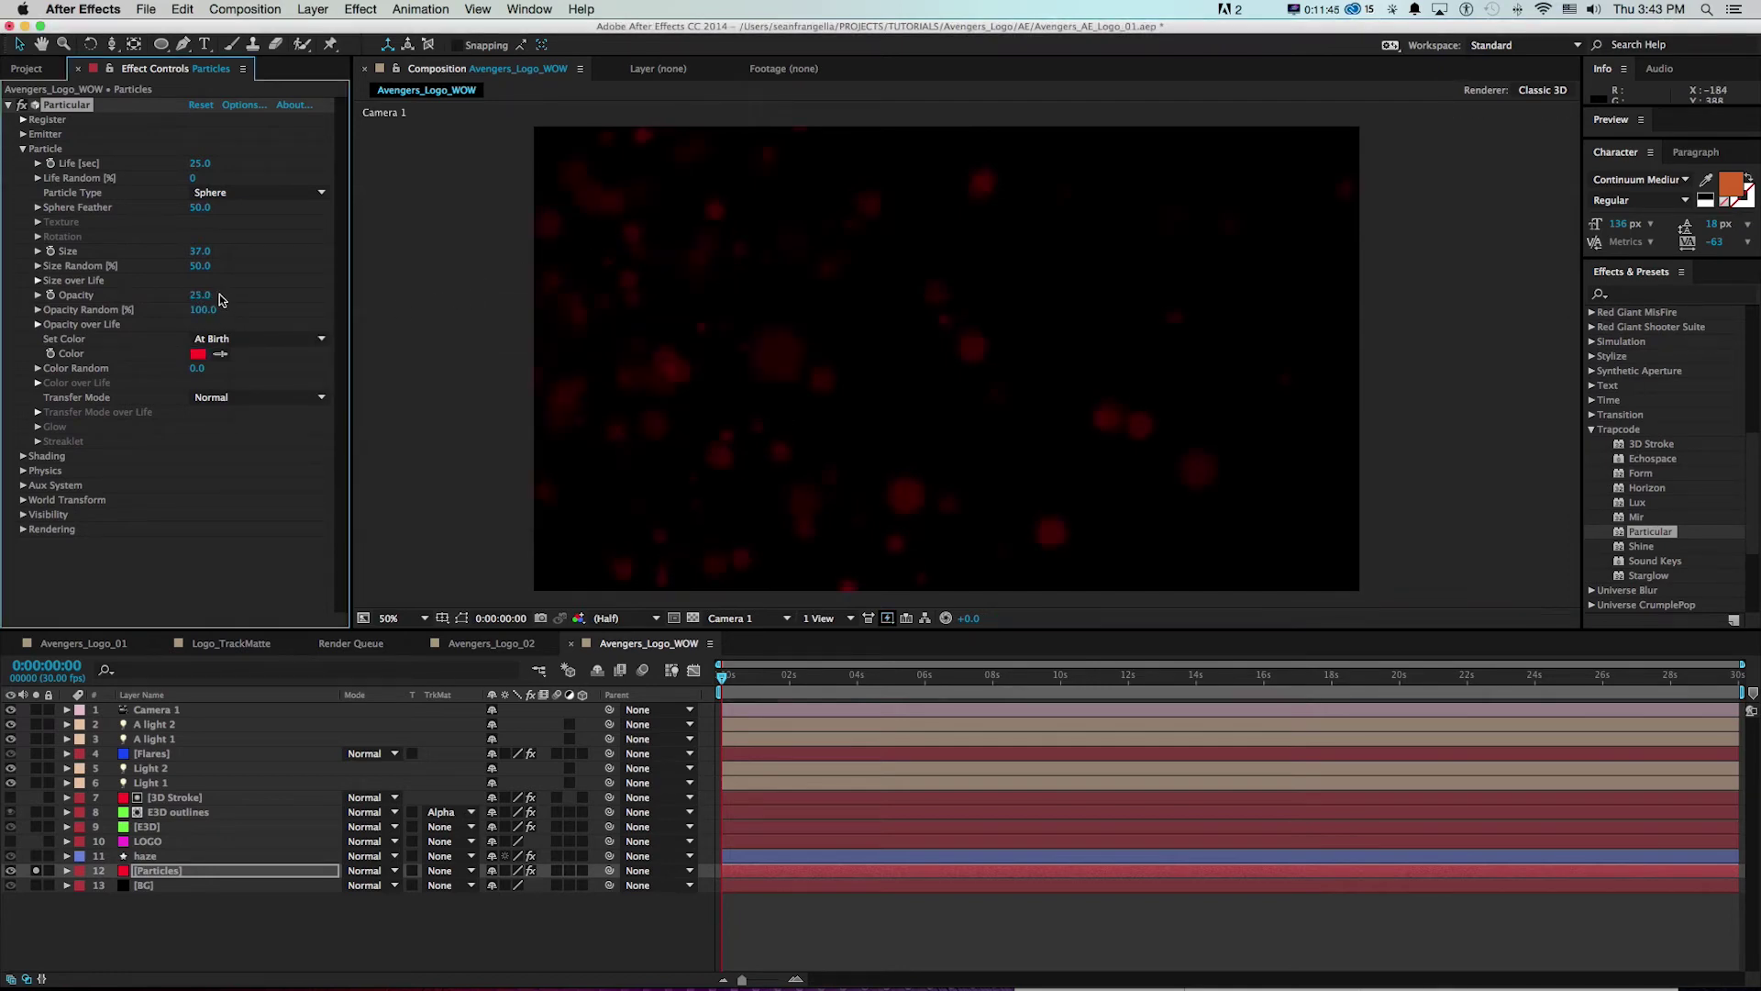
click(212, 402)
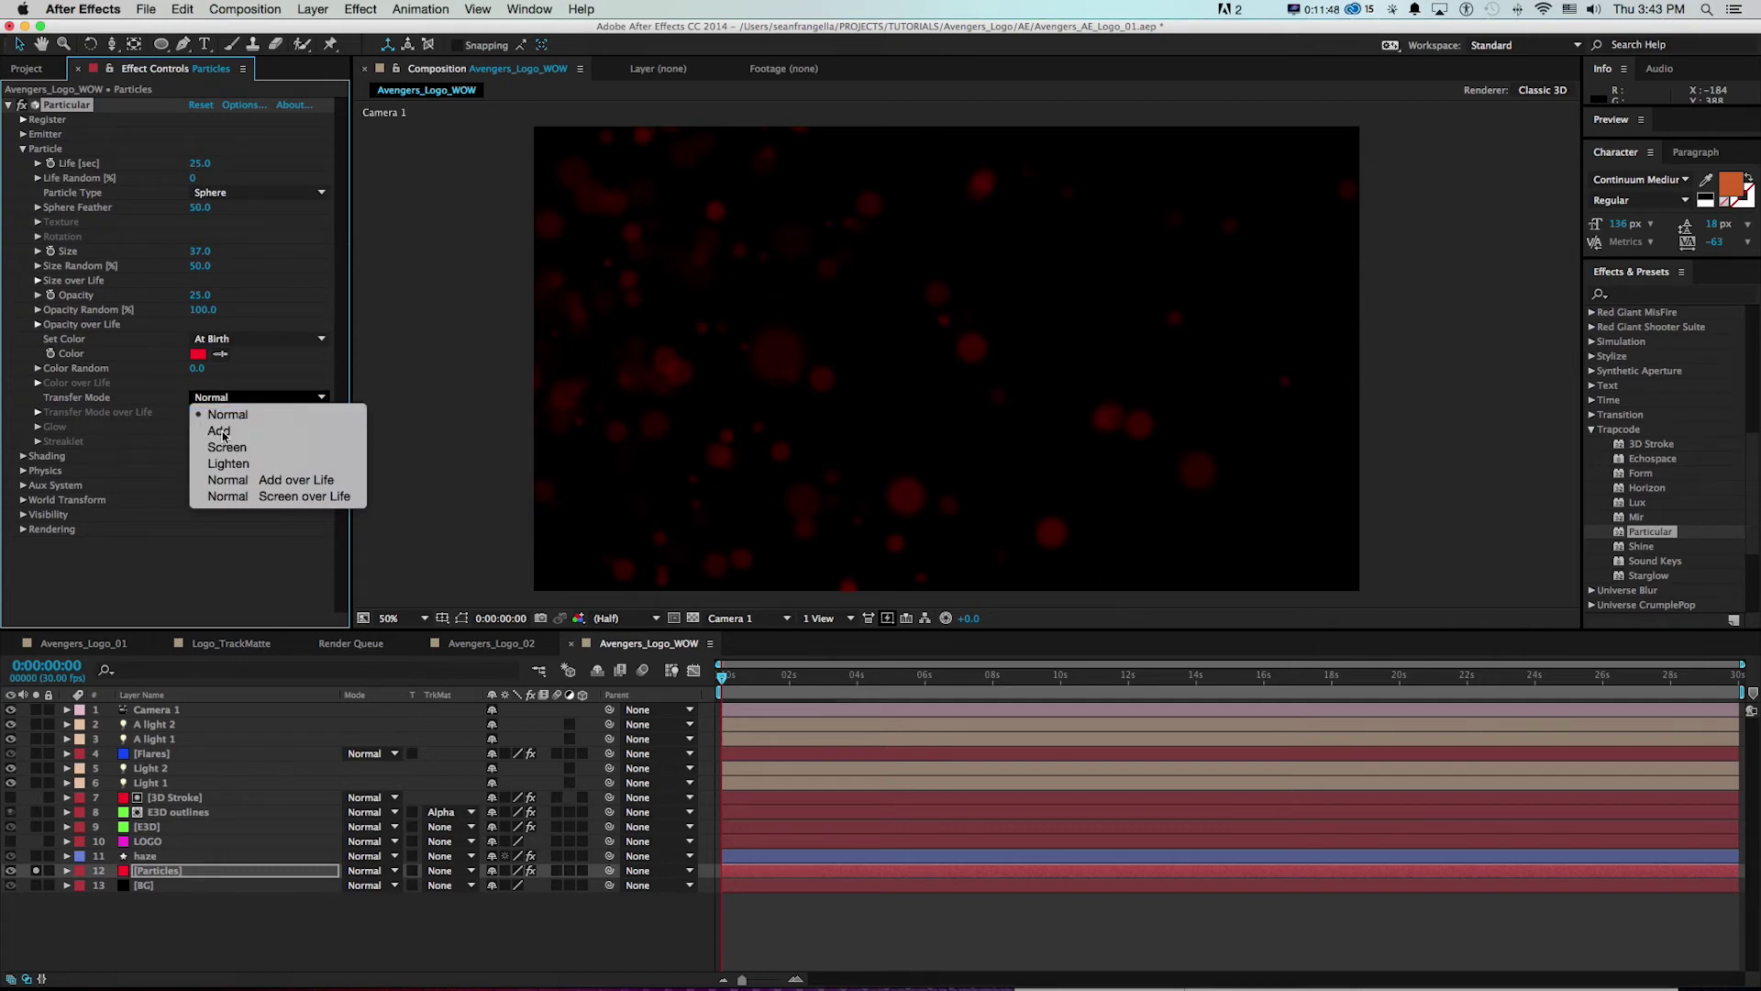
click(223, 435)
click(227, 401)
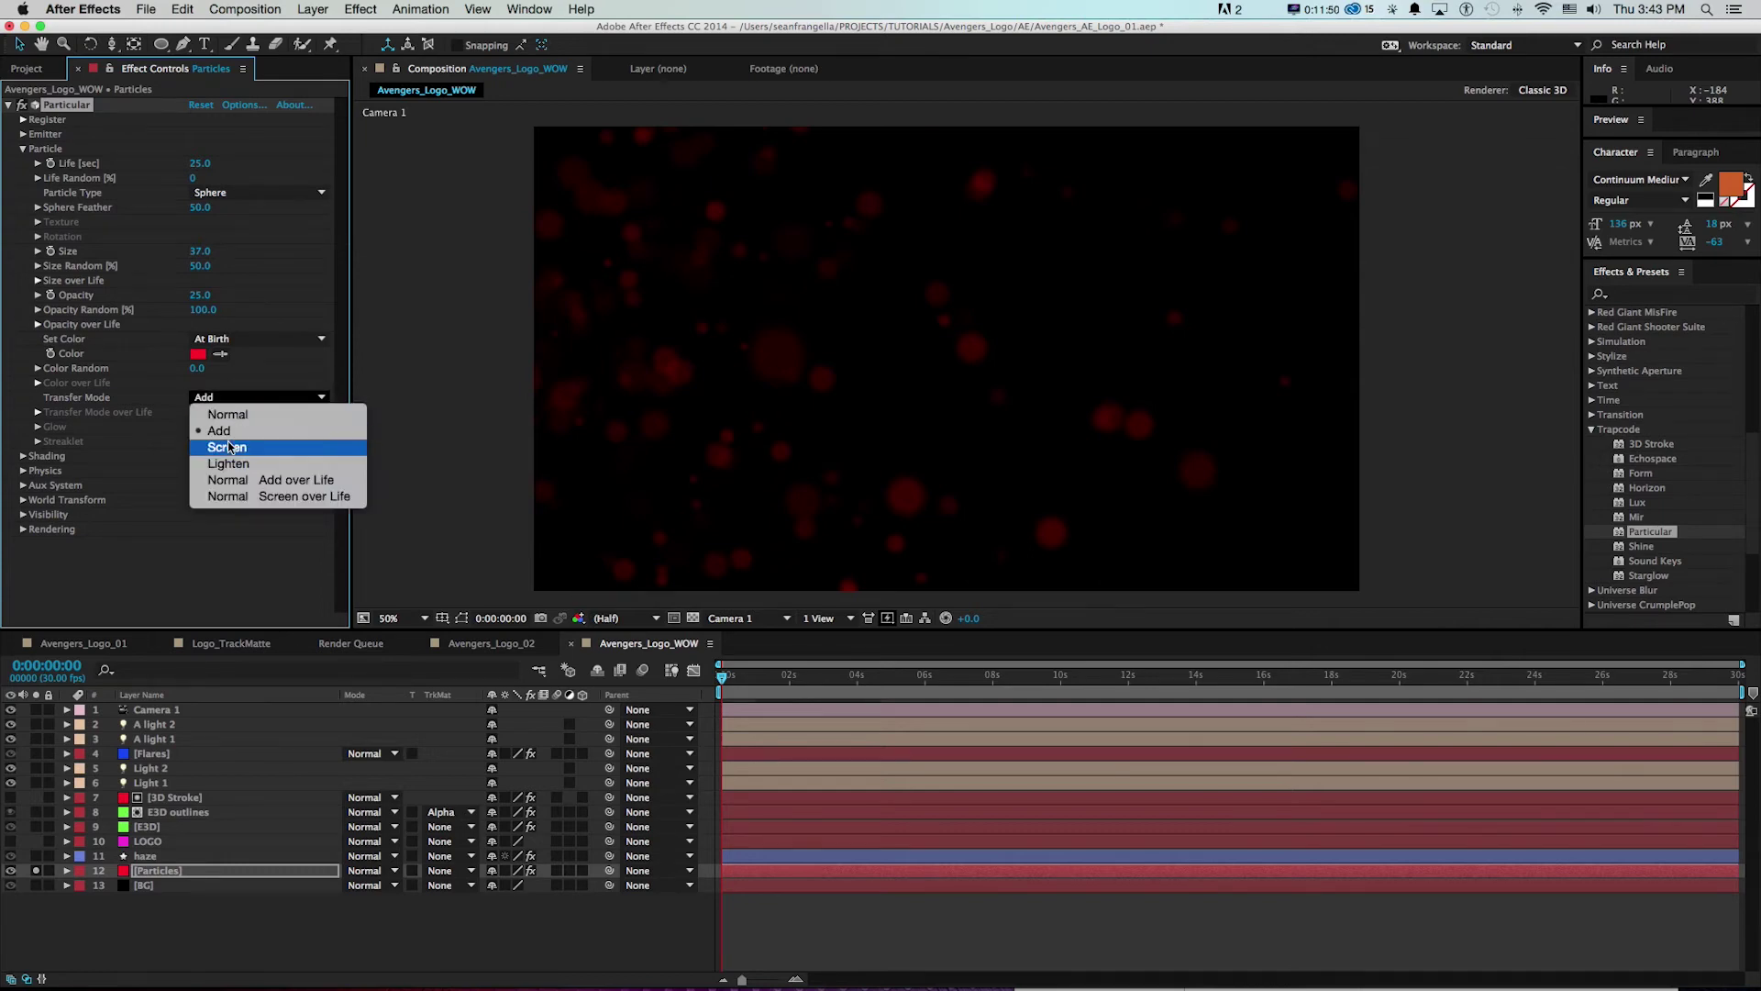
click(226, 447)
click(232, 399)
click(223, 431)
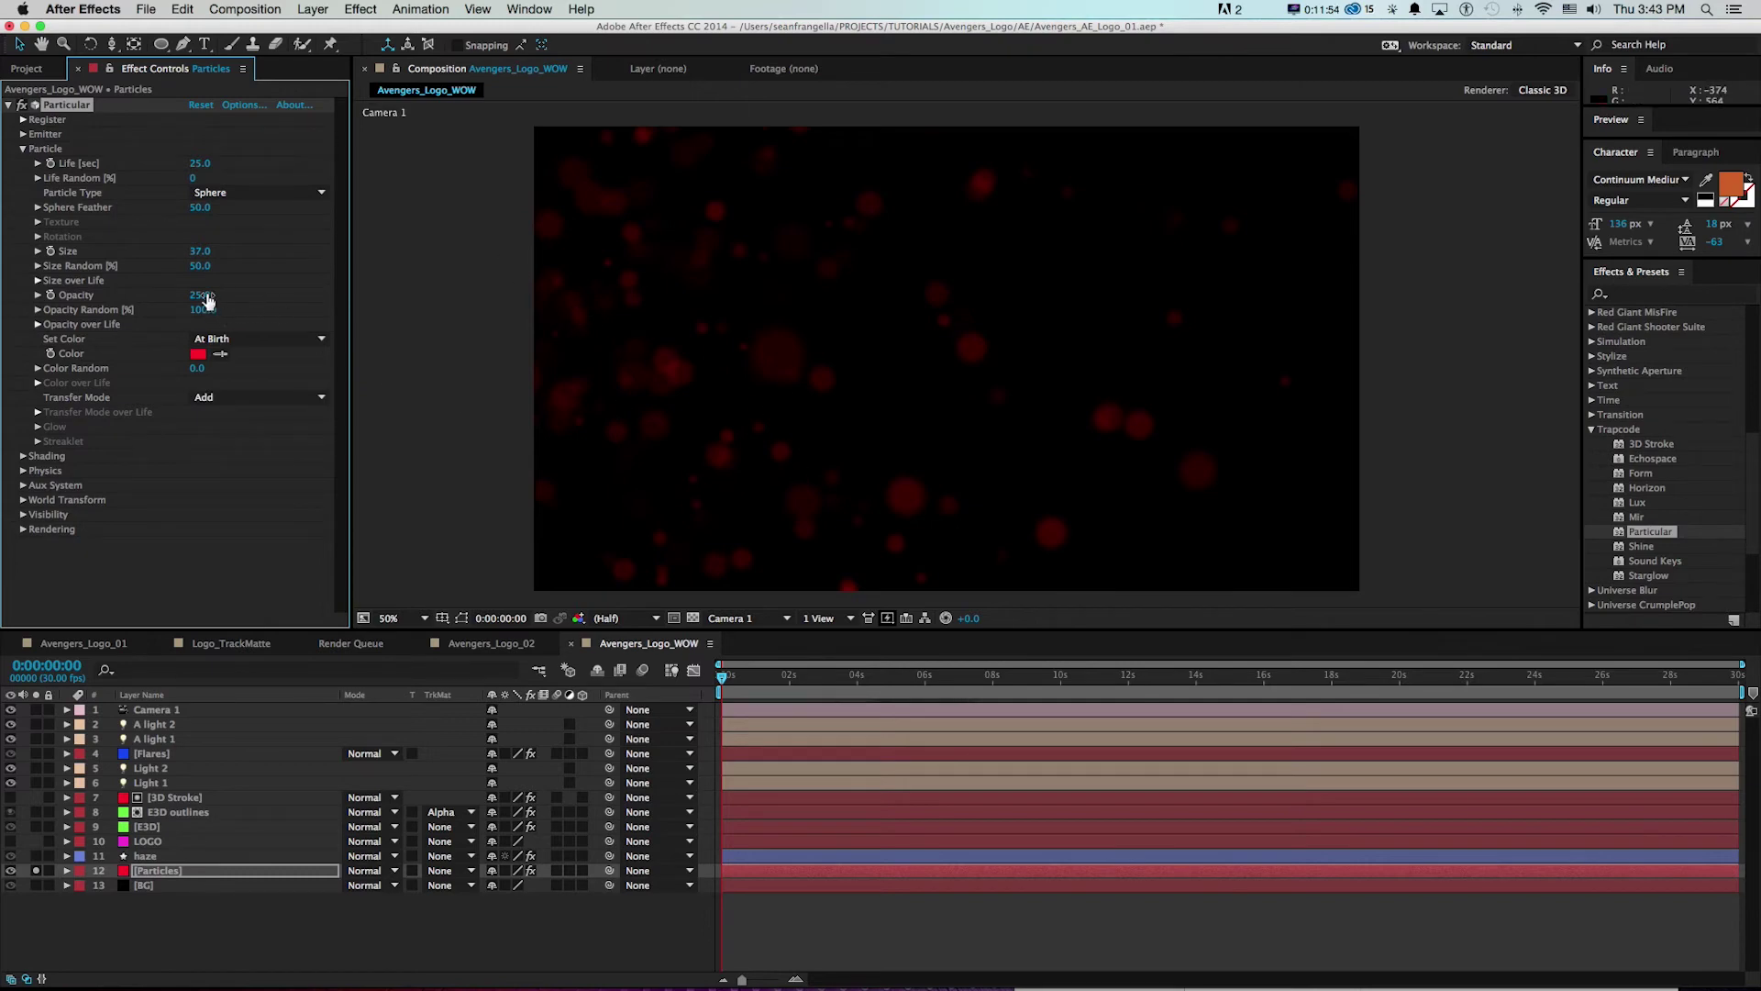
- Reset particle Opacity to 15 and RAM preview the red particles from frame 24
key(KP_5)
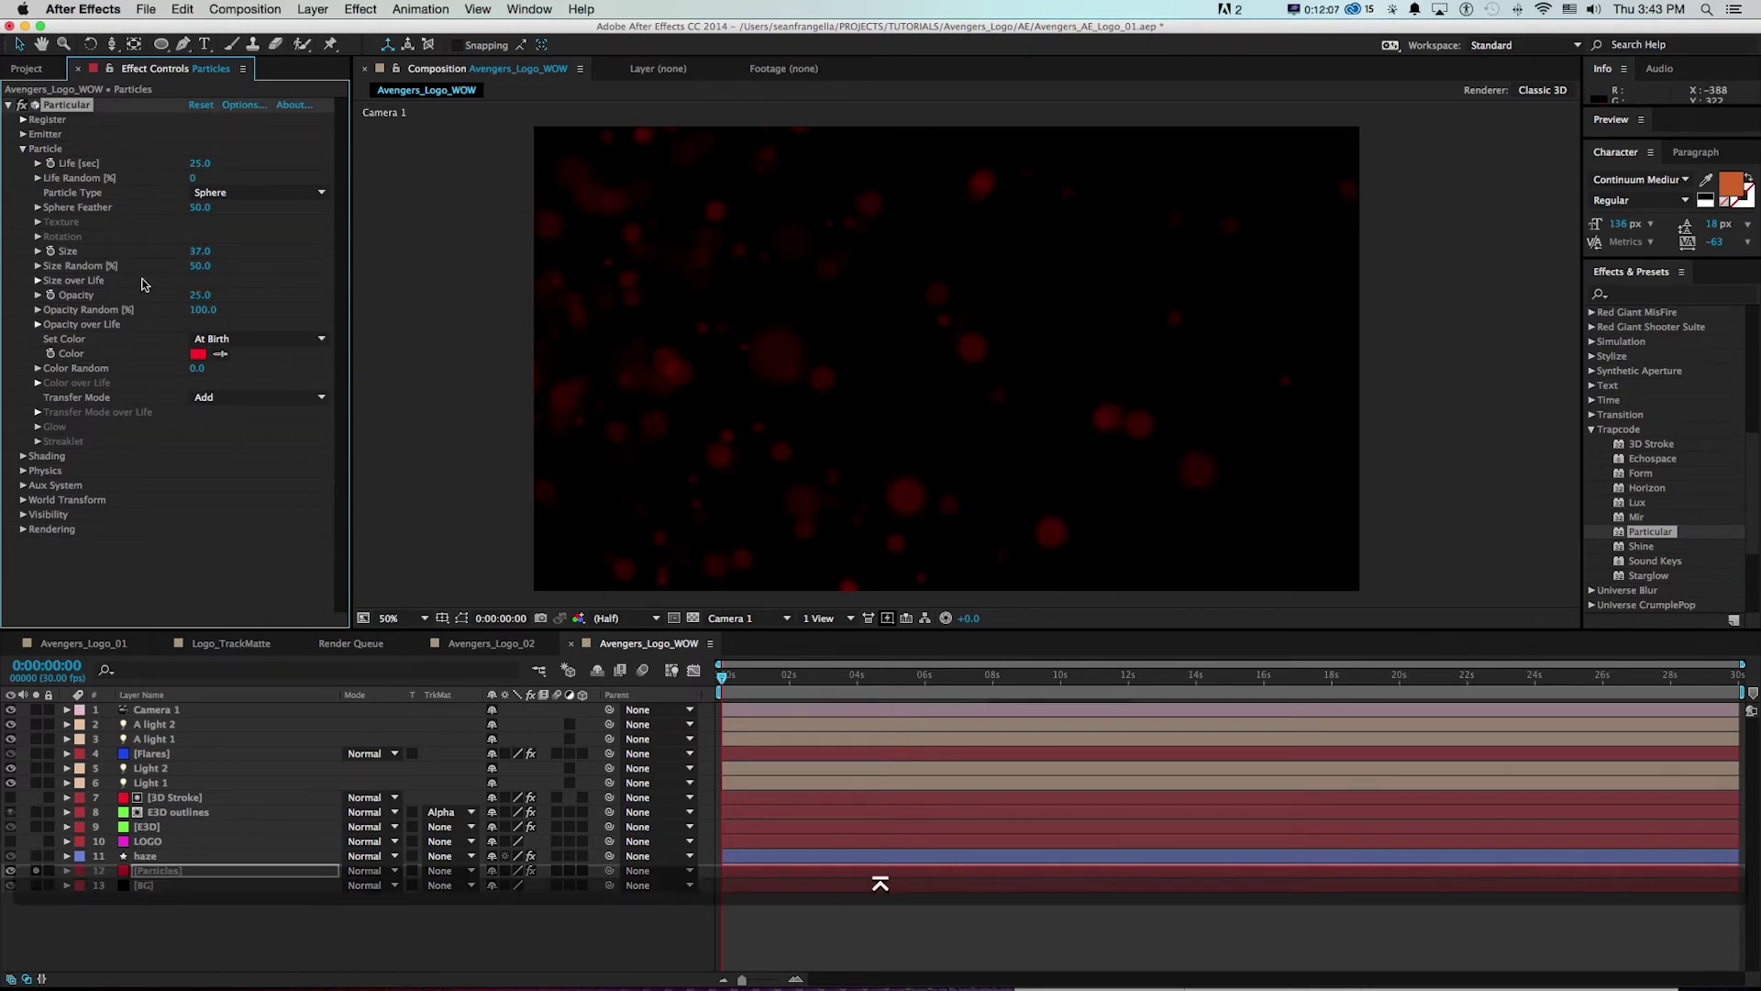
click(196, 295)
text(15)
key(KP_Enter)
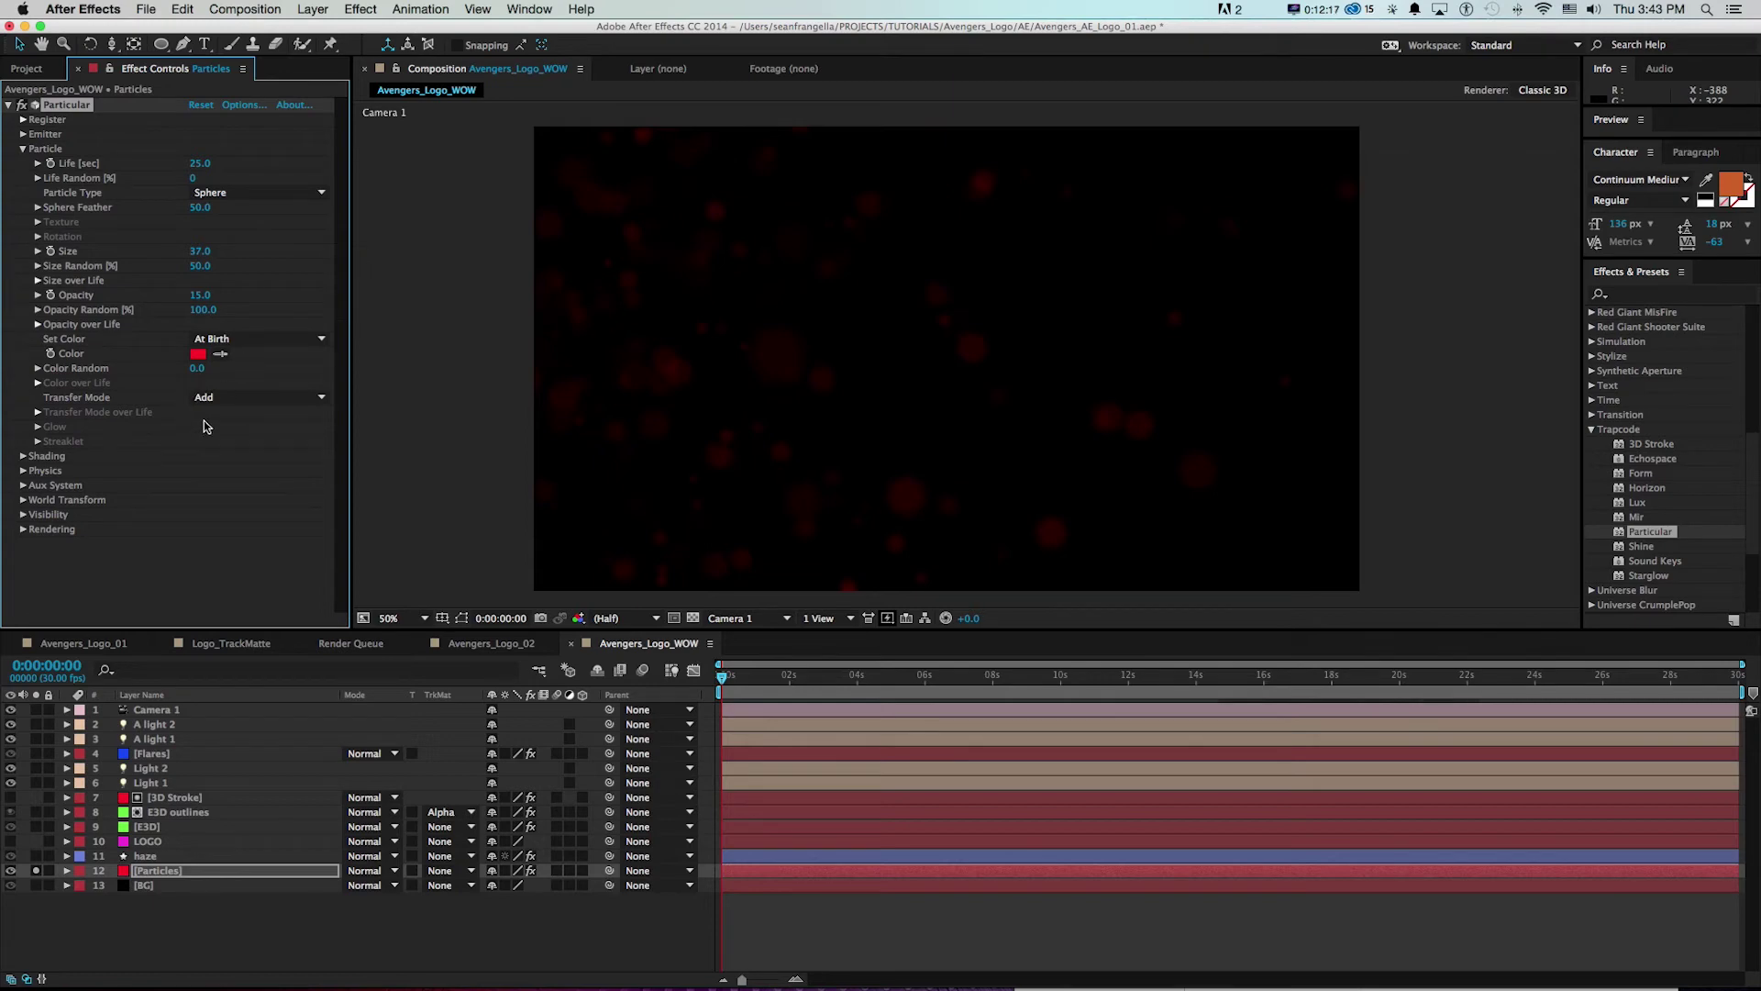
drag(722, 677, 749, 680)
key(KP_0)
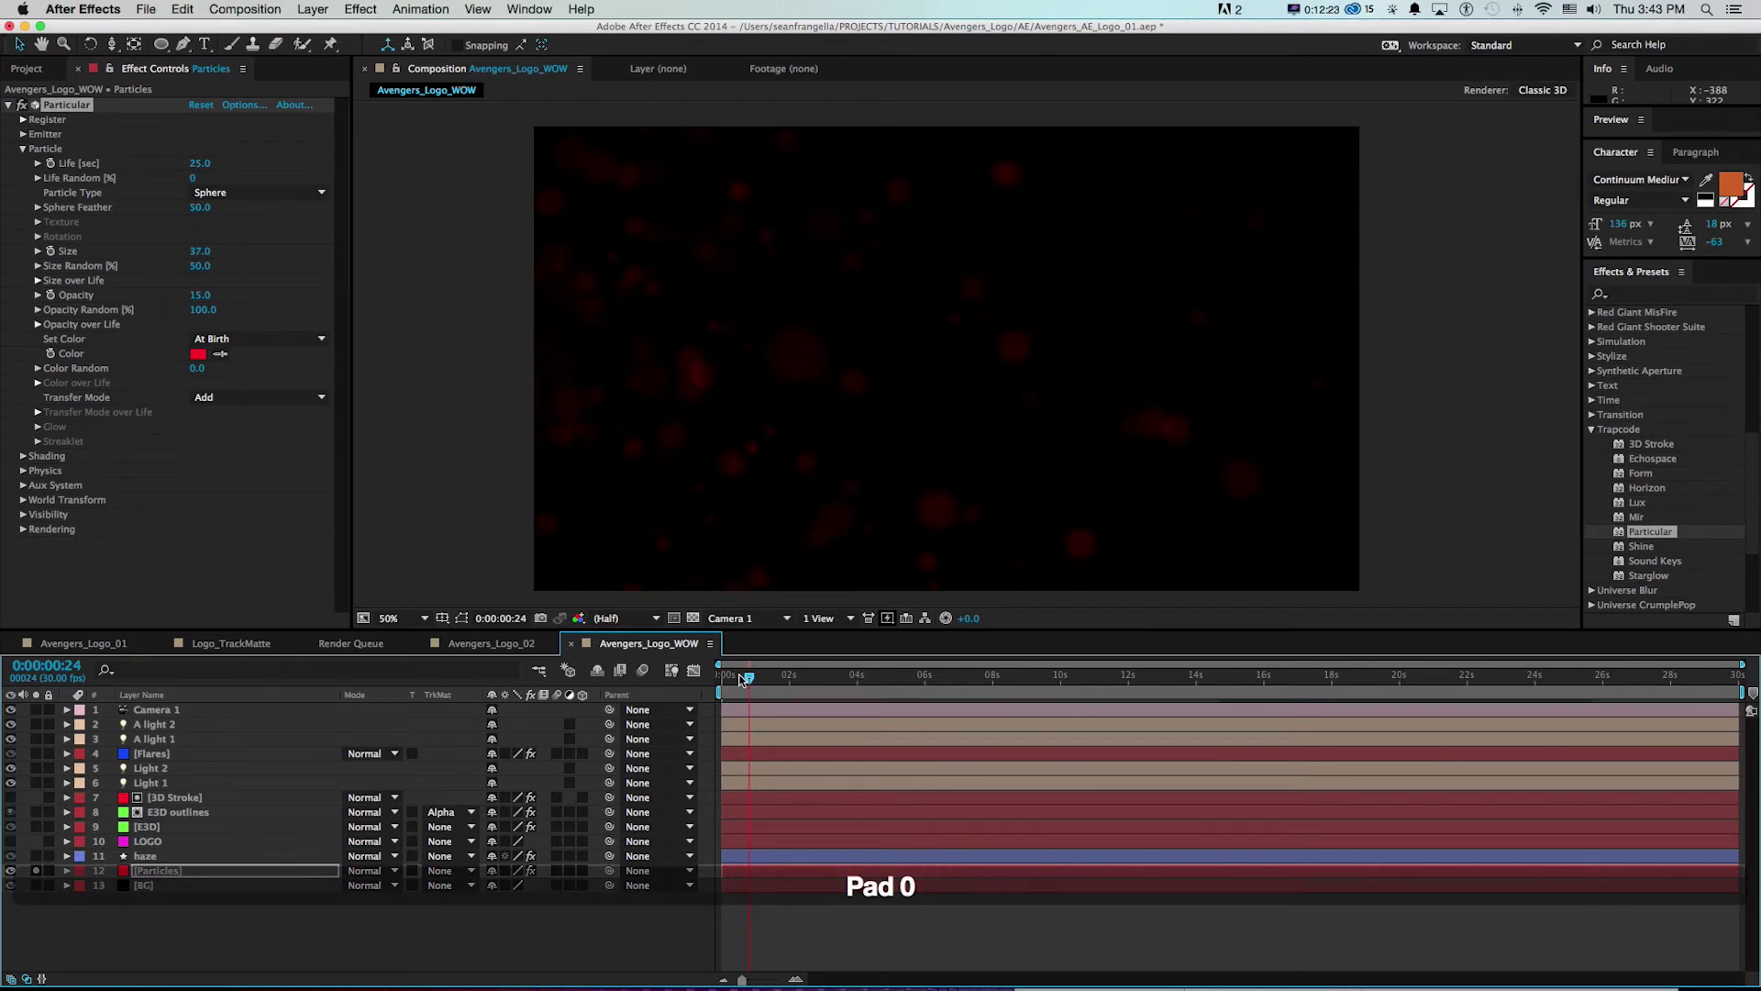
key(space)
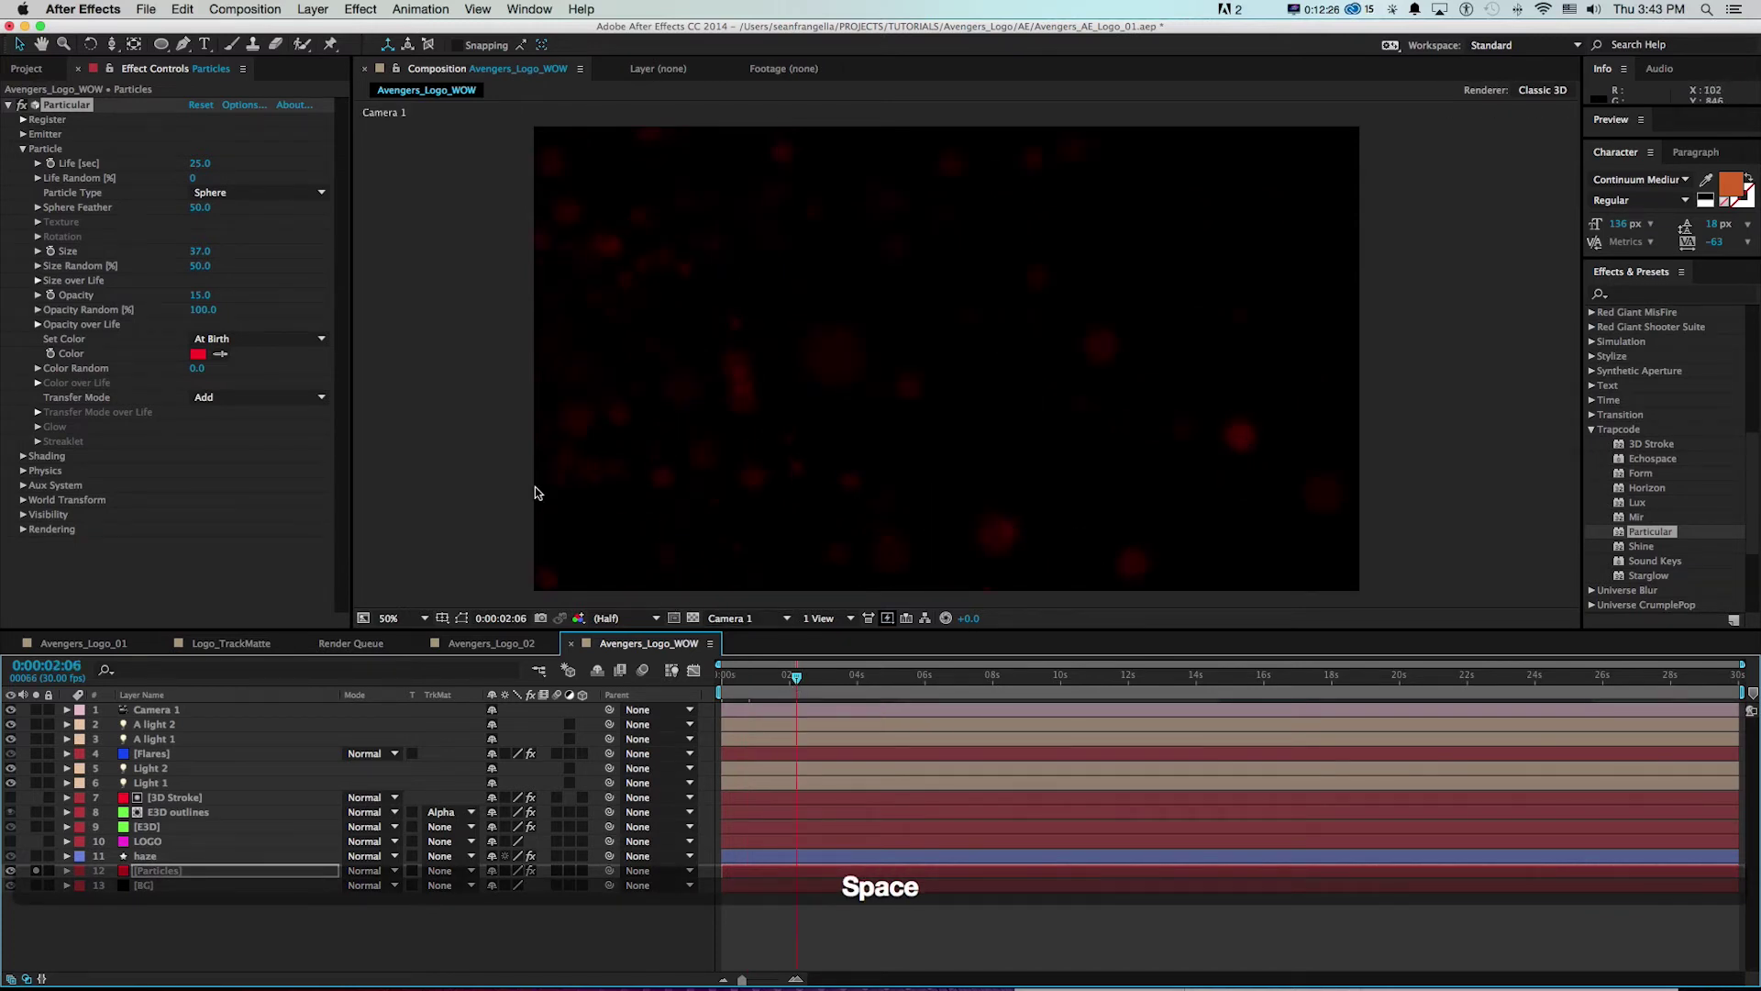
click(23, 470)
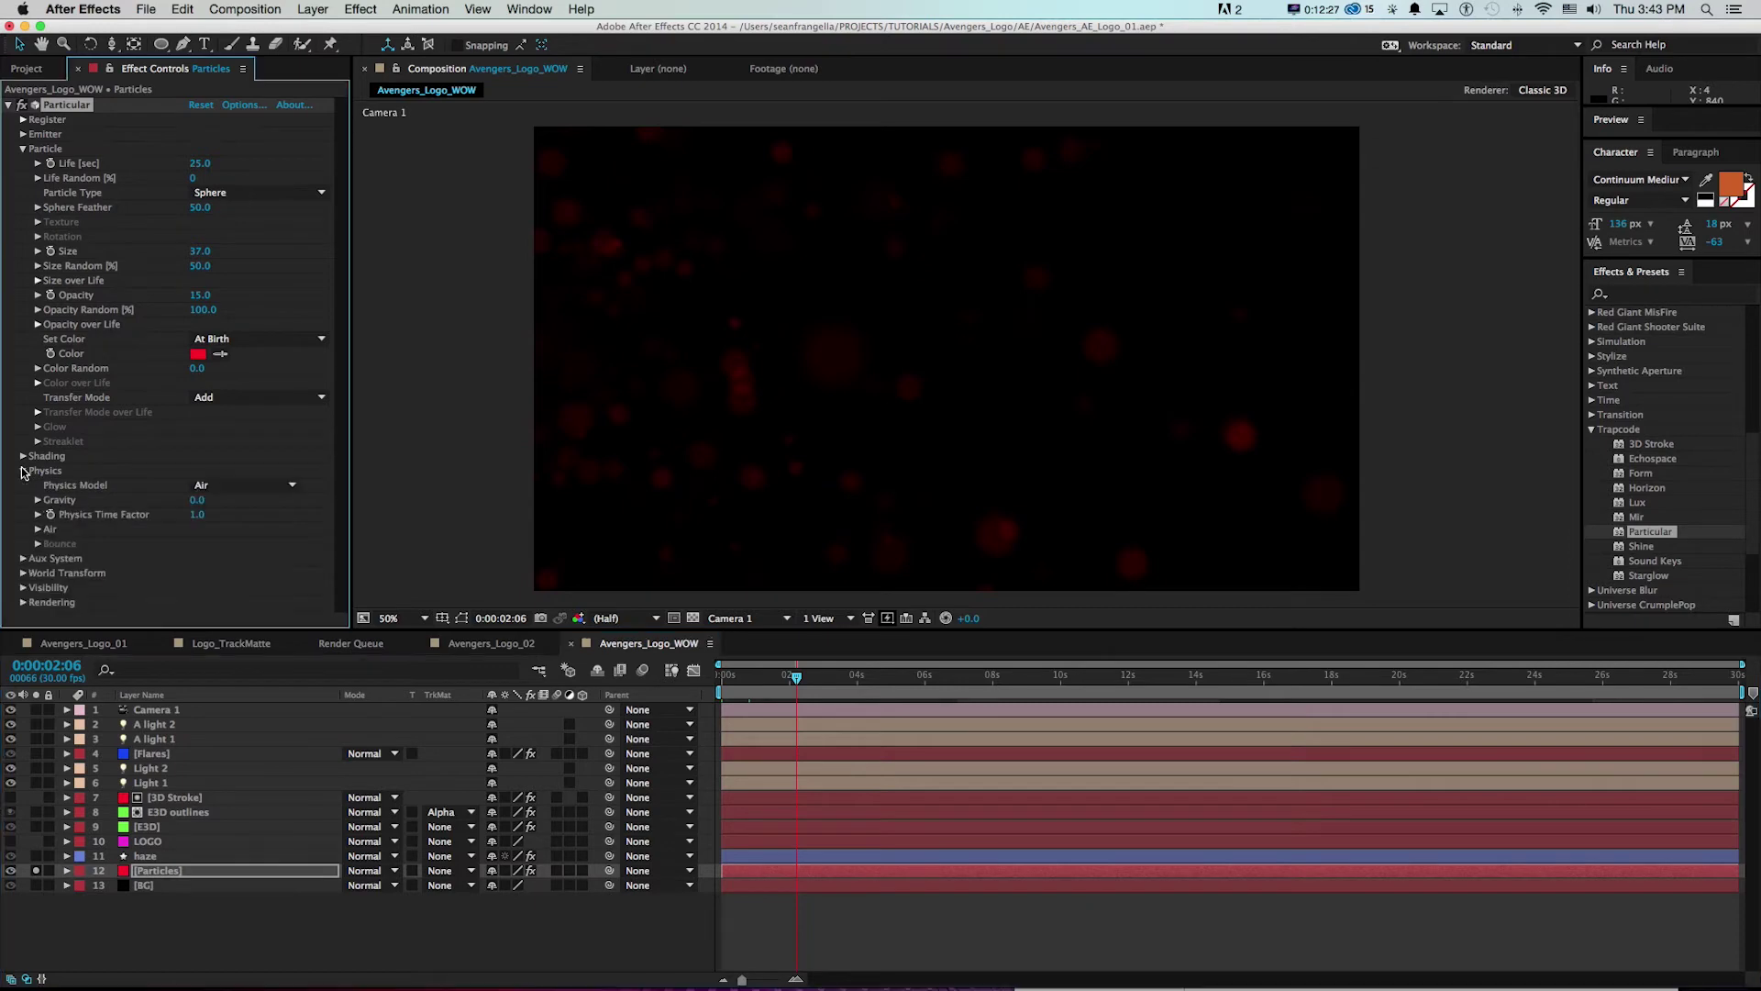
- Set Air Wind X to 110, raise it to 182, and preview the sideways drift
click(38, 530)
scroll(335, 394, down, 2)
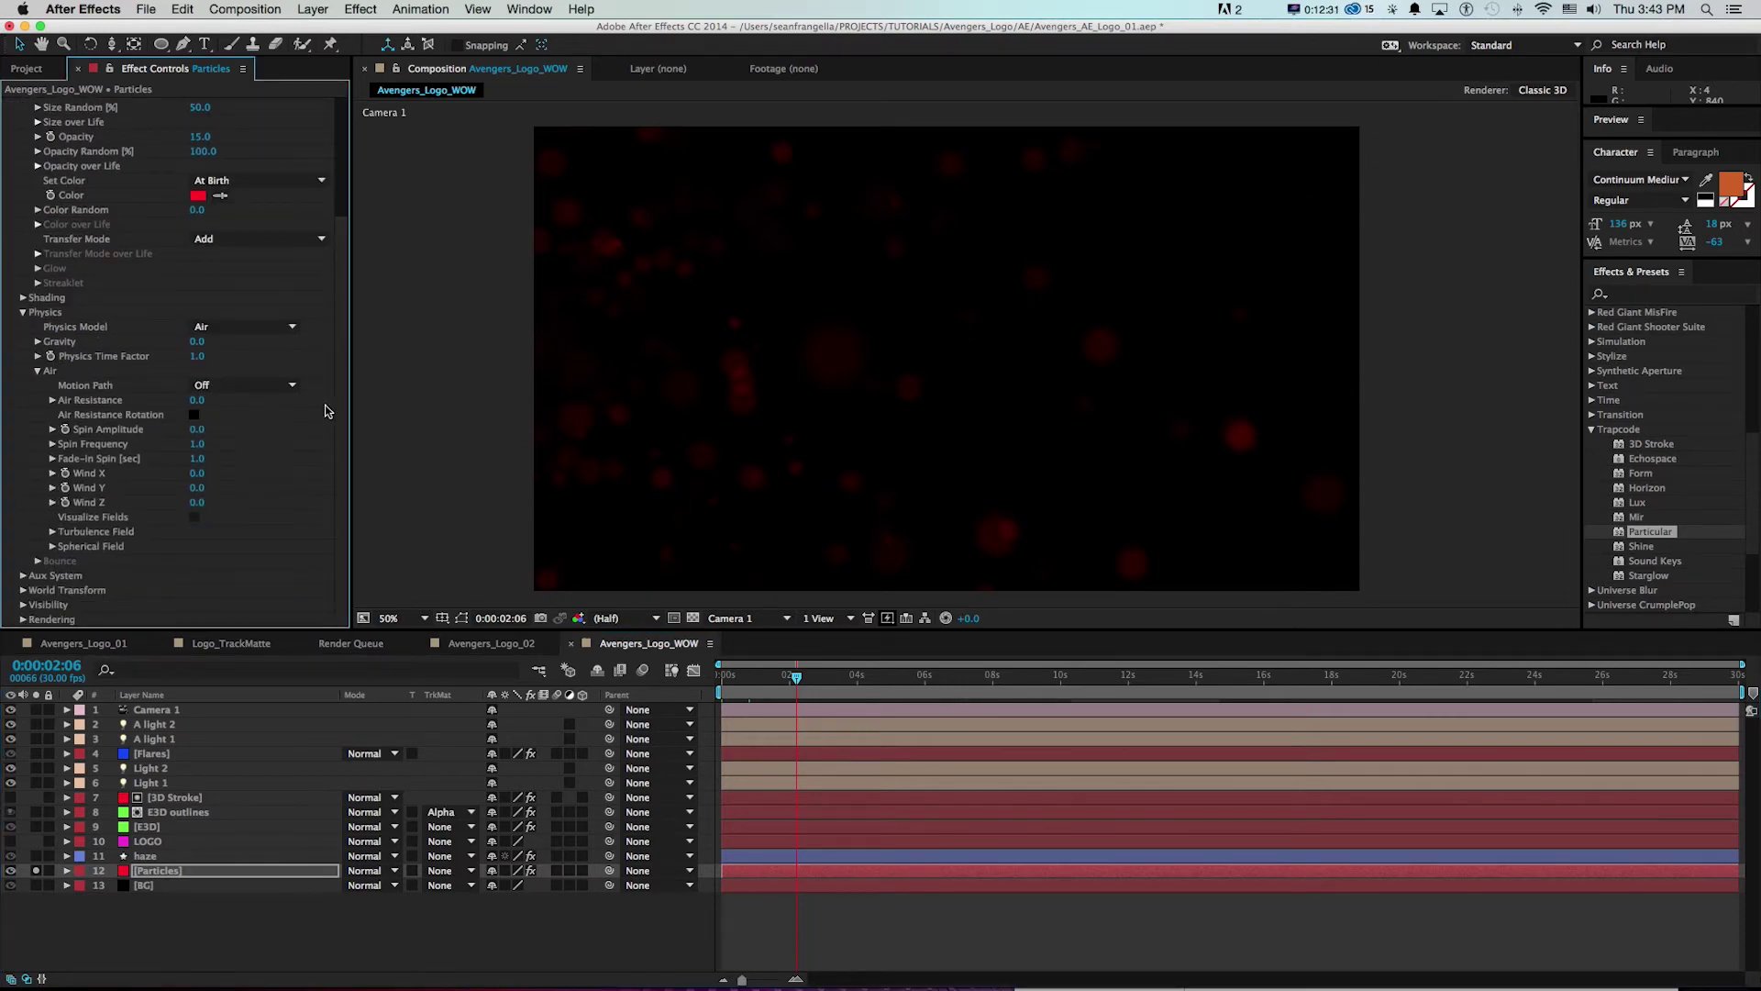
click(199, 475)
text(110)
key(Return)
drag(316, 480, 364, 488)
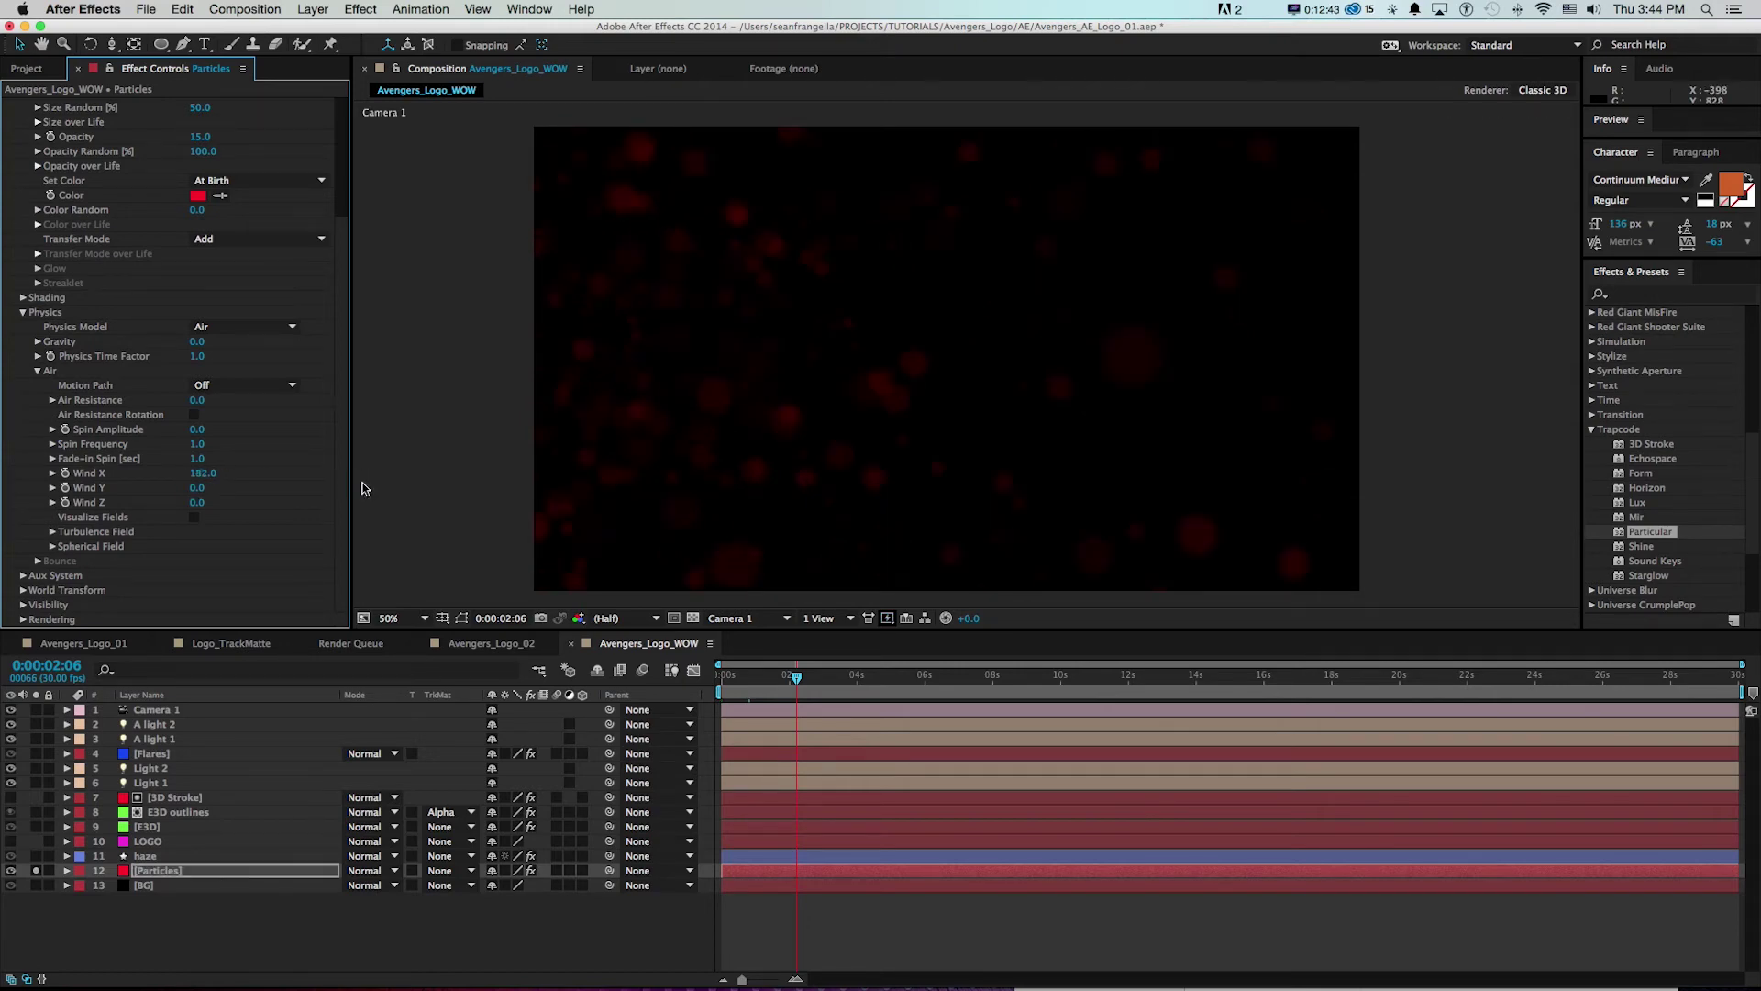
key(KP_0)
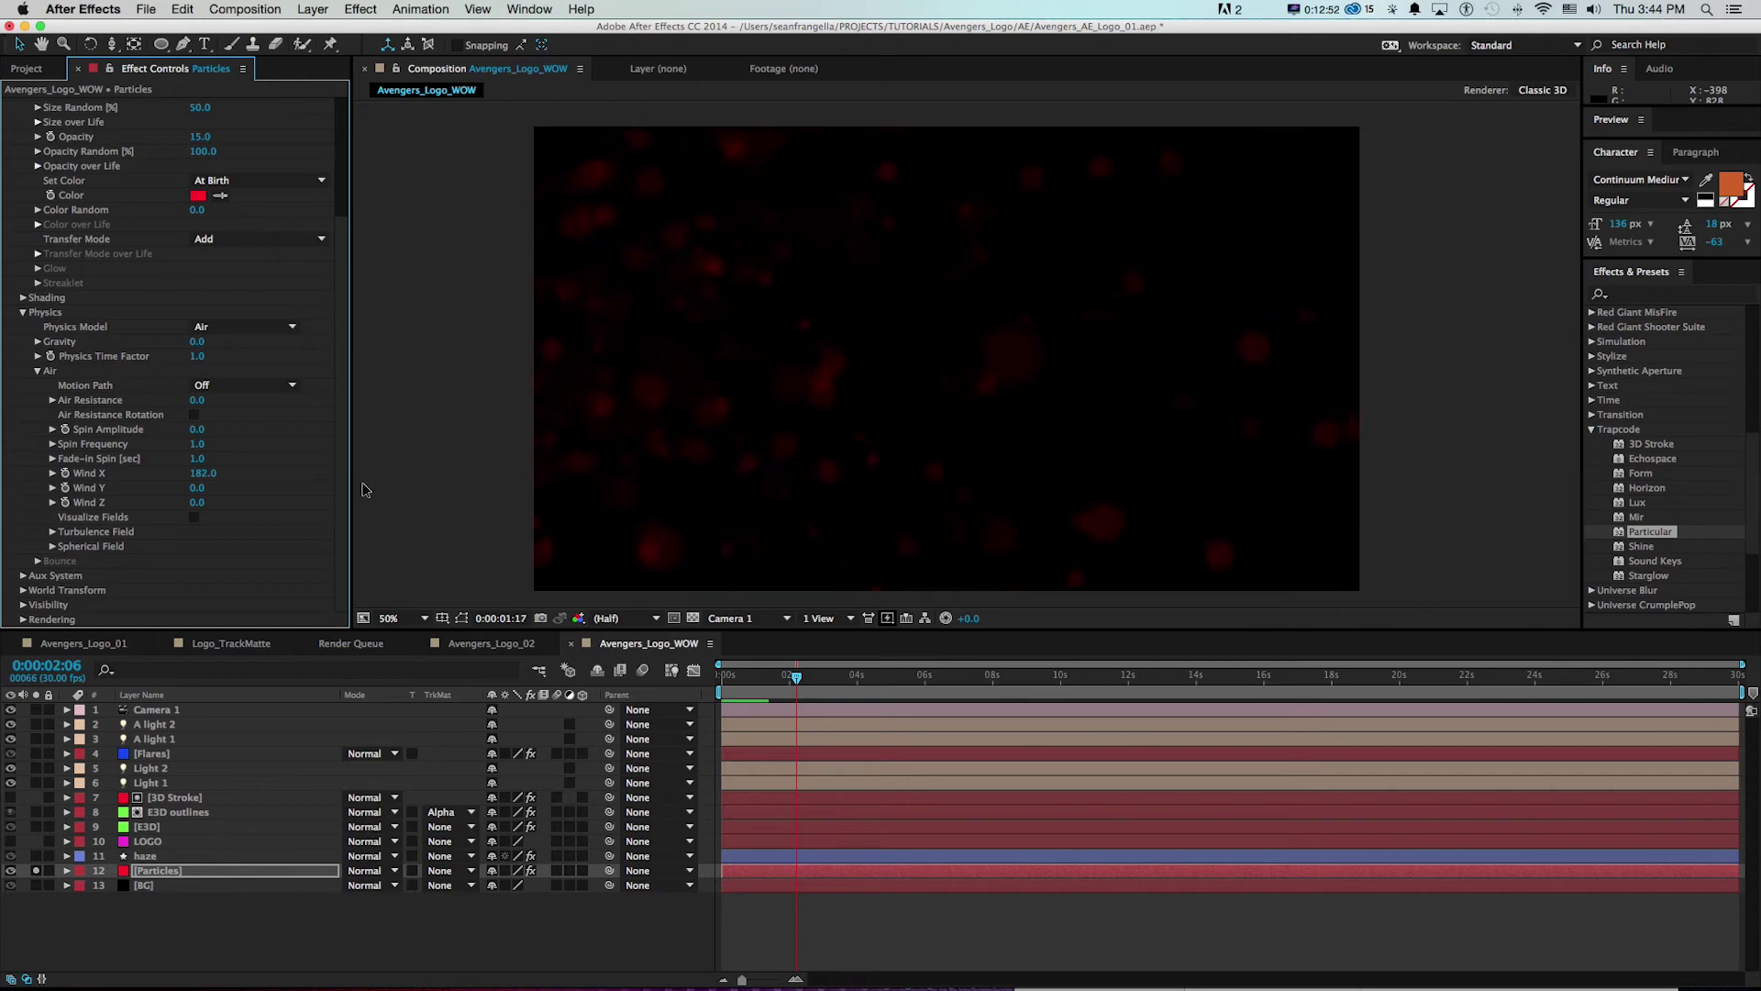
key(space)
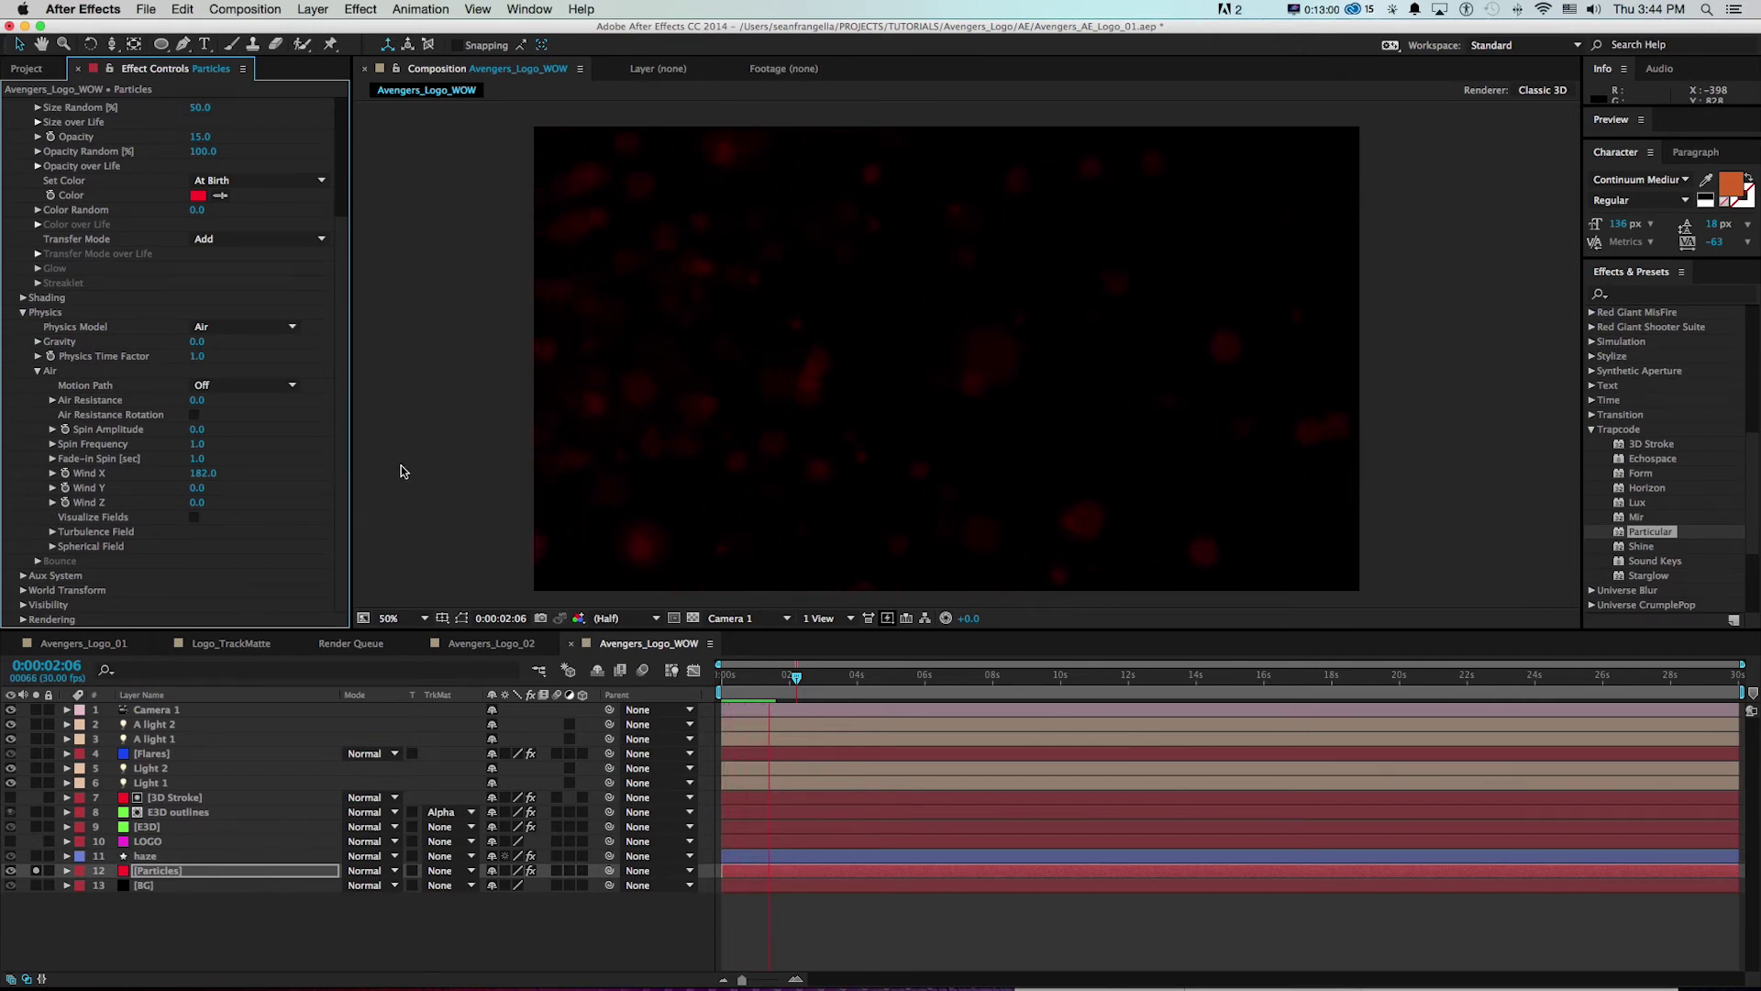
key(space)
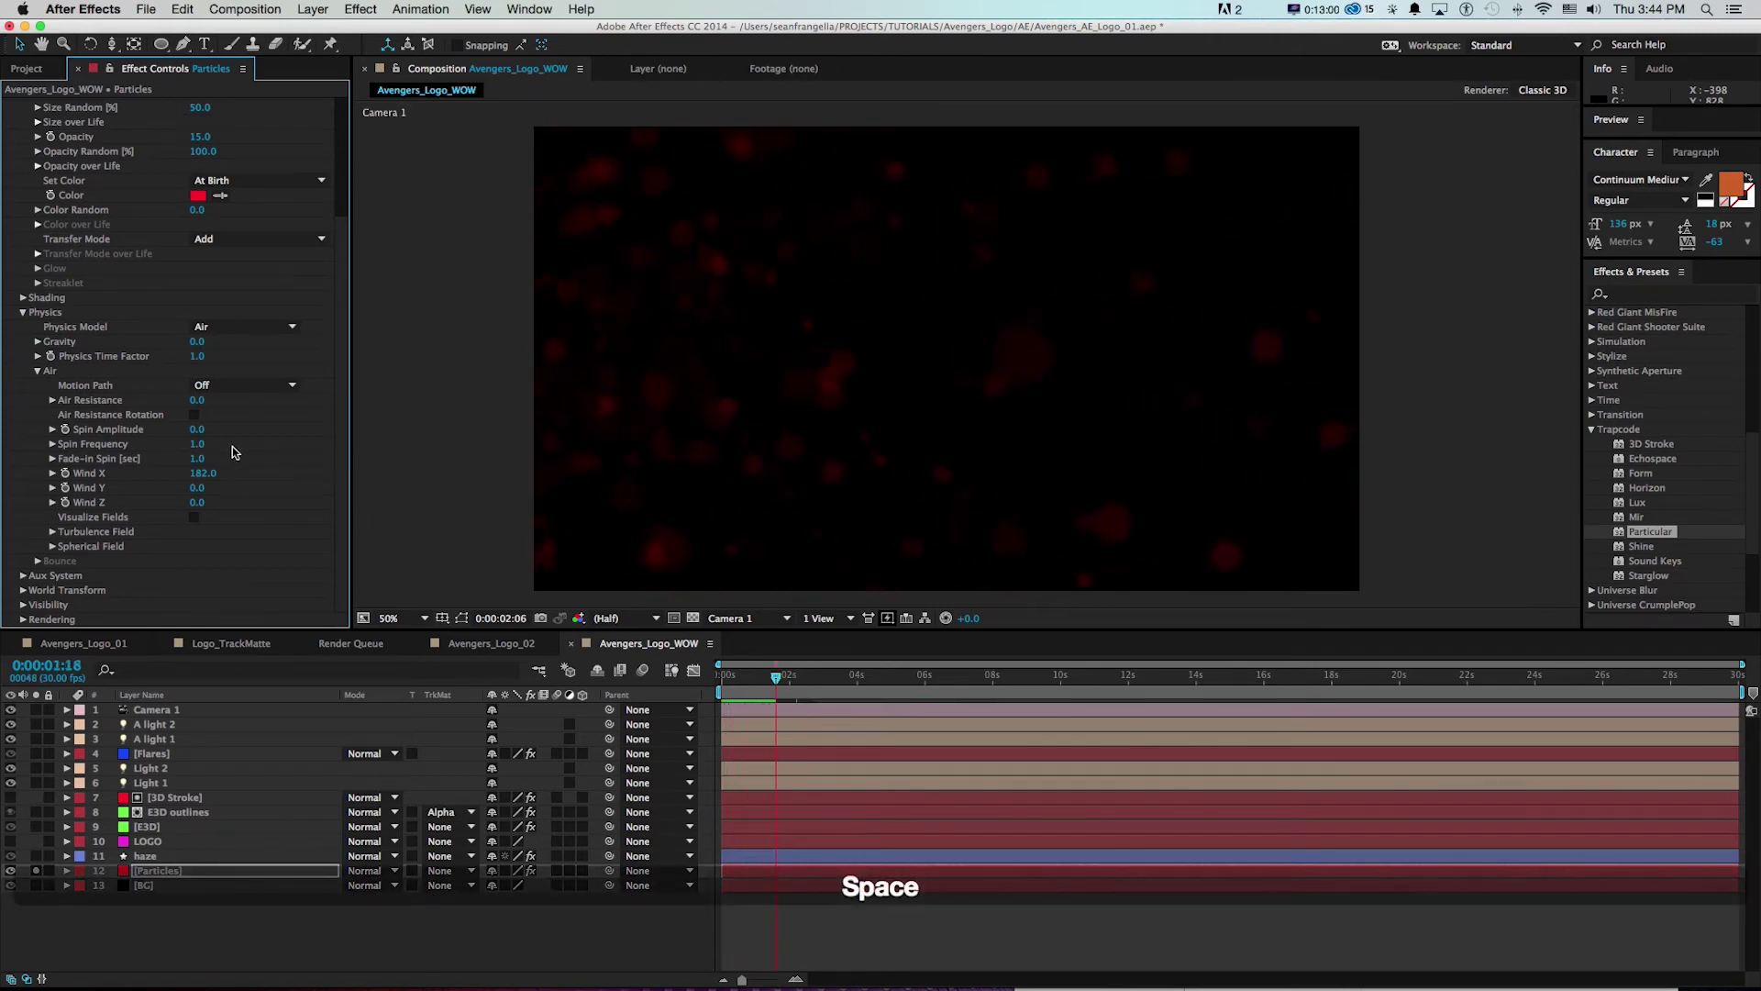
click(52, 536)
scroll(55, 513, down, 3)
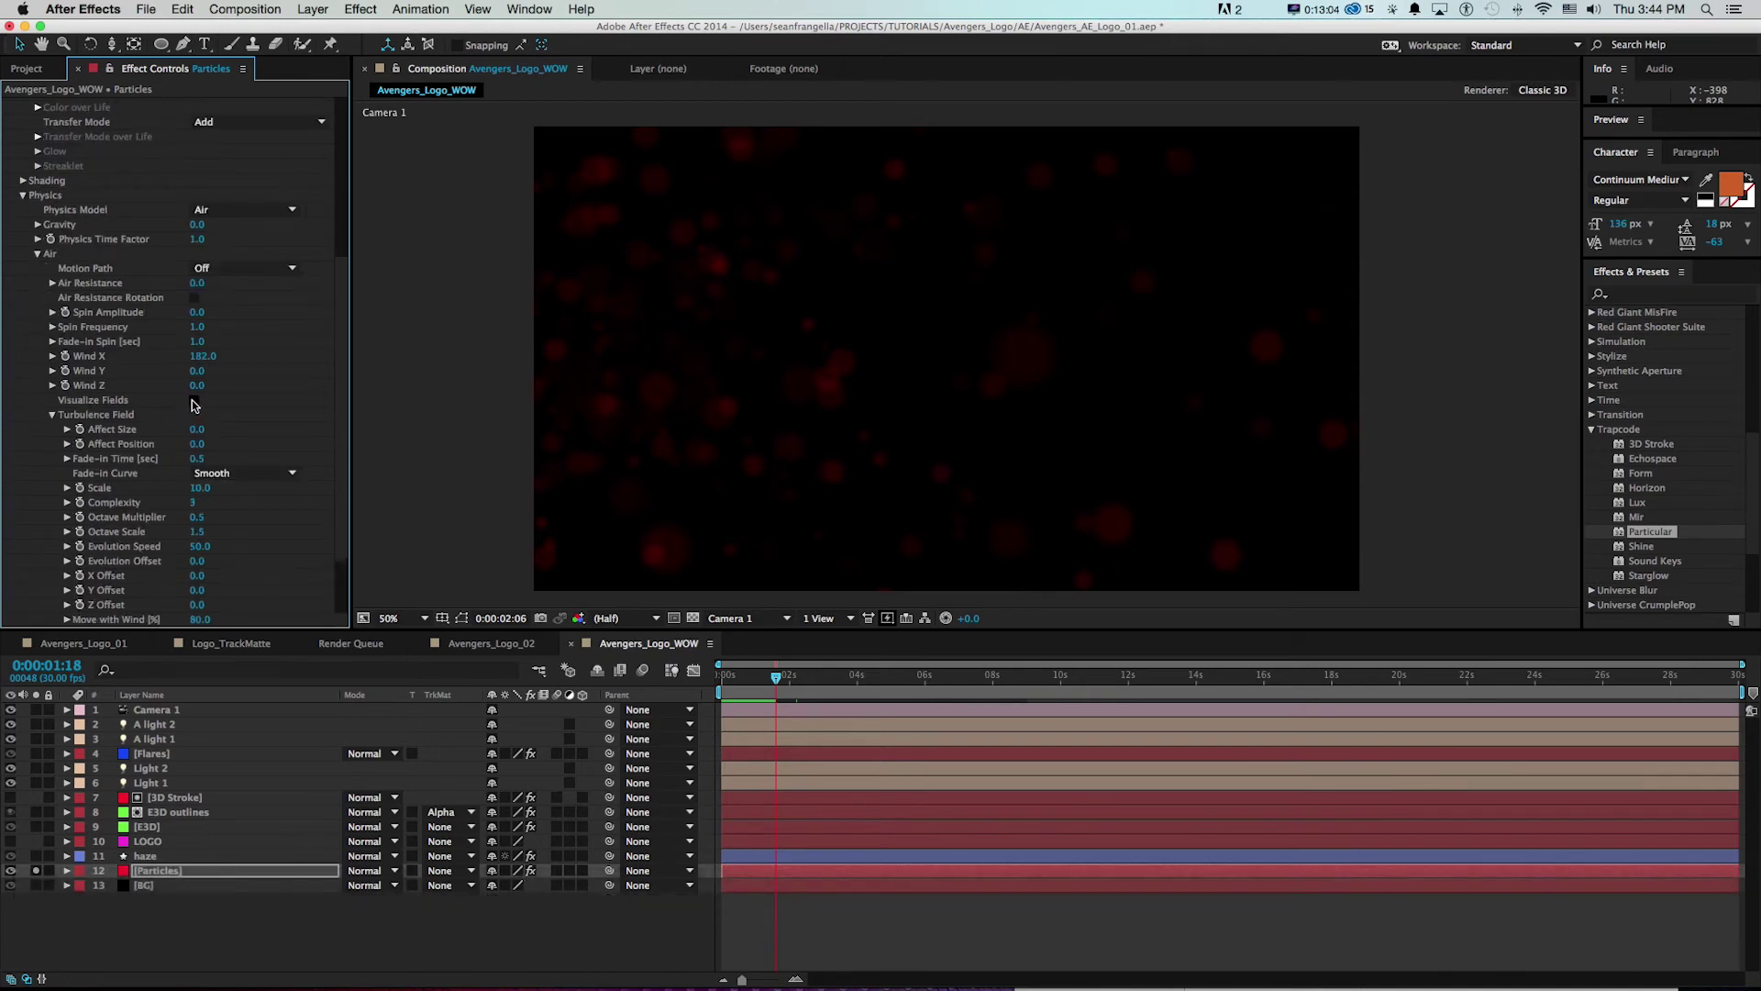
- Turn on Visualize Fields and raise turbulence Affect Position to about 134, previewing the particles
click(195, 401)
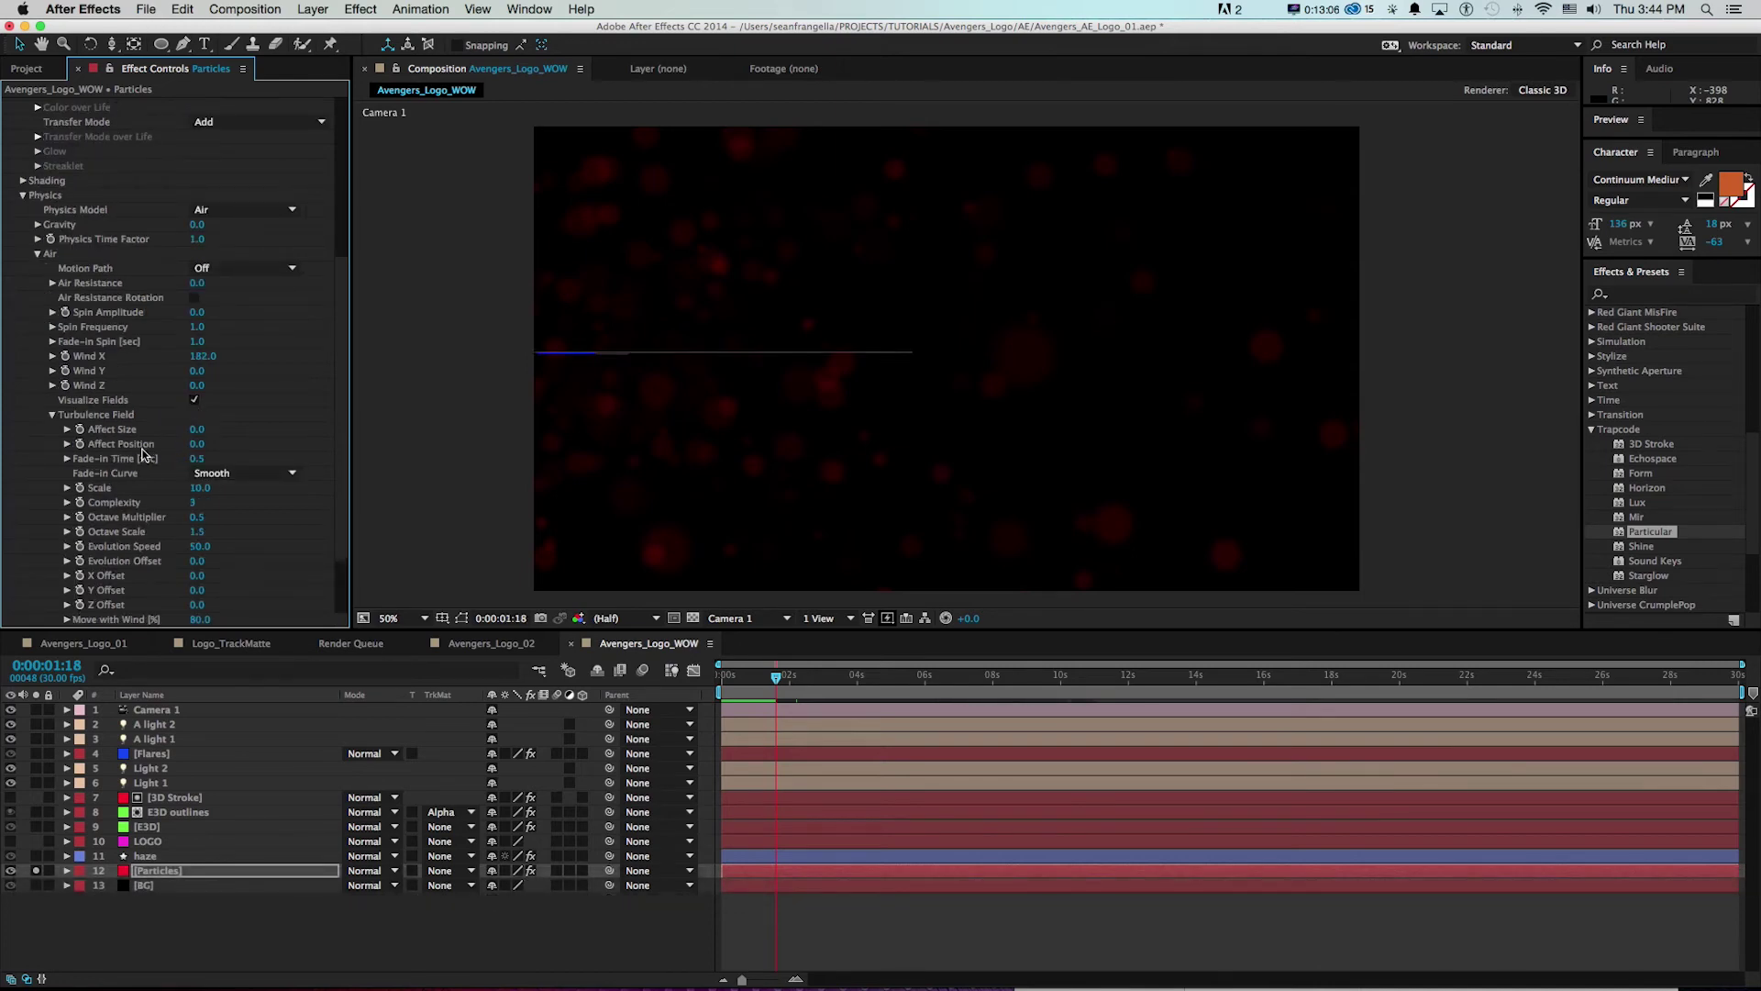
drag(214, 447, 266, 447)
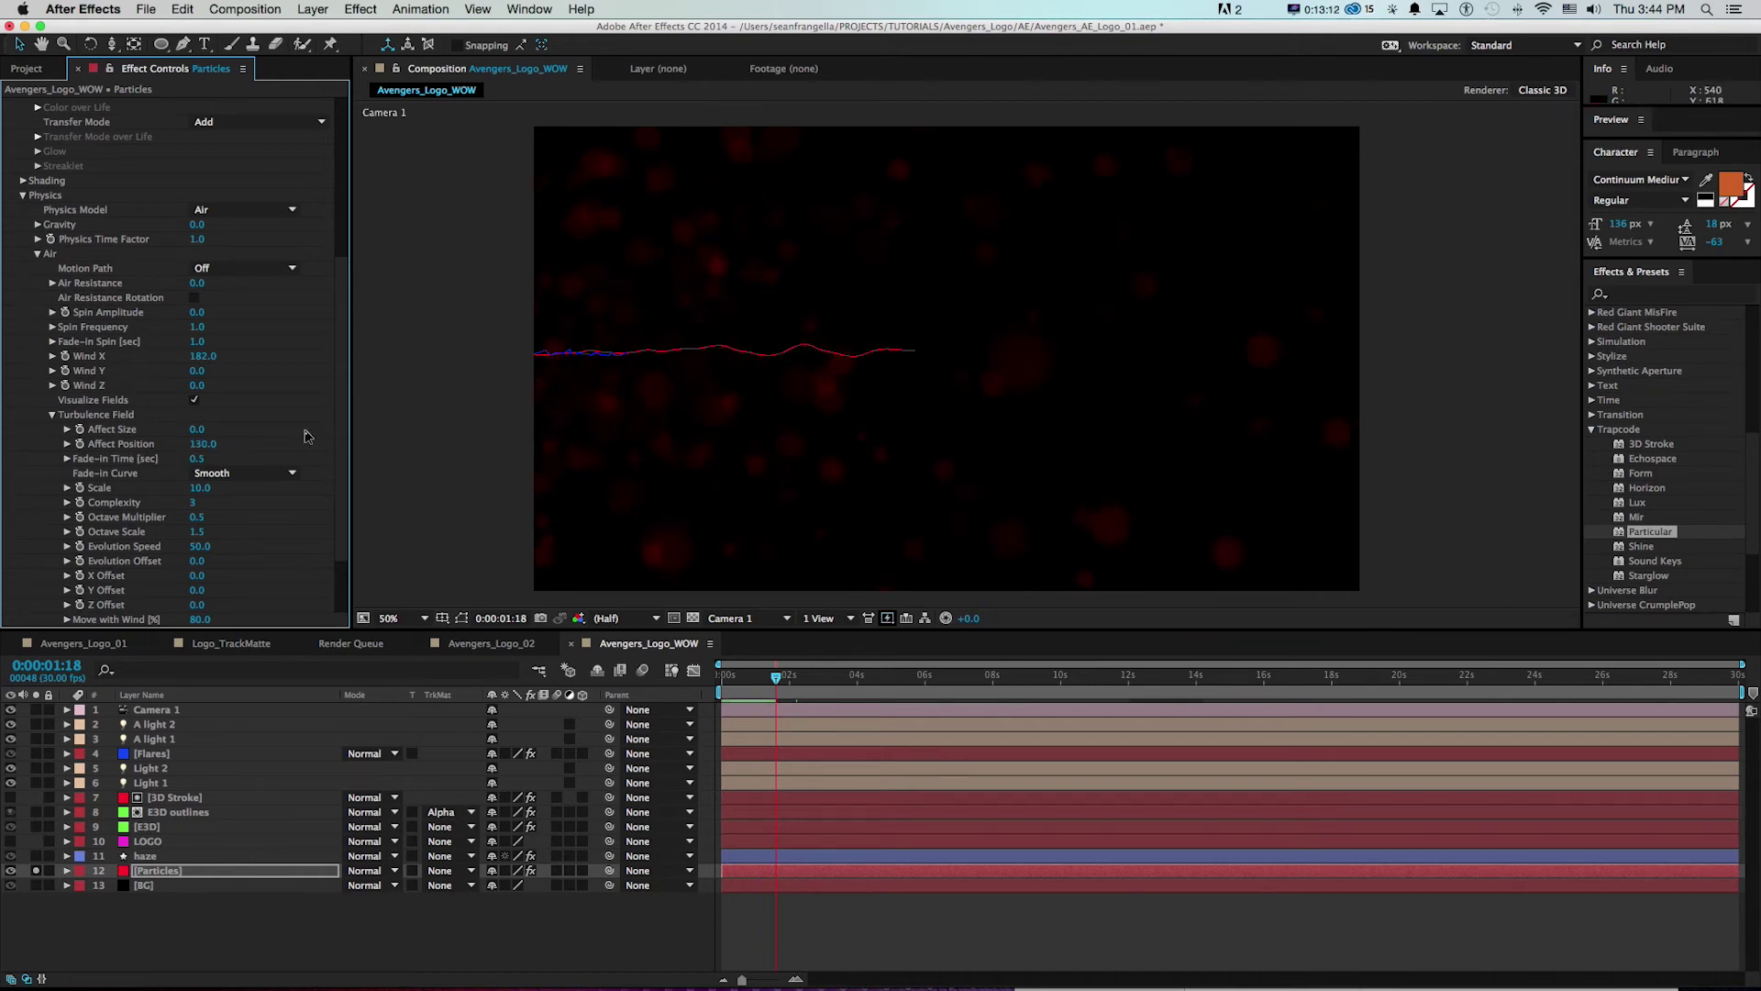
drag(214, 447, 266, 444)
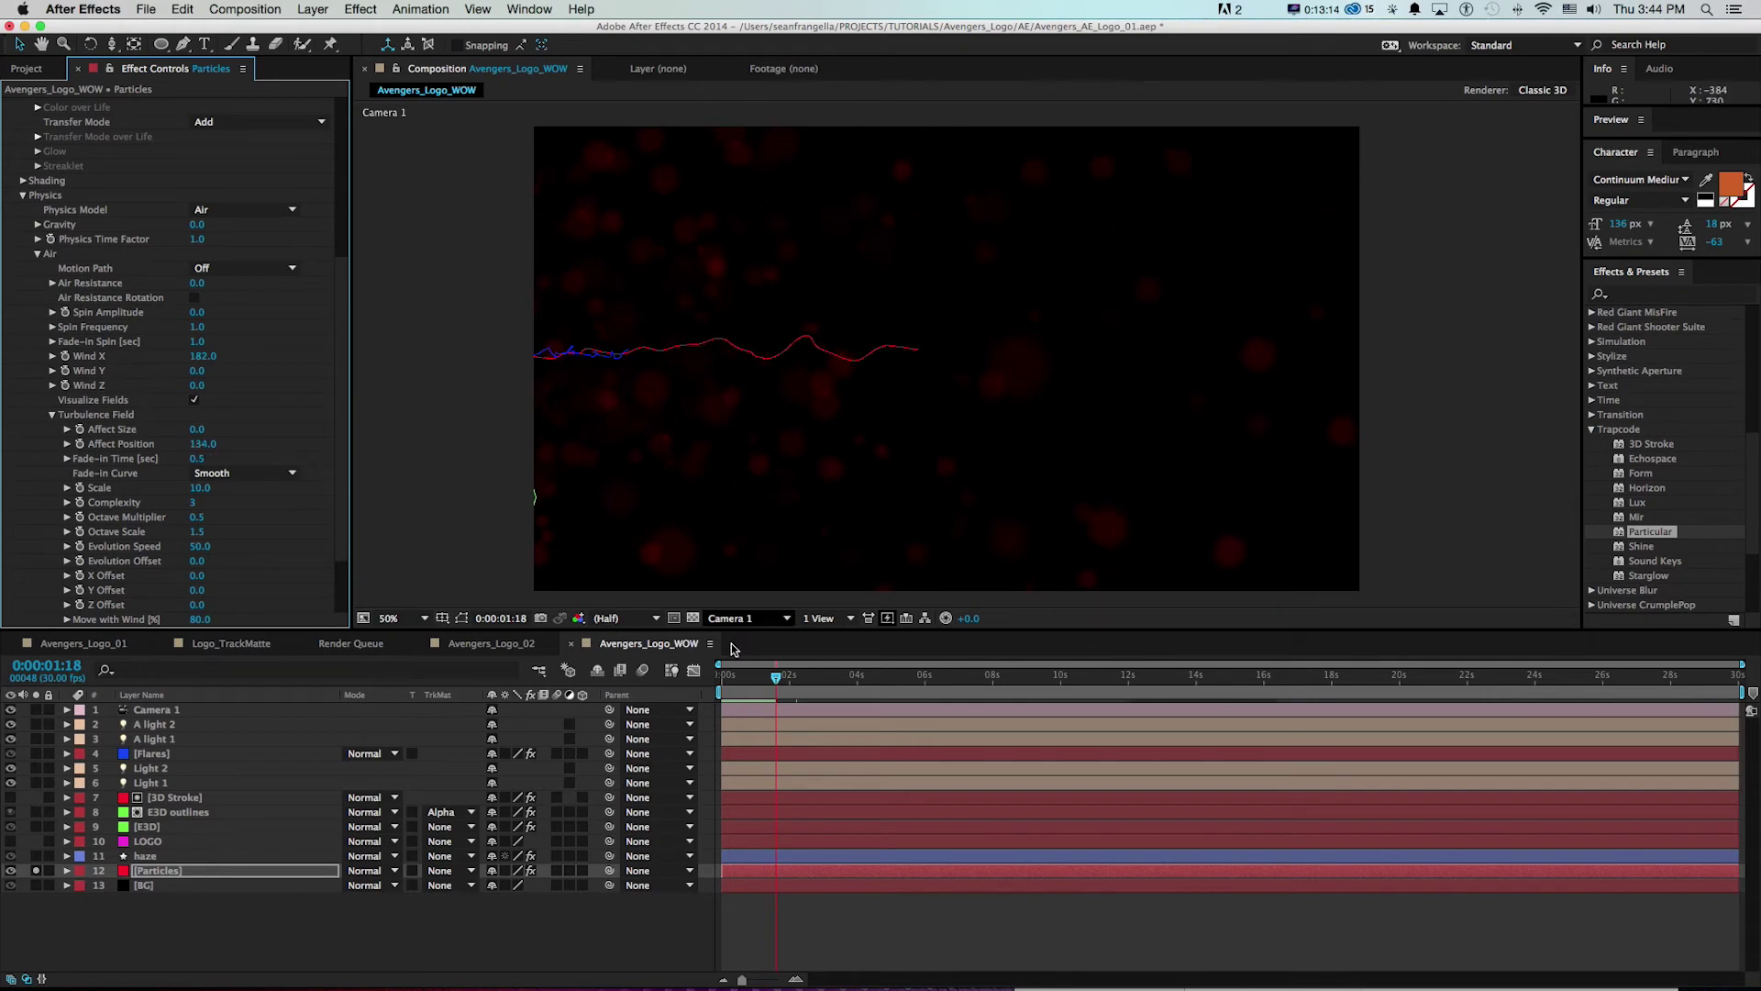
mouse_move(776, 676)
mouse_down()
mouse_move(761, 678)
mouse_move(779, 679)
mouse_up()
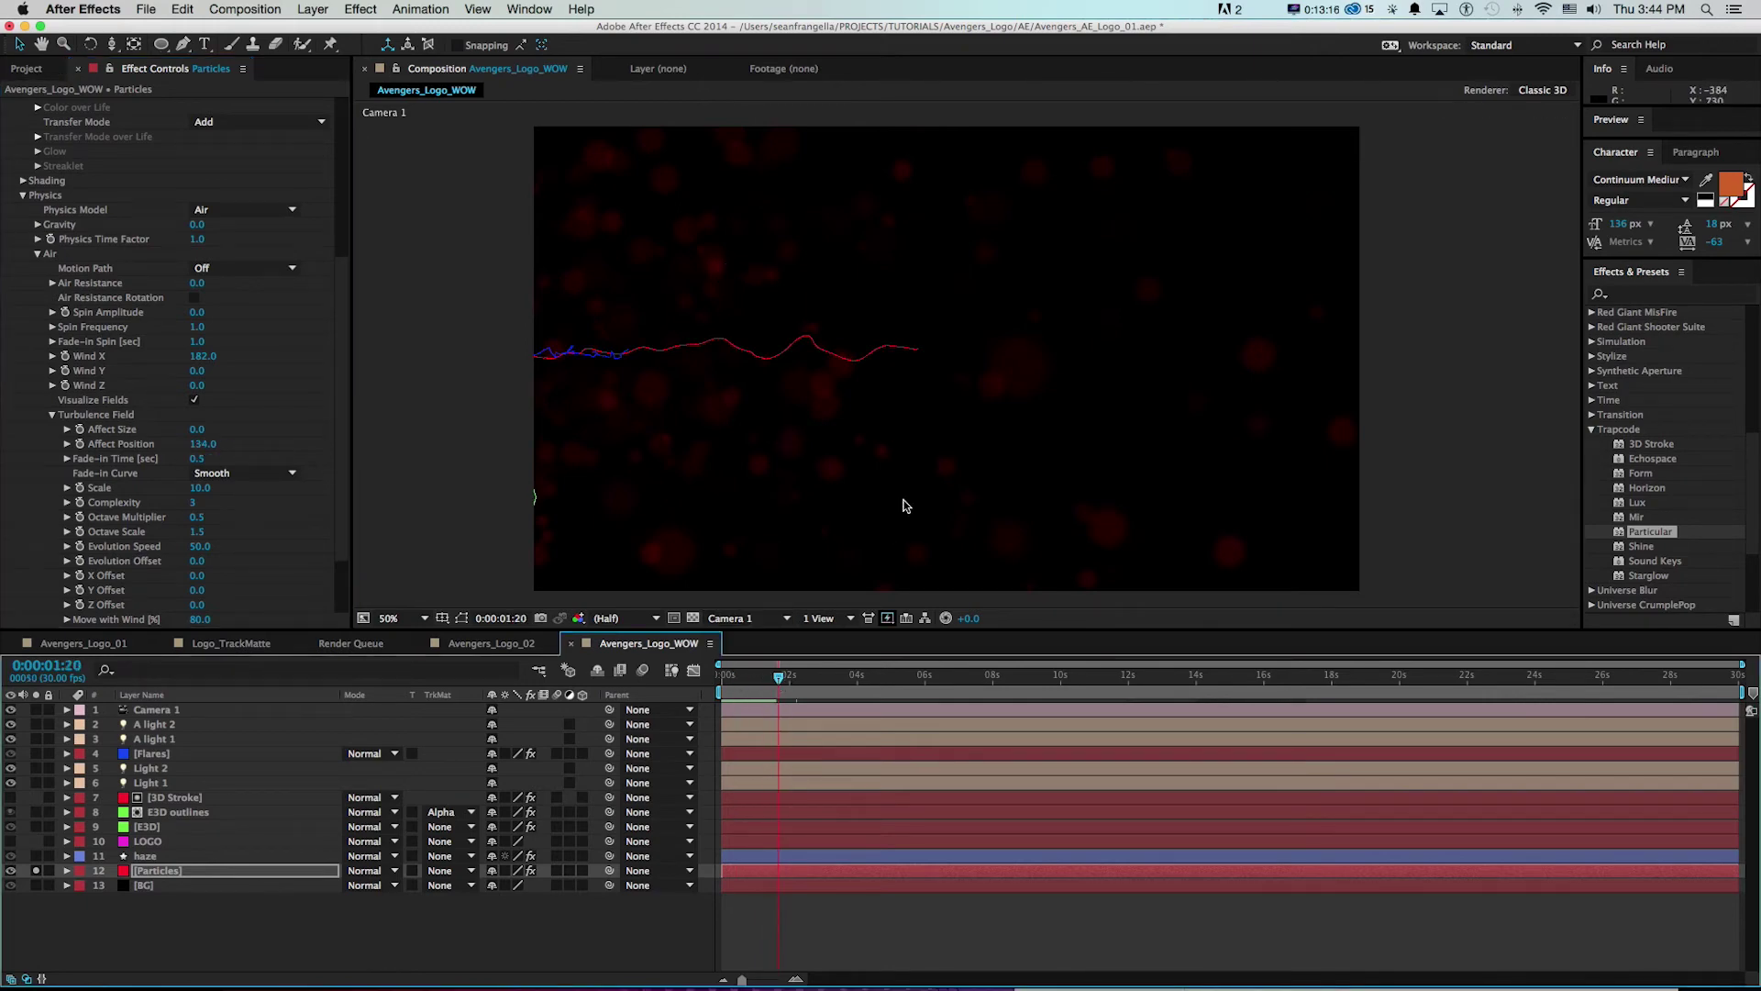
key(KP_0)
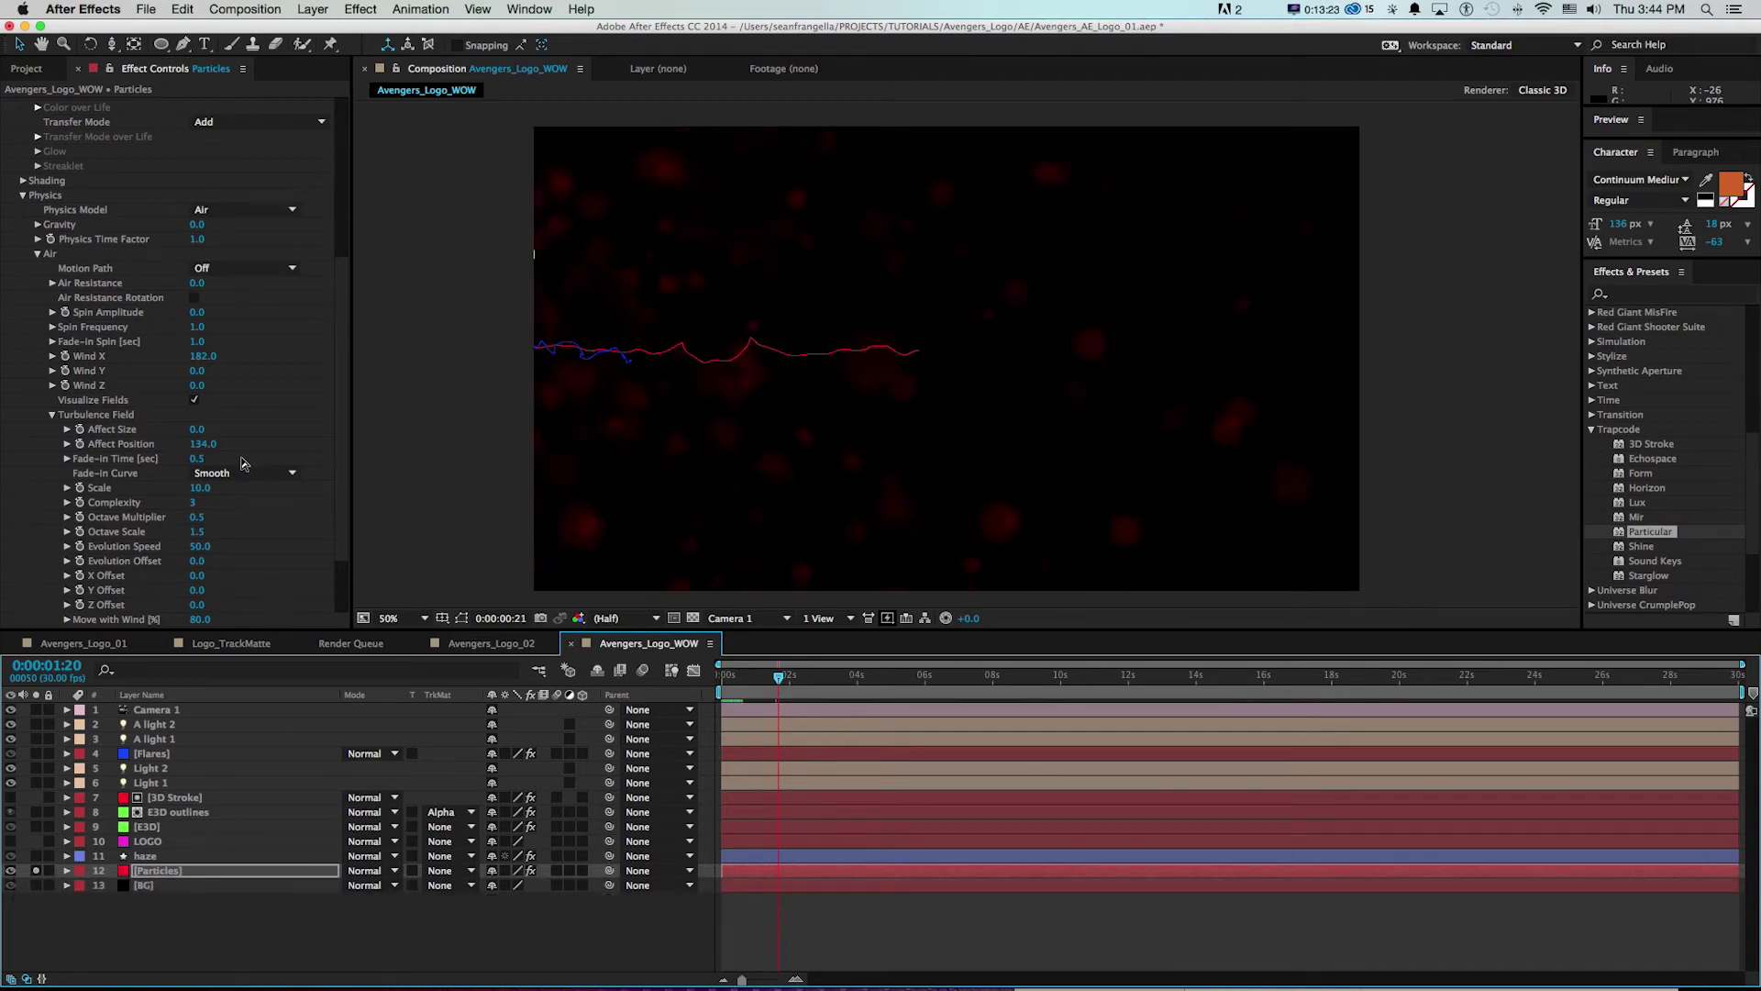
key(space)
- Push Affect Position to 233 and Wind X to 283, previewing the swirling particles
drag(214, 448, 312, 441)
key(KP_0)
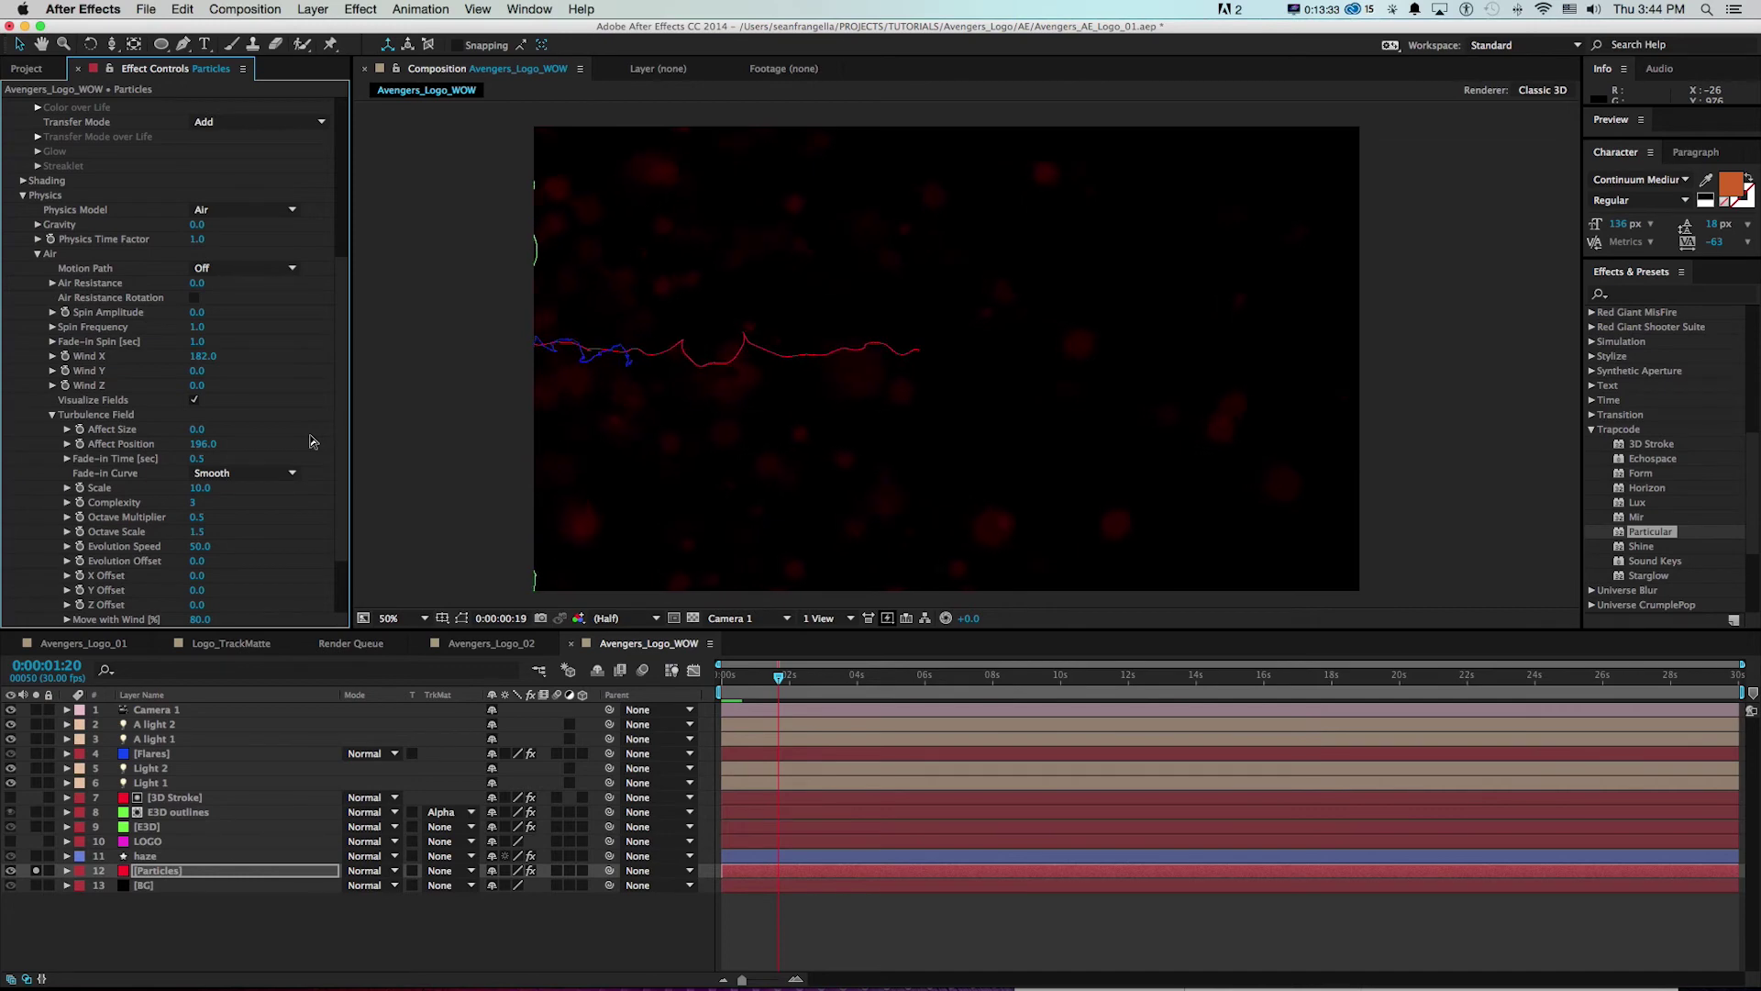
key(space)
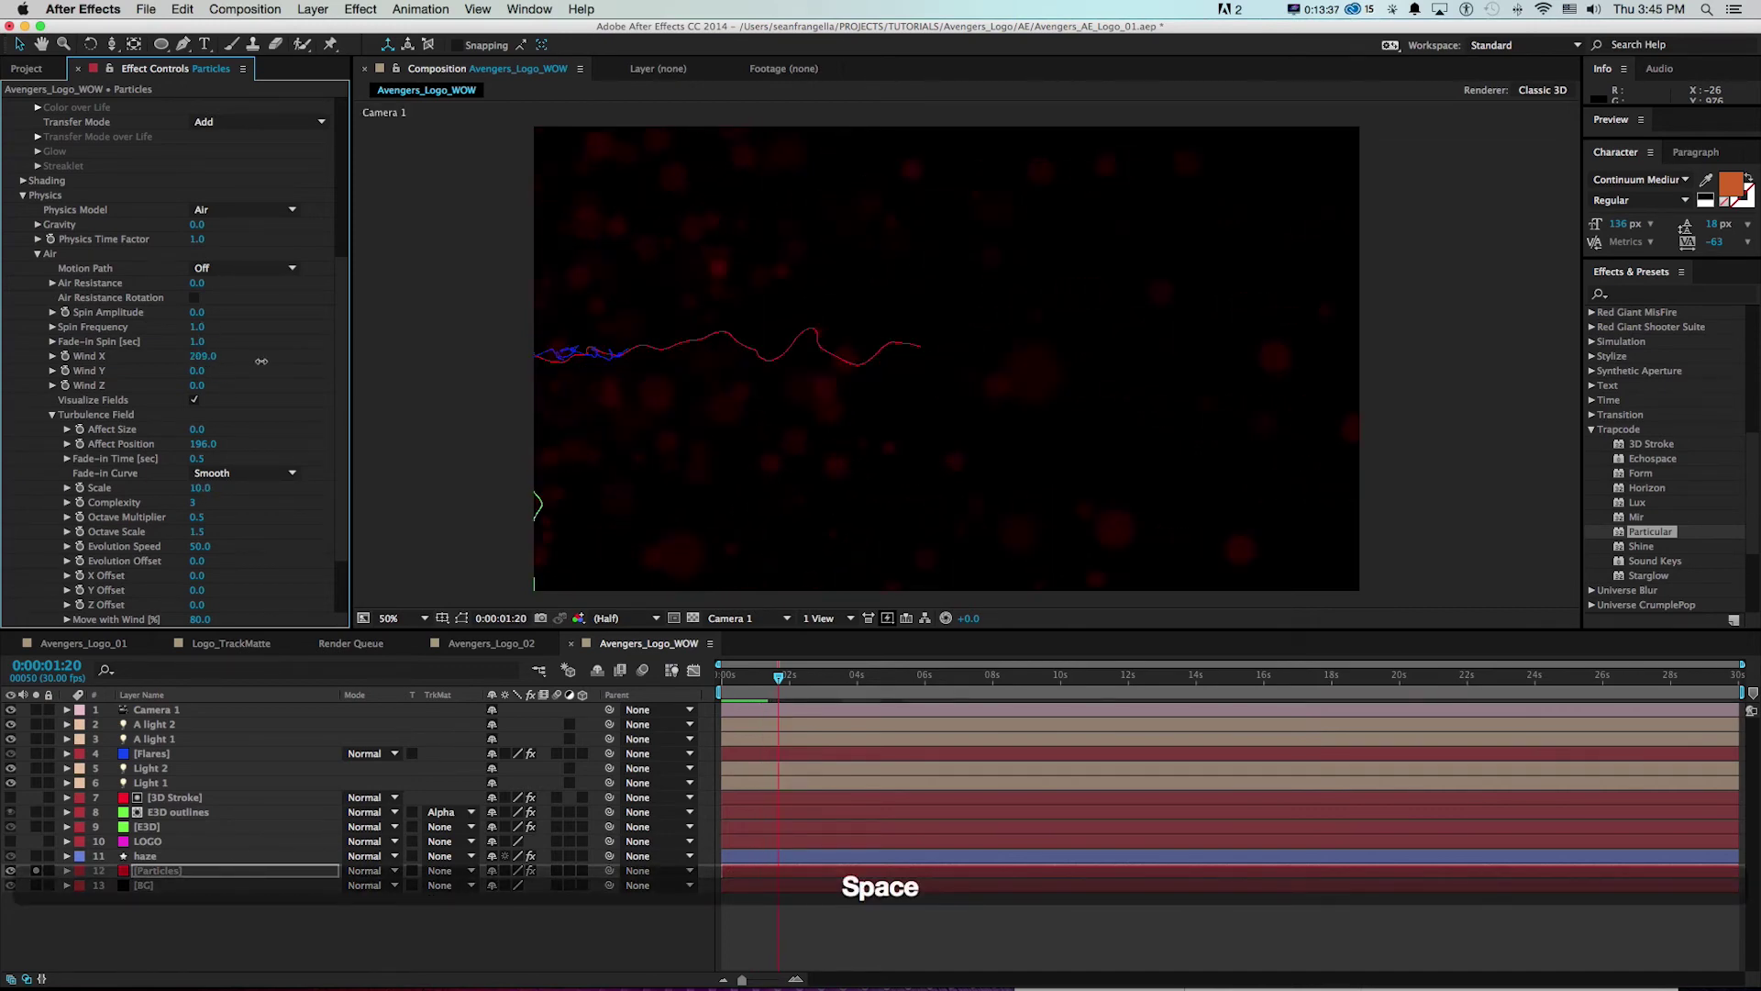
drag(262, 360, 321, 369)
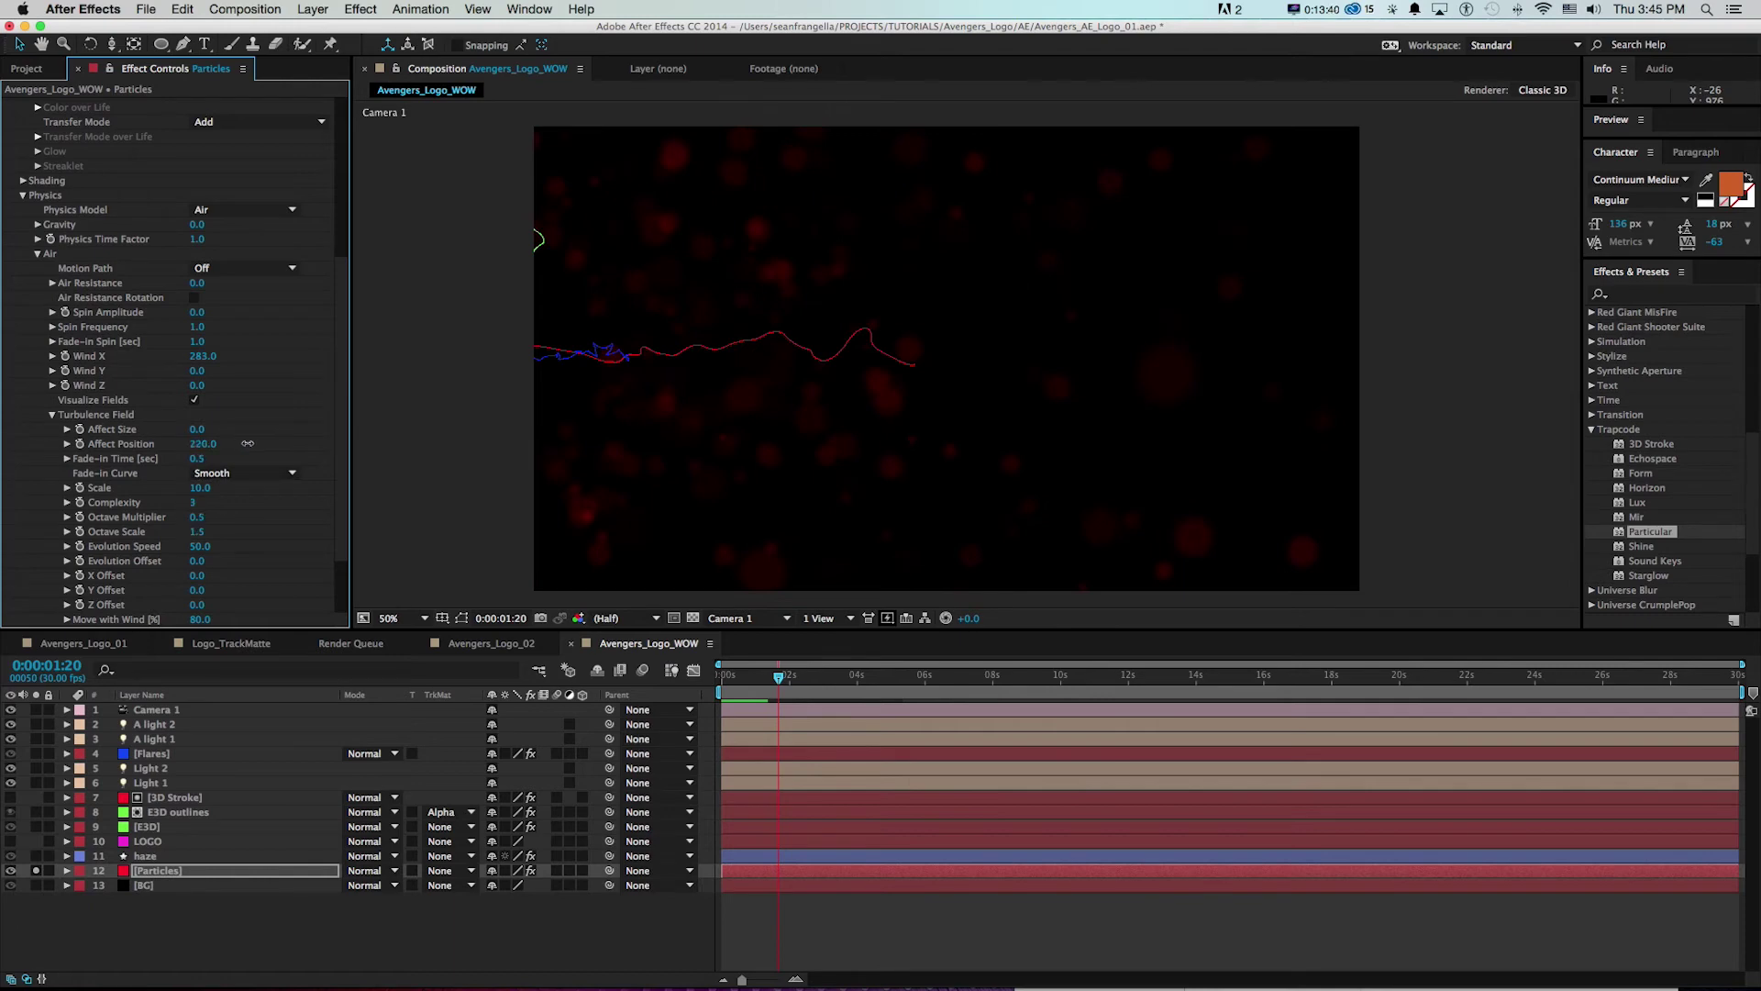
drag(247, 443, 255, 449)
key(space)
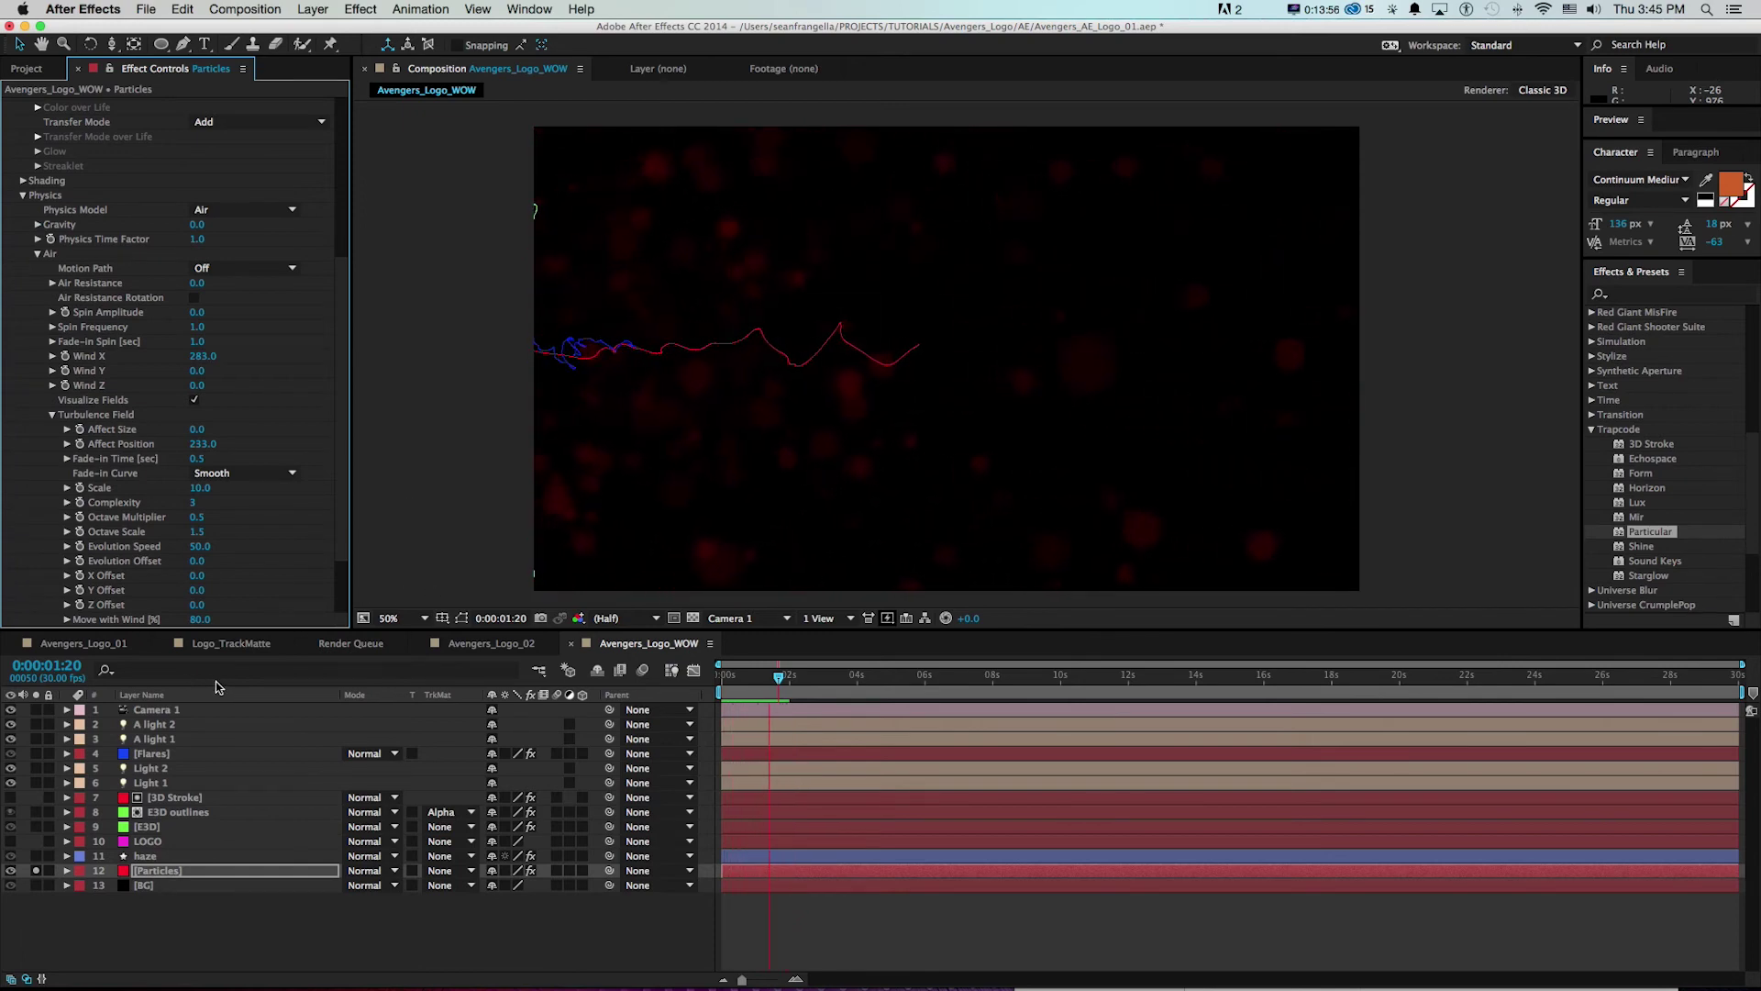
key(space)
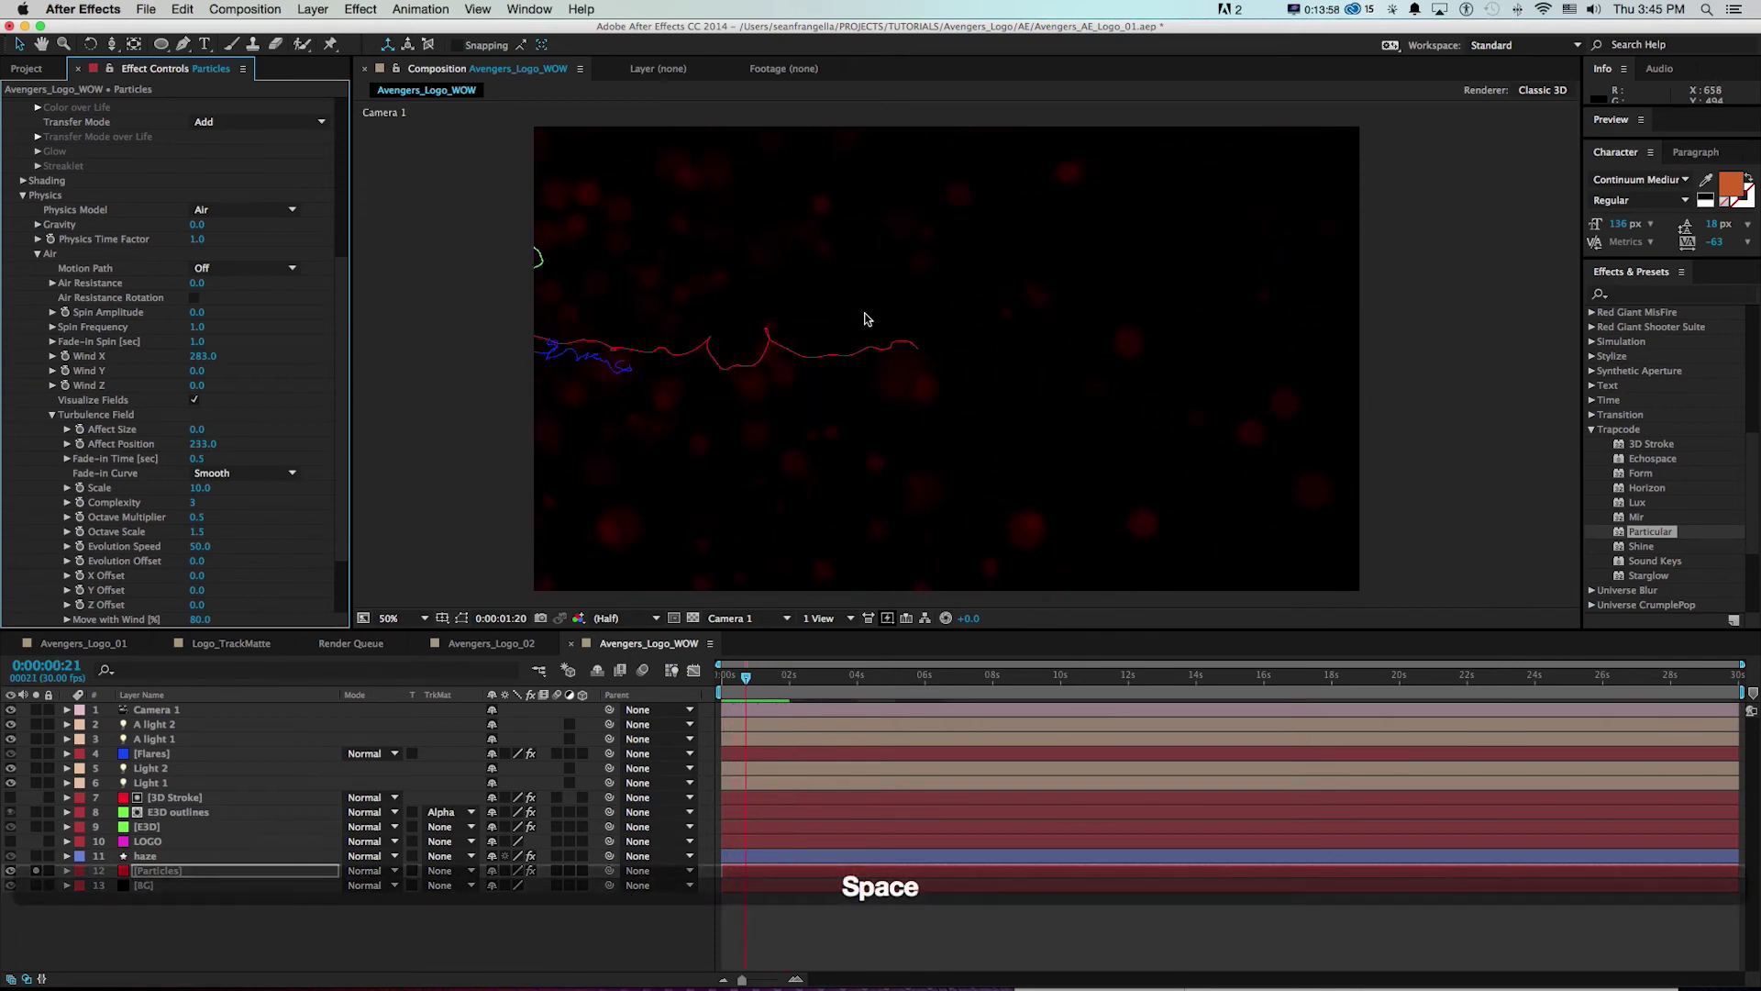
- Hide the field visualisation and unsolo the particles to show the whole logo scene
click(195, 400)
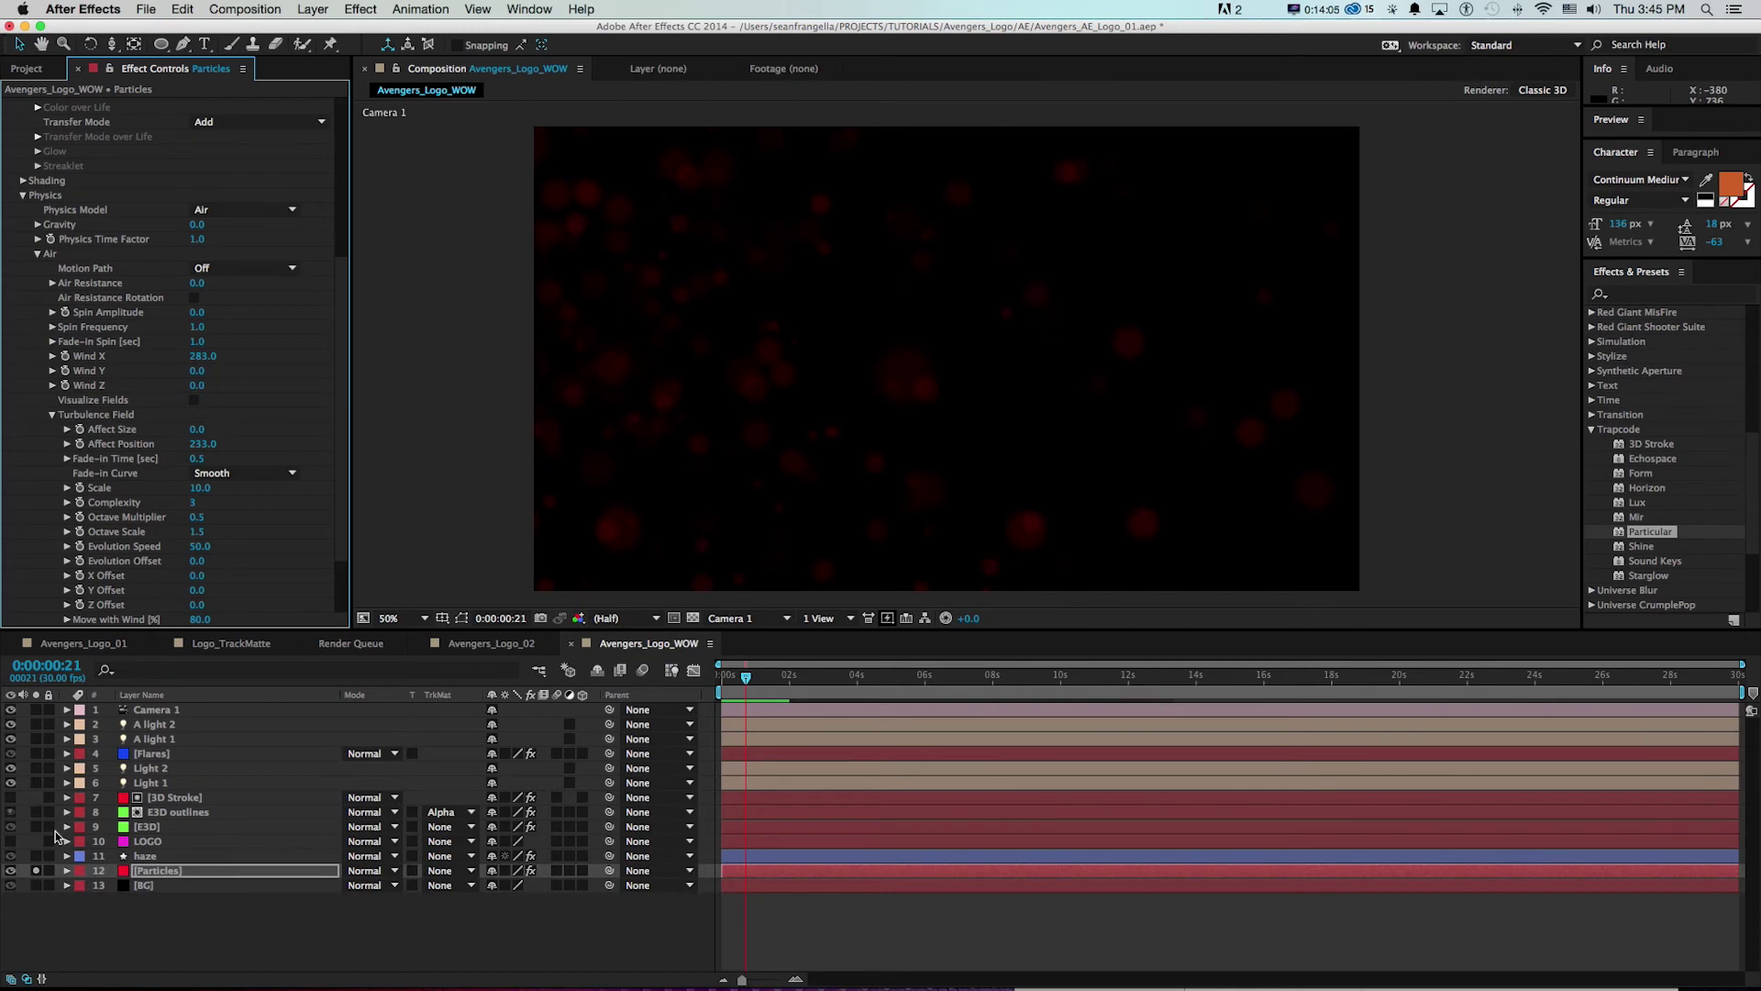
click(37, 872)
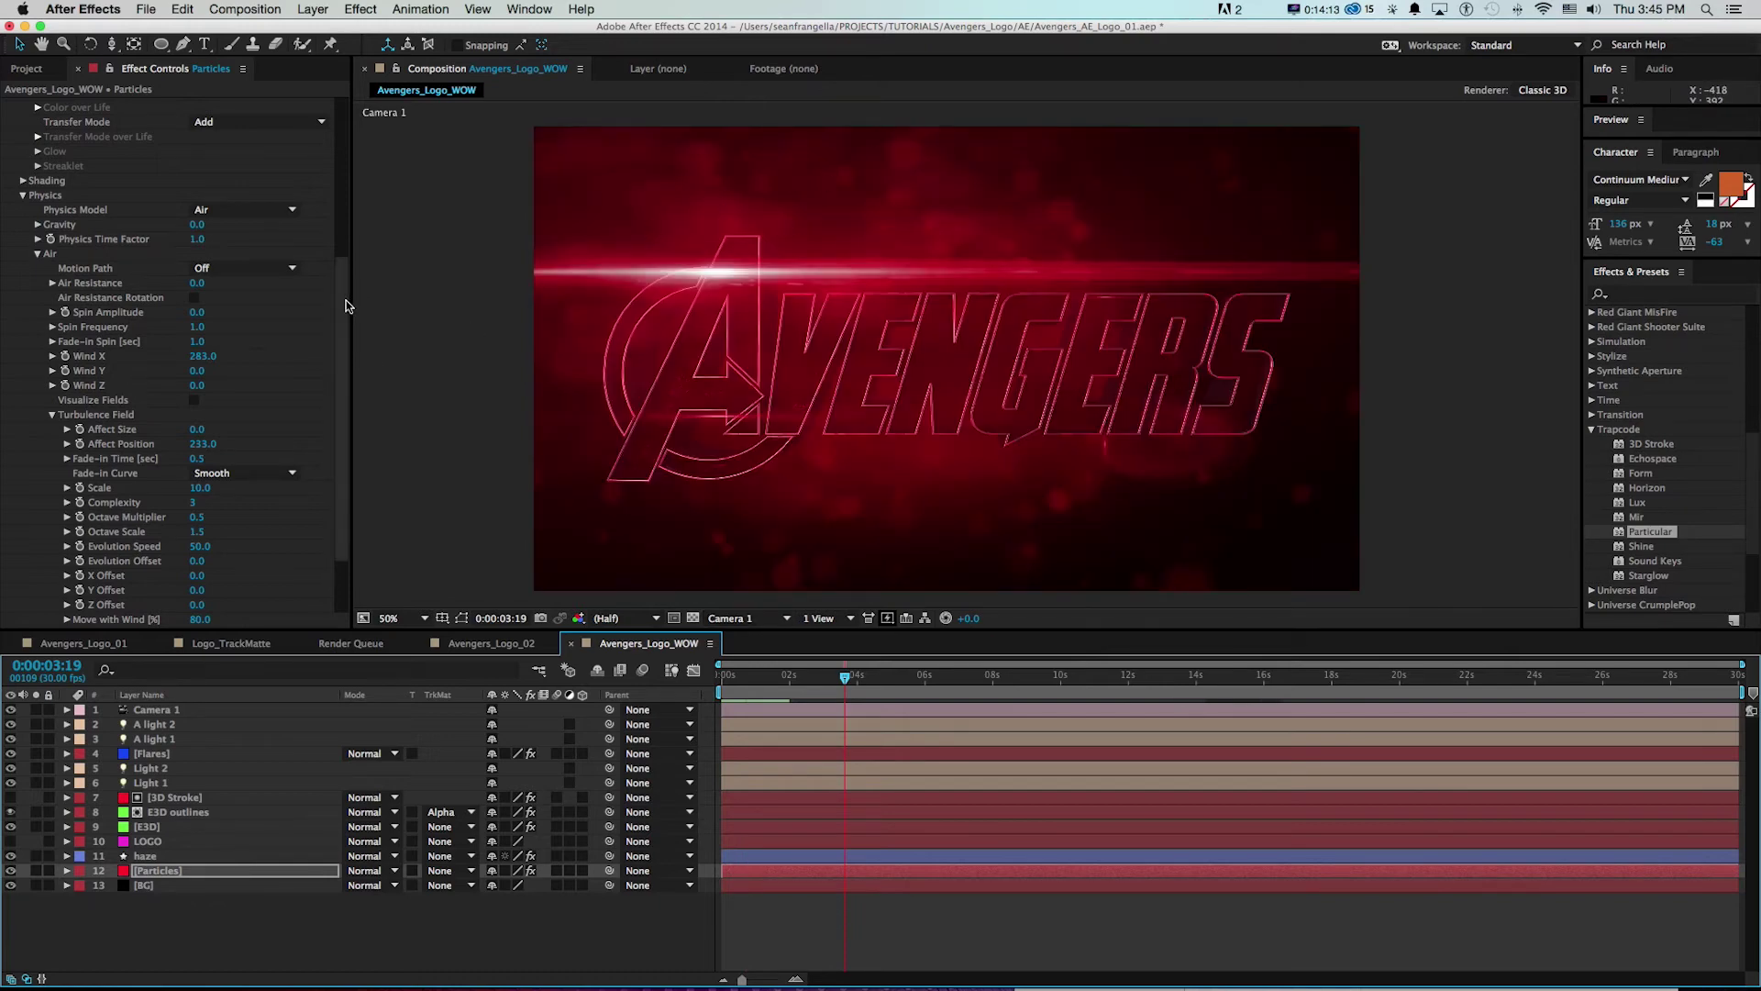
drag(345, 300, 297, 178)
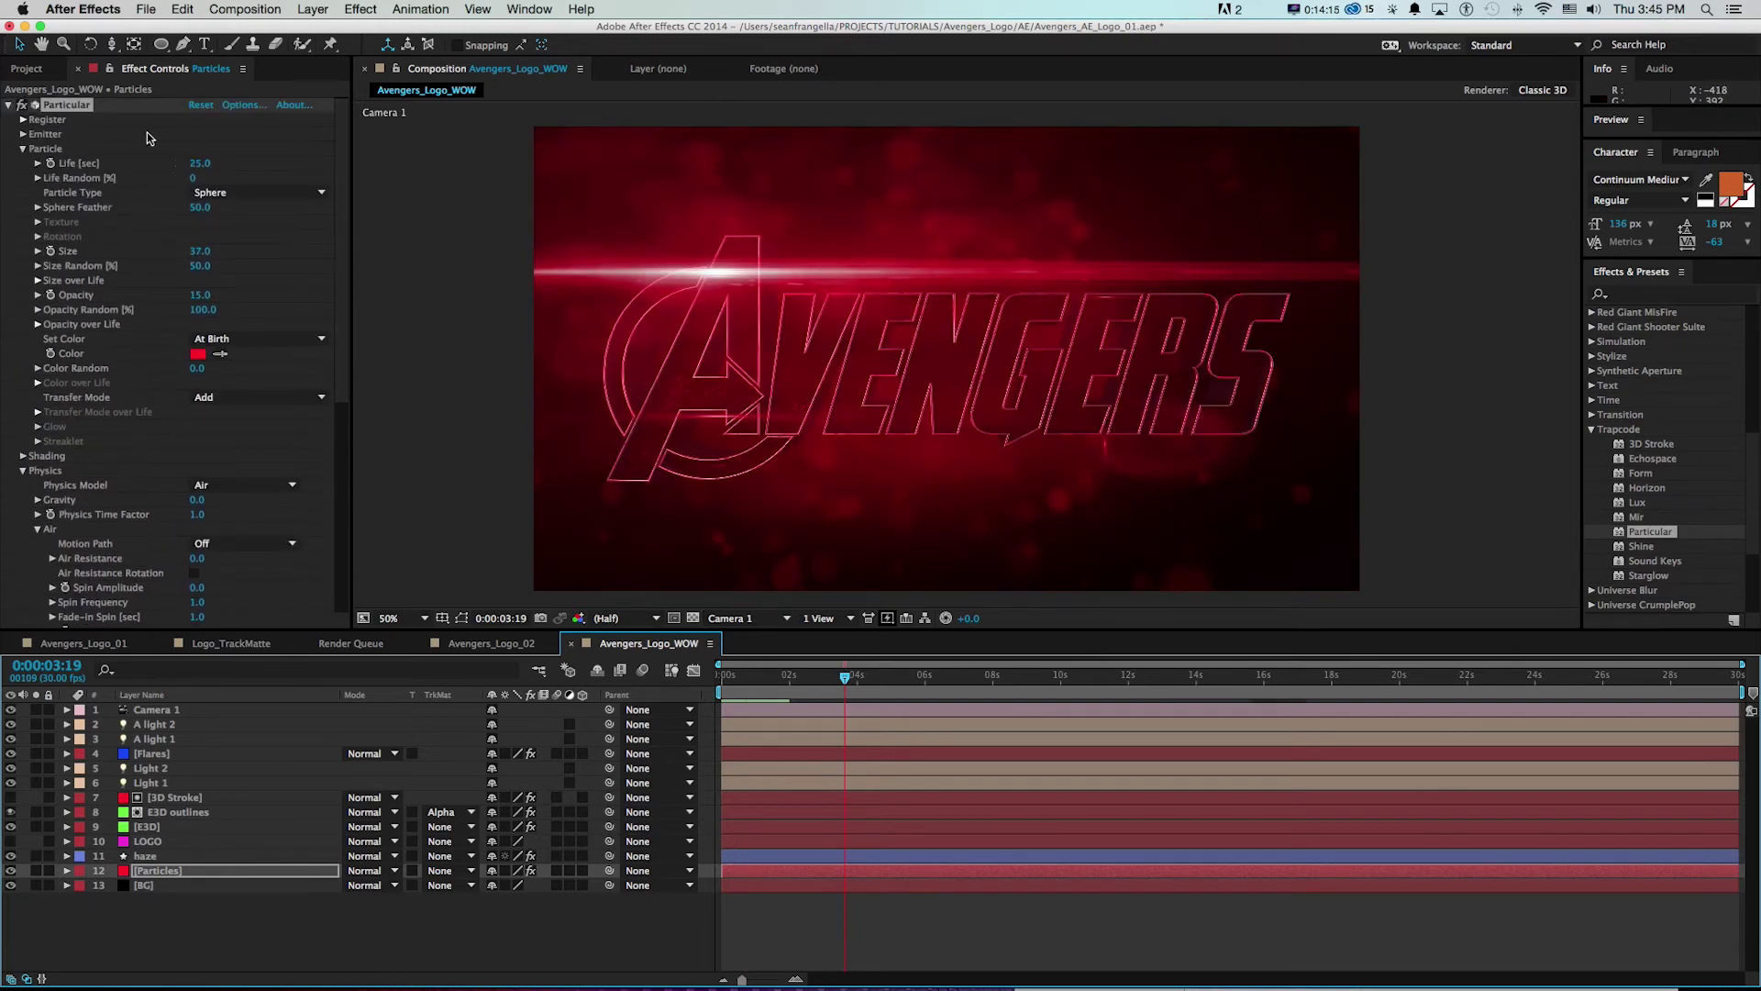
- Set Particular's Particles/sec to 10 and particle Opacity to 8
click(22, 134)
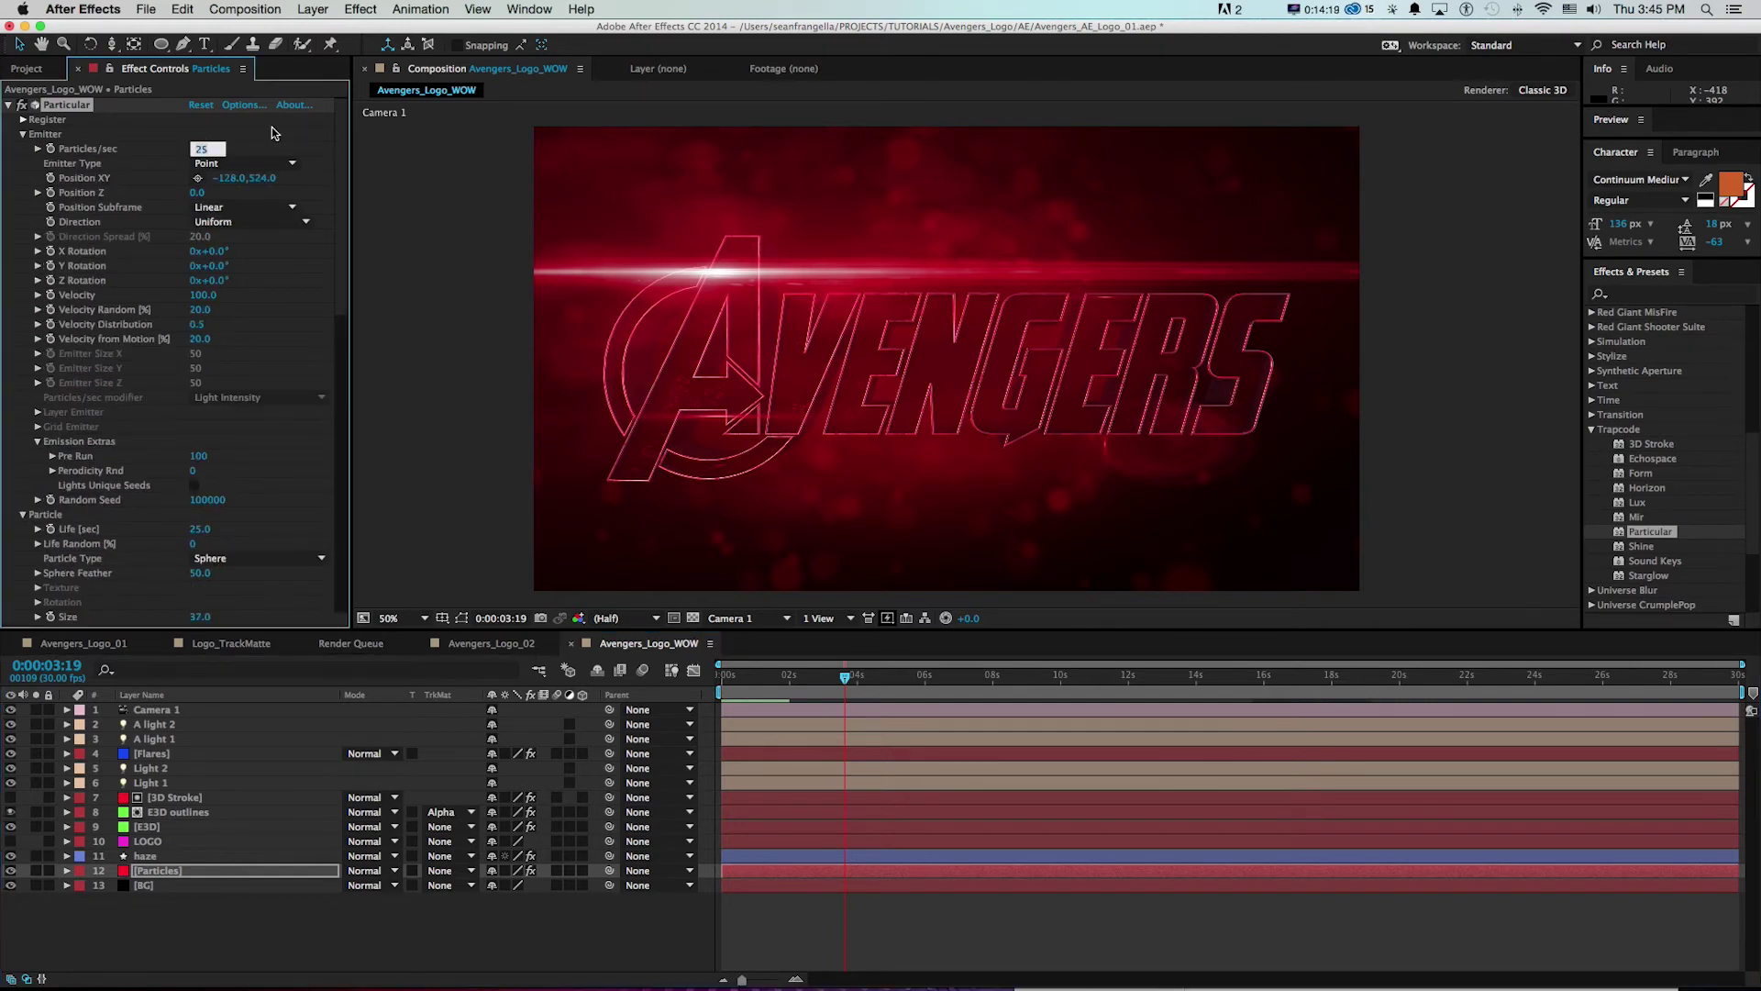
text(10)
key(Return)
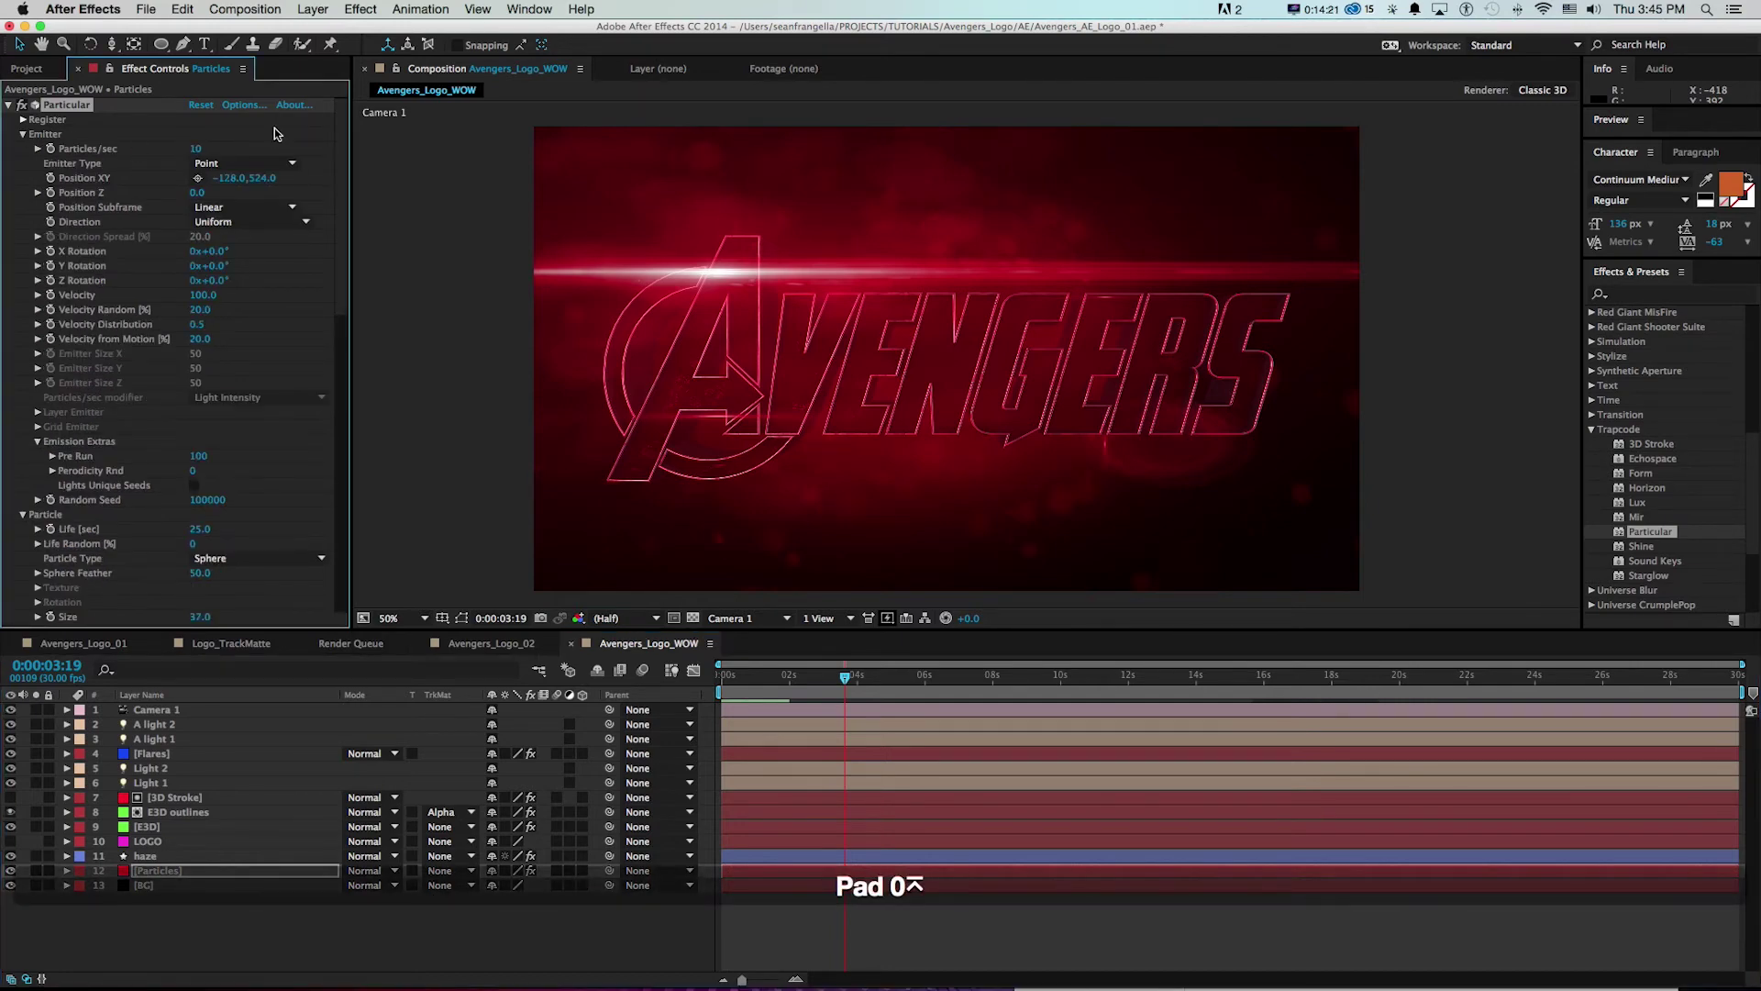
scroll(229, 385, down, 5)
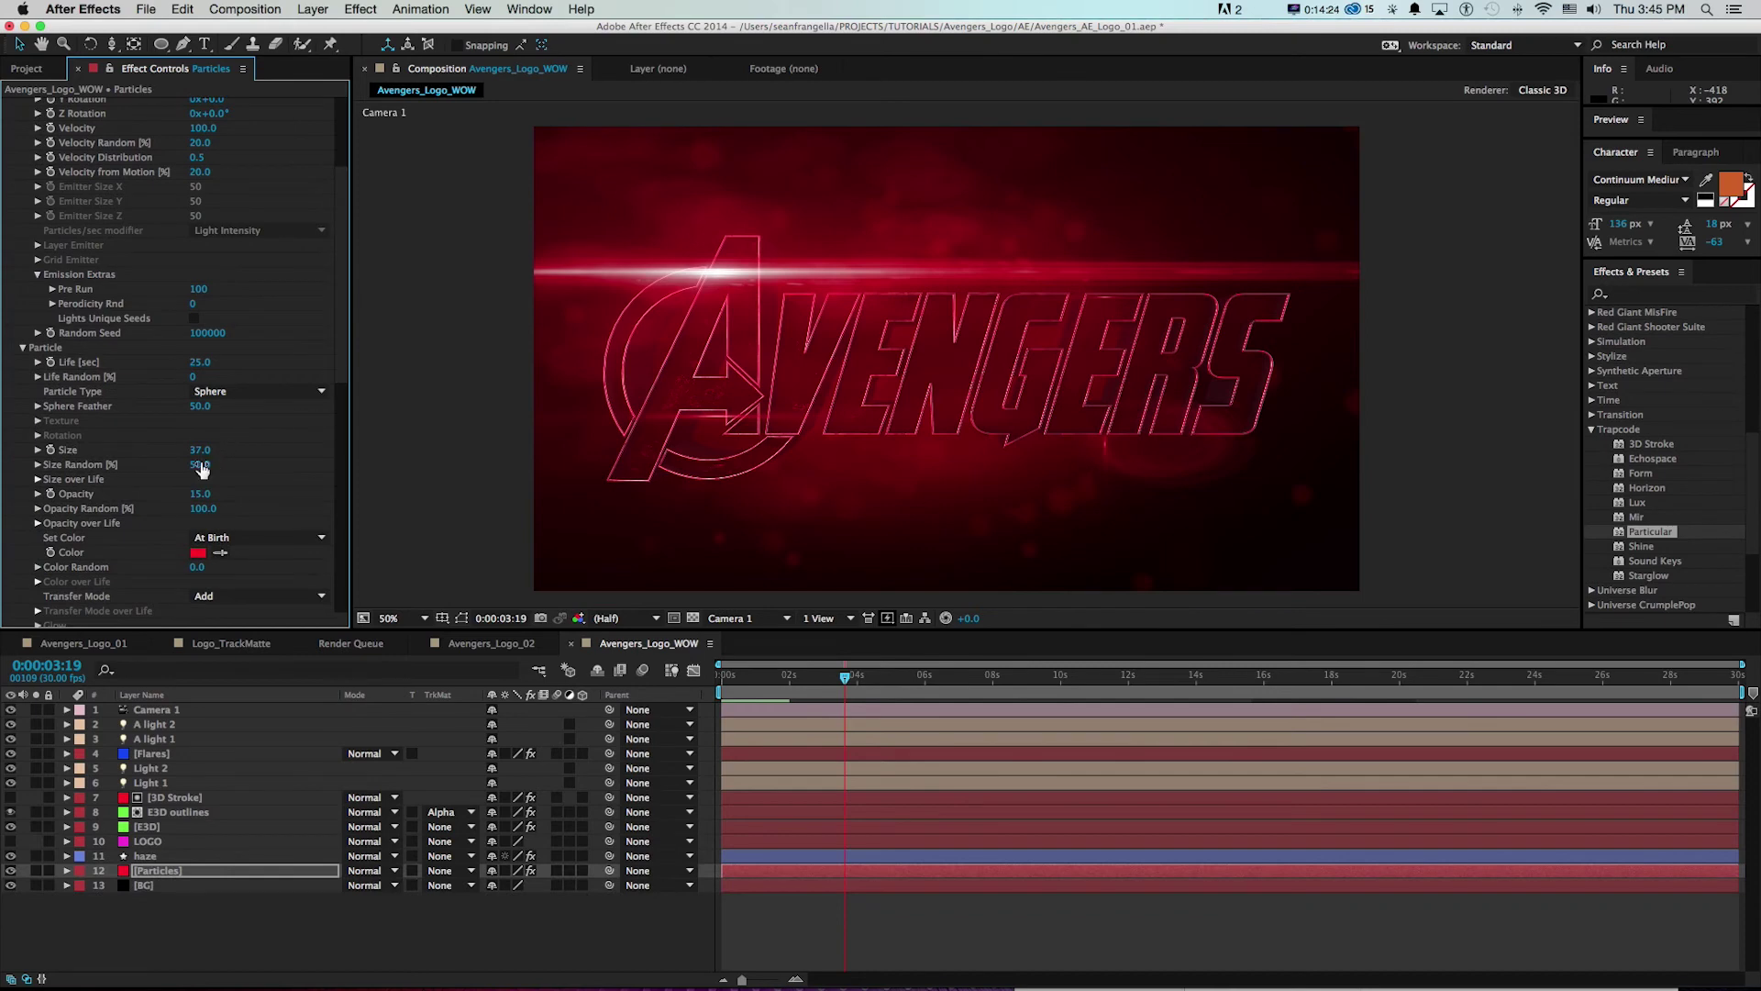
click(201, 495)
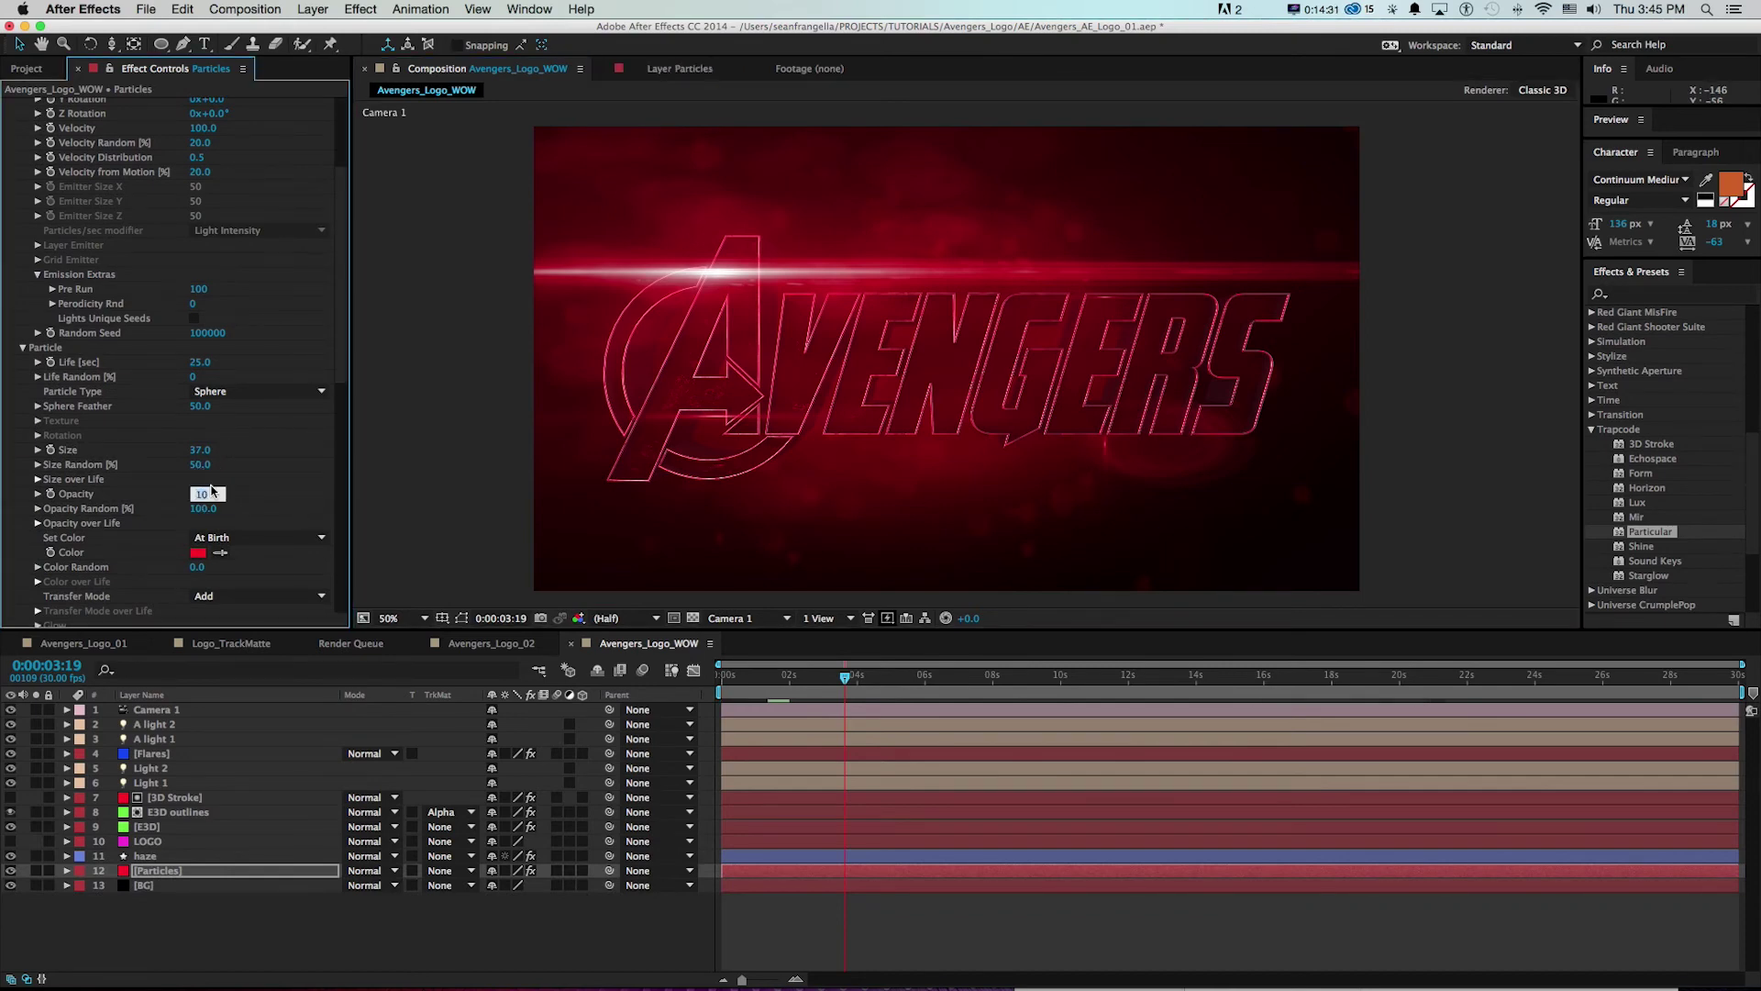
text(8)
key(Return)
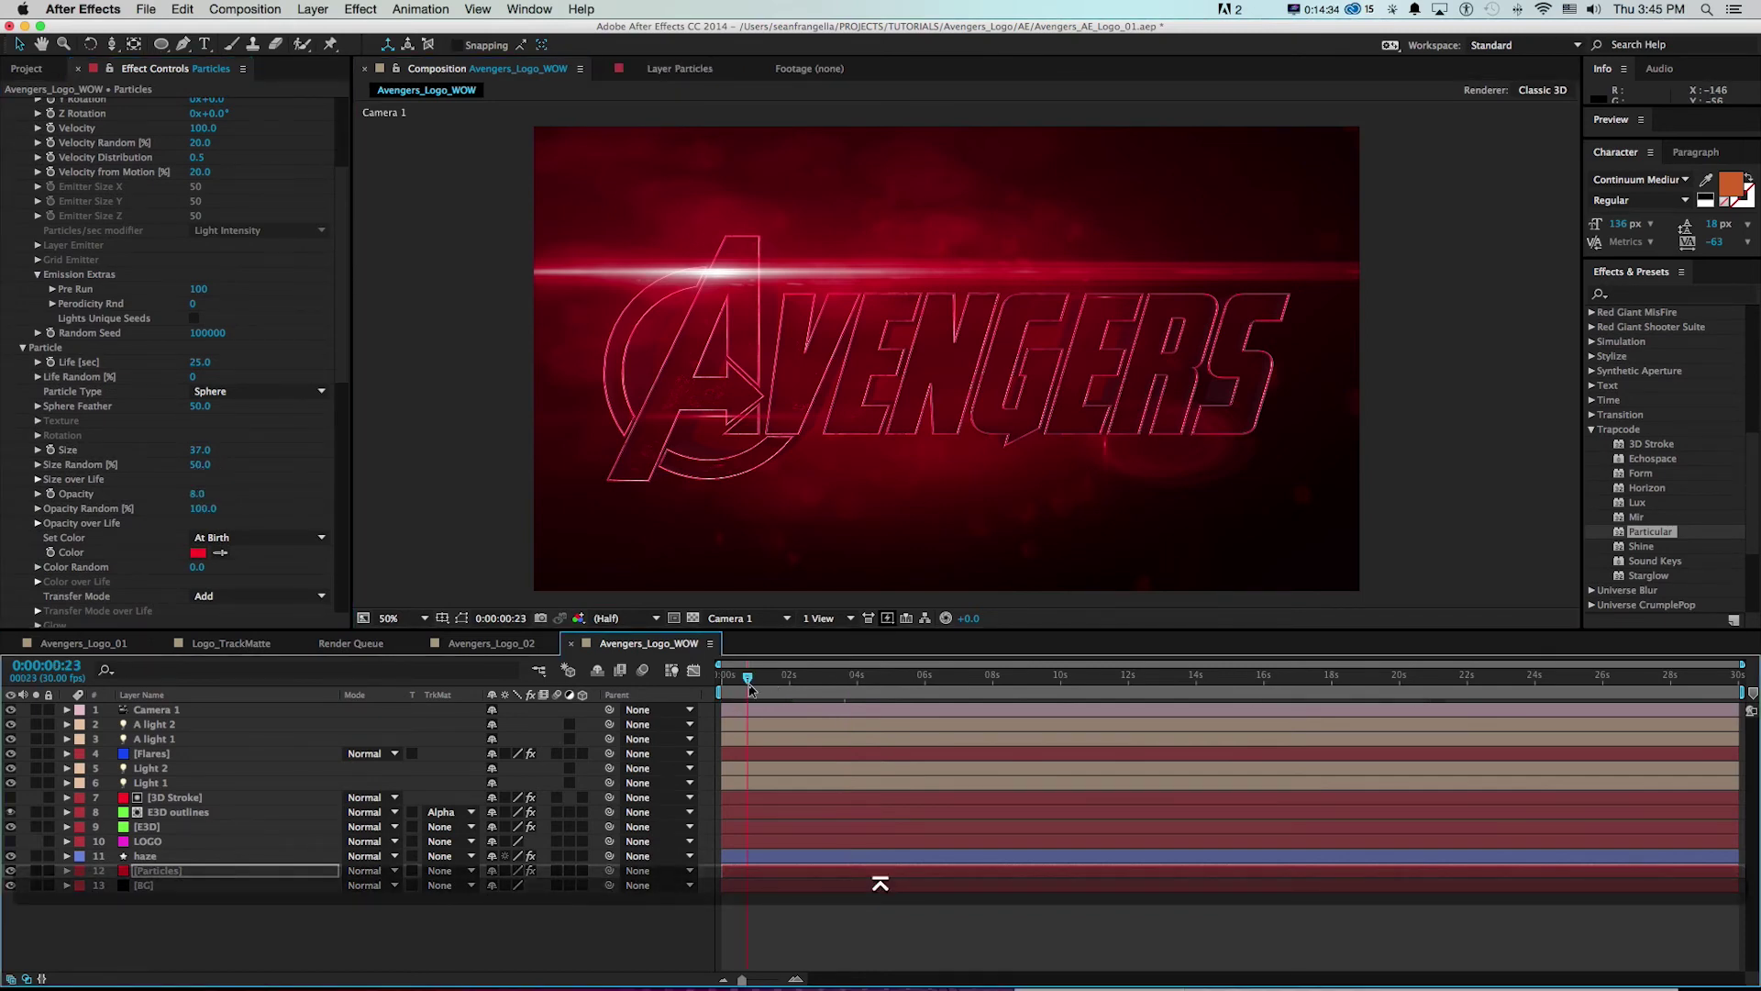
- Scrub between about 1 and 3 seconds to check the particles and save the project
click(782, 683)
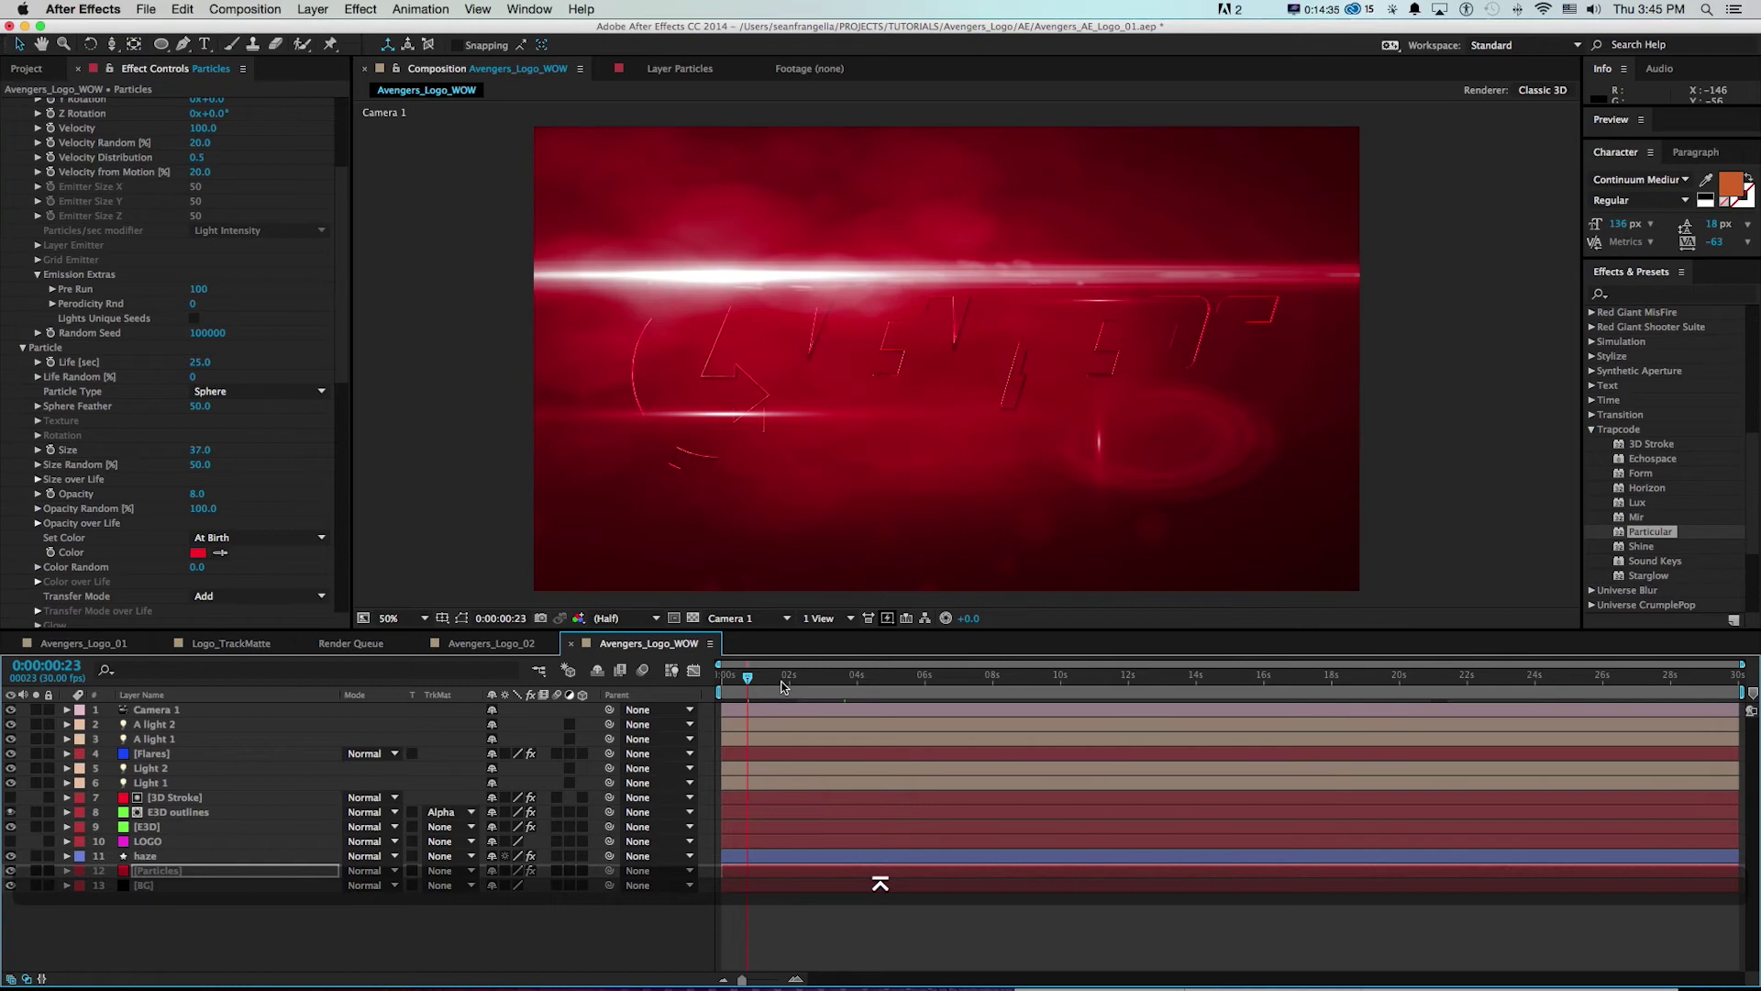
click(836, 683)
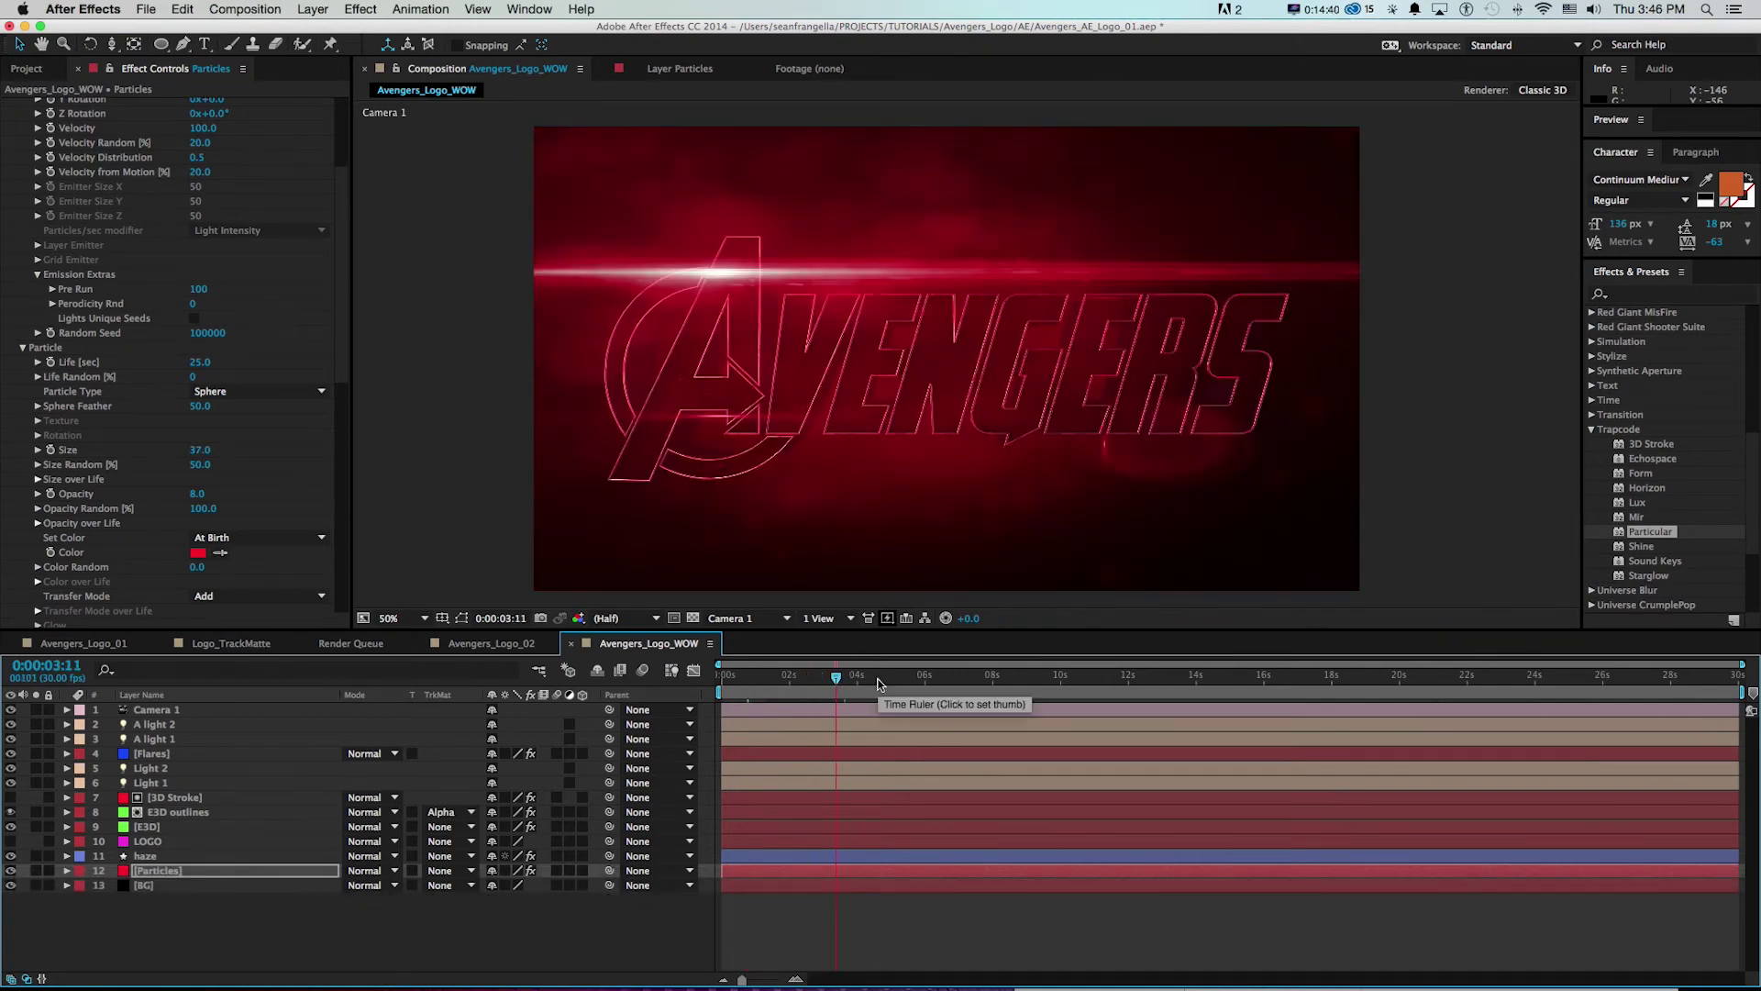
key(super+s)
click(760, 680)
click(758, 680)
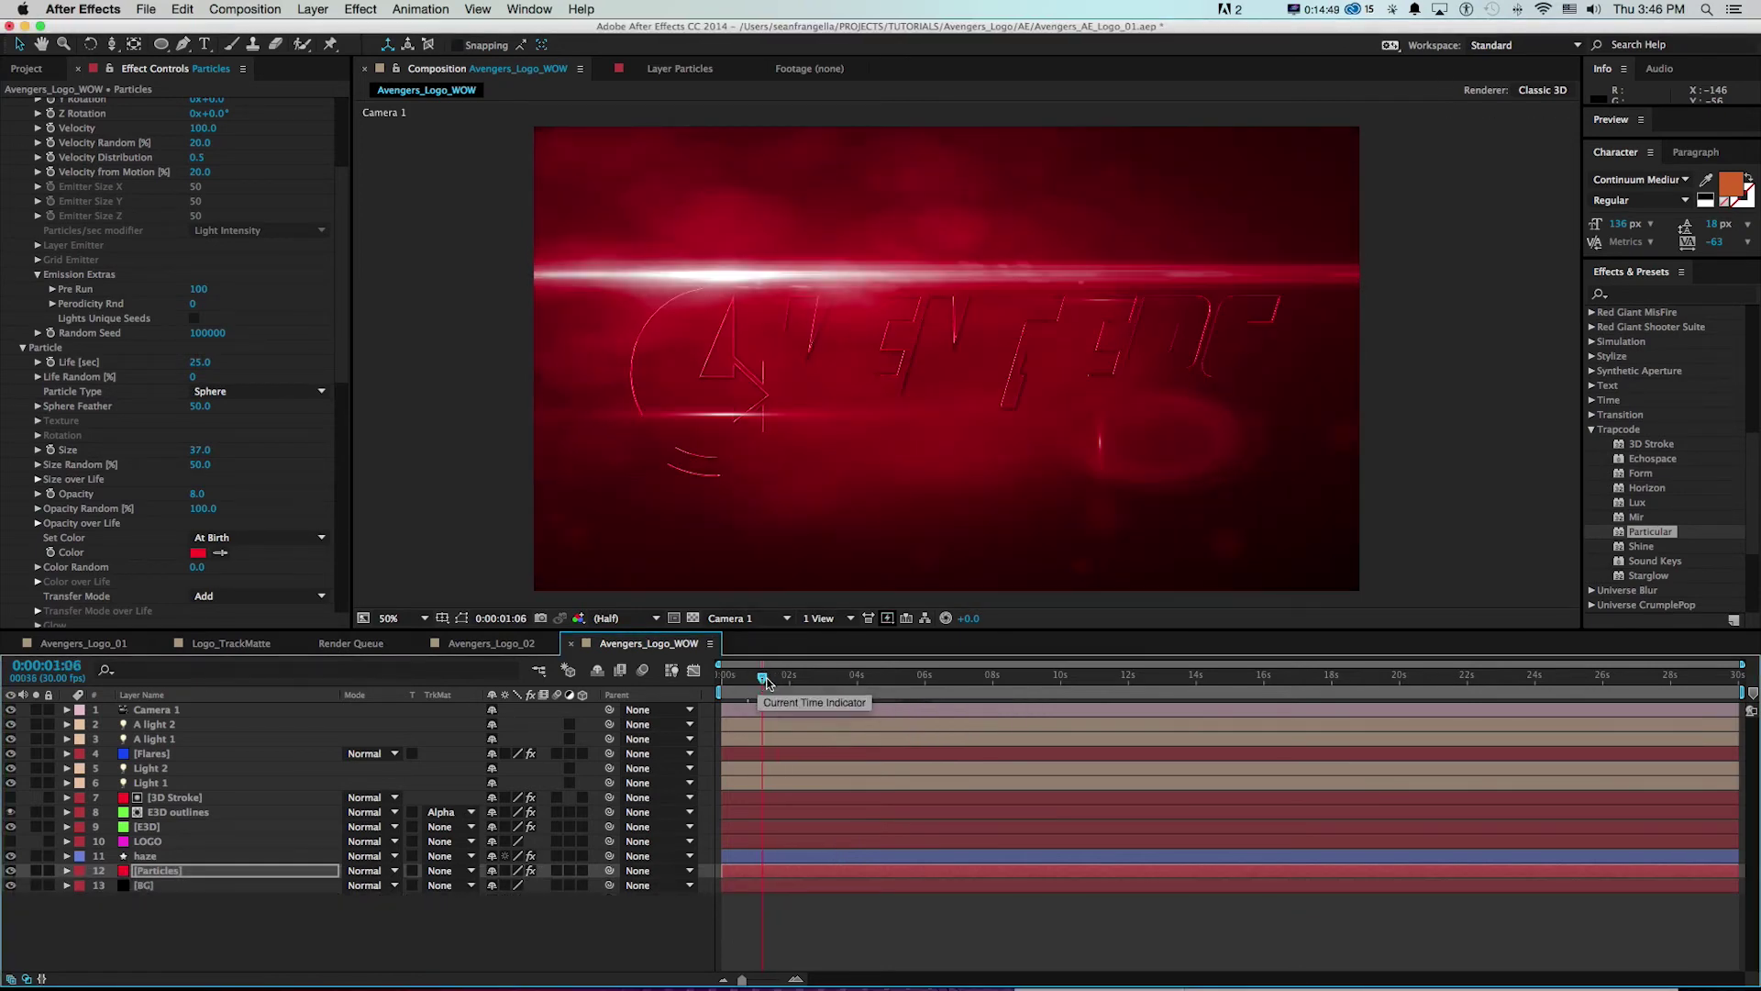
click(792, 681)
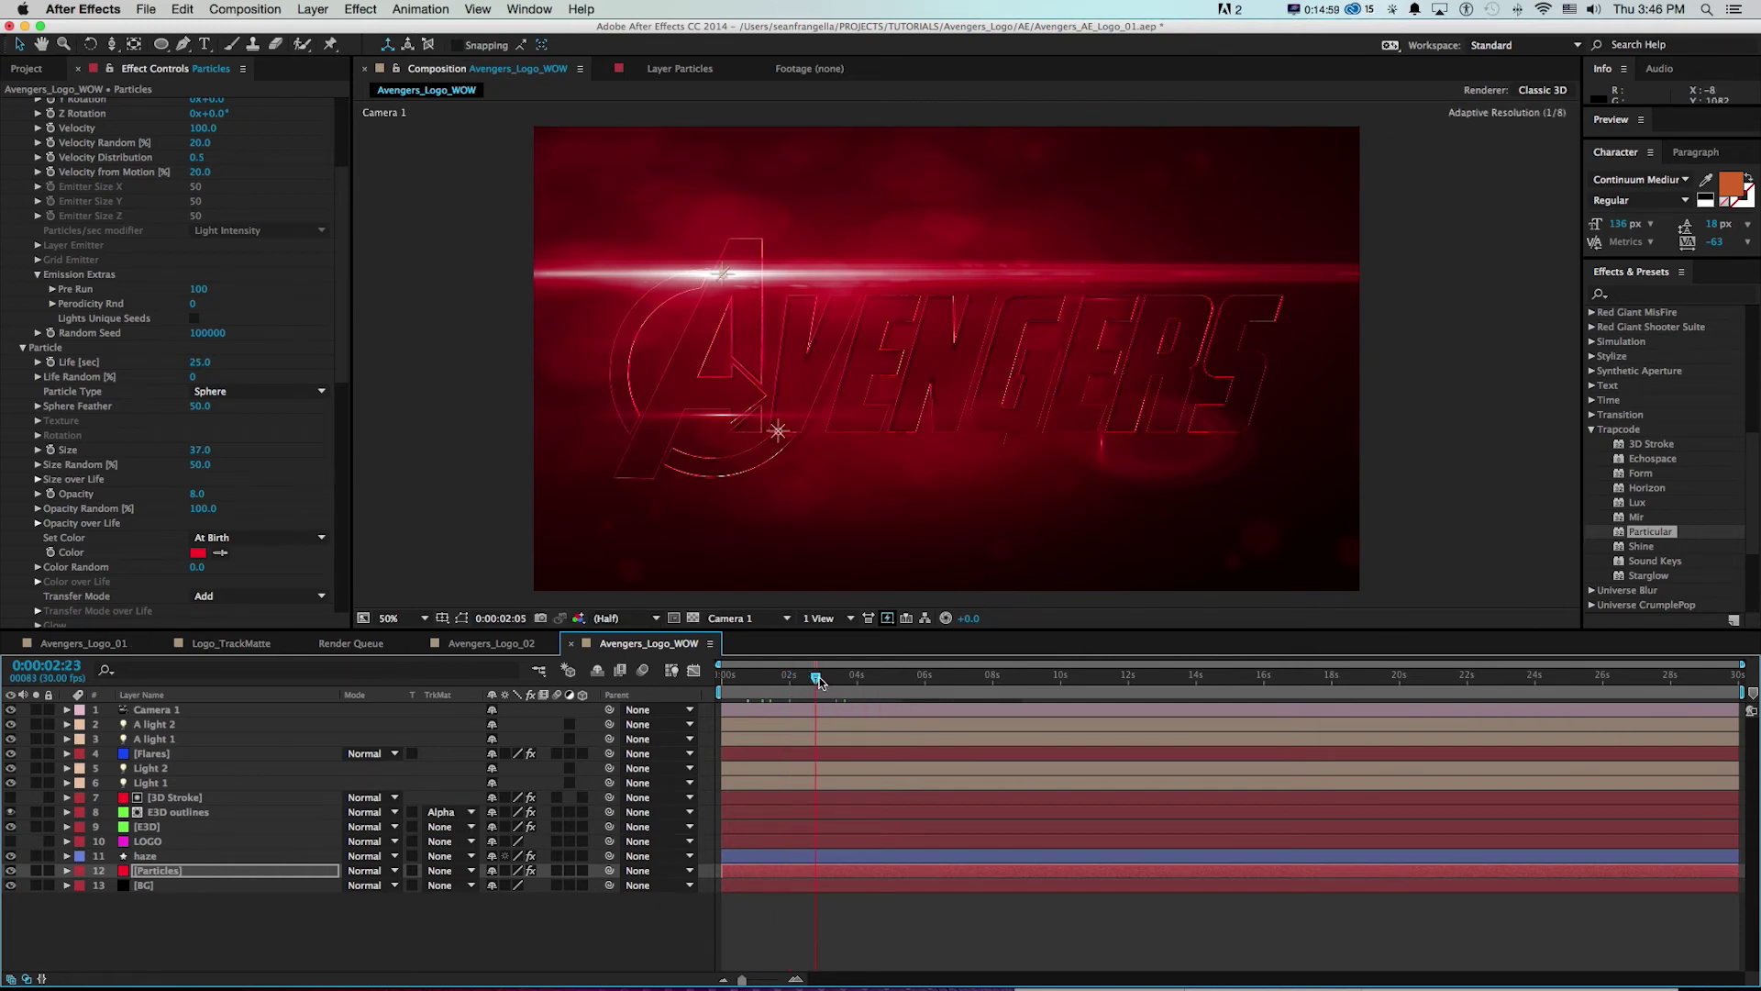
click(775, 680)
key(super+s)
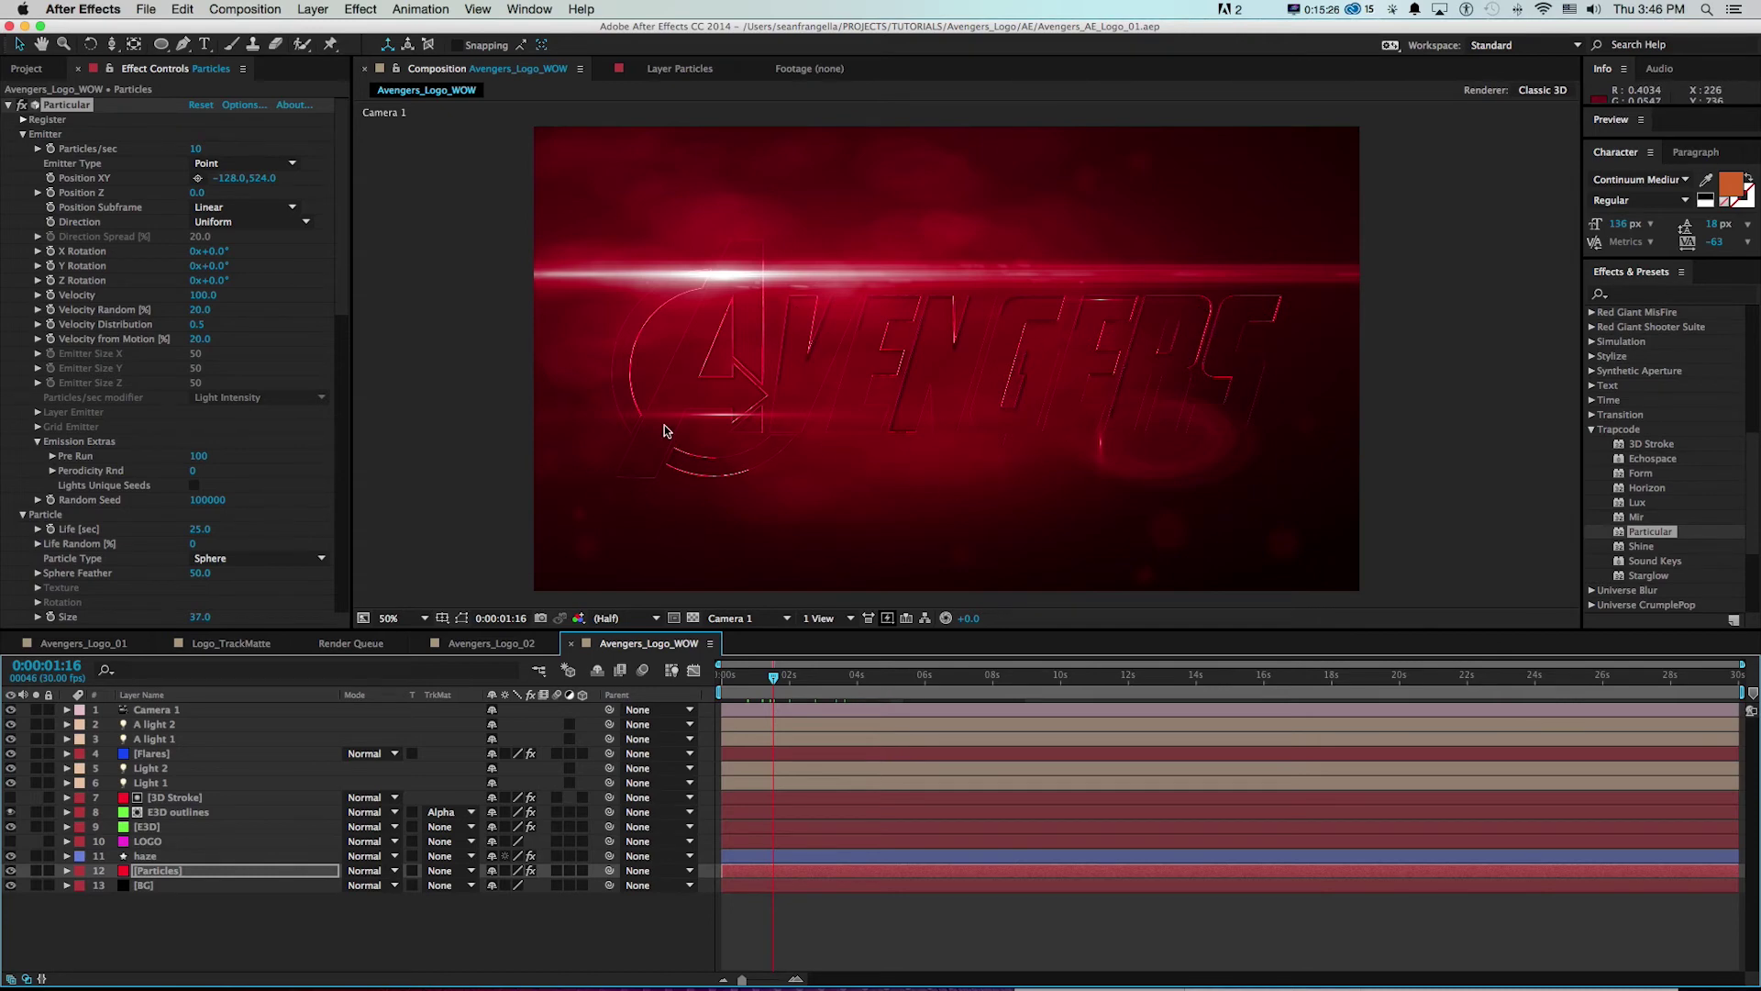
- On the E3D outlines layer, collapse Curves and Curves 2 and expand the Element effect
click(182, 815)
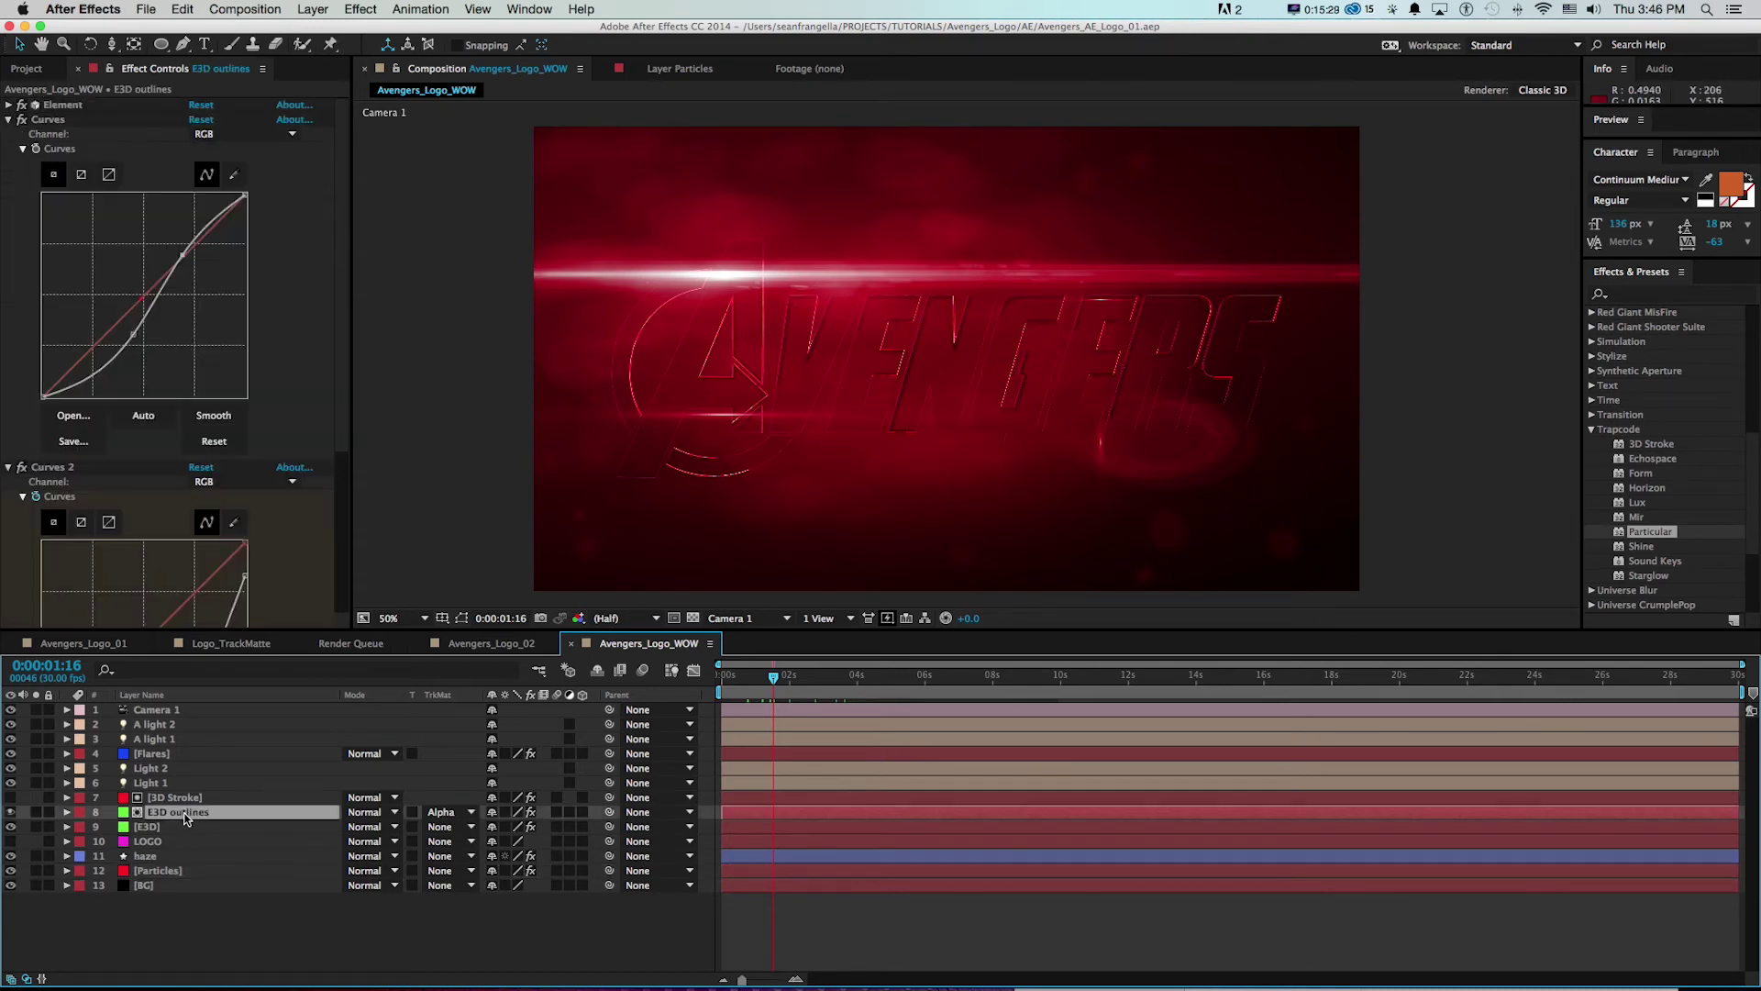
click(10, 120)
click(10, 134)
click(10, 105)
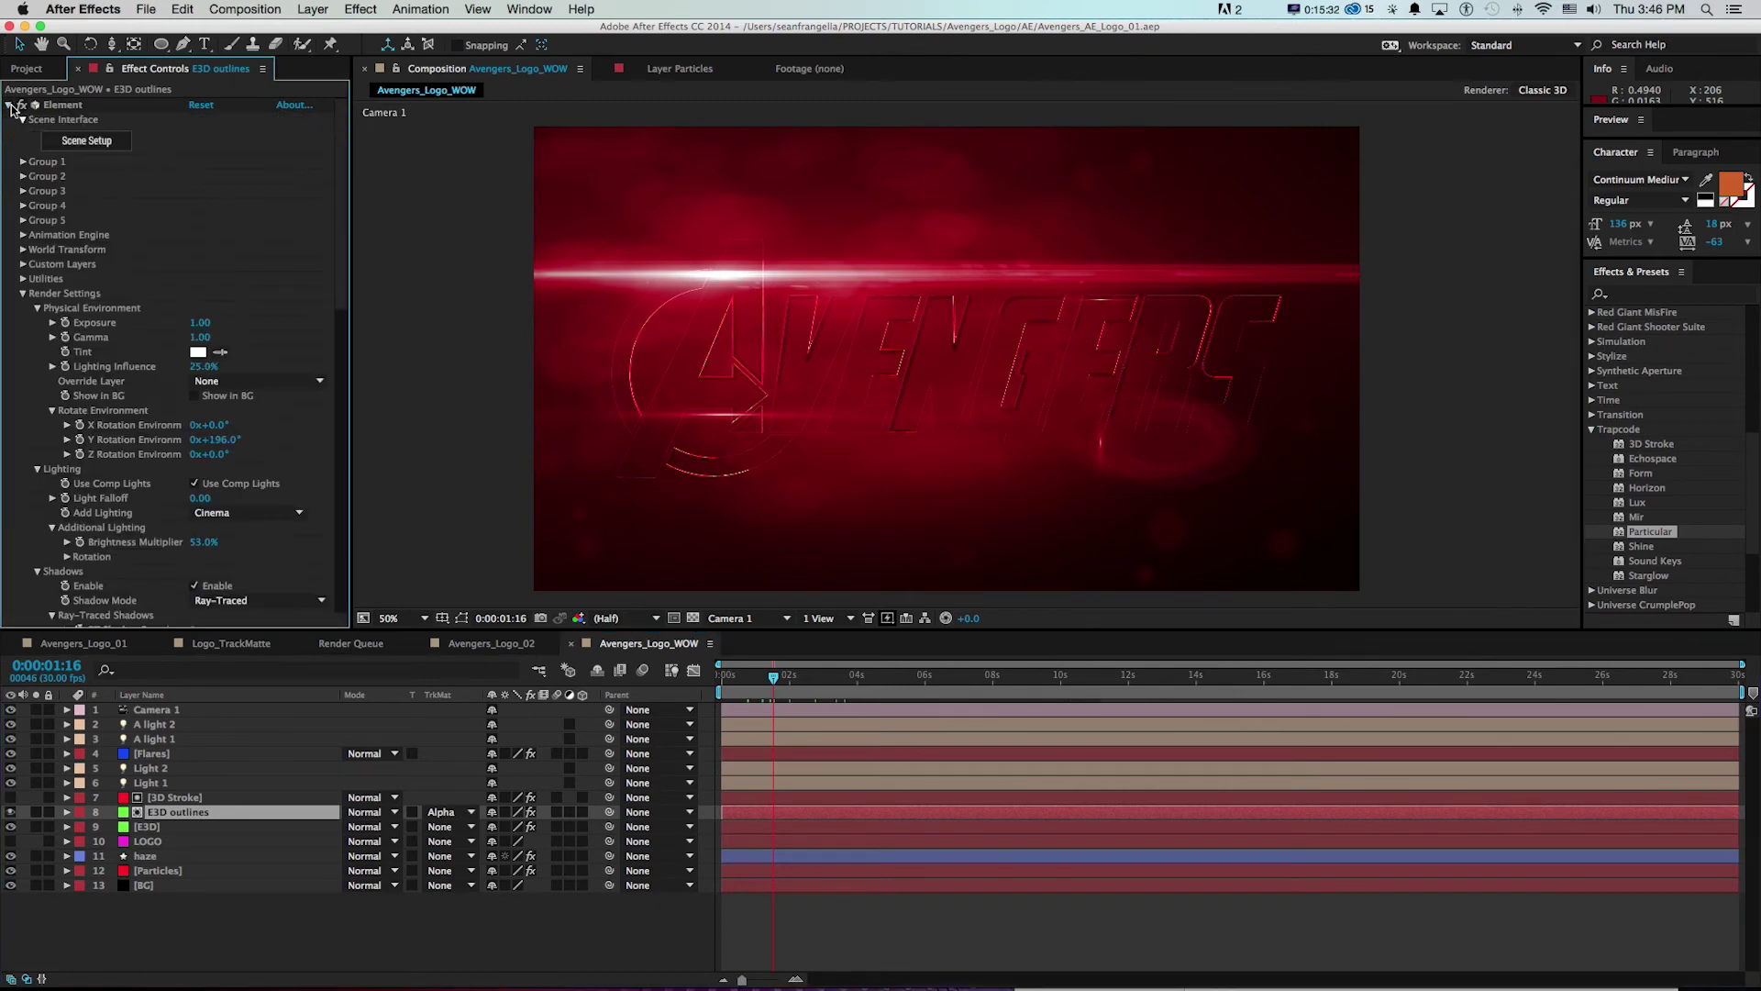
scroll(338, 171, down, 10)
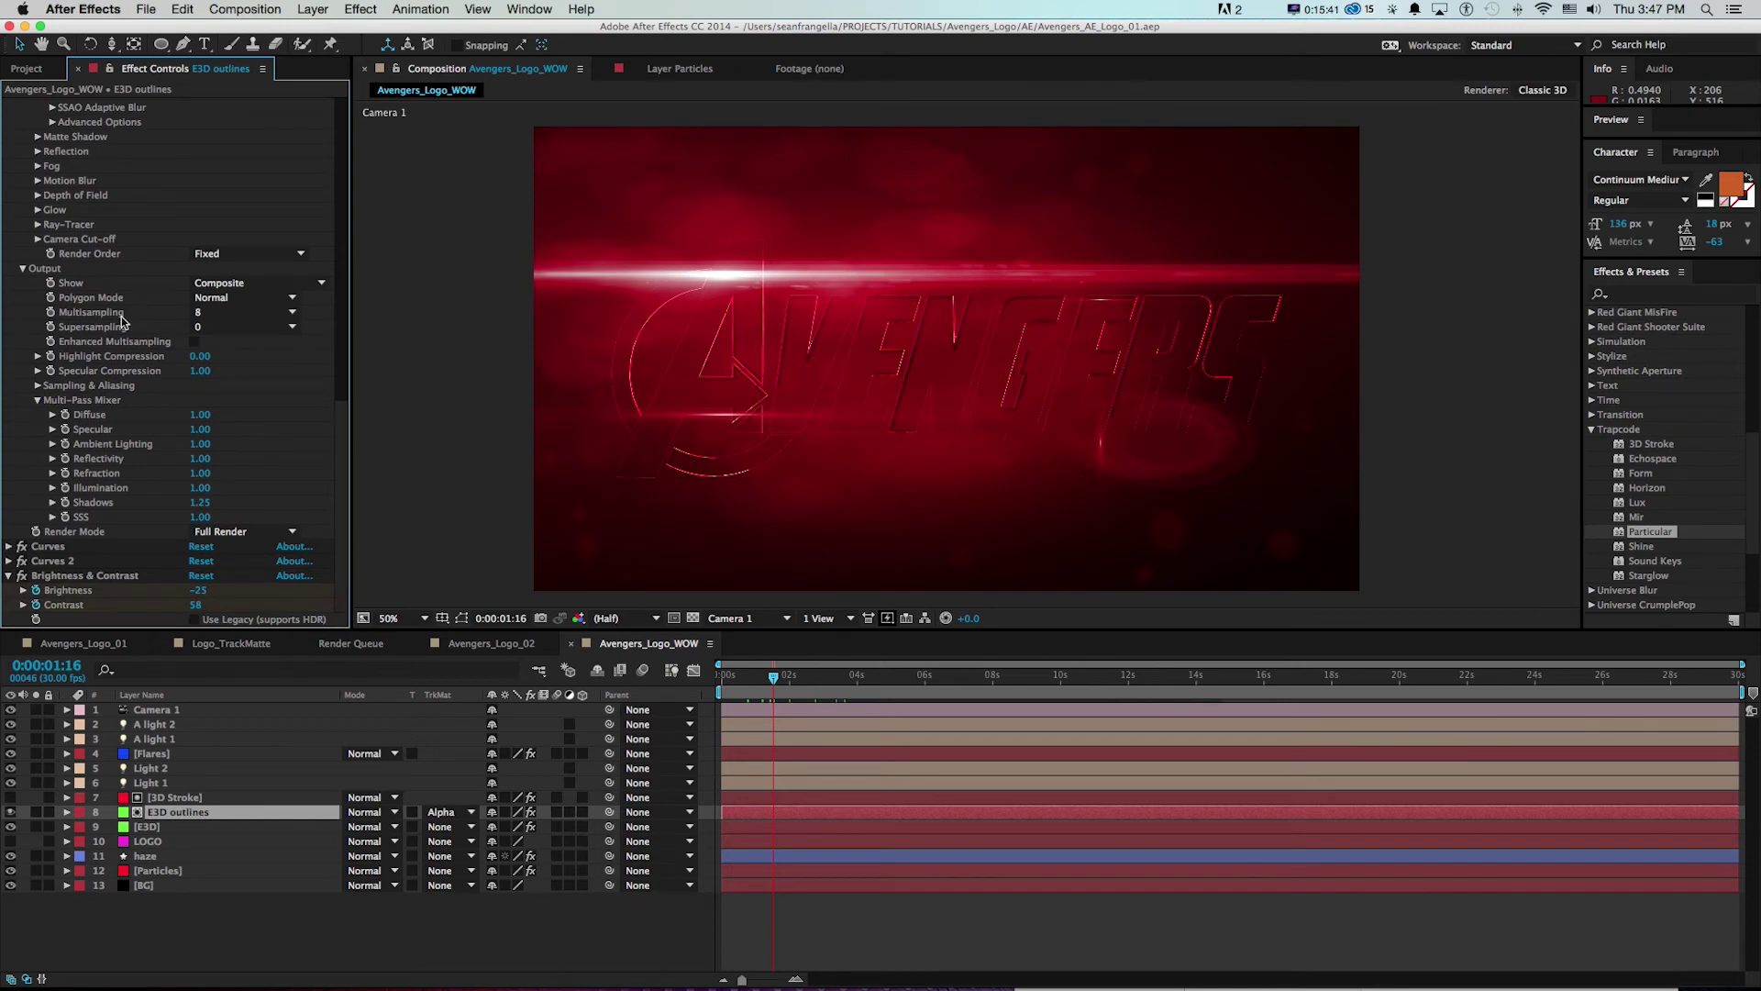
- Adjust the Element output multisampling and set Supersampling to 4
click(232, 315)
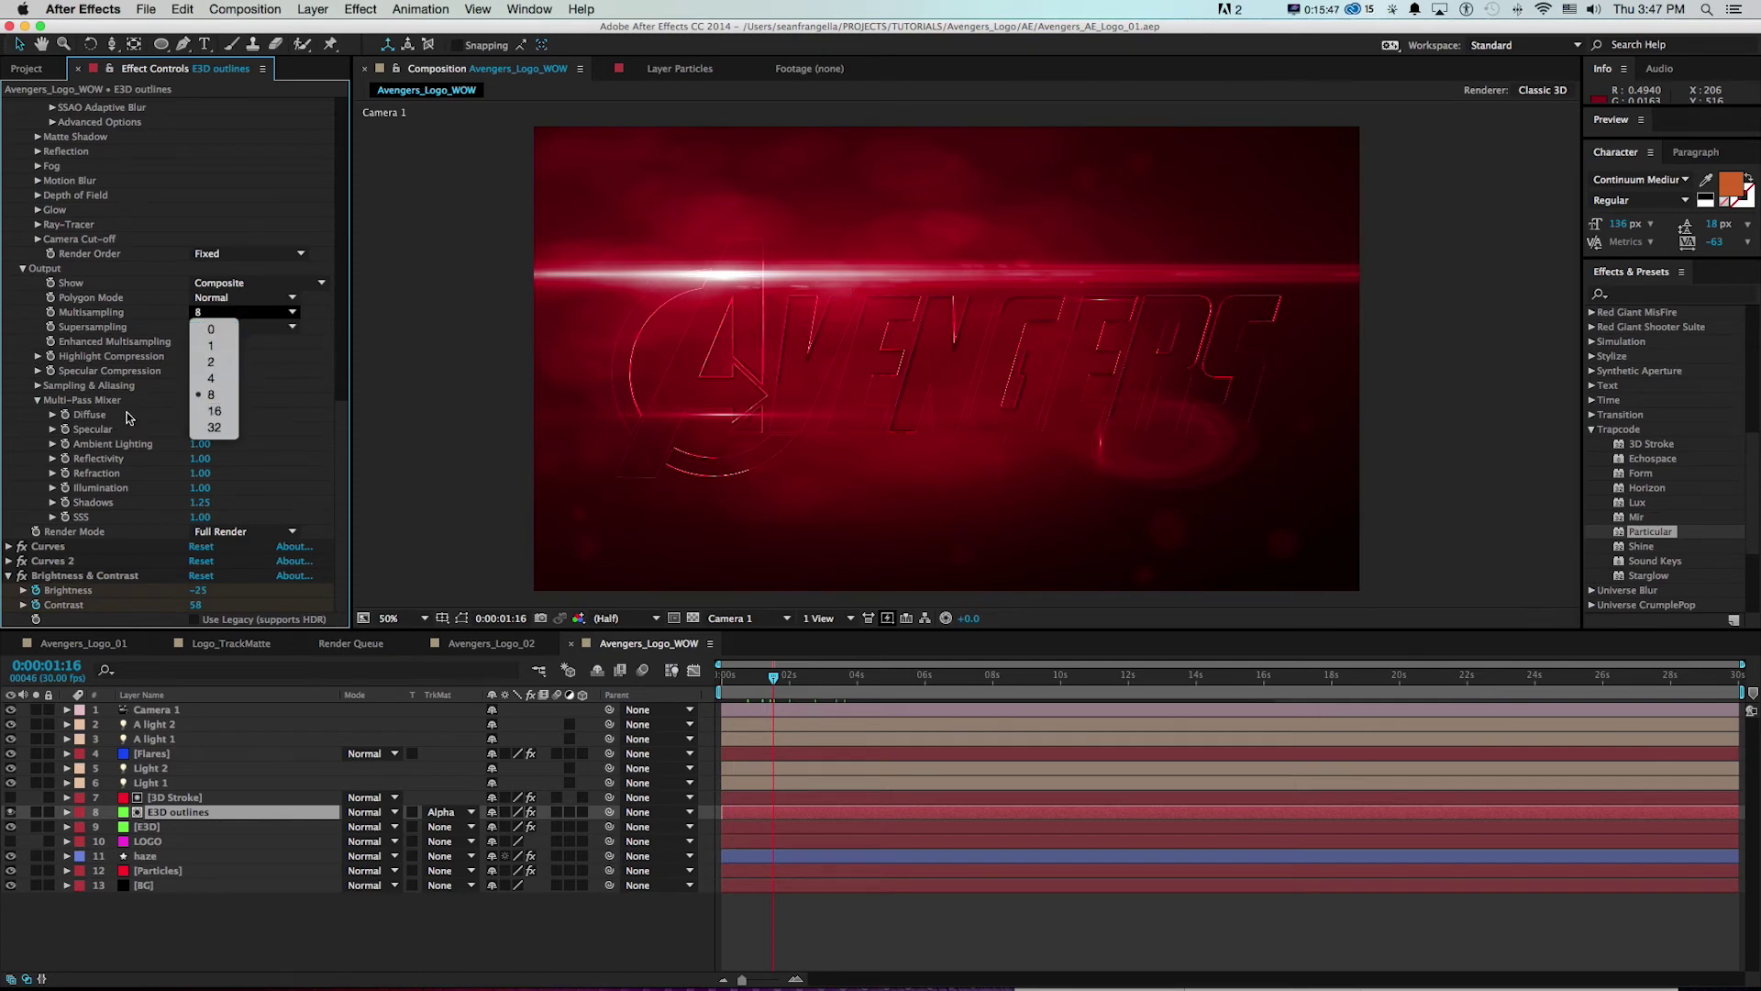
key(super+z)
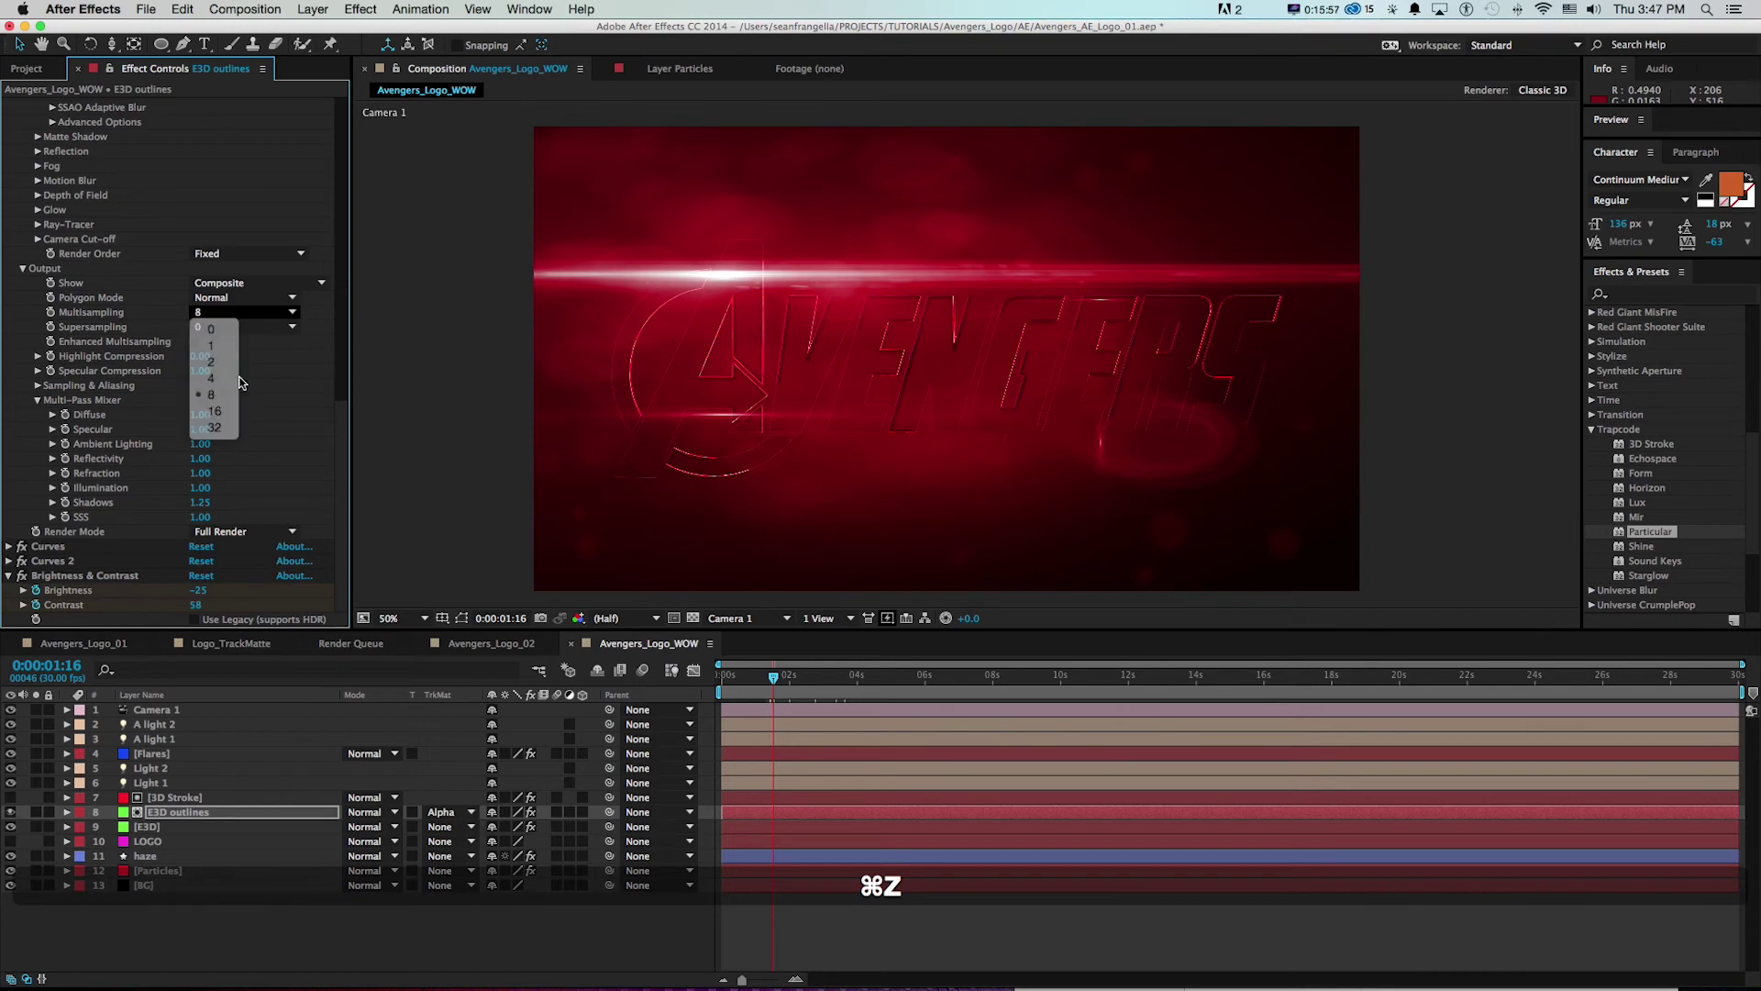
click(243, 326)
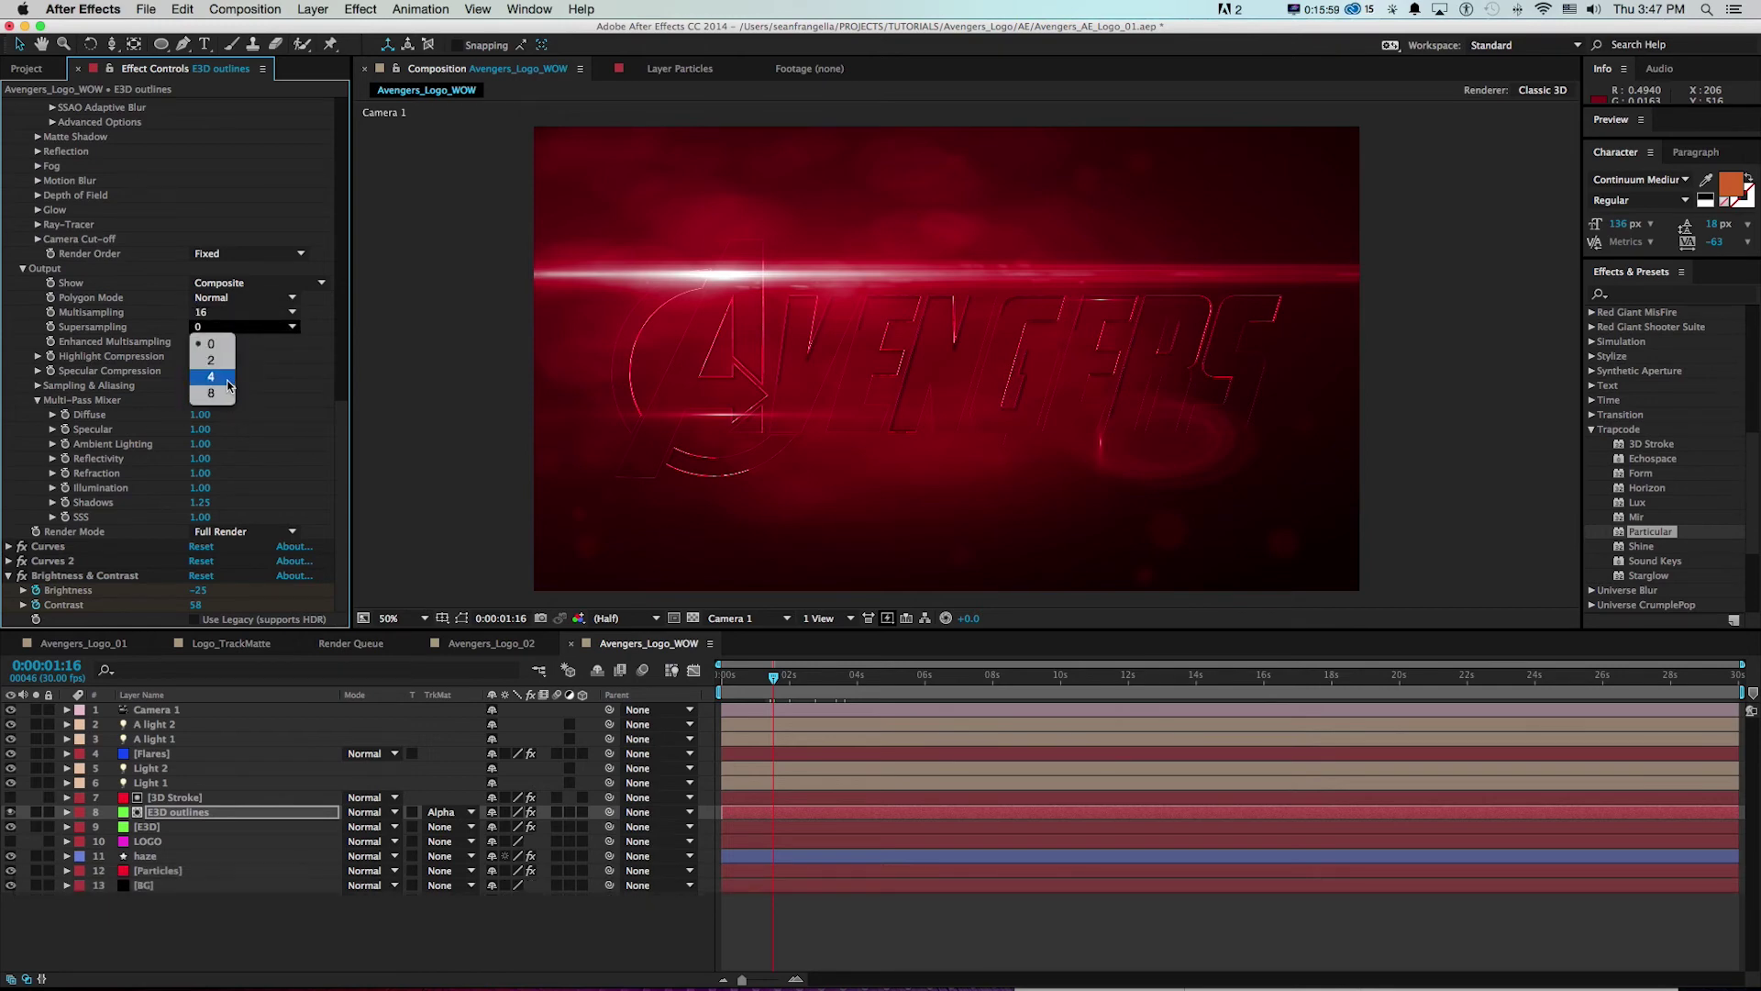
click(227, 380)
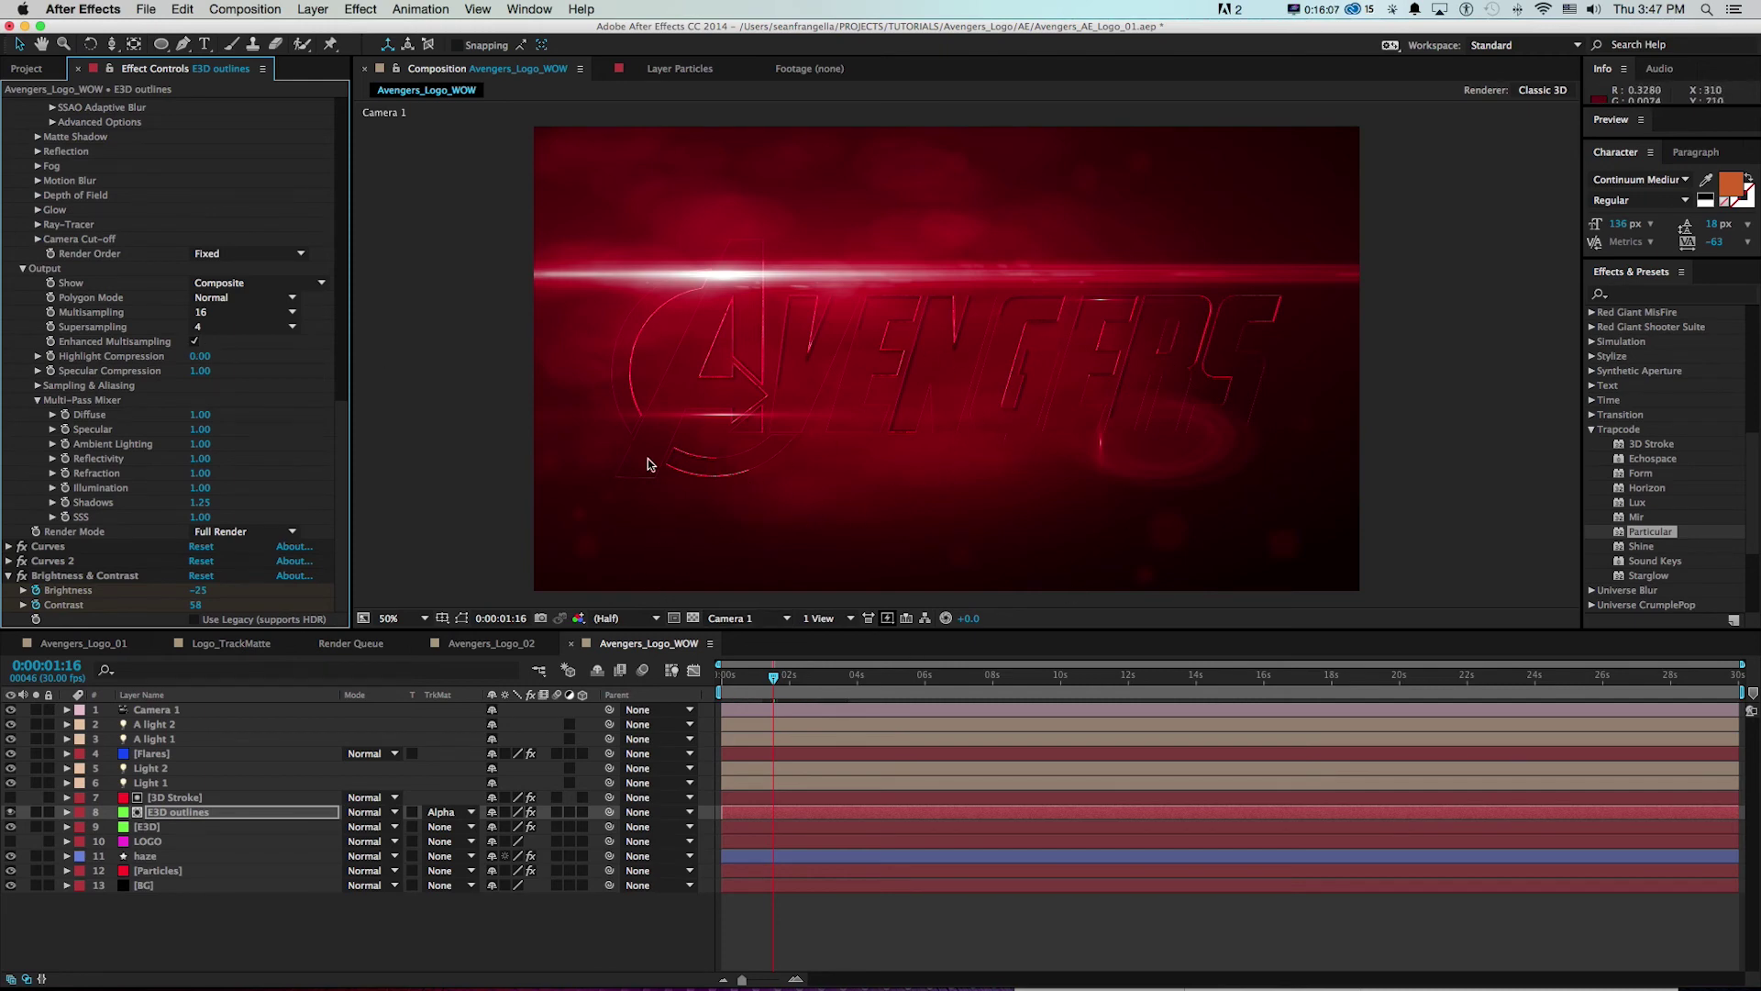
- Set the [E3D] layer's Element output to Multisampling 16 and Supersampling 4
click(161, 829)
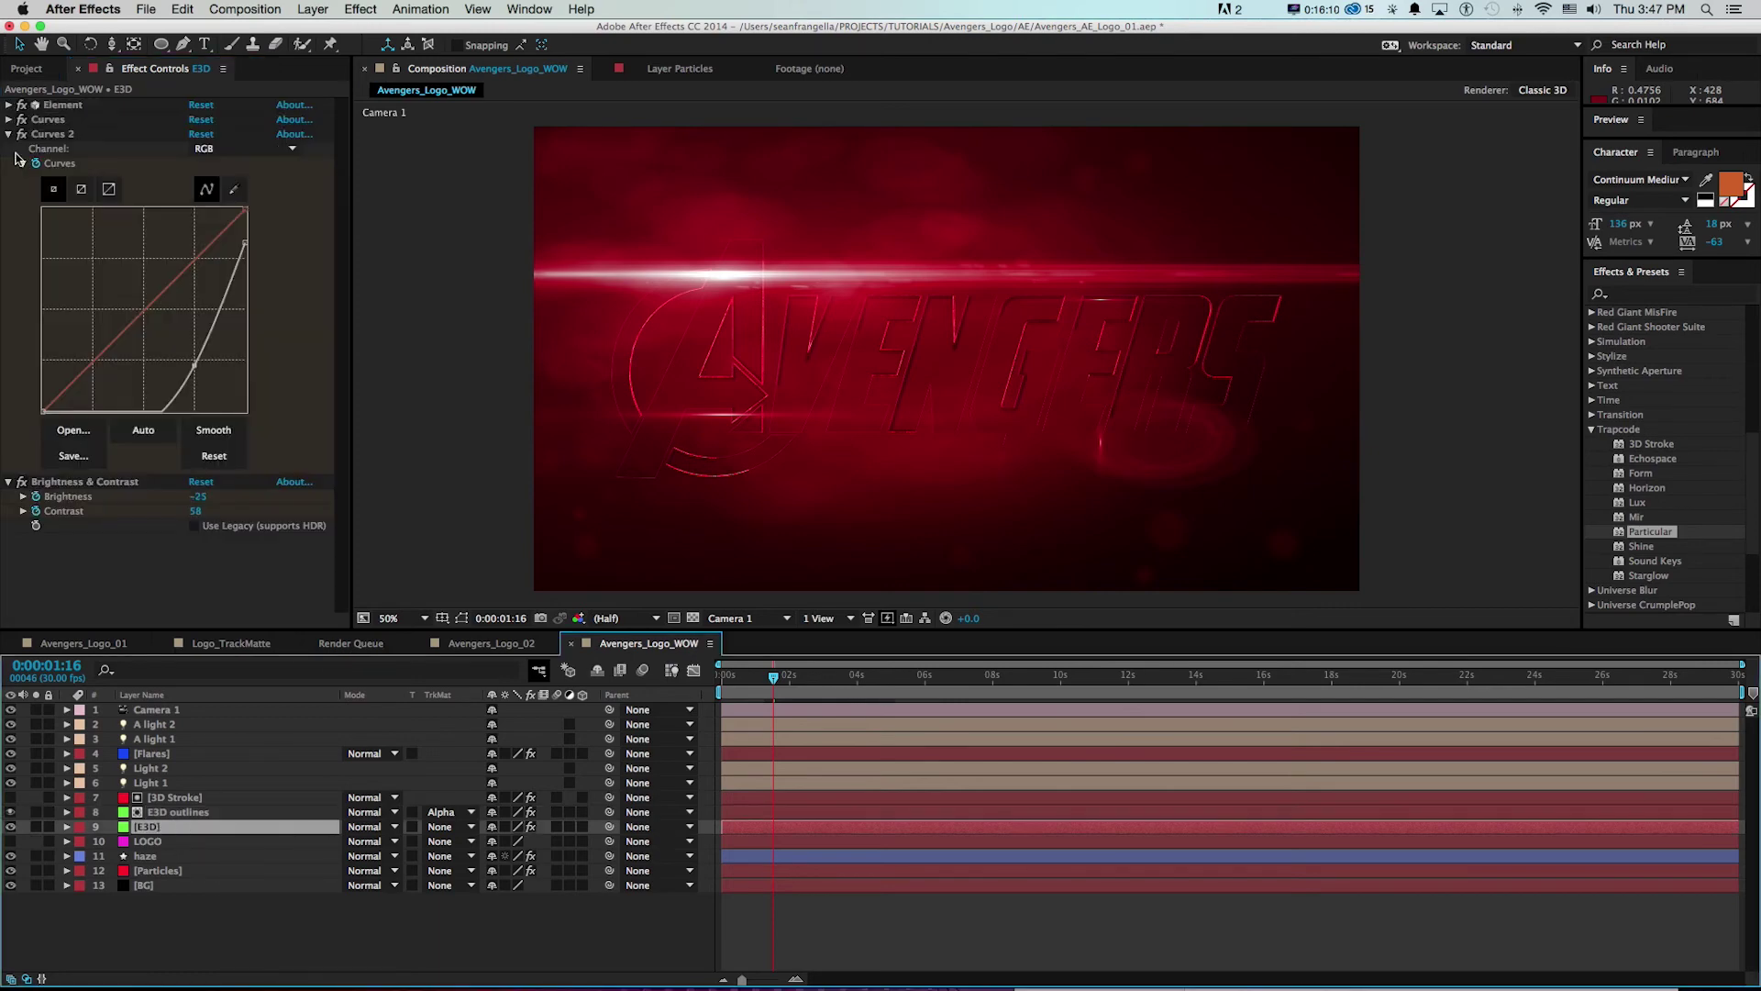
click(7, 106)
scroll(184, 275, down, 8)
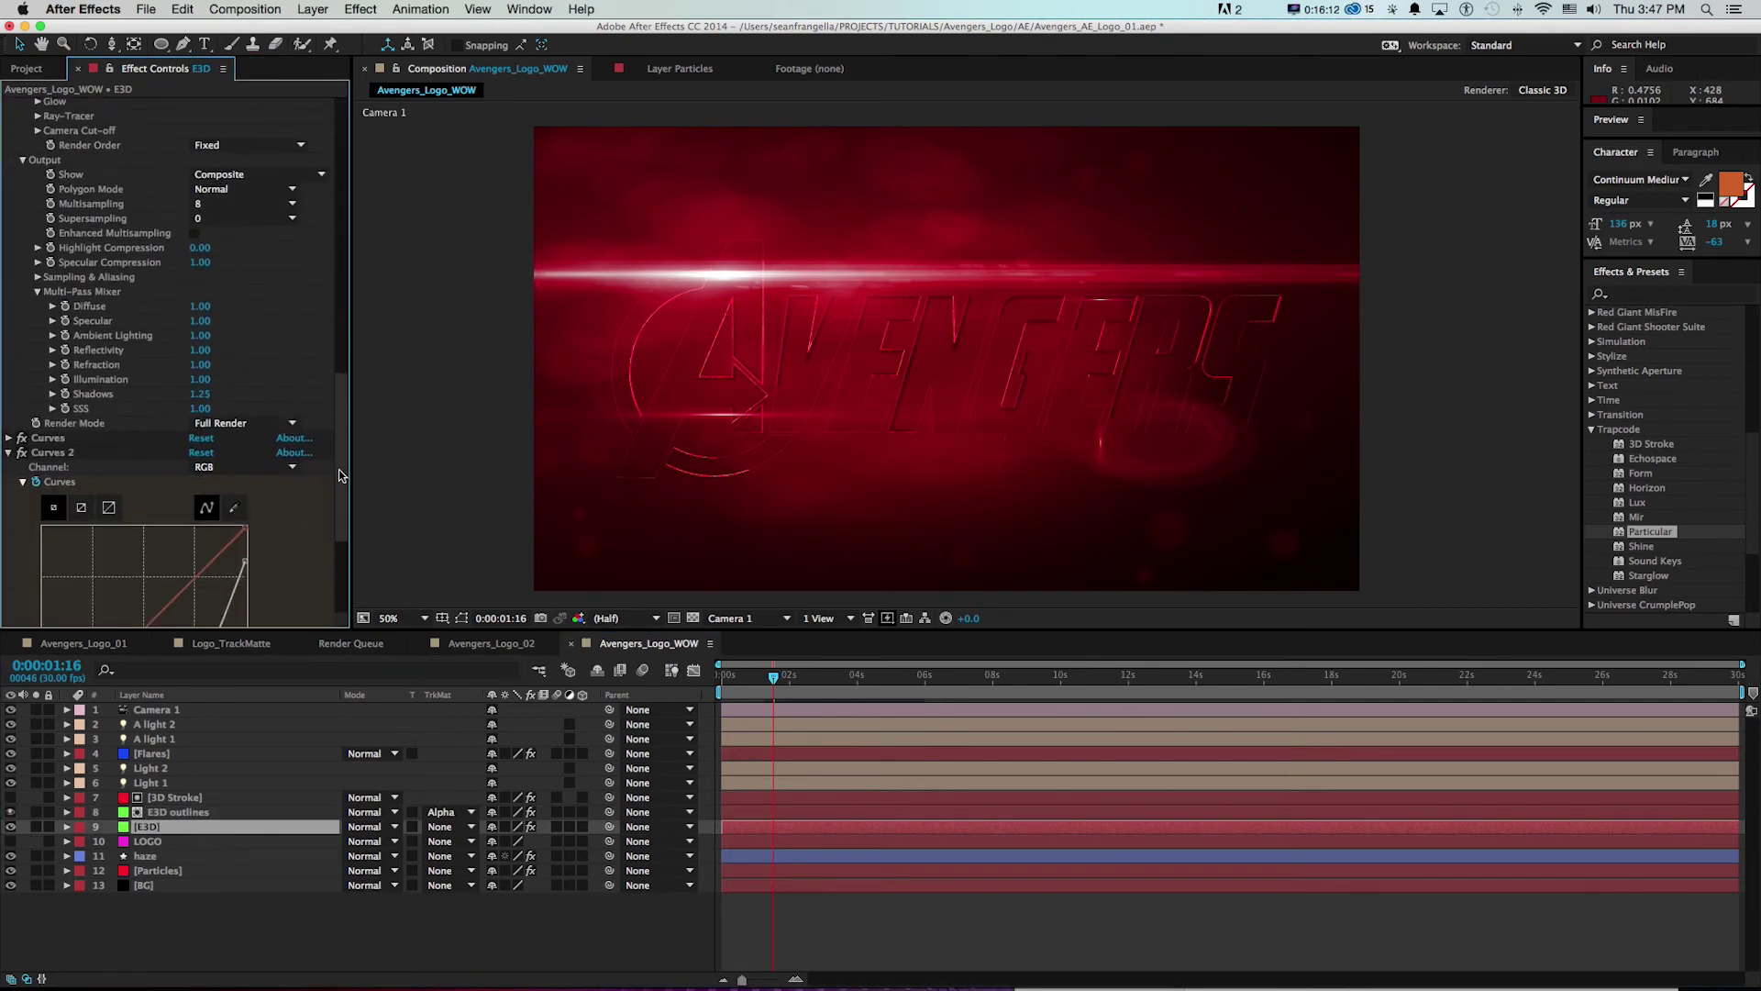
click(220, 203)
click(213, 294)
click(220, 212)
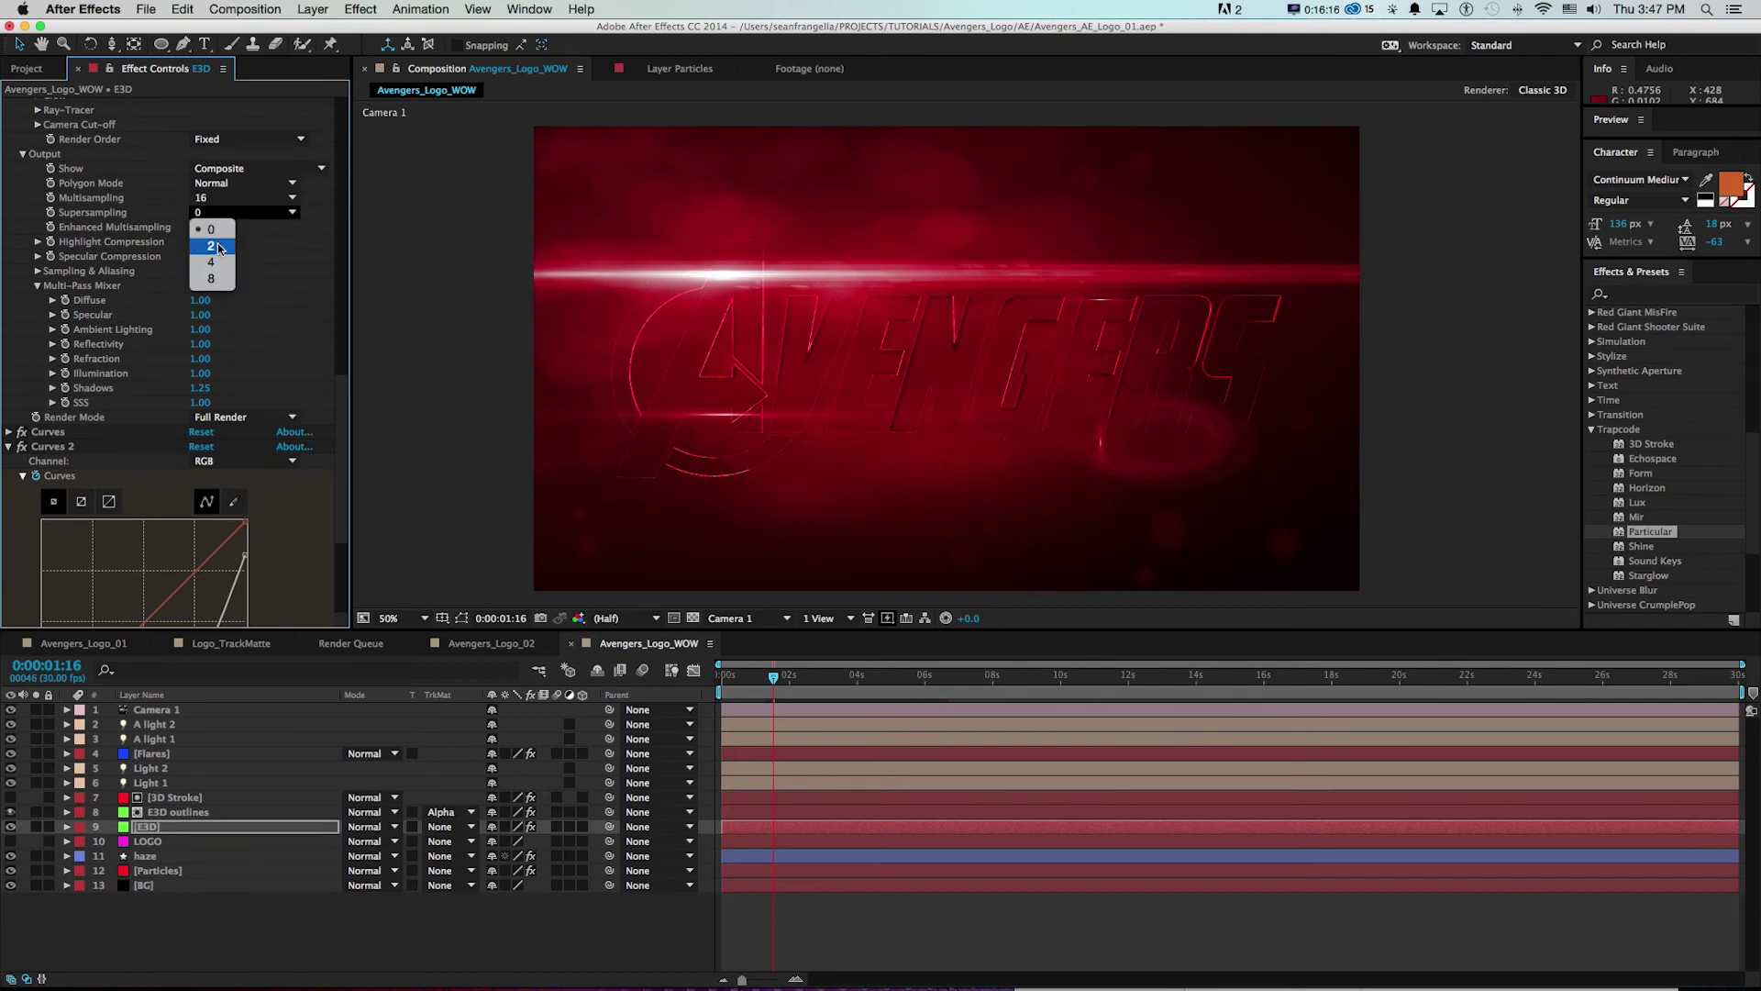
click(218, 262)
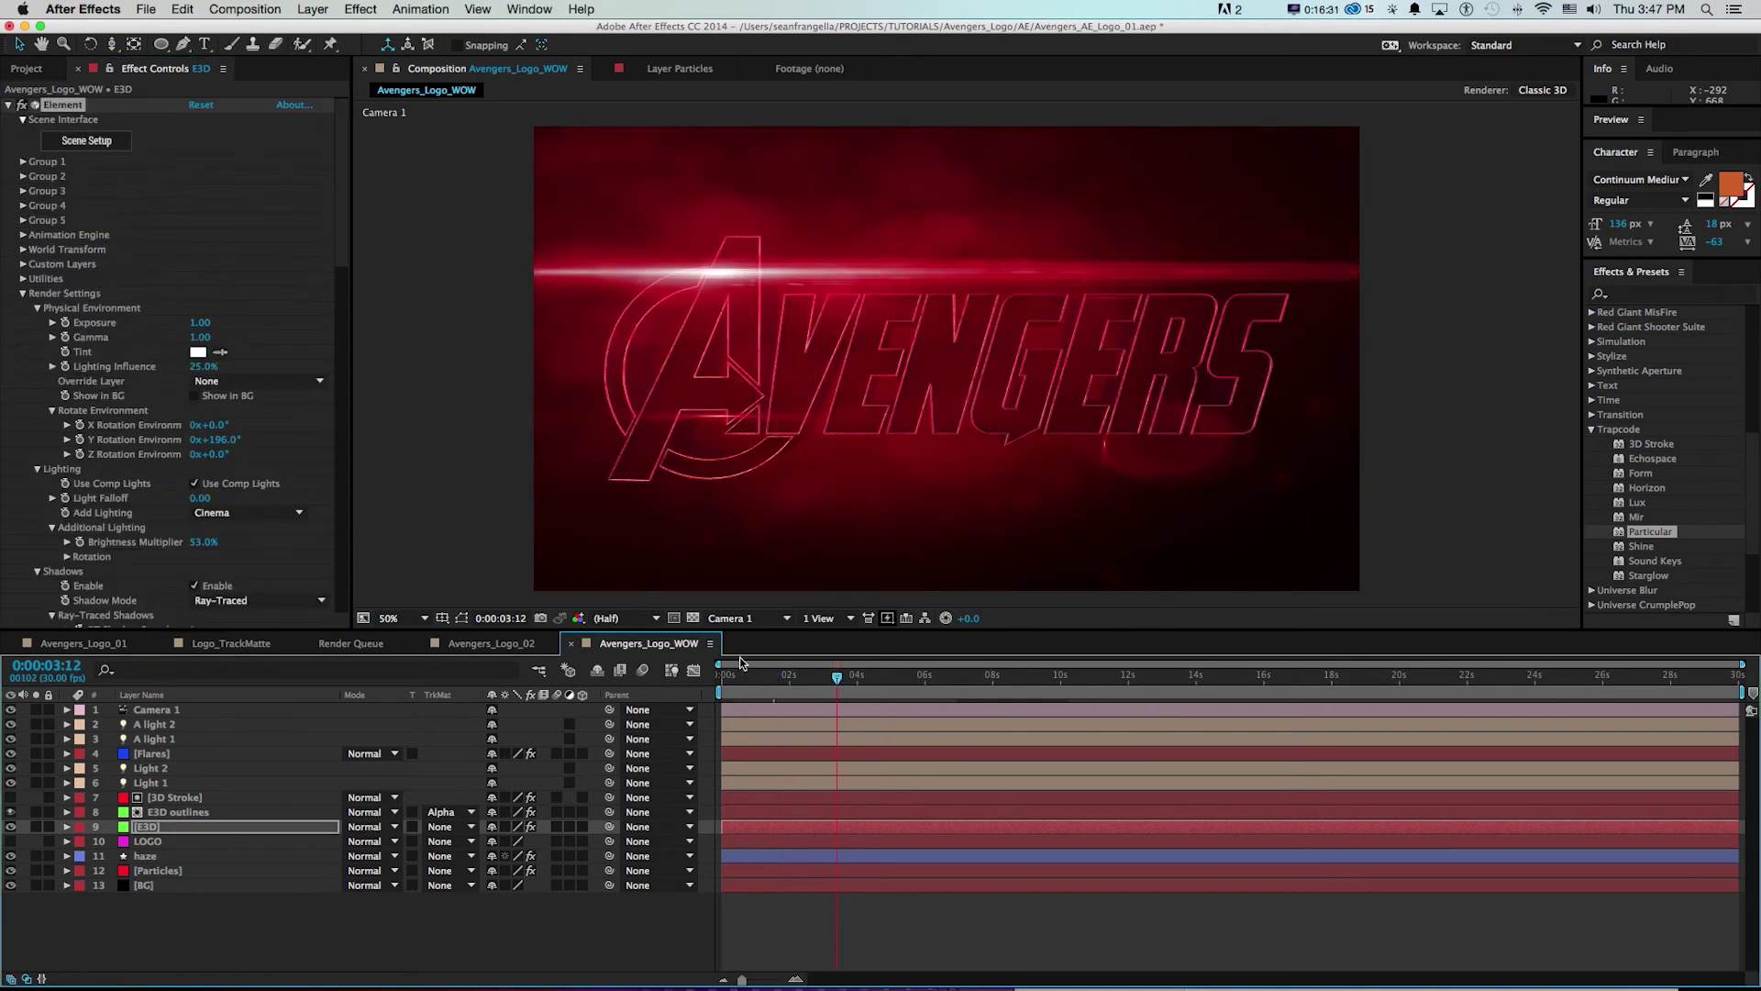
- Check the logo at 0:00:04:25, then preview the Avengers_Logo_01 composition
drag(835, 677, 885, 676)
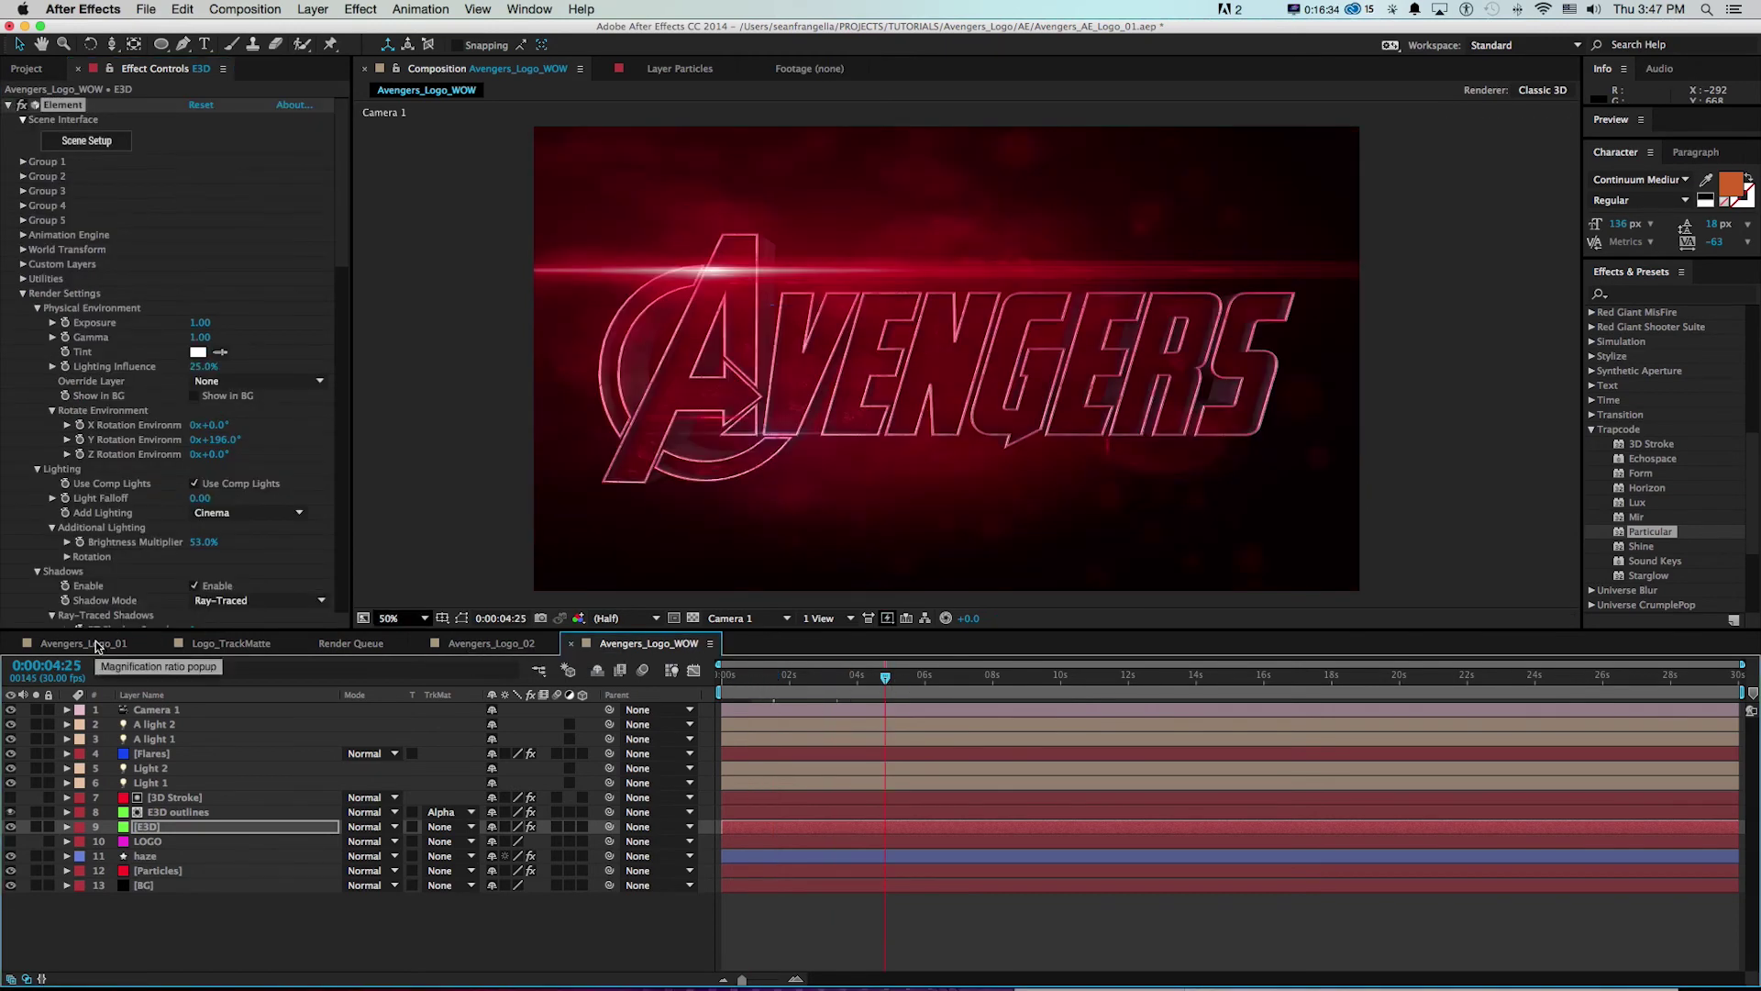
click(92, 644)
key(space)
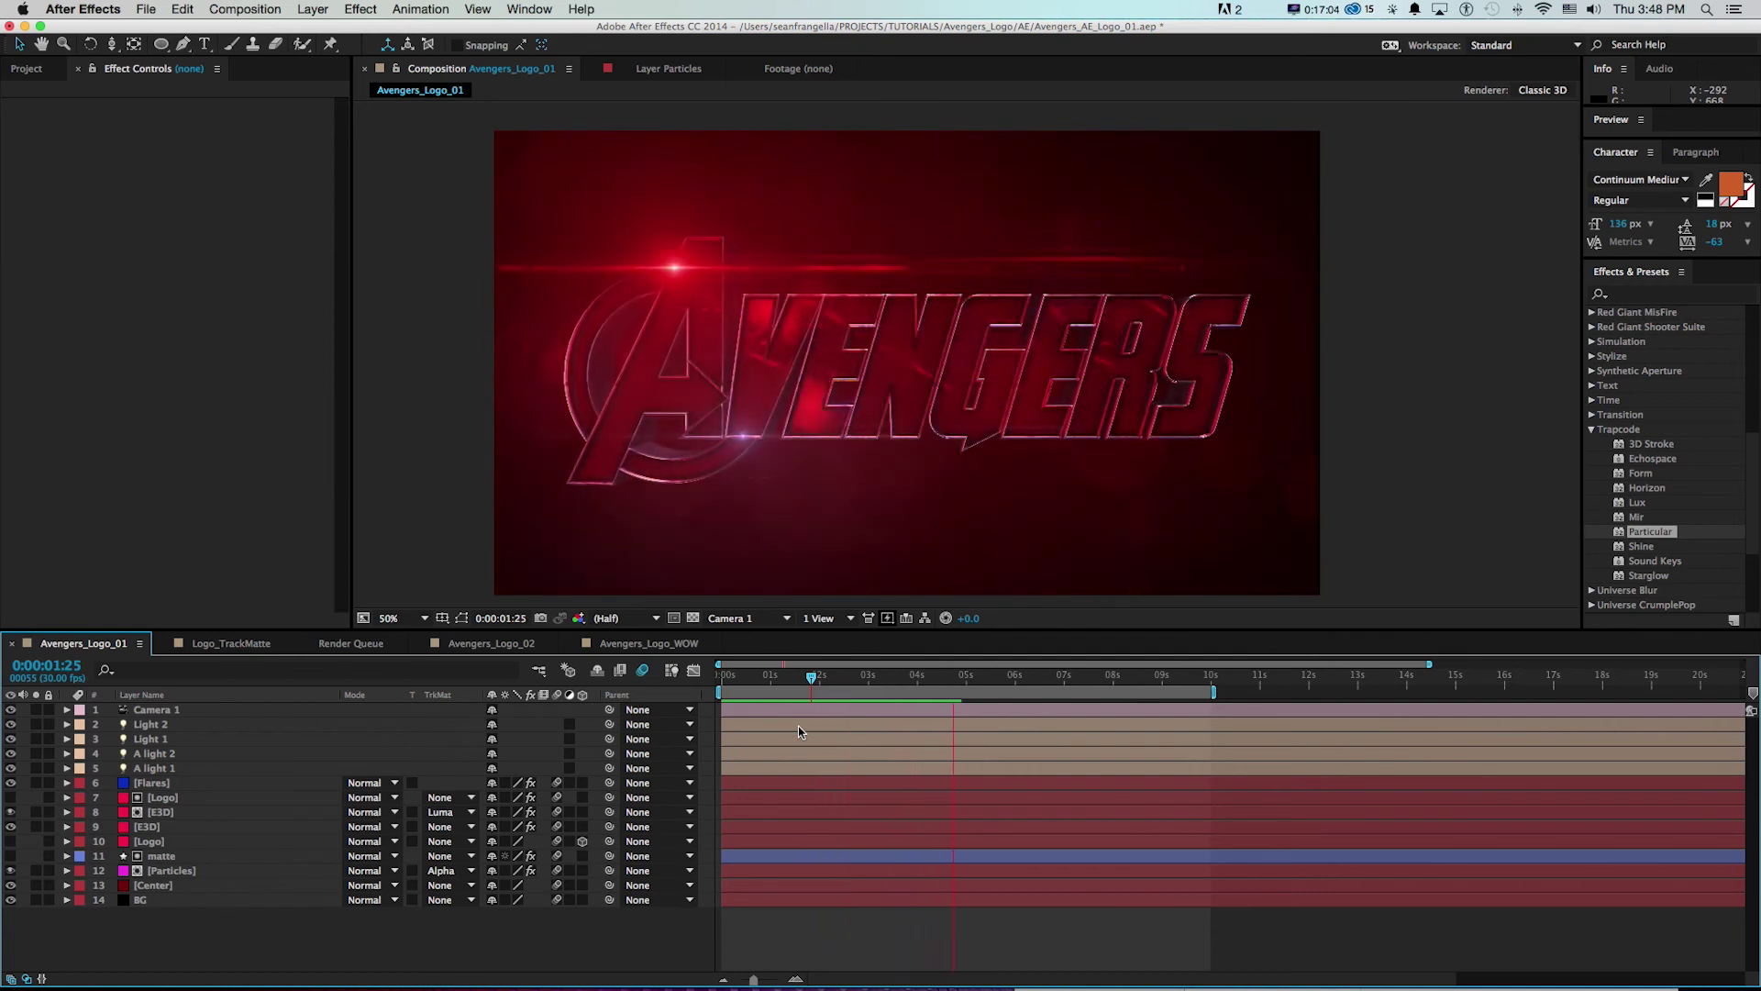
- Stop the preview and scrub the logo animation from about 2 to 3 seconds
key(space)
mouse_move(811, 677)
mouse_down()
mouse_move(877, 678)
mouse_move(784, 689)
mouse_move(864, 690)
mouse_move(824, 690)
mouse_up()
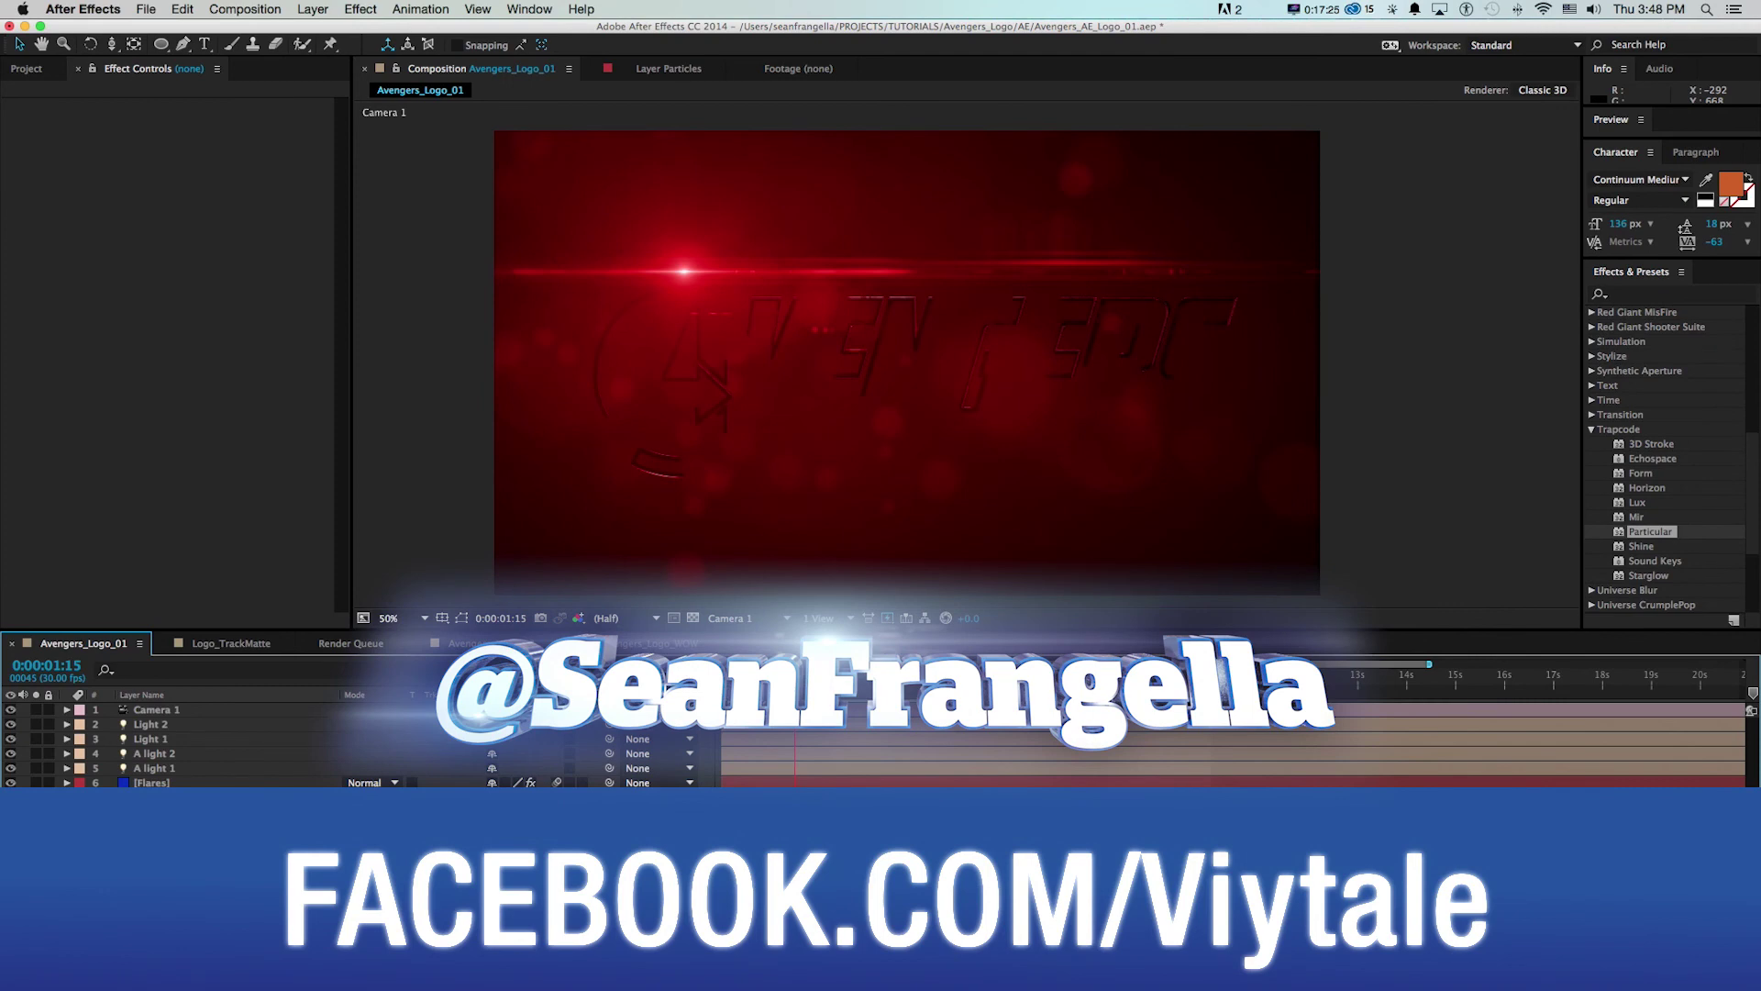
drag(832, 679, 872, 685)
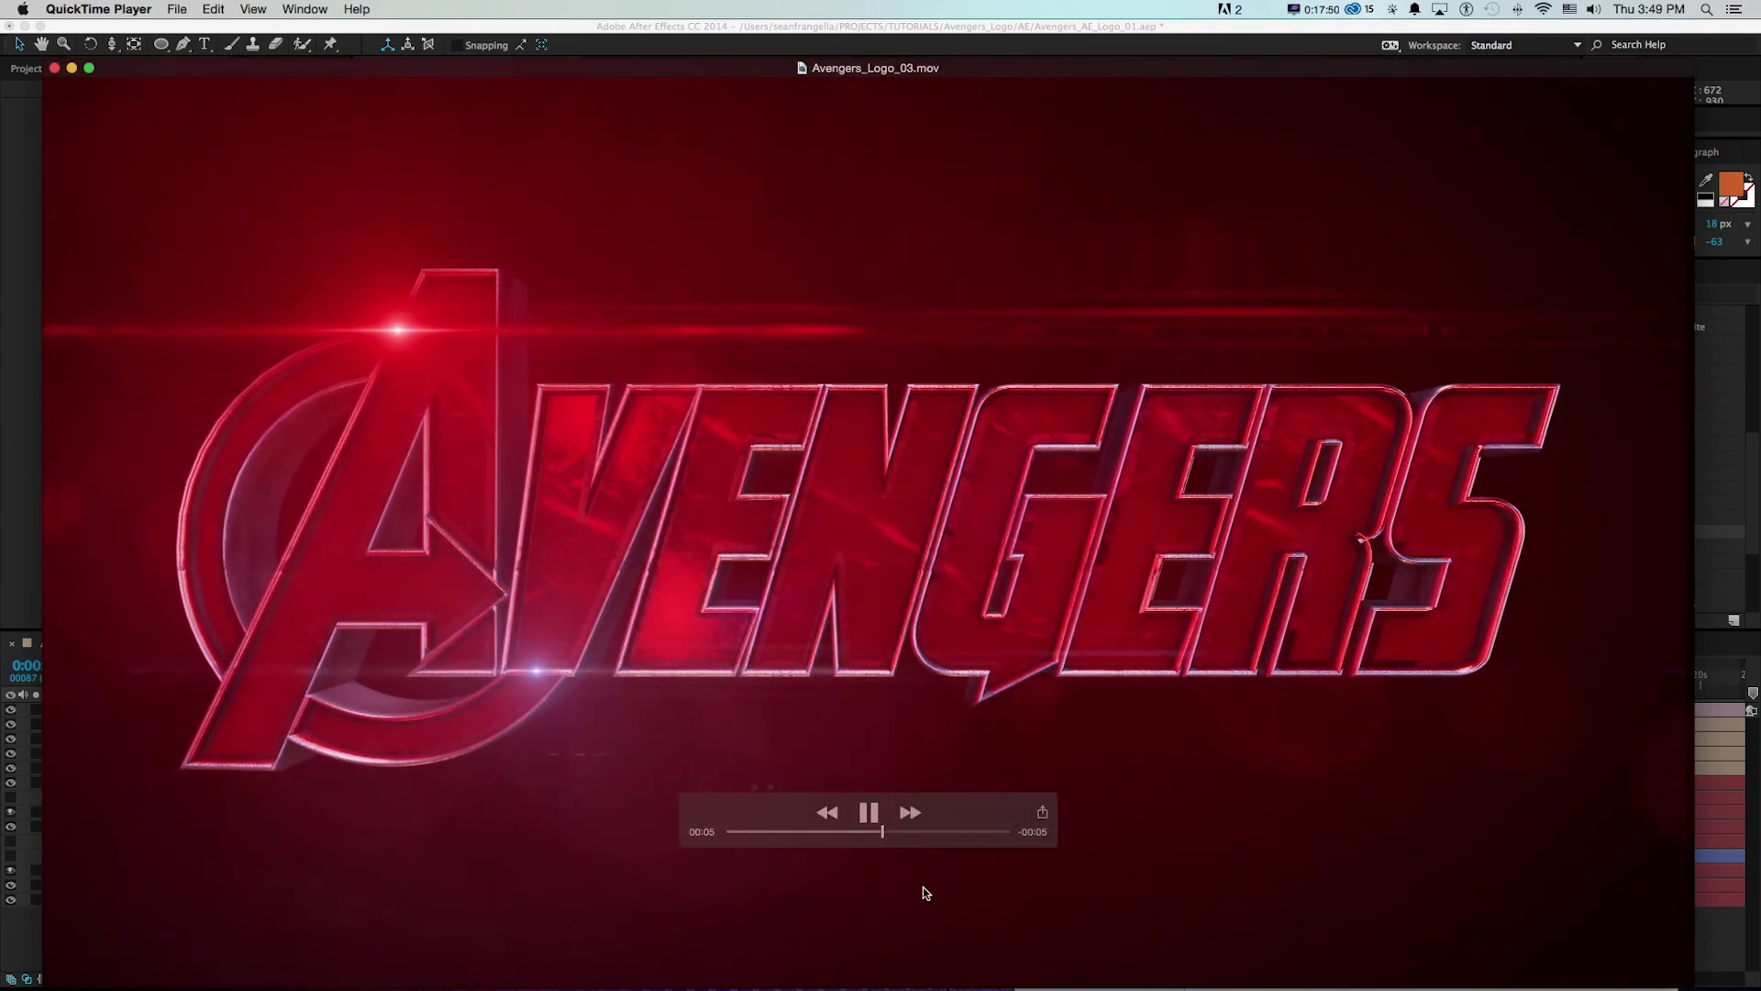
- Rewind Avengers_Logo_03.mov to 00:00 so the logo reveal replays
click(756, 831)
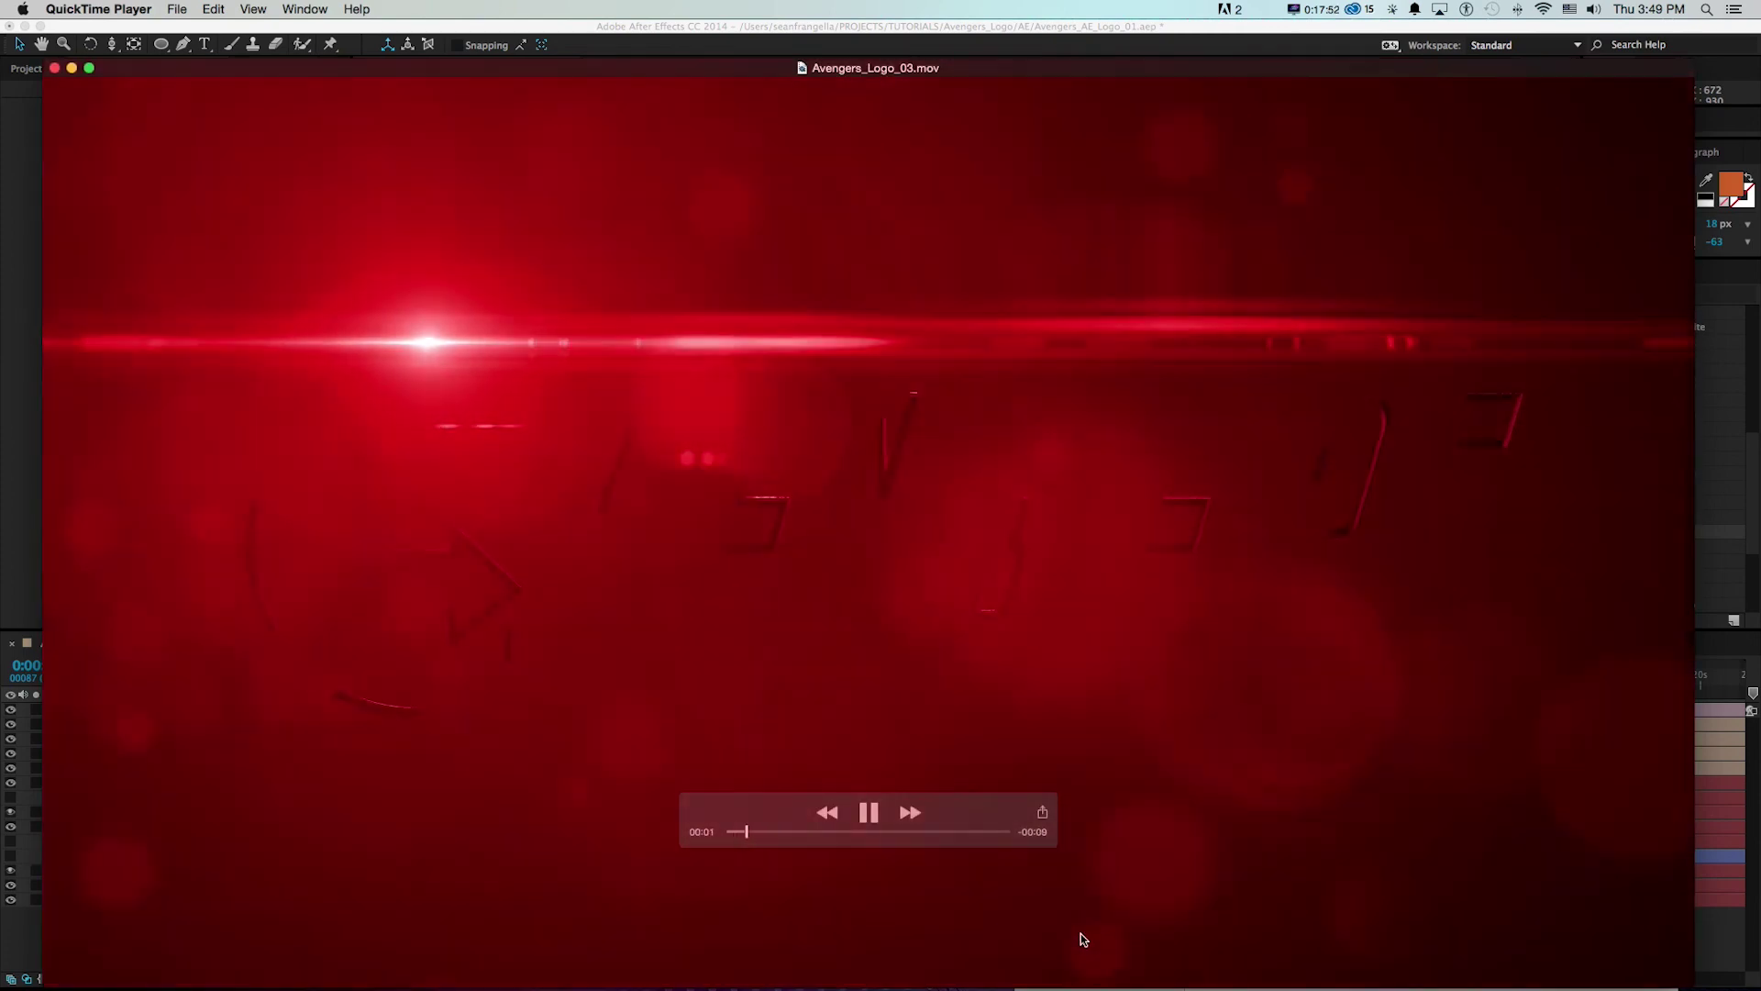